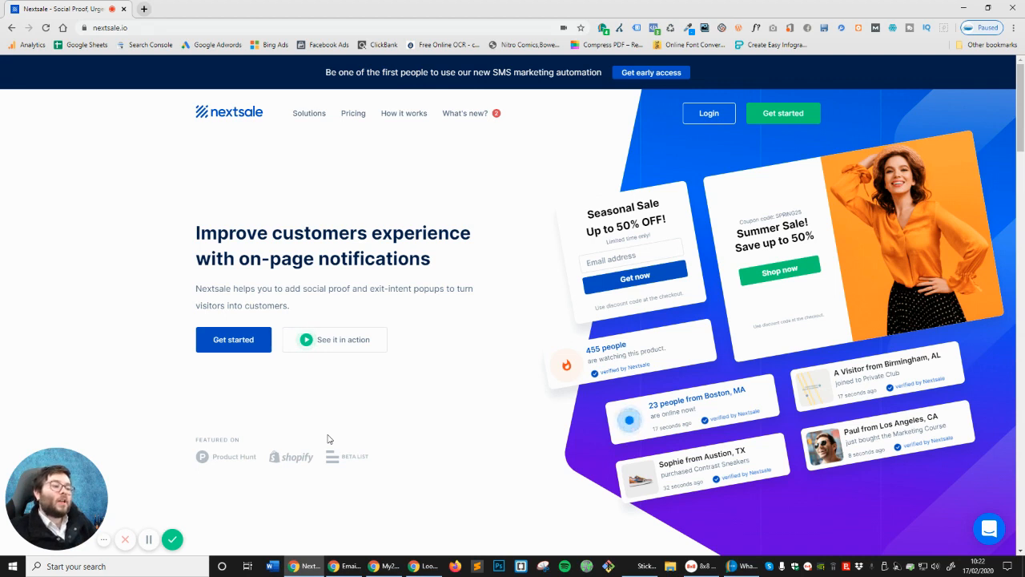
Select hero text, scroll briefly, and reload the Nextsale home page
drag(106, 481, 896, 453)
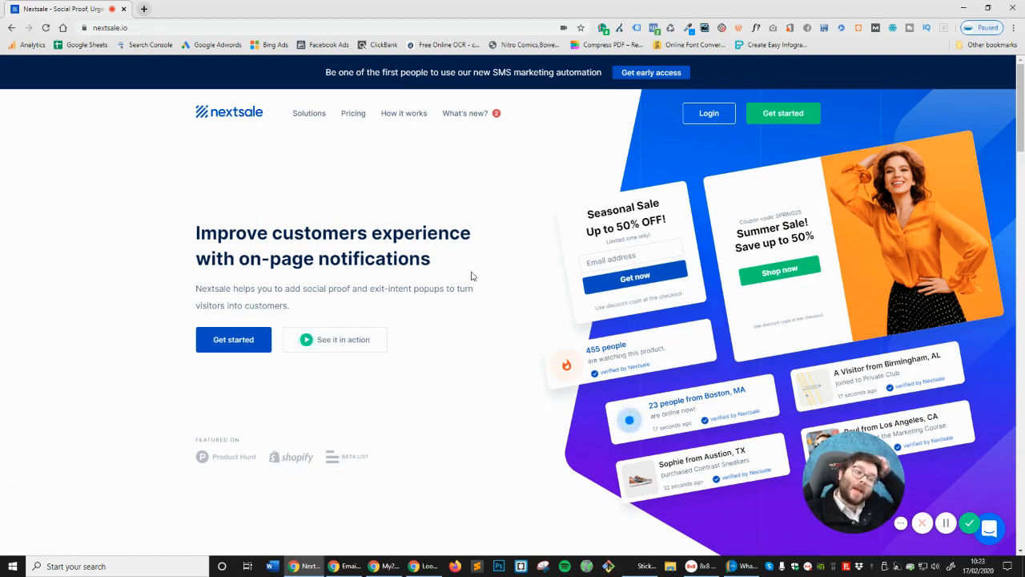
scroll(464, 279, down, 3)
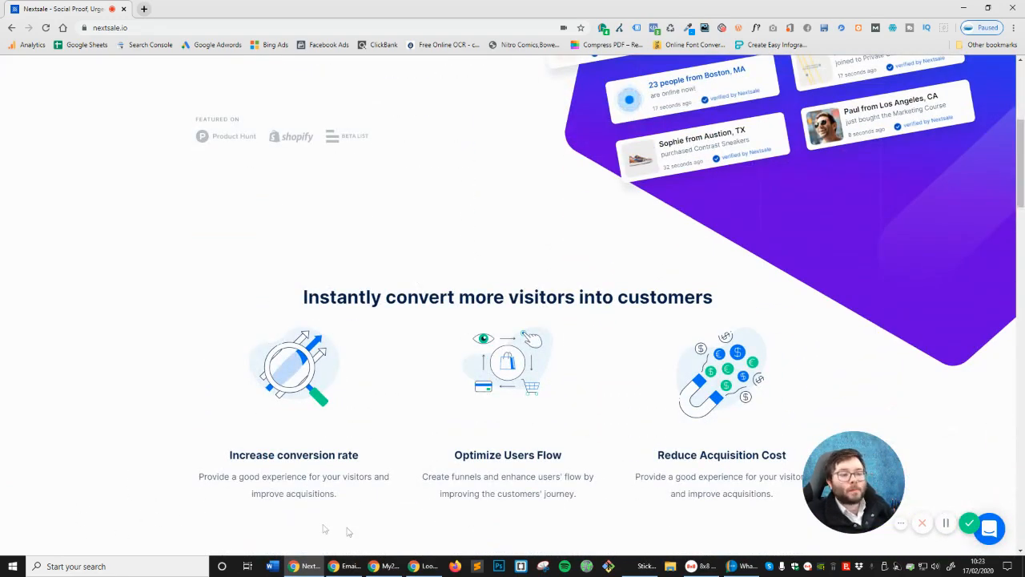
scroll(273, 524, up, 4)
click(46, 27)
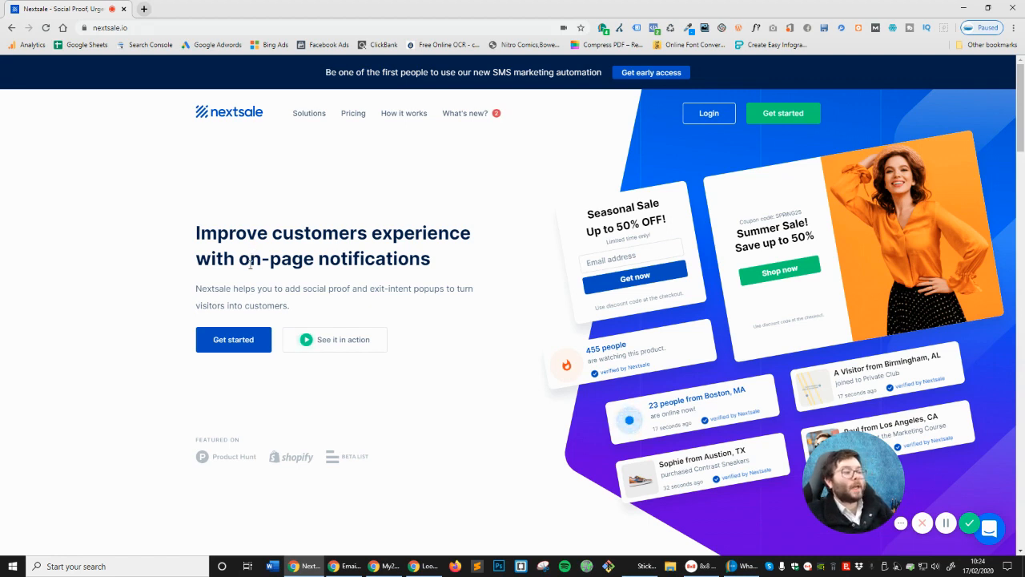
Highlight the on-page notifications headline phrase and the SMS marketing announcement text
drag(254, 251, 506, 266)
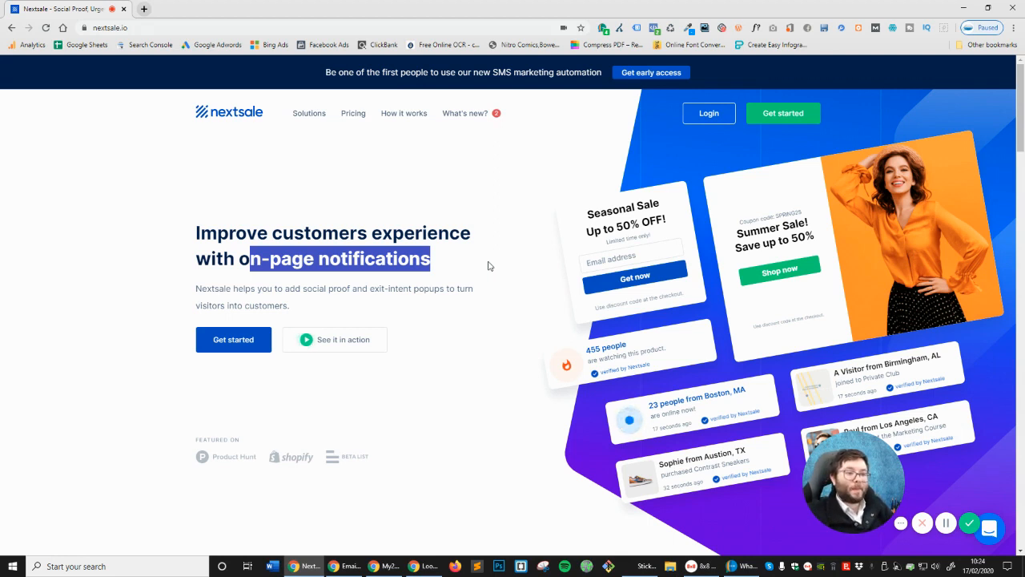
drag(325, 70, 560, 74)
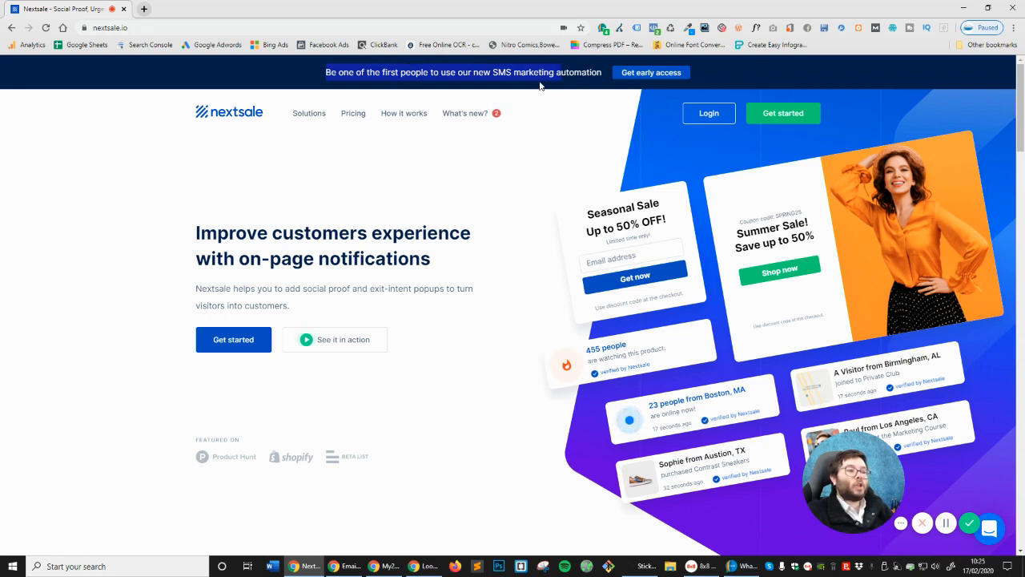
double_click(540, 82)
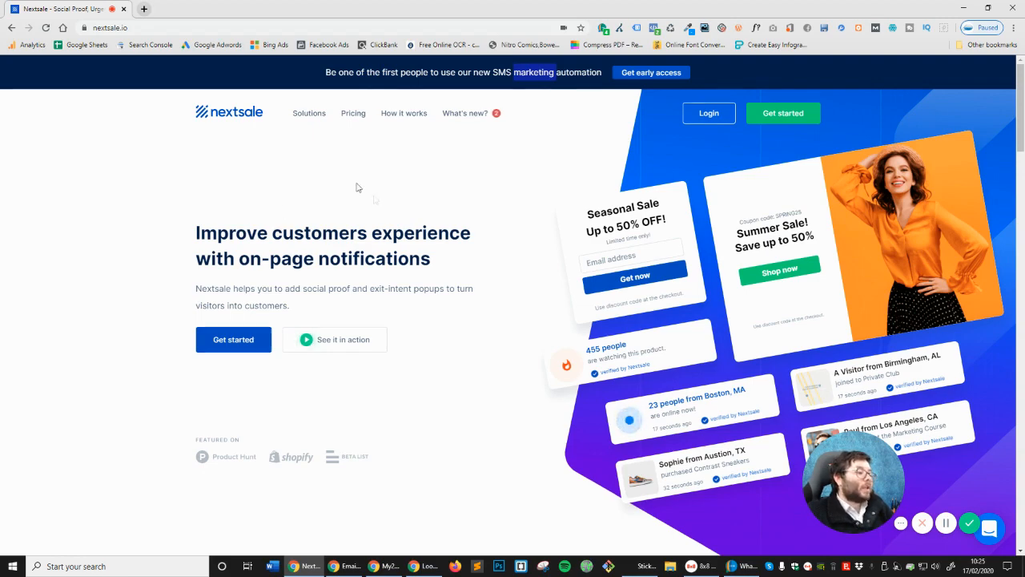
Scroll to the benefits section and highlight the Optimize Users Flow heading and 'Acquisition'
scroll(389, 209, down, 4)
scroll(416, 193, down, 1)
scroll(391, 182, down, 1)
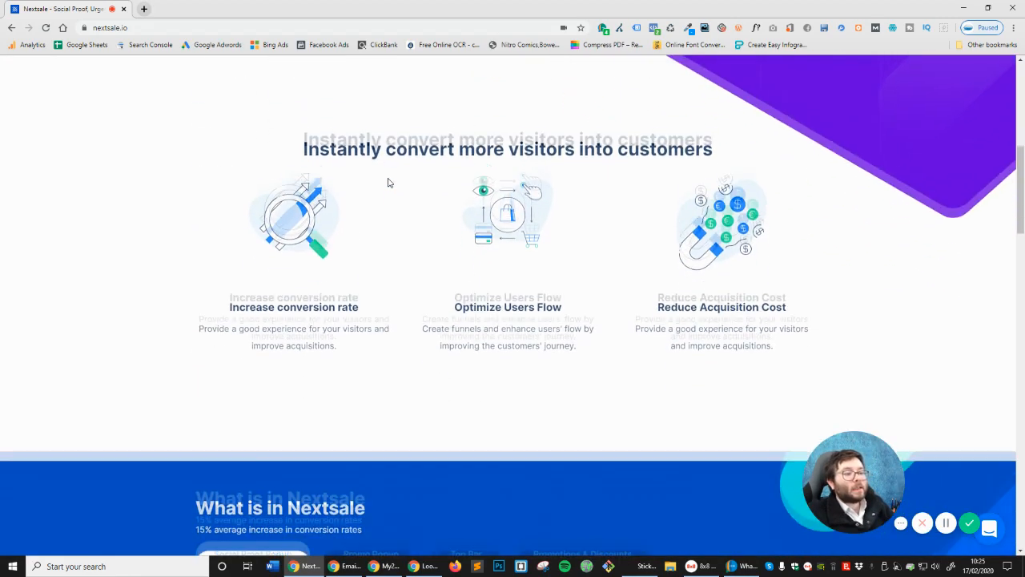
drag(213, 265, 591, 301)
double_click(709, 296)
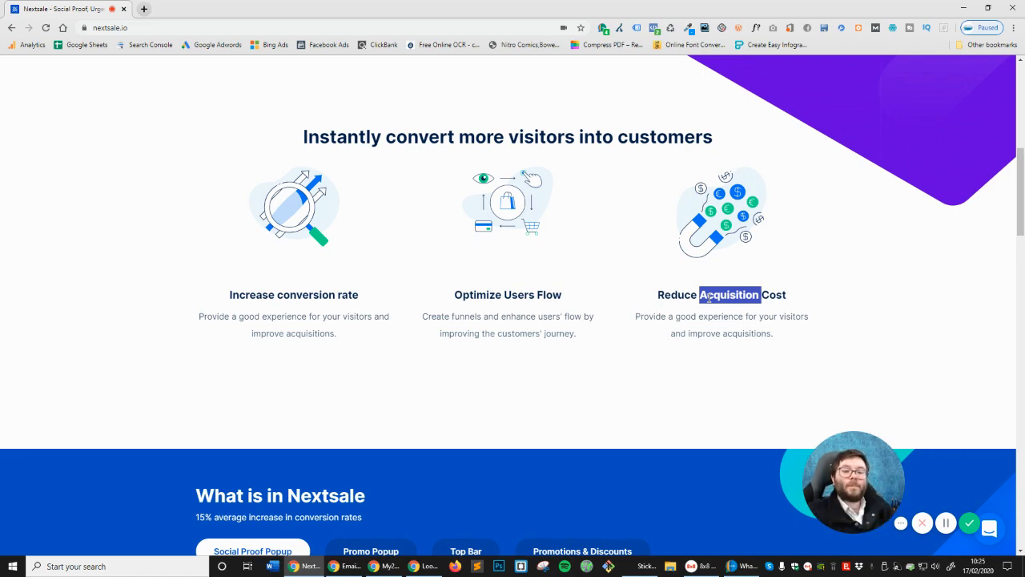
Scroll further down and highlight the increase in conversion rates line
scroll(480, 240, down, 3)
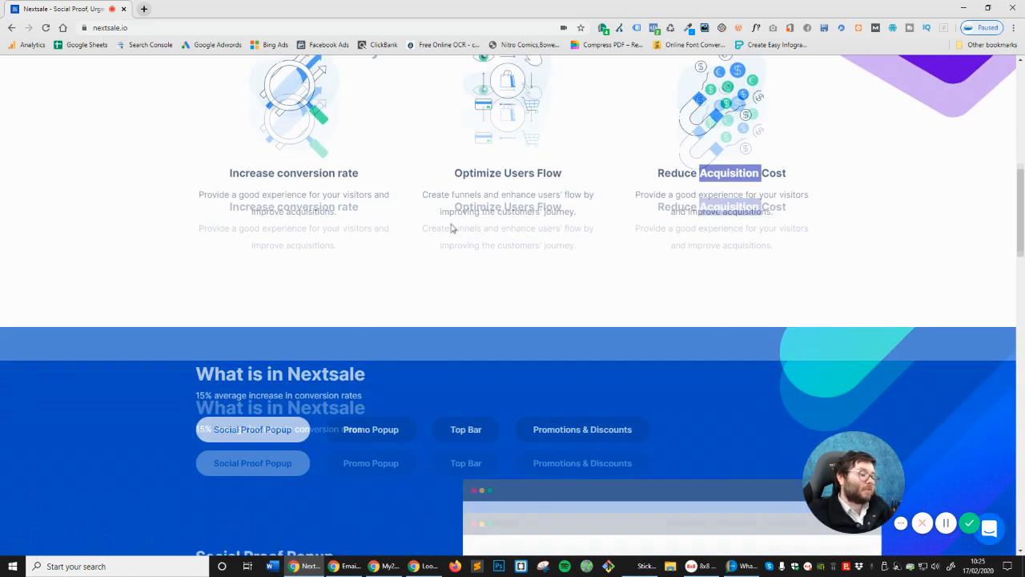
scroll(280, 210, down, 1)
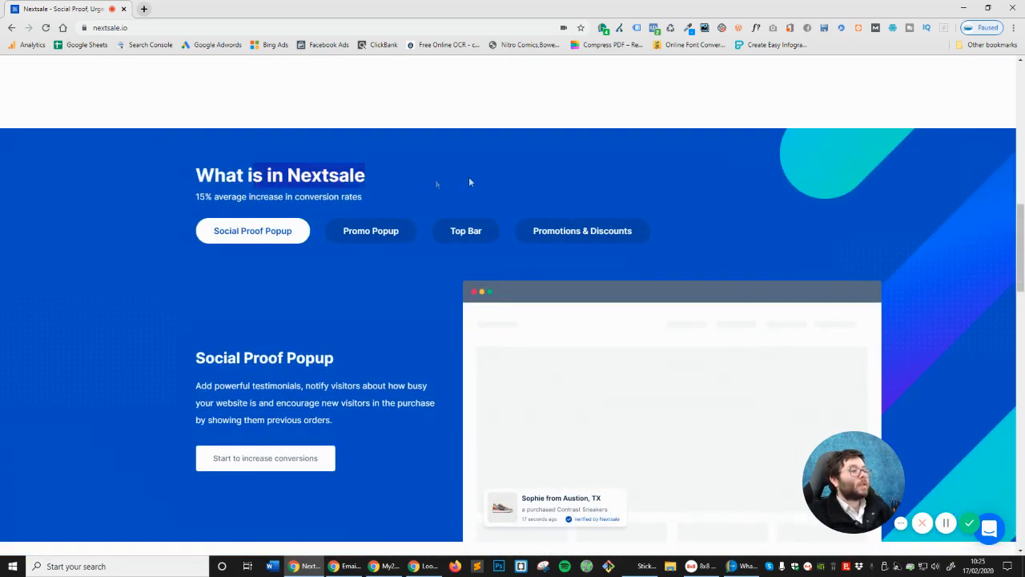
drag(244, 200, 391, 200)
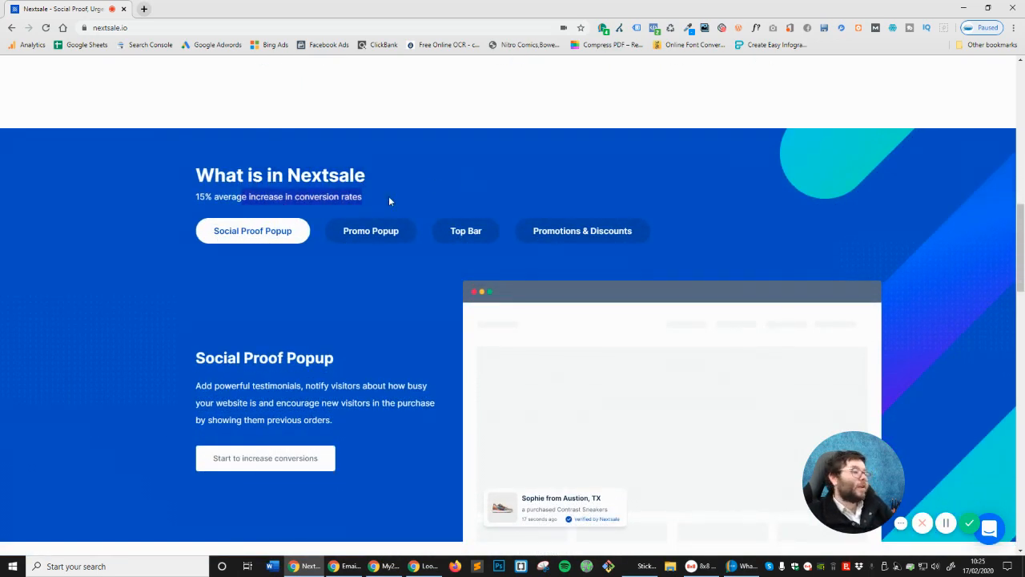
scroll(261, 200, down, 1)
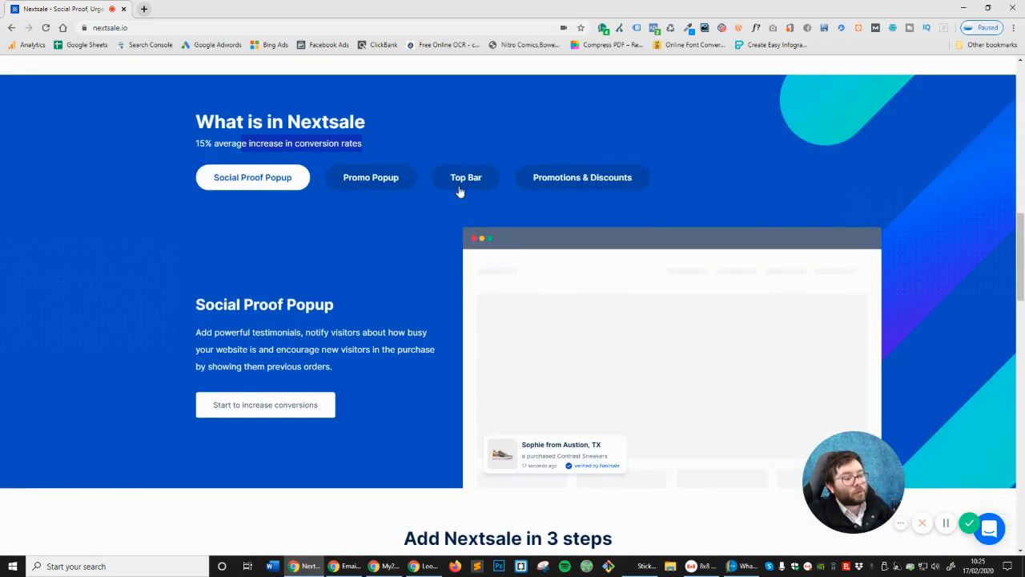
Preview the Promo Popup, Top Bar and Promotions & Discounts features, then scroll to 'Add Nextsale in 3 steps'
click(344, 180)
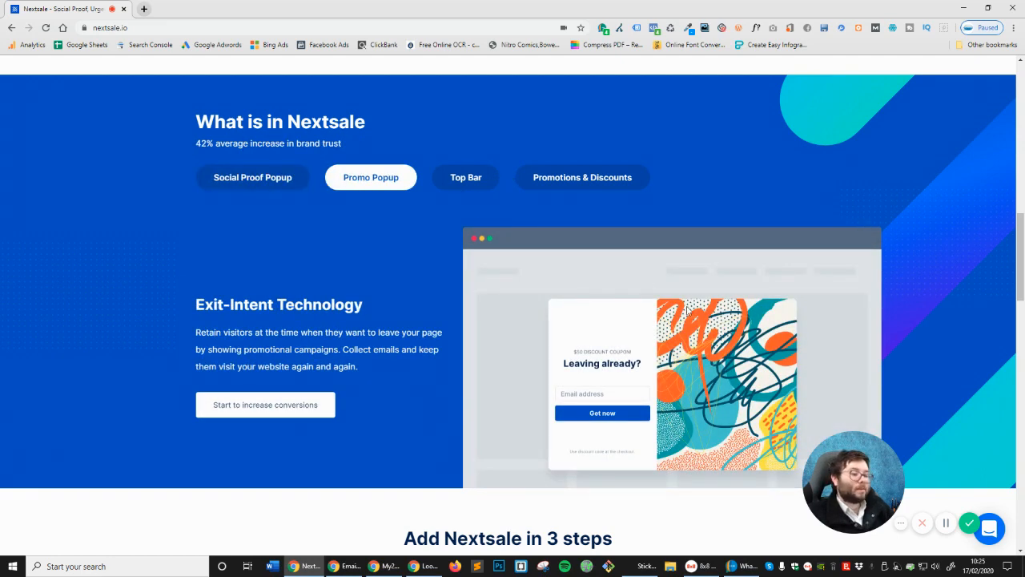
click(458, 180)
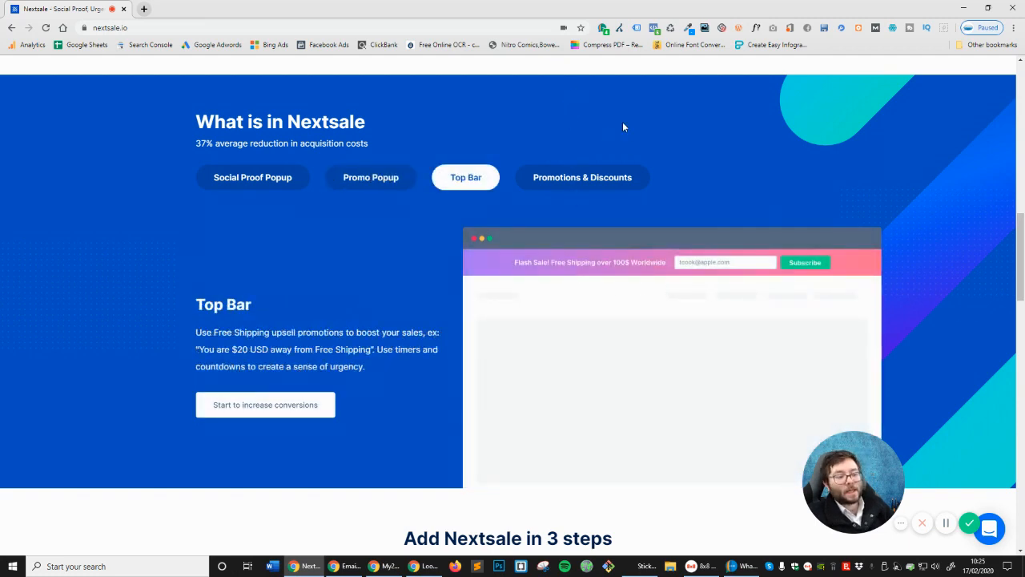
click(620, 177)
scroll(619, 365, down, 1)
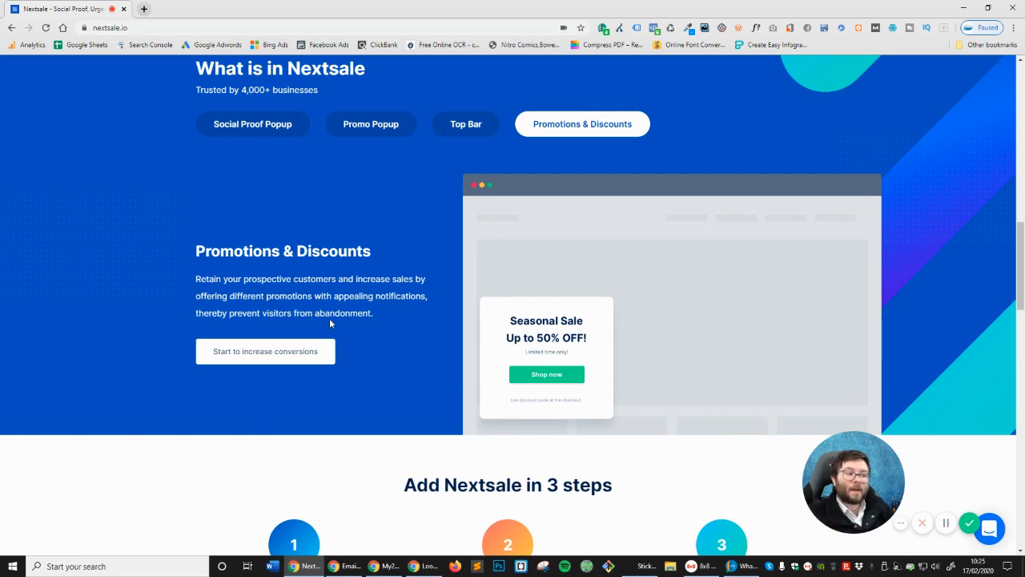
scroll(331, 328, down, 4)
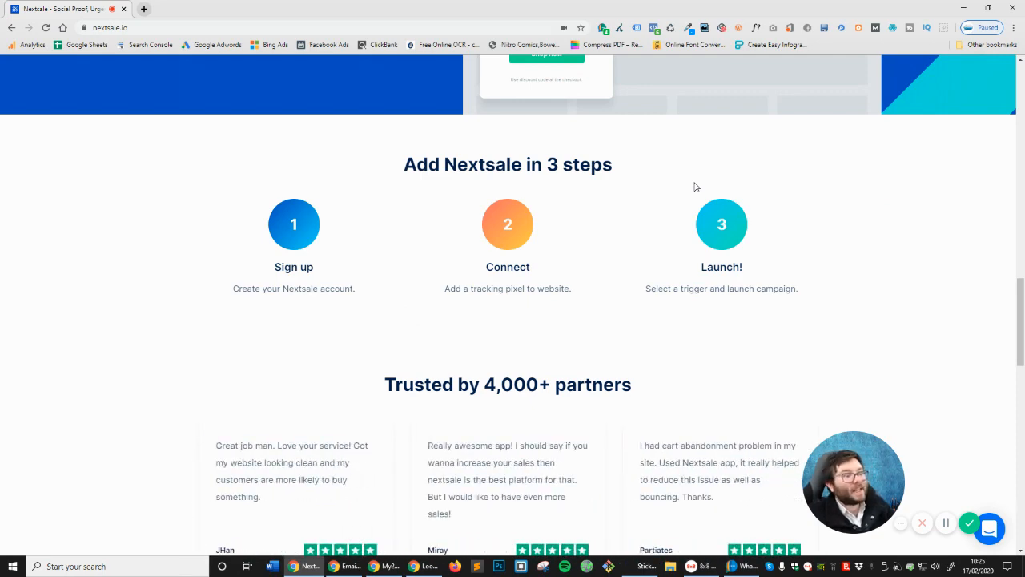
Highlight the Sign up step heading and the tracking pixel step description
drag(351, 263, 293, 270)
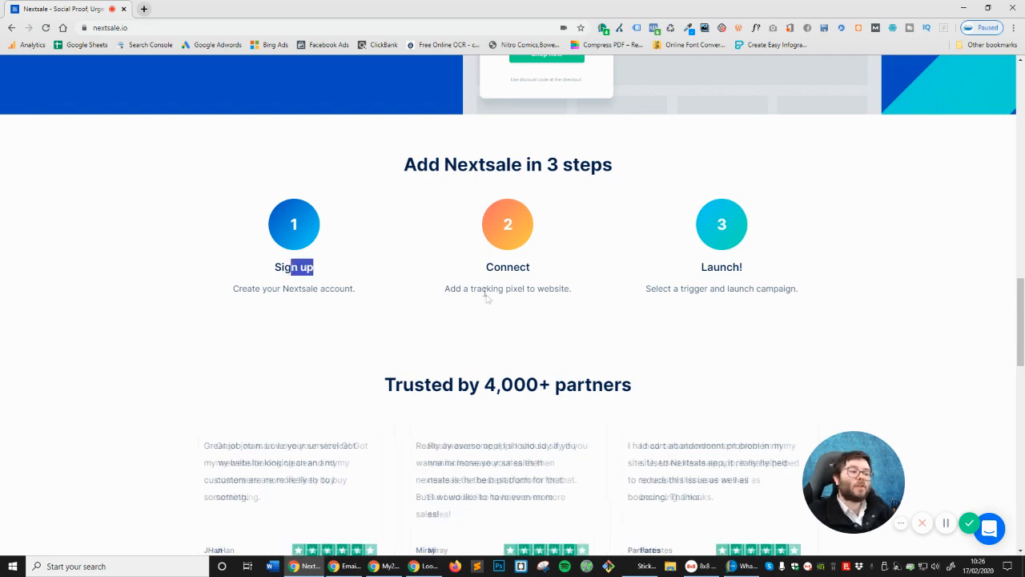
drag(483, 296, 601, 297)
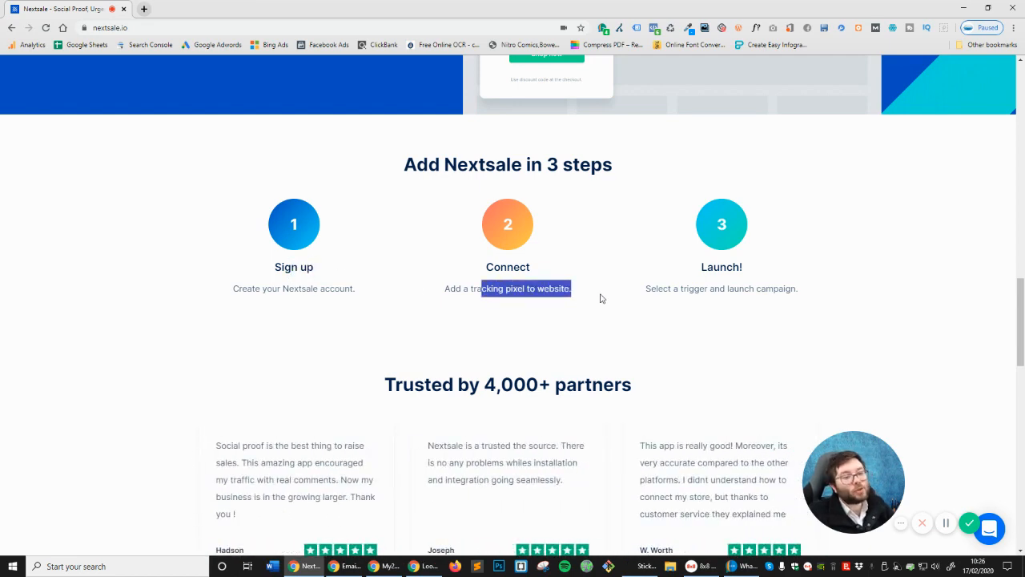
click(735, 286)
scroll(790, 291, down, 2)
scroll(806, 289, down, 4)
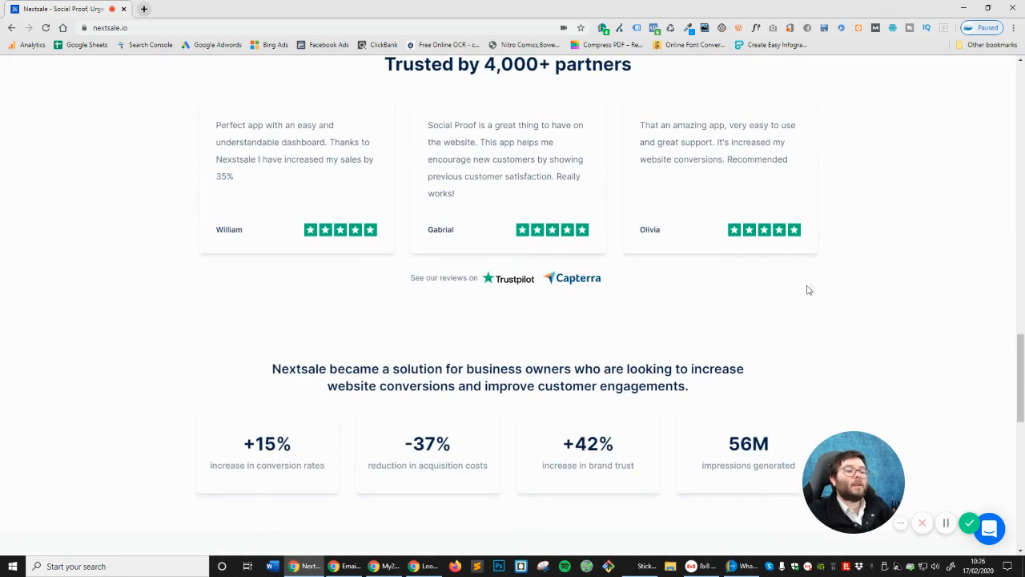
scroll(692, 329, up, 3)
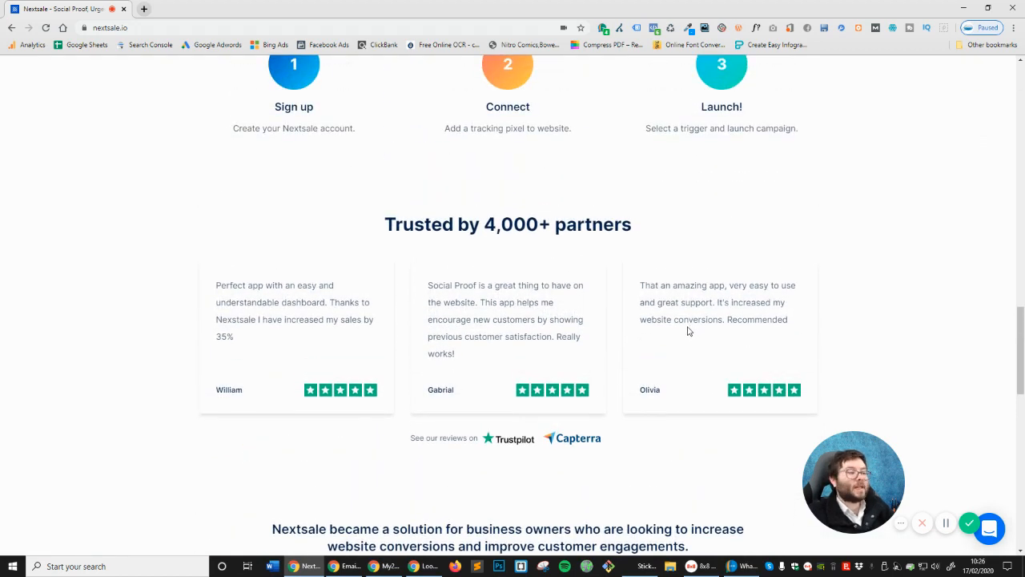
Highlight the 'Trusted by 4,000+ partners' heading and the Nextsale solution statement
drag(395, 226, 673, 233)
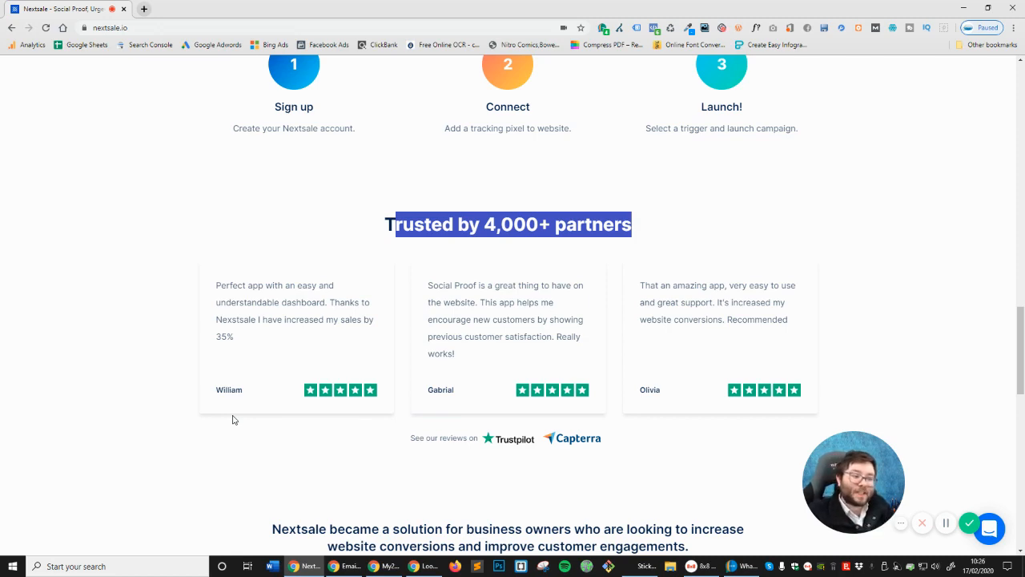
scroll(402, 327, down, 3)
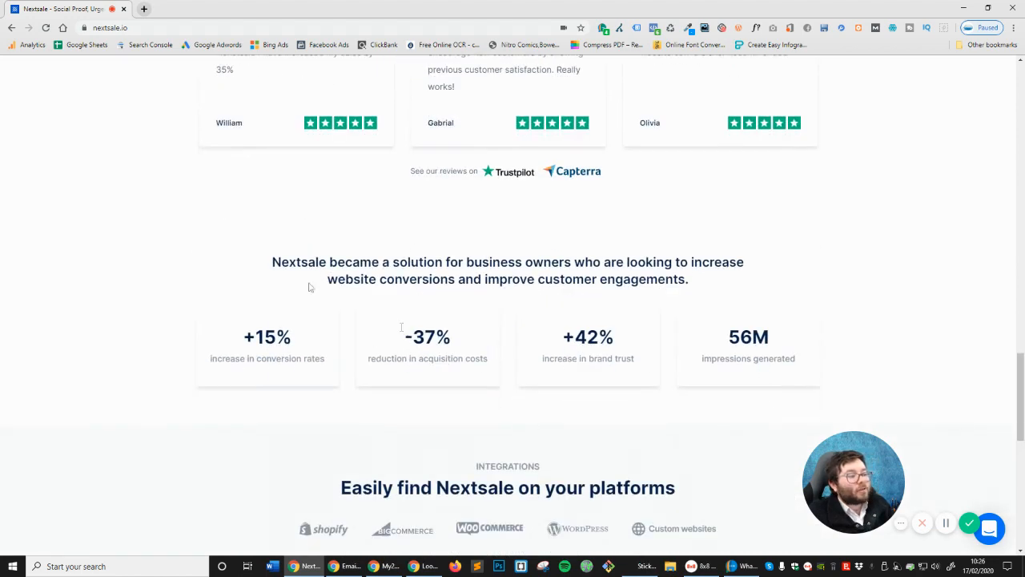
drag(289, 262, 517, 263)
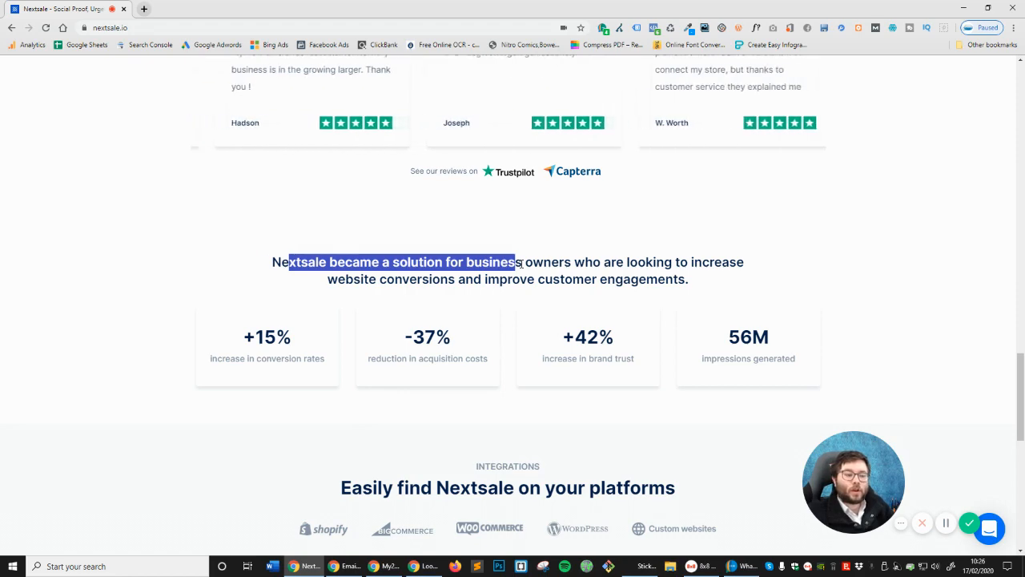
scroll(522, 264, down, 3)
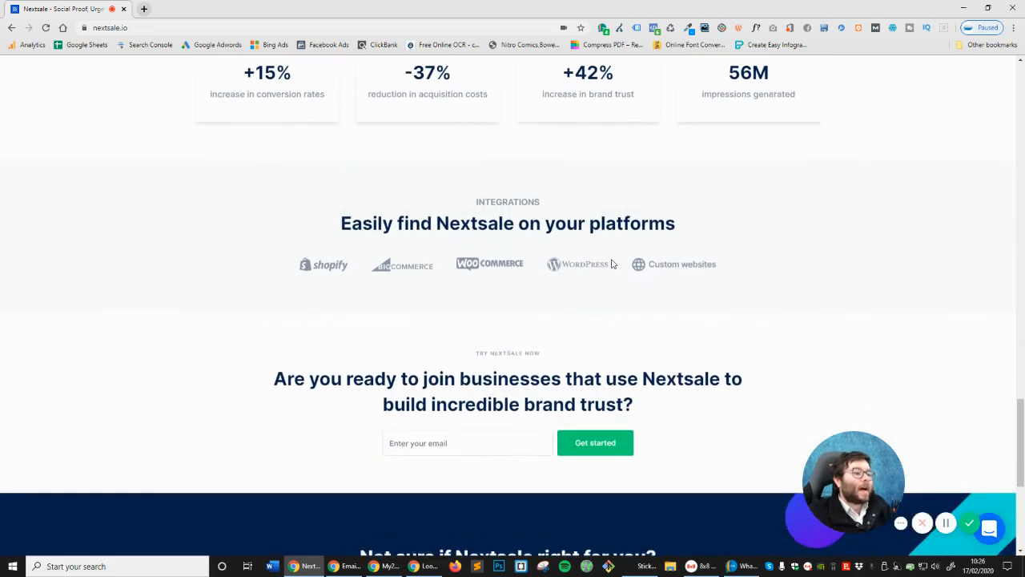
drag(338, 220, 597, 222)
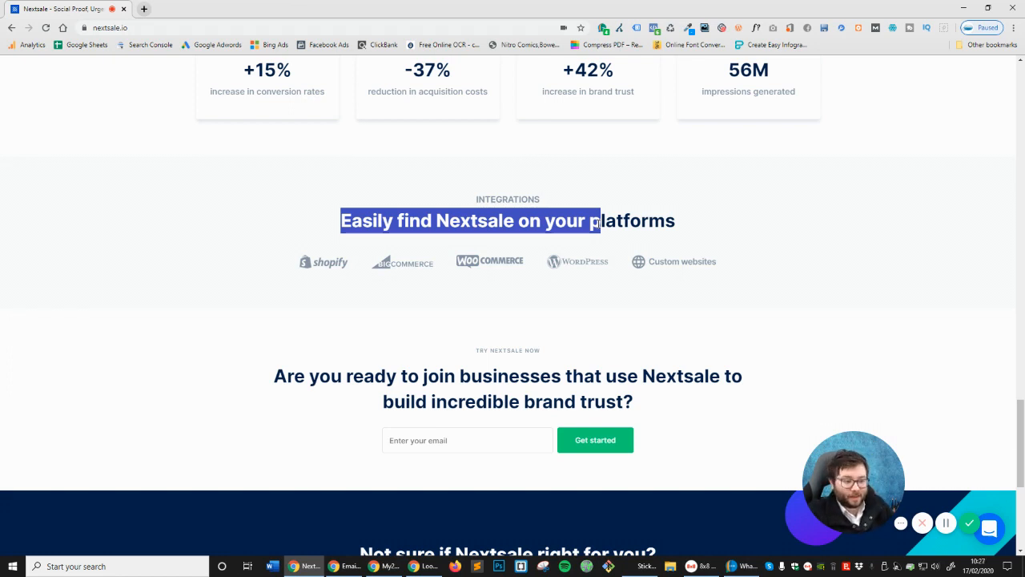
Scroll through the integrations list and footer, then head back up the page
scroll(549, 298, down, 1)
click(543, 245)
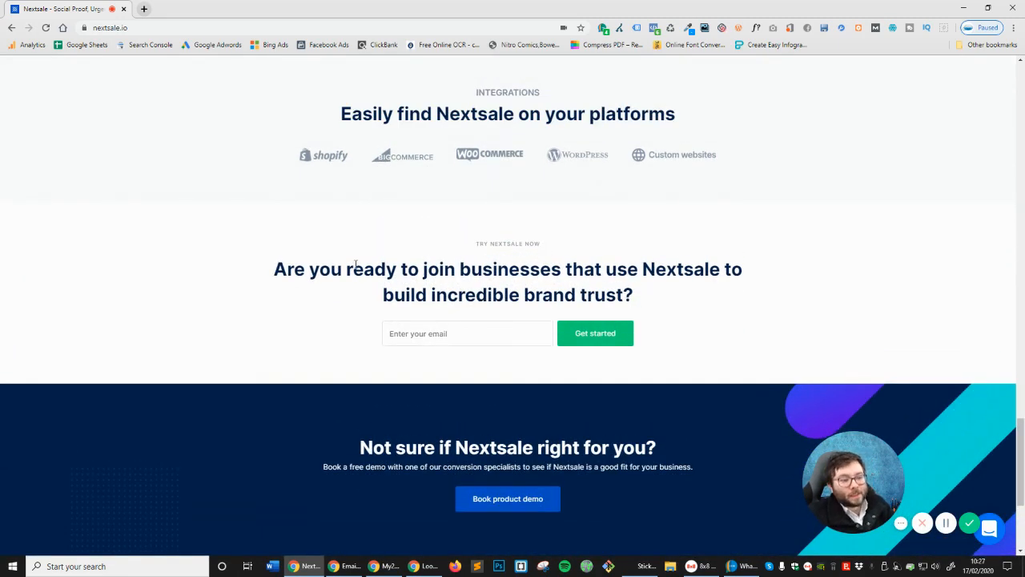
scroll(355, 266, down, 1)
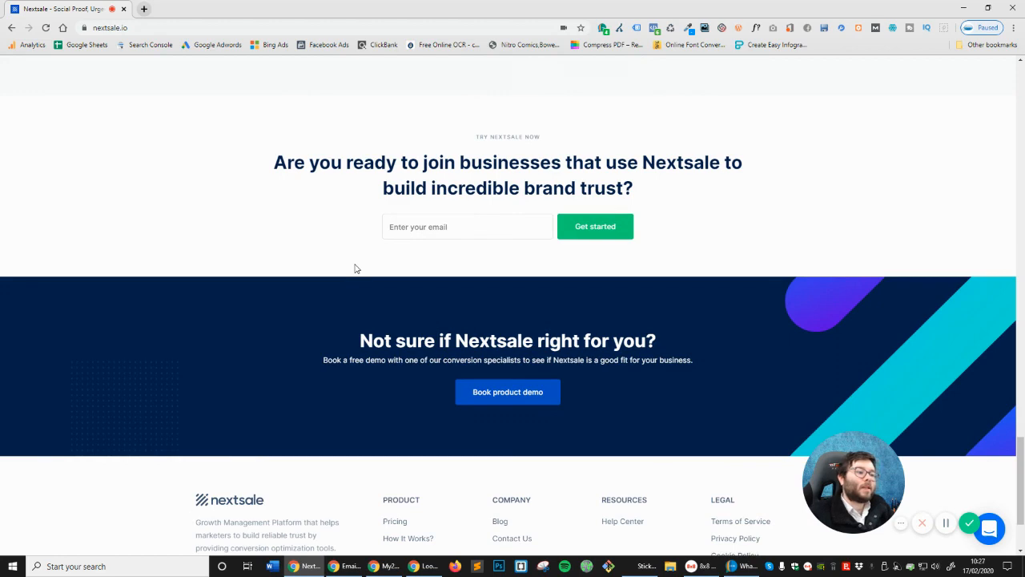
scroll(358, 271, down, 1)
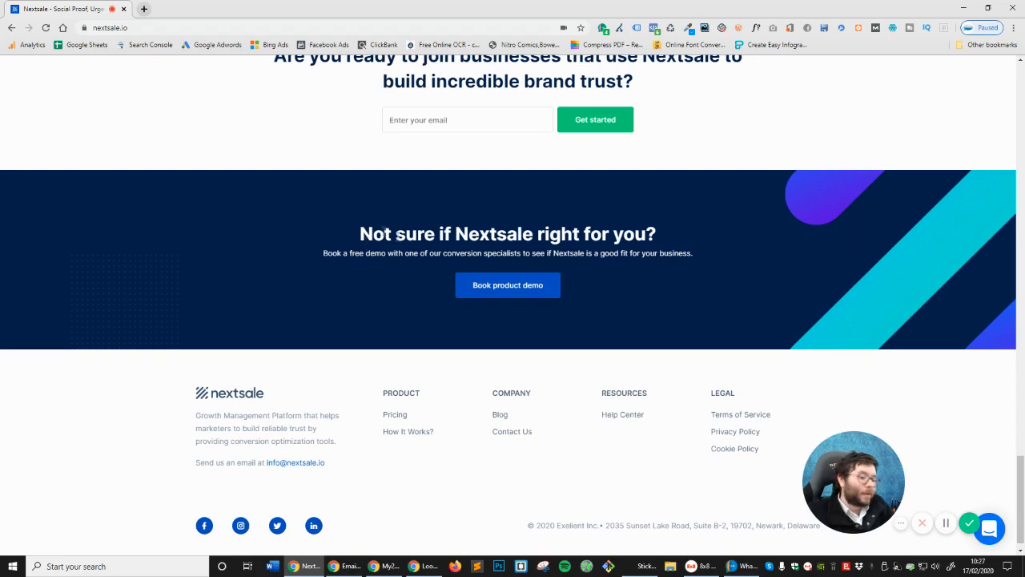
scroll(367, 240, down, 1)
scroll(504, 372, up, 10)
scroll(501, 365, up, 10)
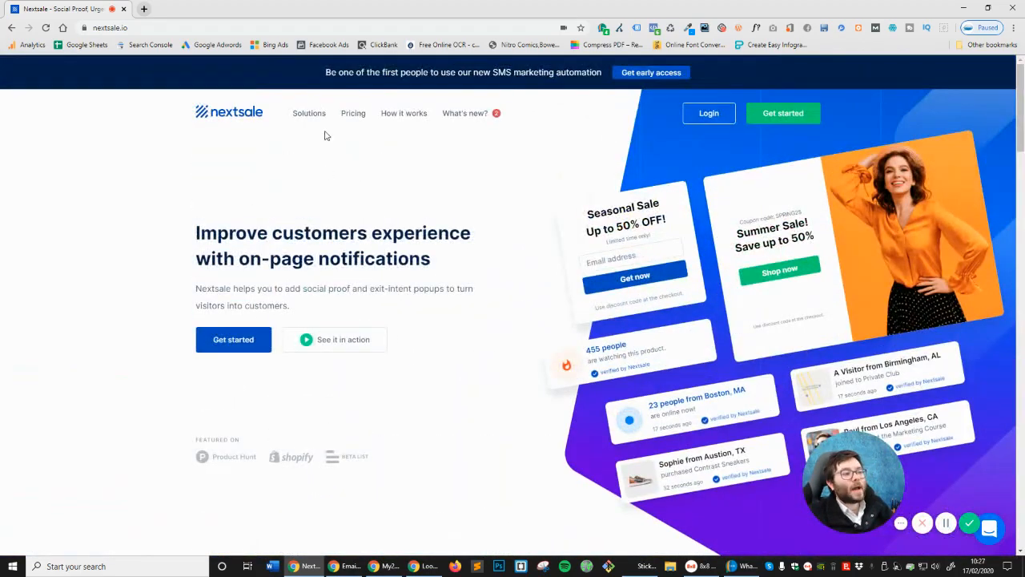
click(409, 120)
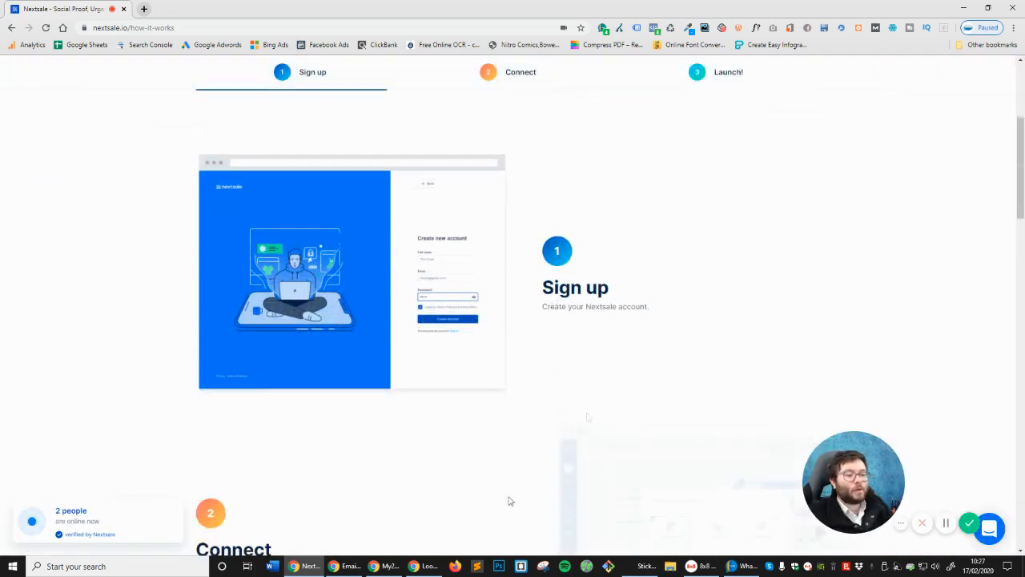
scroll(508, 499, down, 3)
scroll(360, 401, down, 2)
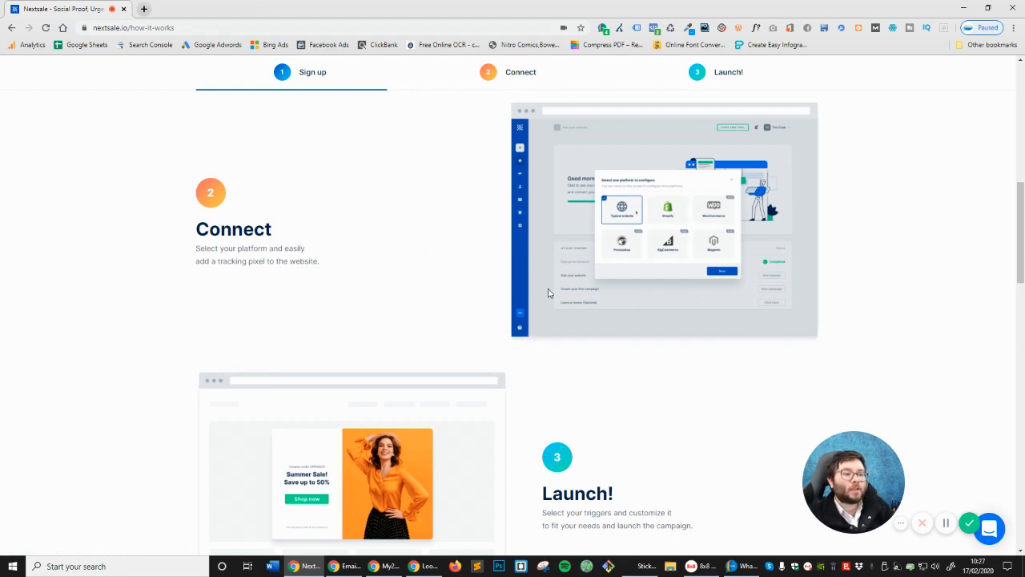
scroll(830, 192, down, 3)
scroll(652, 368, up, 4)
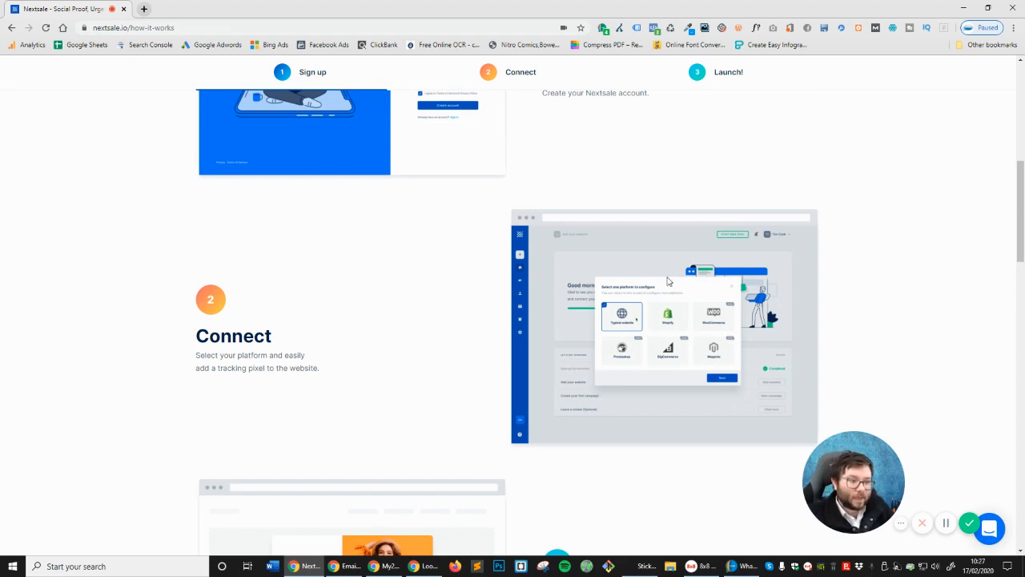
scroll(480, 259, up, 2)
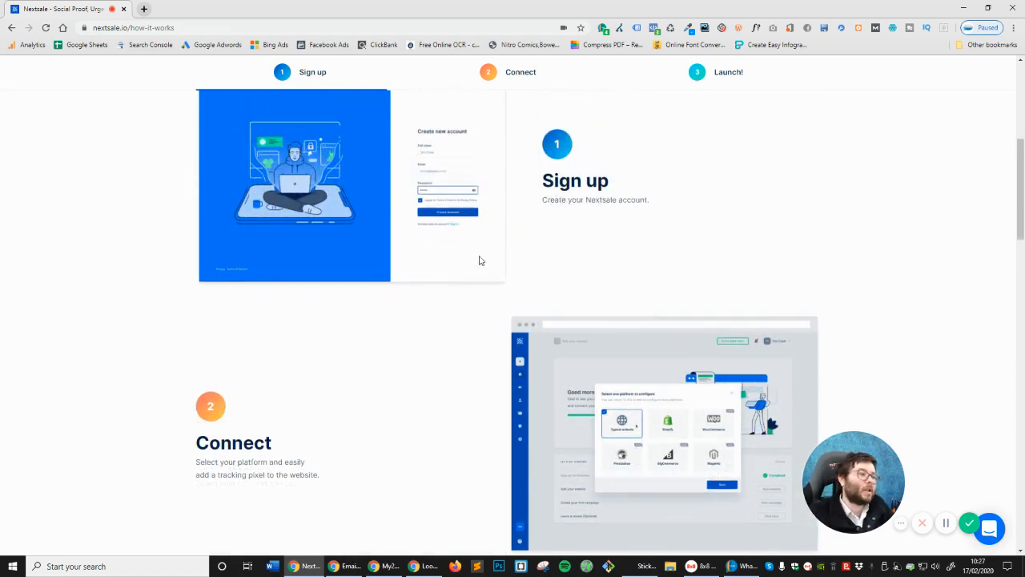
scroll(480, 261, down, 5)
scroll(480, 260, down, 1)
scroll(480, 261, down, 2)
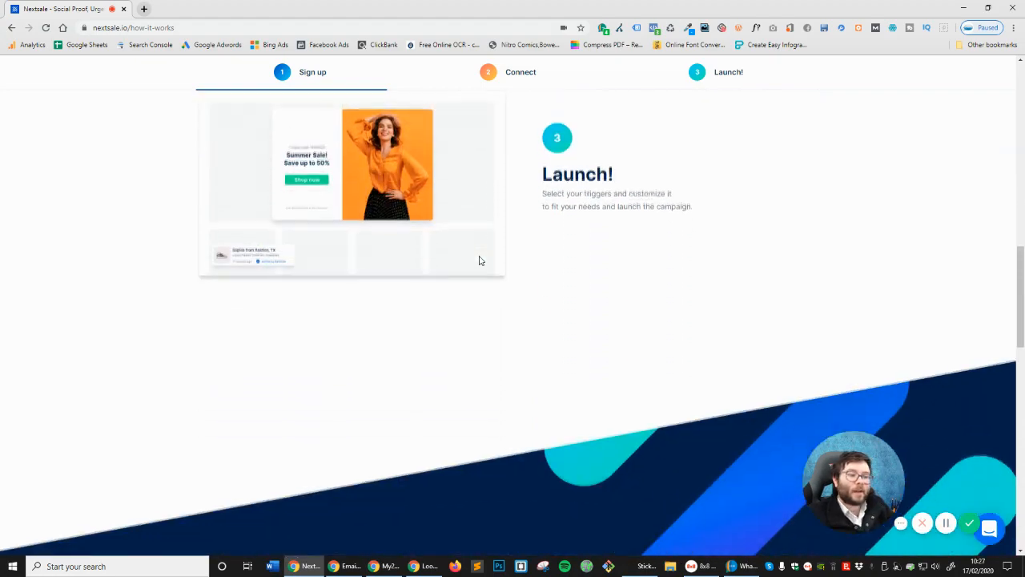
scroll(480, 260, down, 1)
scroll(479, 258, down, 5)
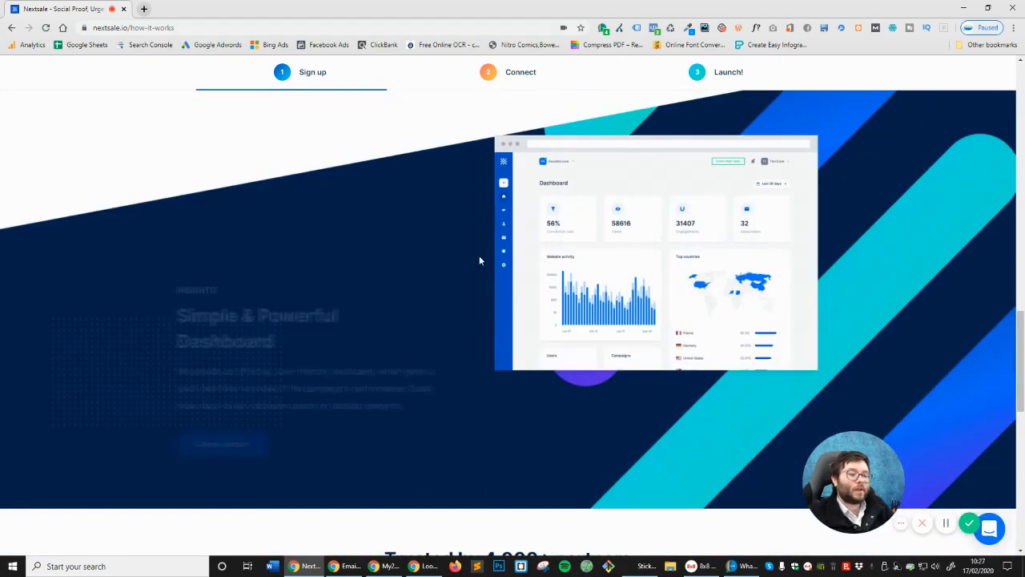
scroll(475, 261, down, 7)
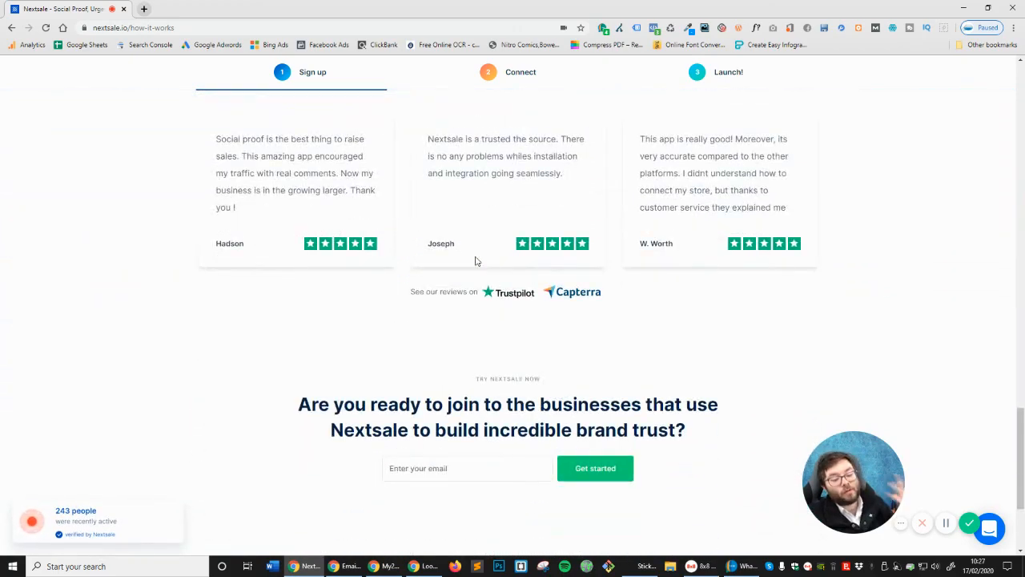
scroll(475, 261, up, 15)
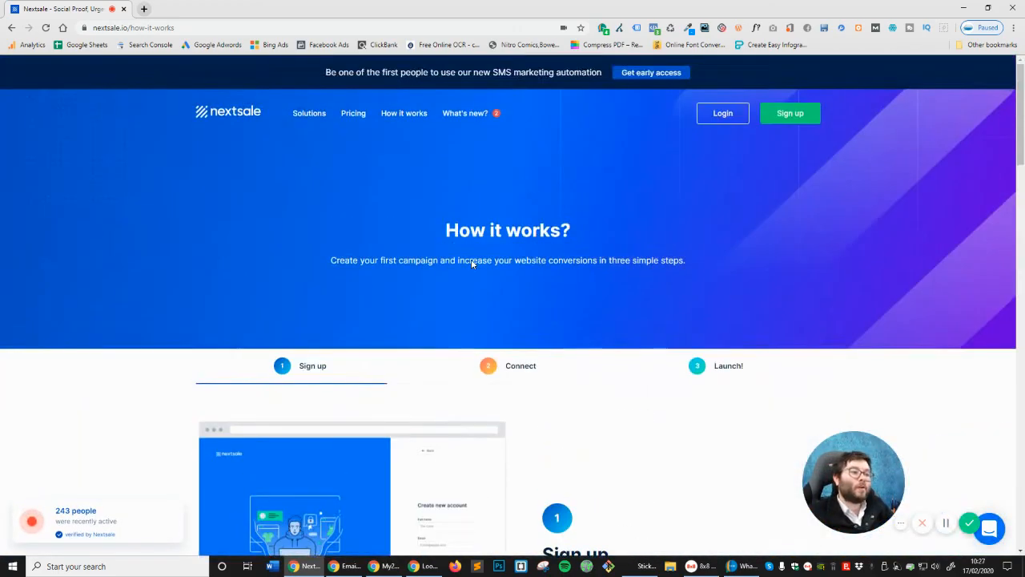
Go to the pricing page, expand all plan features, and highlight Basic's 3k visitors/mo. limit
click(347, 121)
scroll(371, 166, down, 3)
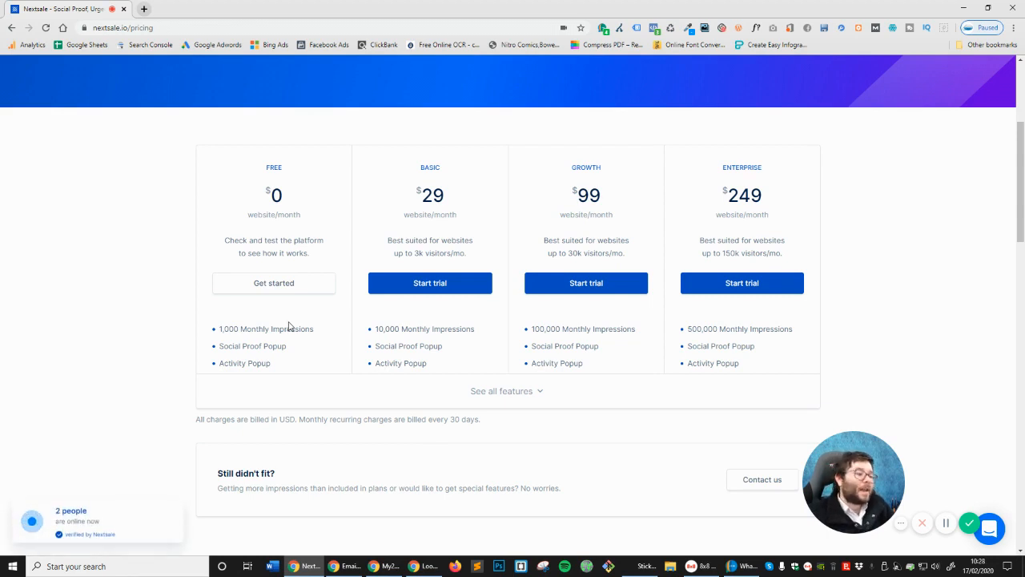
click(497, 391)
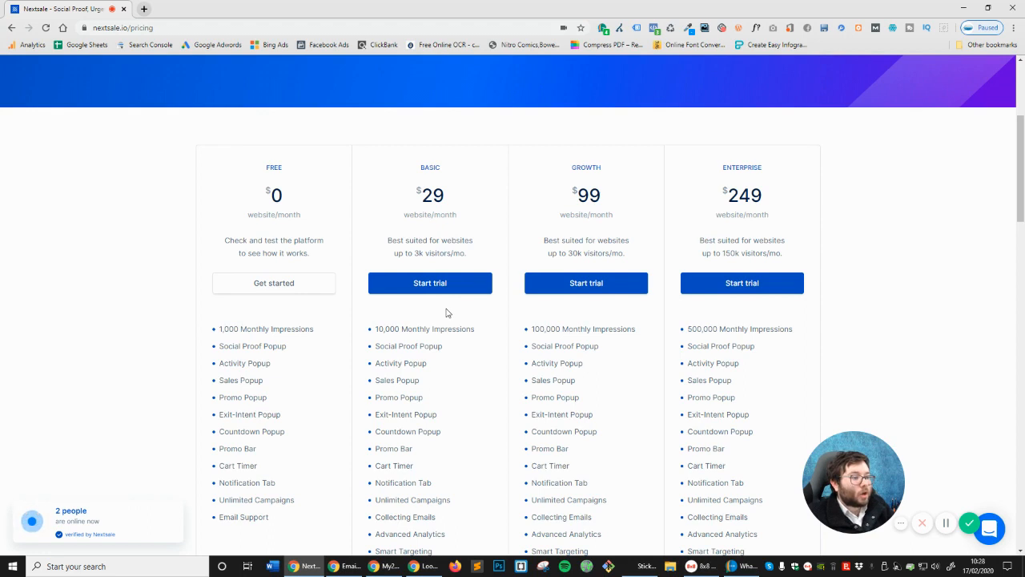
drag(412, 253, 495, 253)
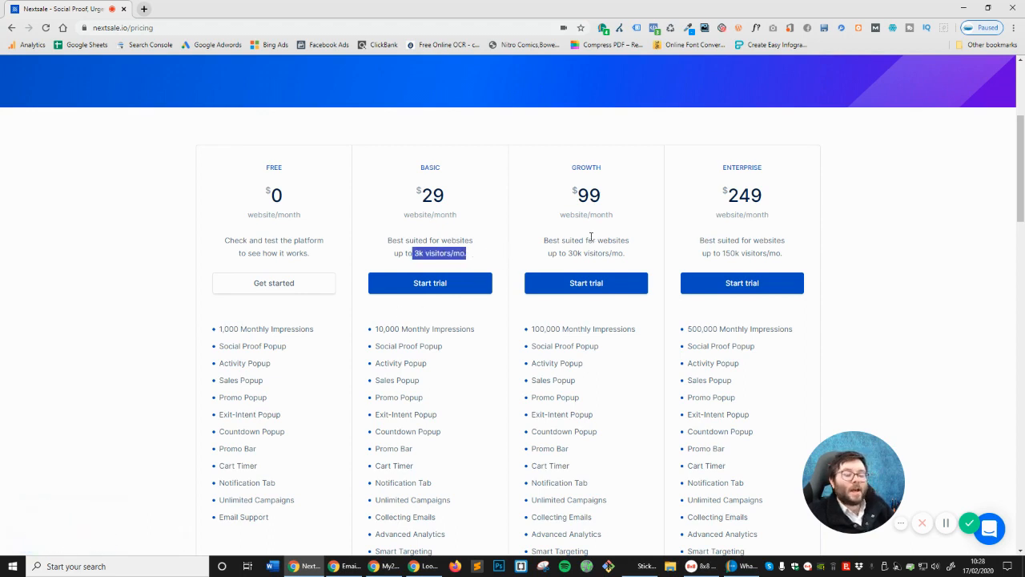
drag(544, 240, 631, 240)
Highlight the visitor limits: Growth up to 30k, Enterprise 150k, and Basic up to 3k visitors/mo
scroll(601, 243, down, 1)
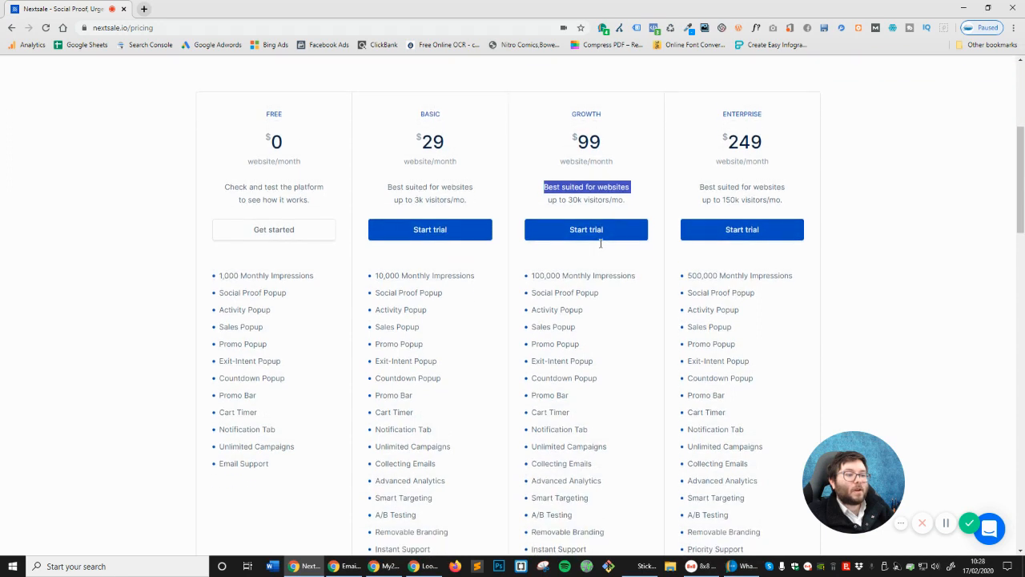
double_click(597, 199)
double_click(745, 200)
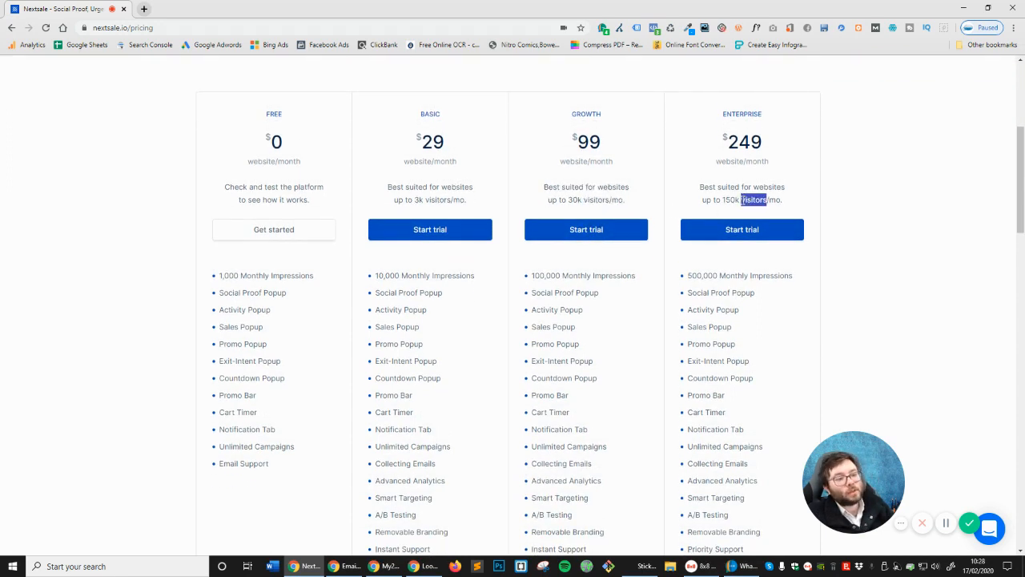
drag(722, 200, 778, 202)
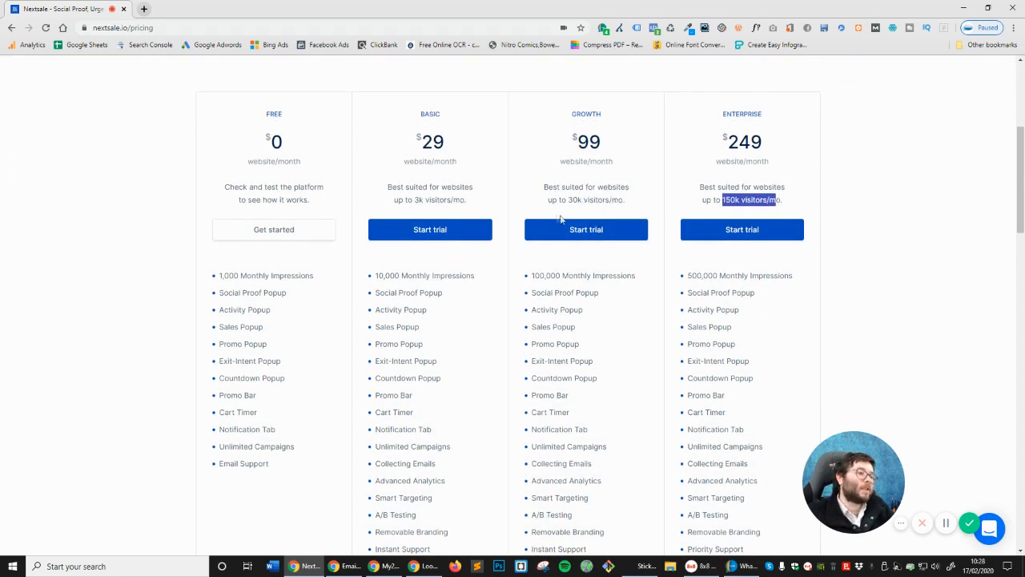
triple_click(414, 197)
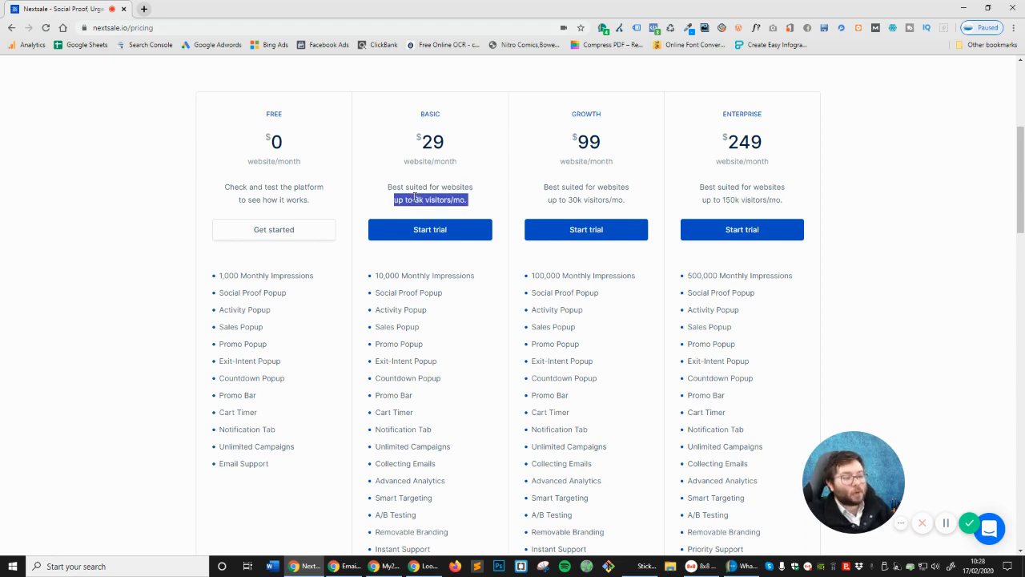
triple_click(416, 187)
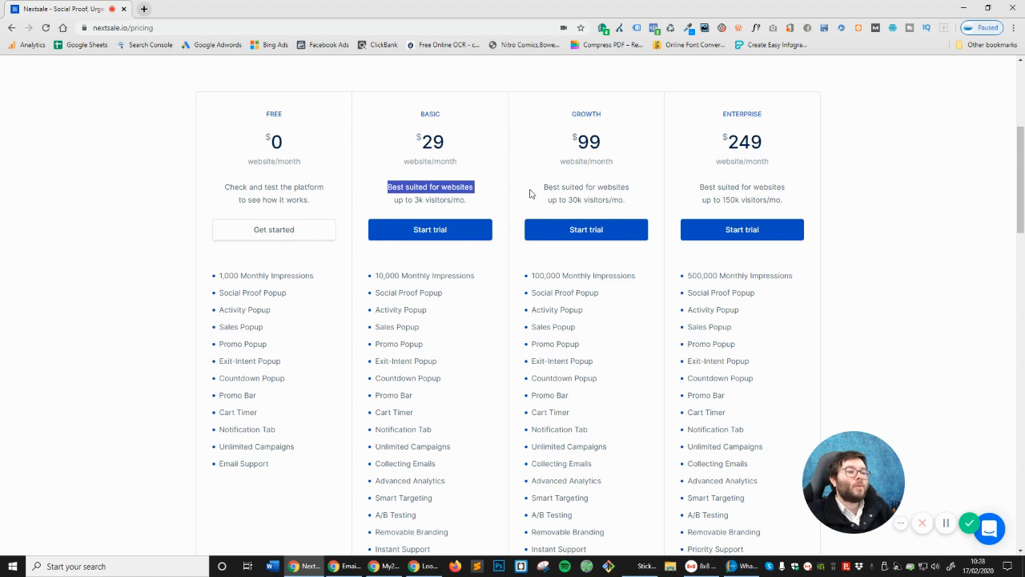
triple_click(468, 199)
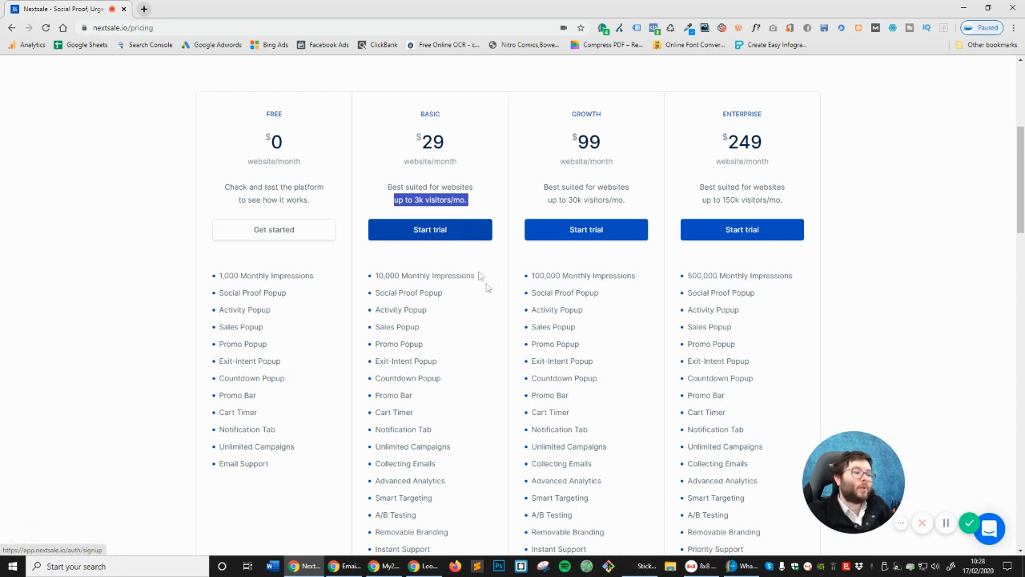
triple_click(585, 197)
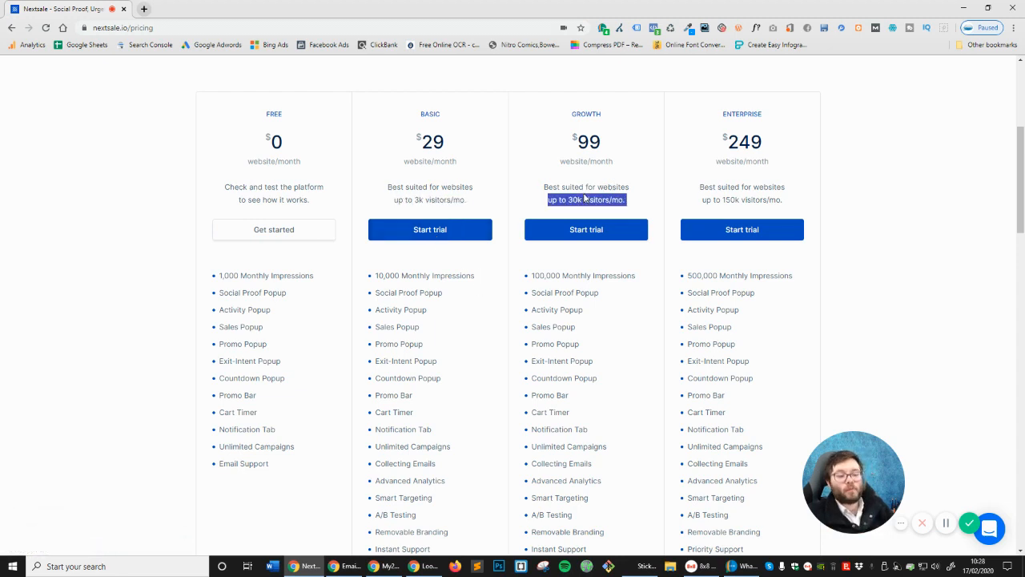
triple_click(442, 199)
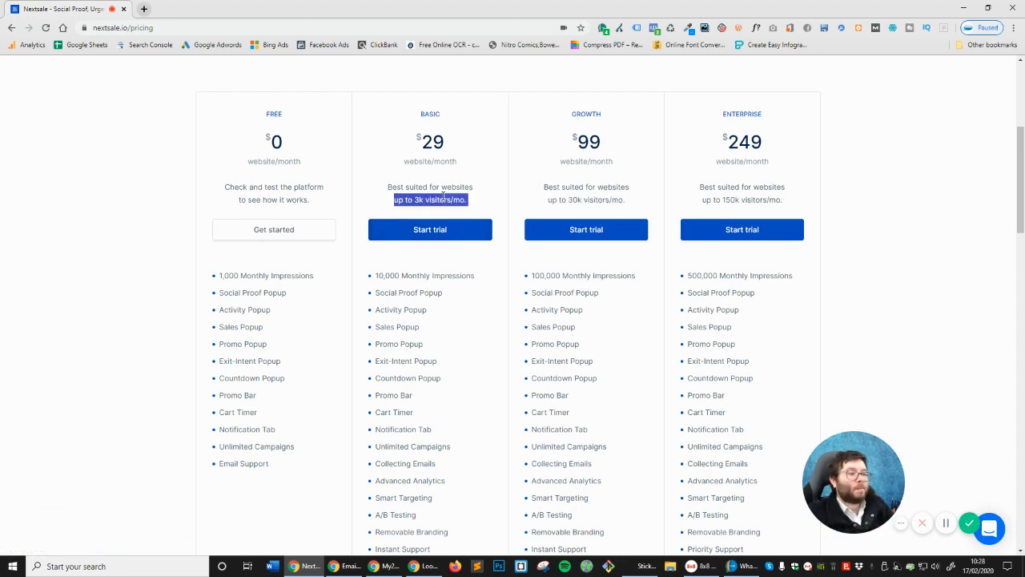
scroll(447, 178, down, 3)
scroll(447, 178, up, 2)
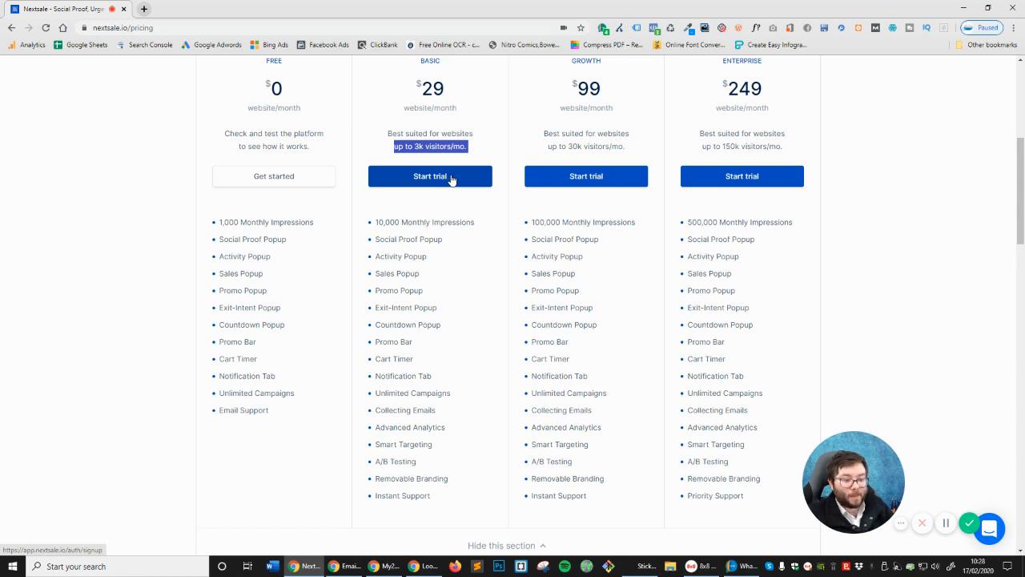
scroll(451, 187, down, 2)
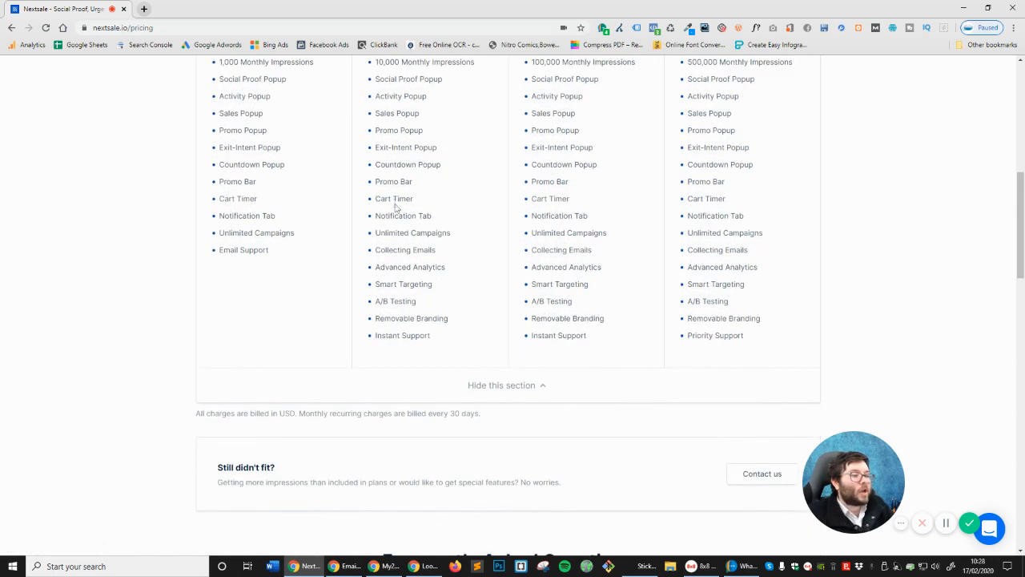
scroll(545, 184, up, 2)
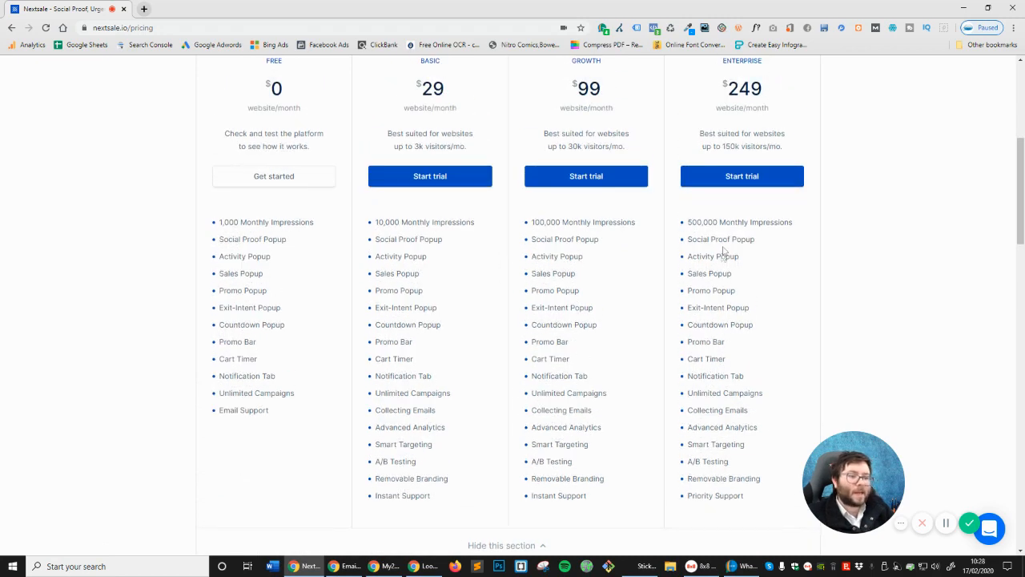
scroll(733, 272, down, 1)
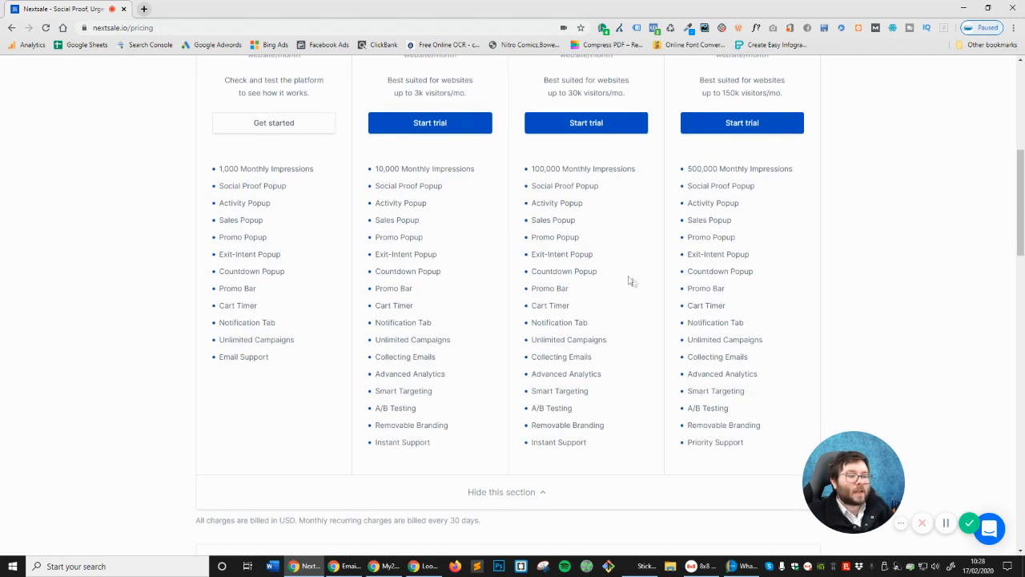
scroll(737, 389, up, 2)
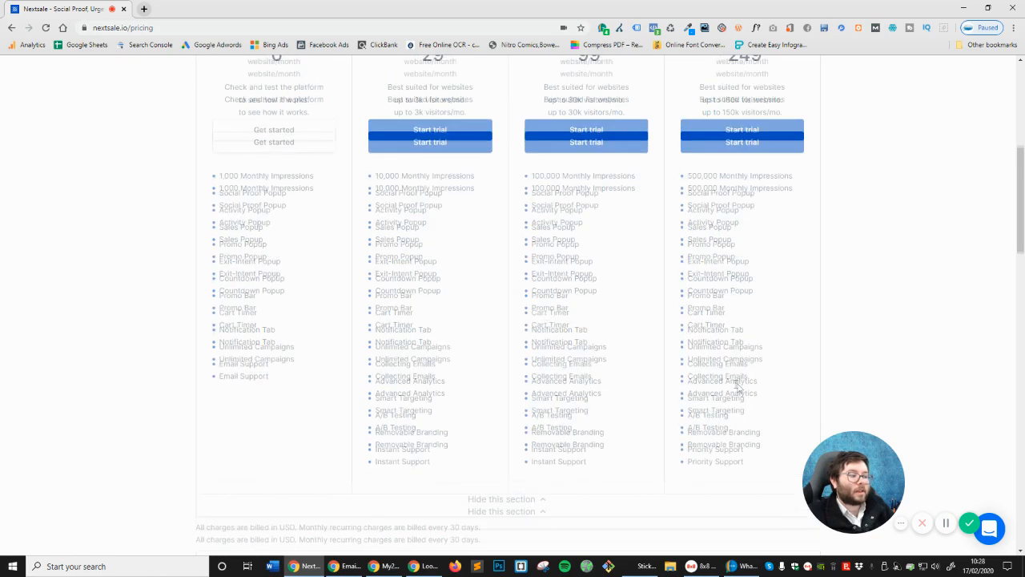
drag(703, 254, 797, 257)
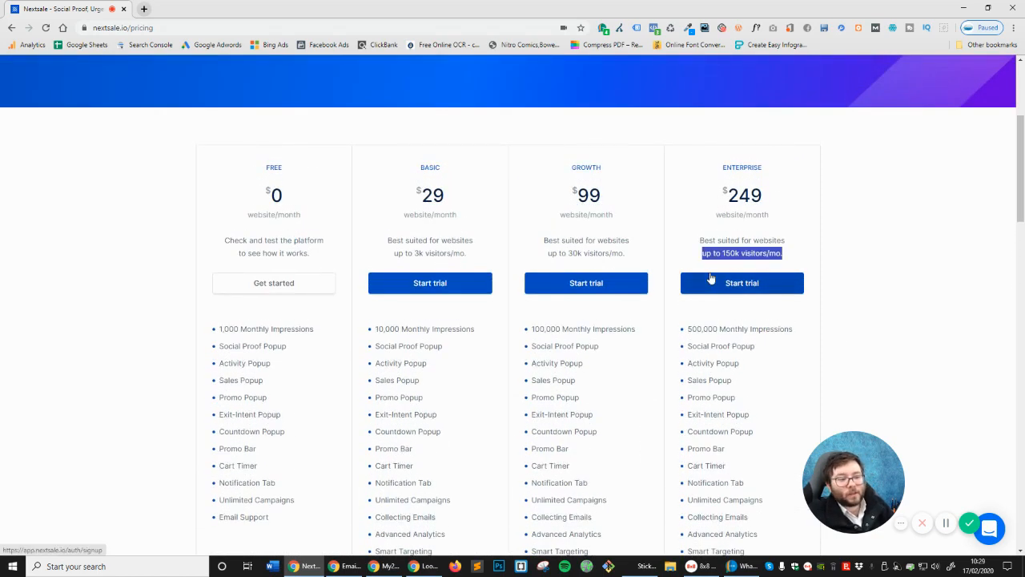
scroll(548, 250, down, 5)
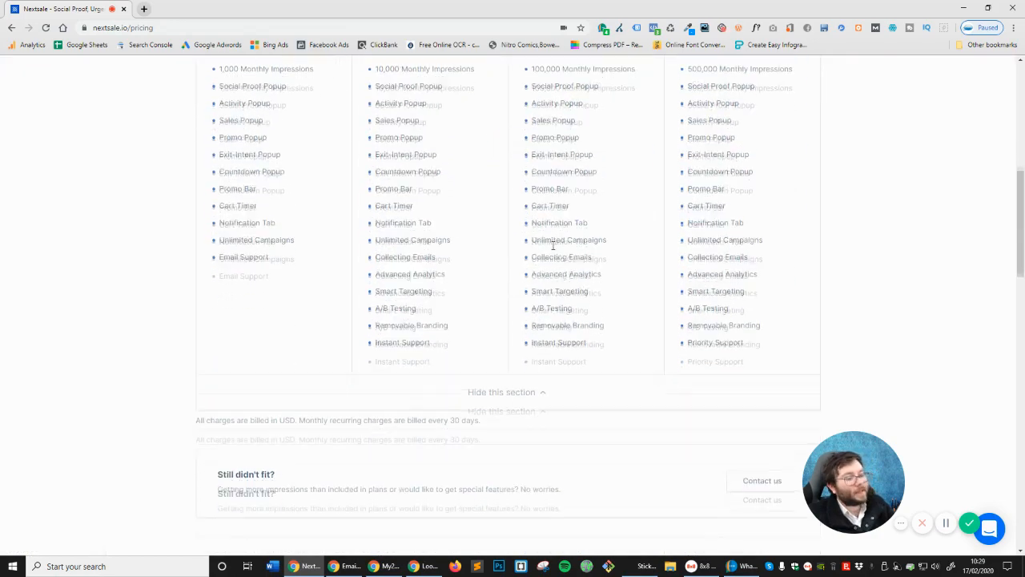
scroll(548, 250, down, 2)
scroll(480, 280, up, 7)
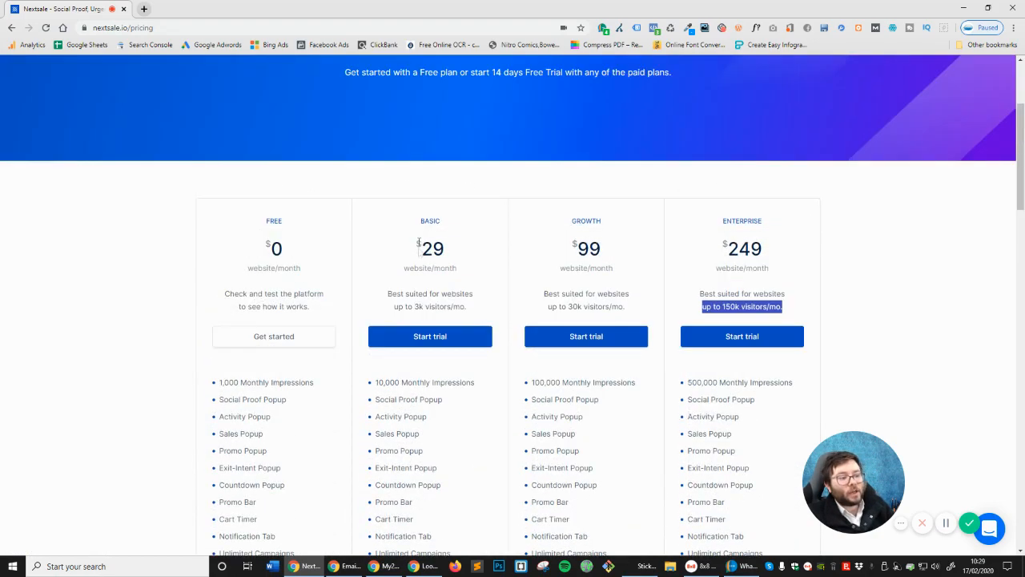
drag(419, 244, 445, 250)
click(541, 248)
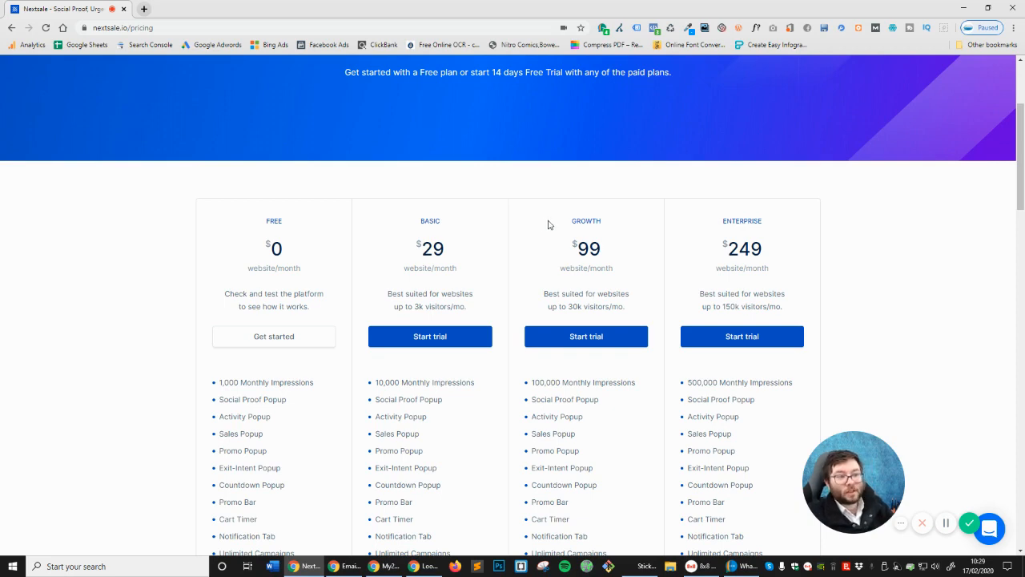
scroll(548, 225, down, 8)
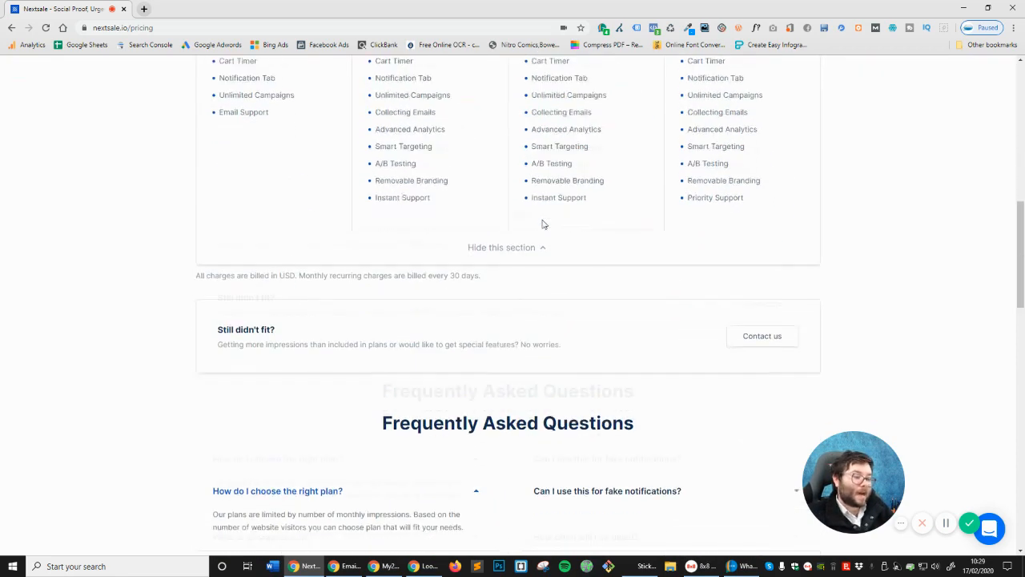
Expand the 'Can I use this for fake notifications?' answer and select 'No!' and 'Nextsale' in it
scroll(609, 227, up, 2)
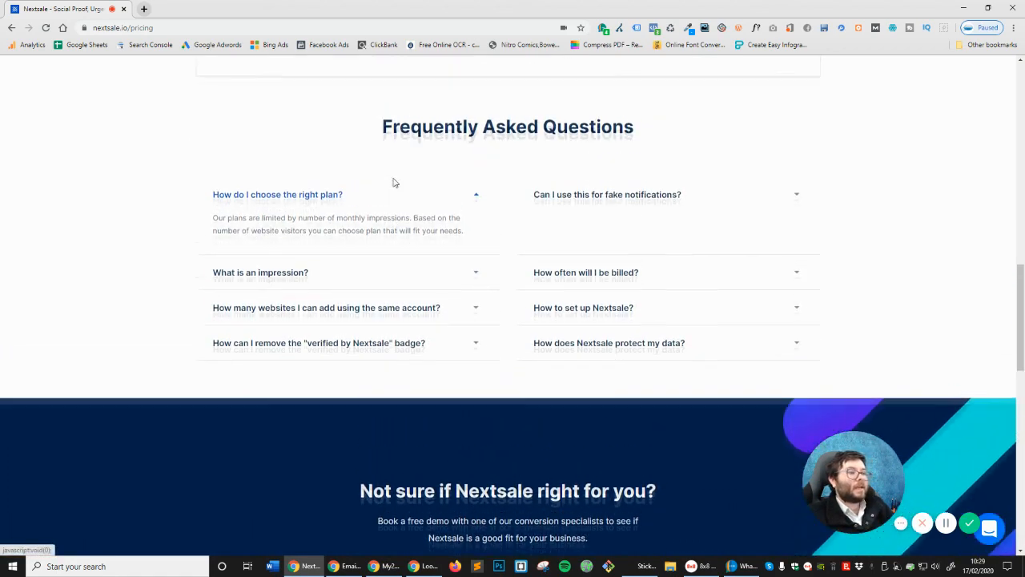
drag(385, 141, 666, 147)
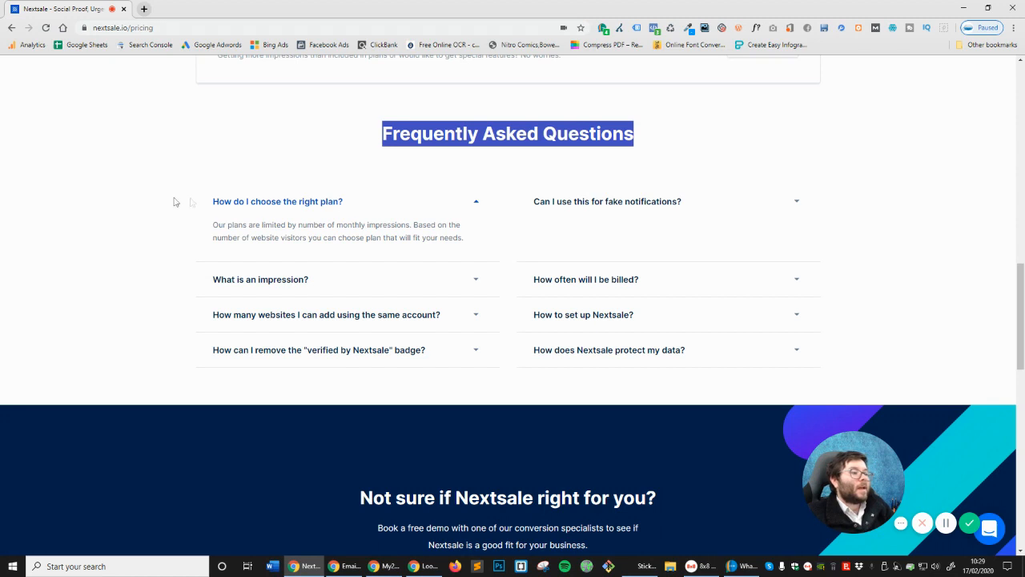
click(694, 201)
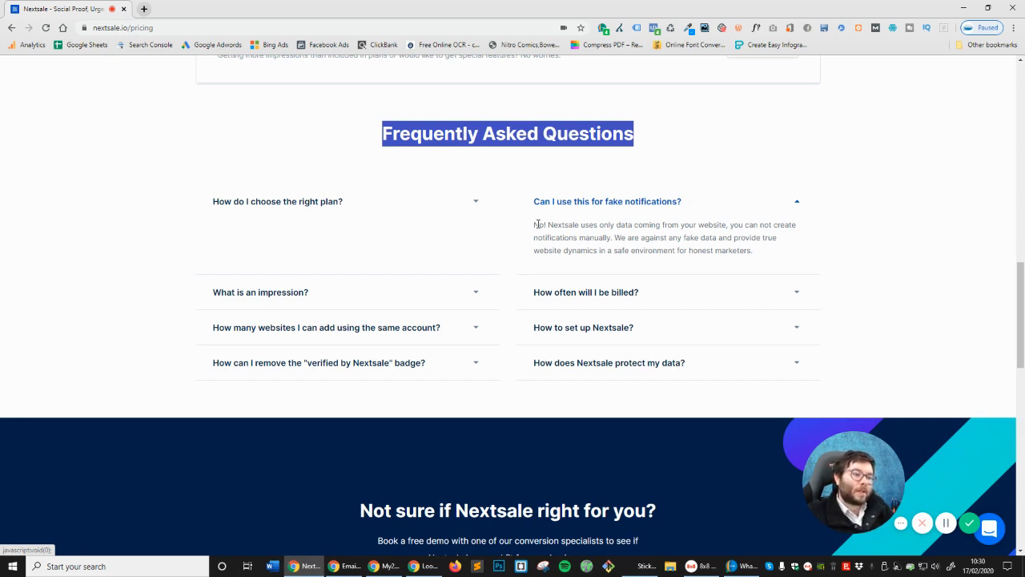
drag(534, 225, 548, 225)
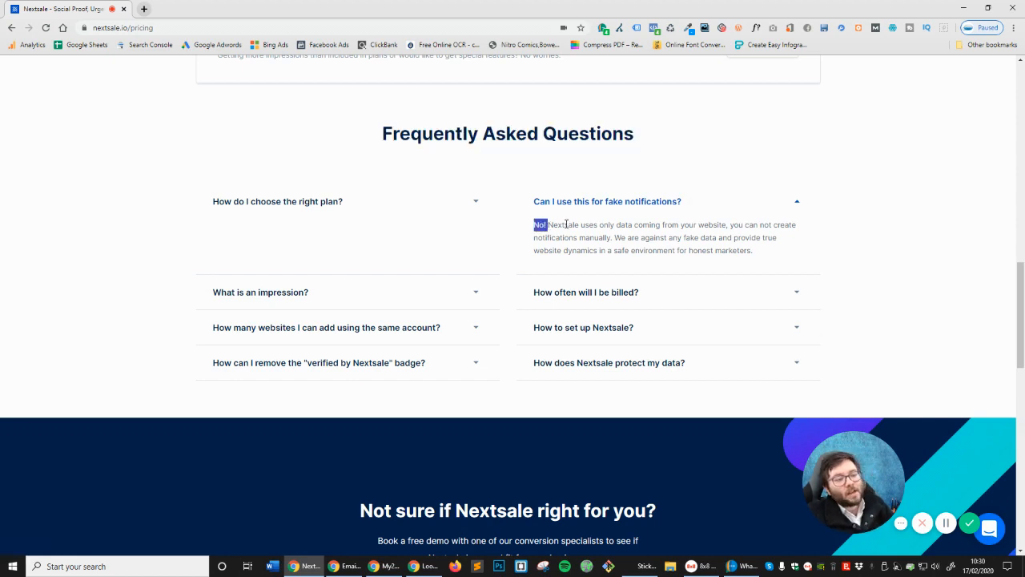
double_click(566, 224)
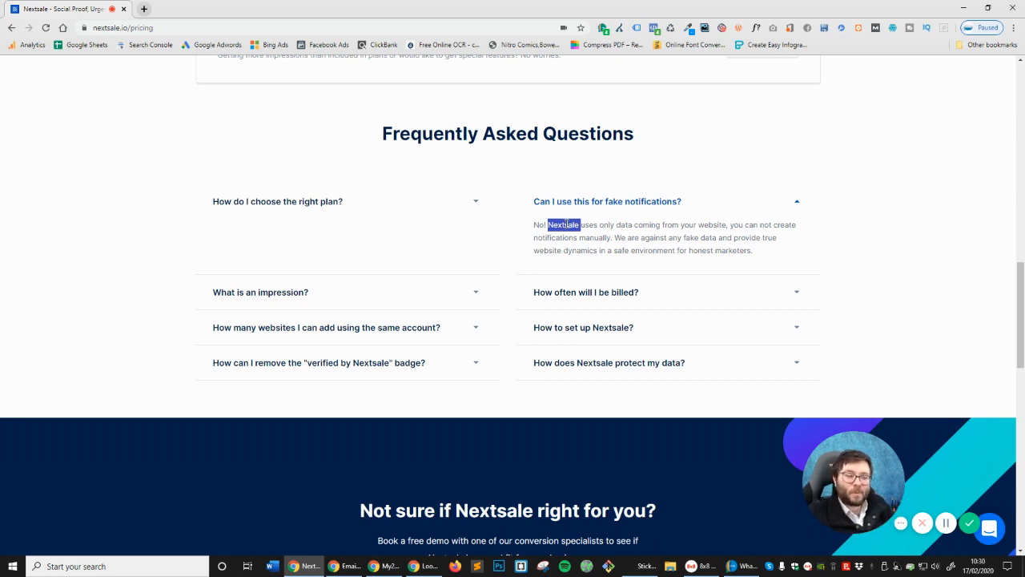
Expand the impression, billing and websites-per-account answers, selecting the websites-per-account text
click(396, 295)
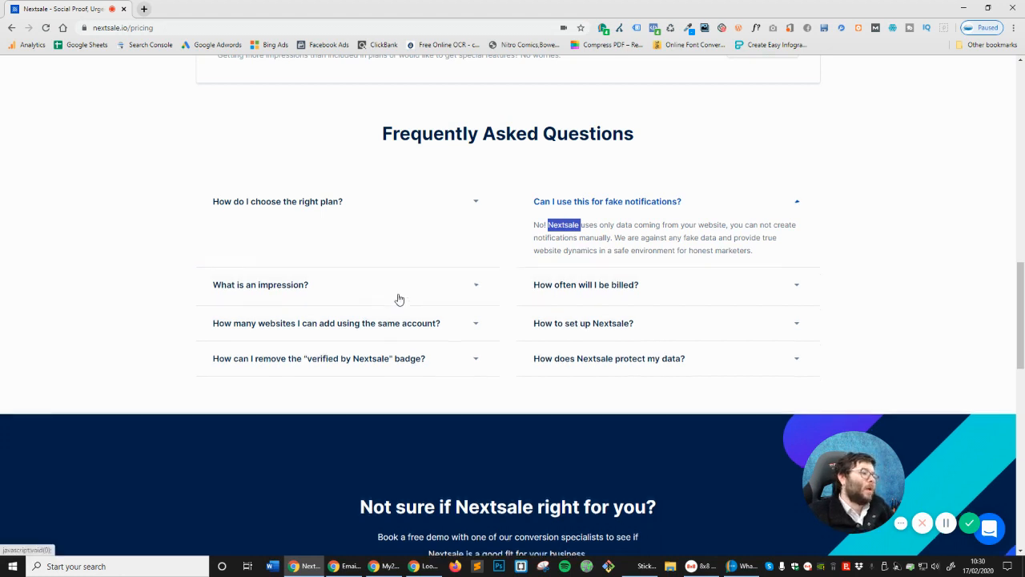
click(615, 237)
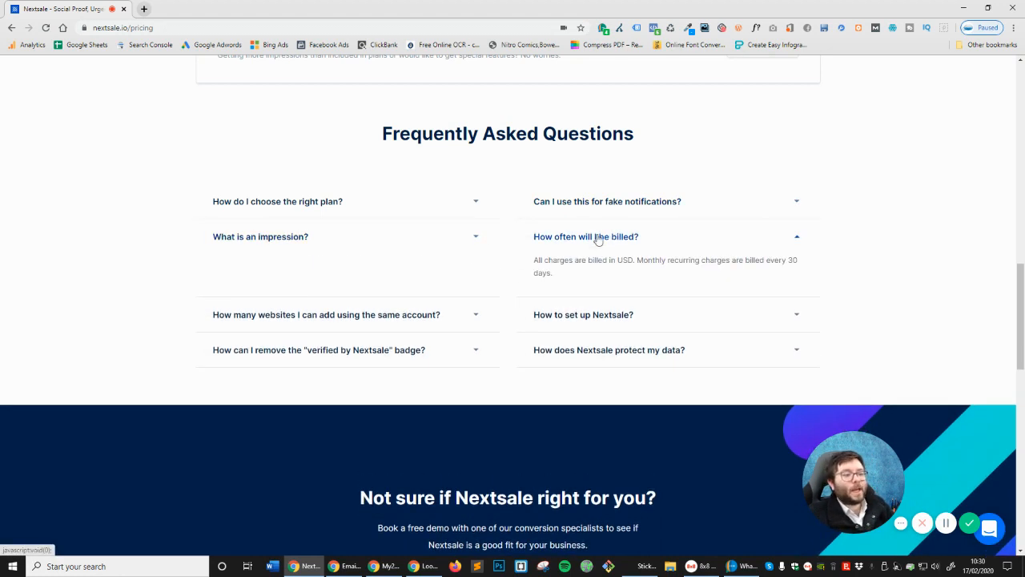
click(374, 318)
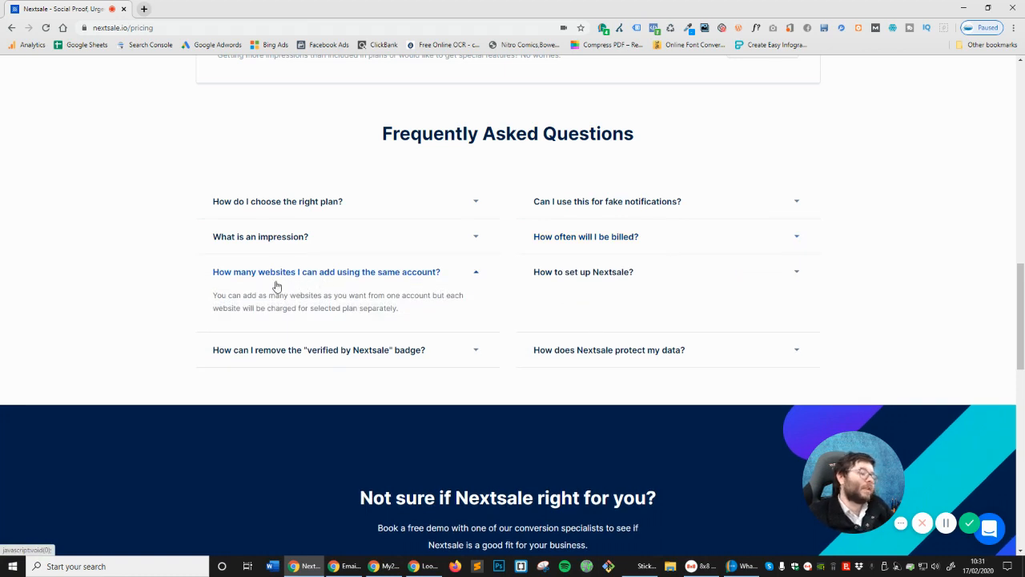
drag(244, 295, 421, 305)
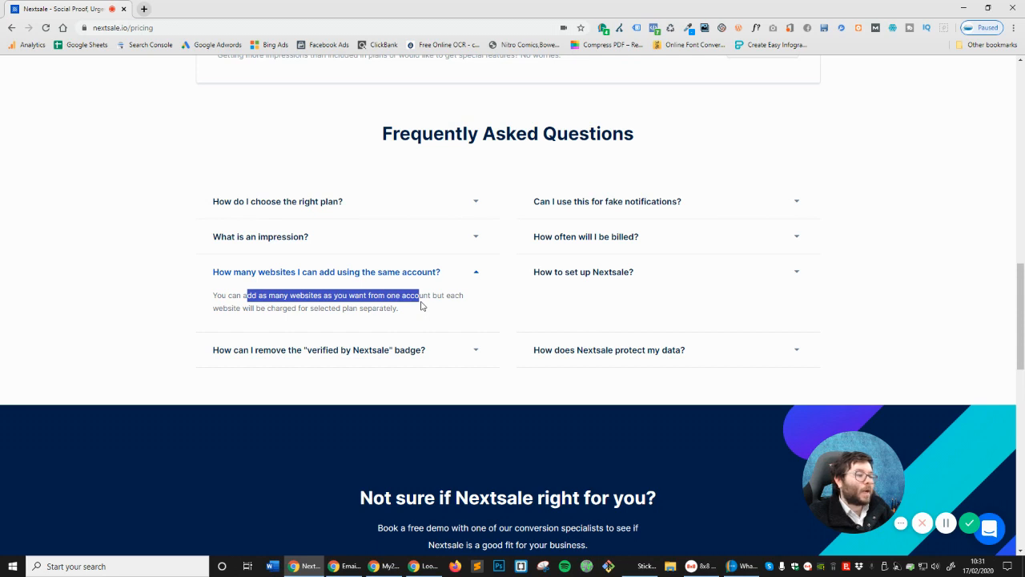
click(332, 298)
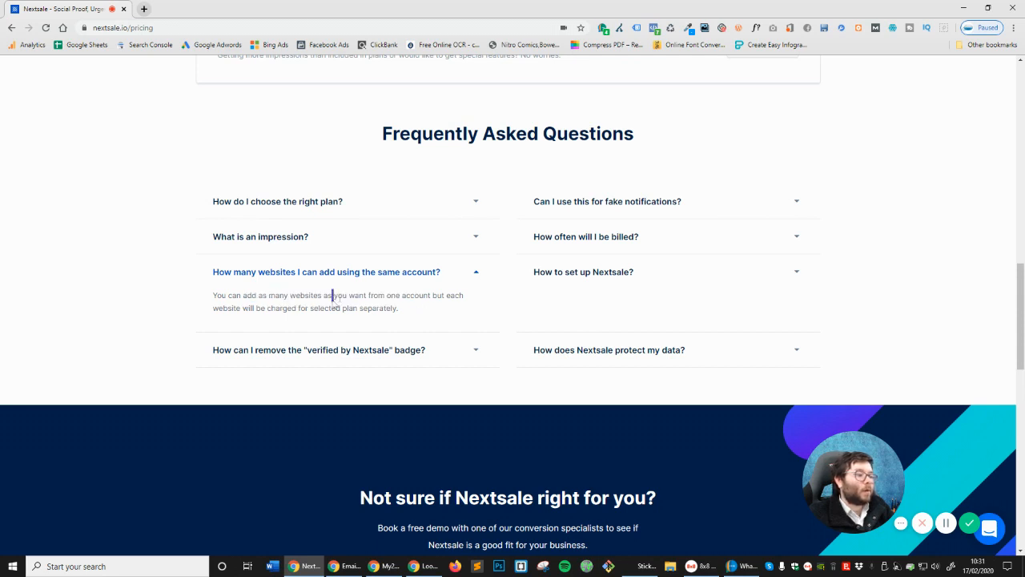
triple_click(379, 298)
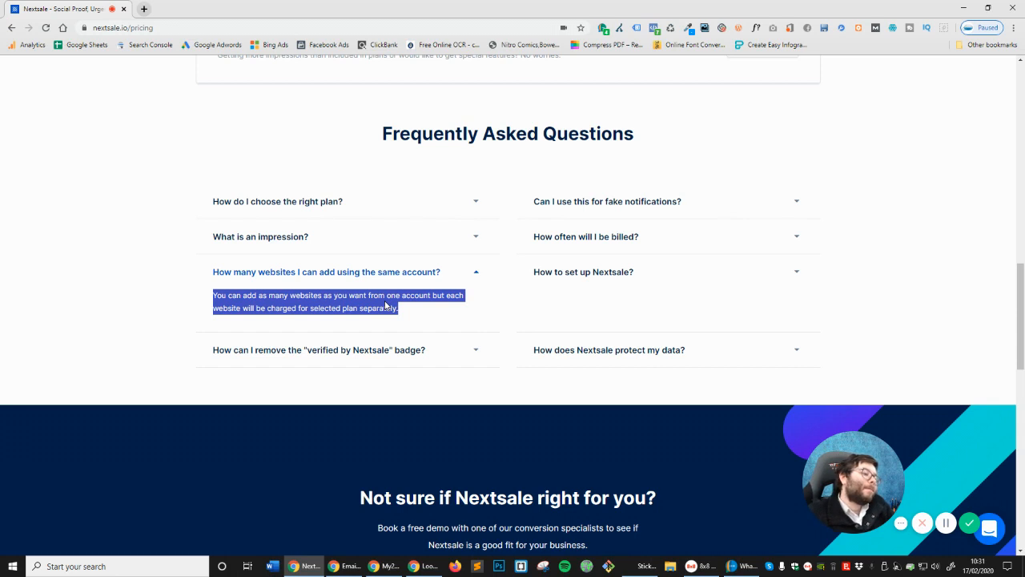
Expand the setup, verified badge removal and data protection answers, highlighting text in each
click(595, 282)
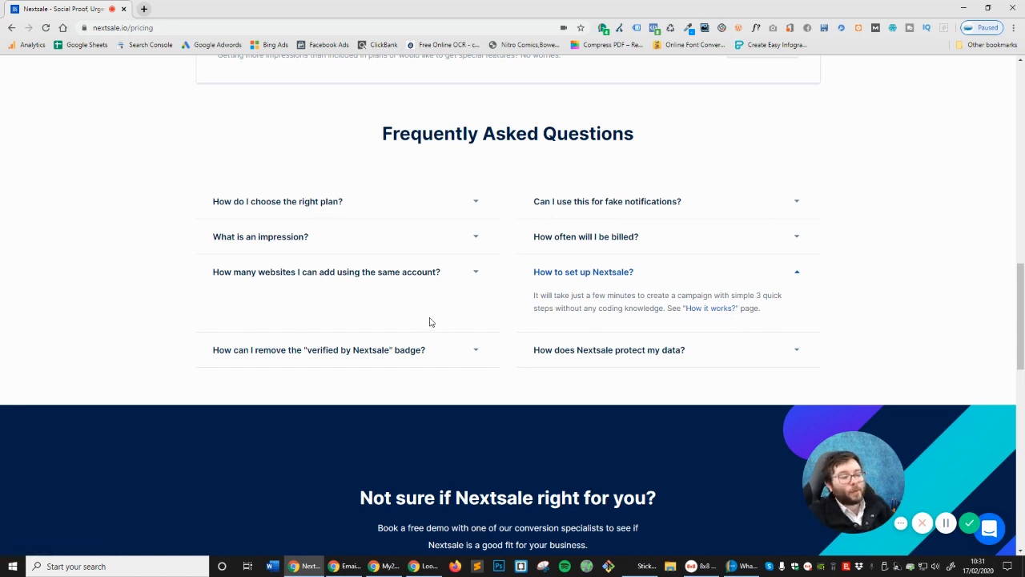
click(446, 350)
drag(222, 340, 343, 341)
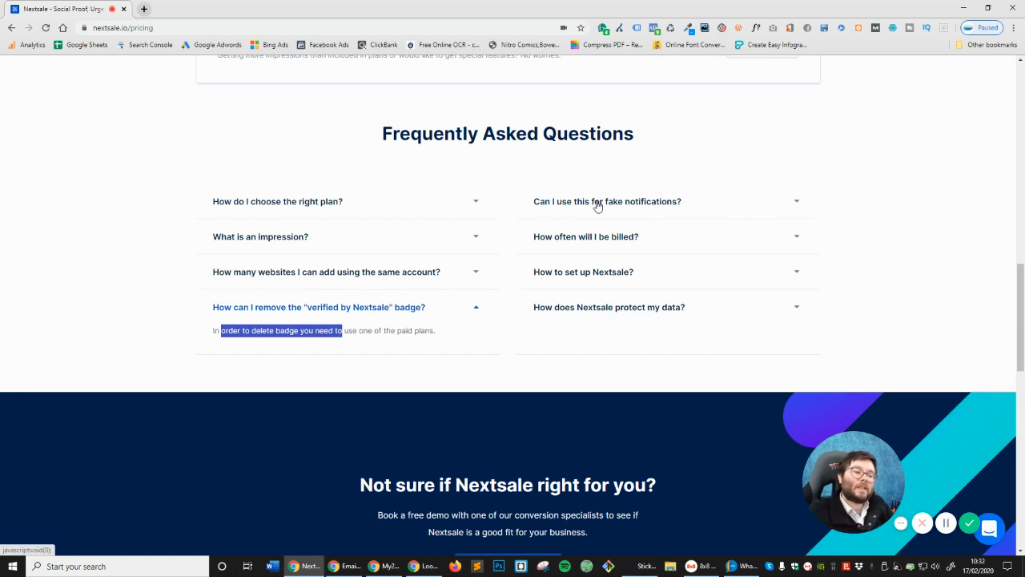
click(699, 319)
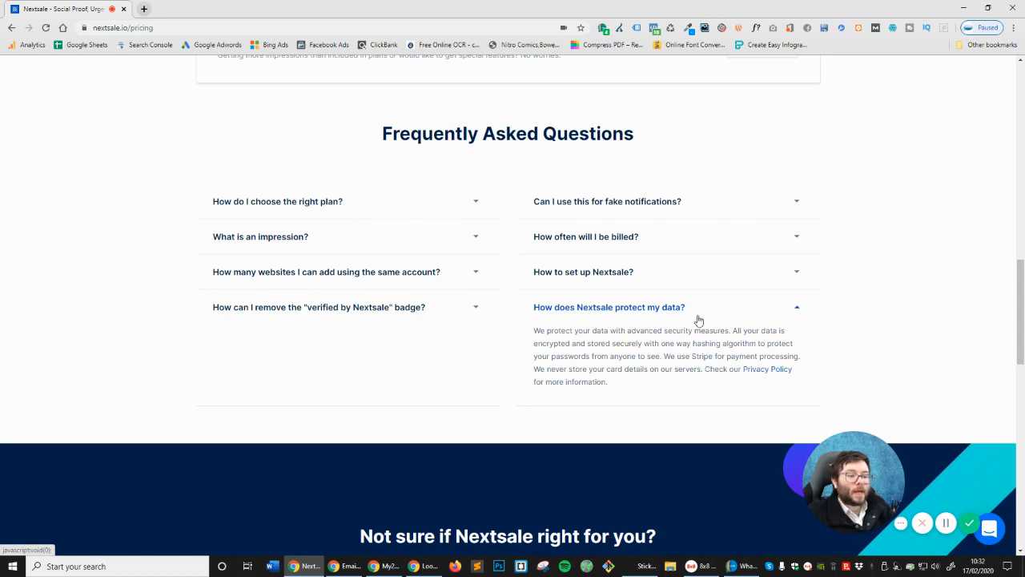
drag(648, 357, 665, 357)
click(684, 359)
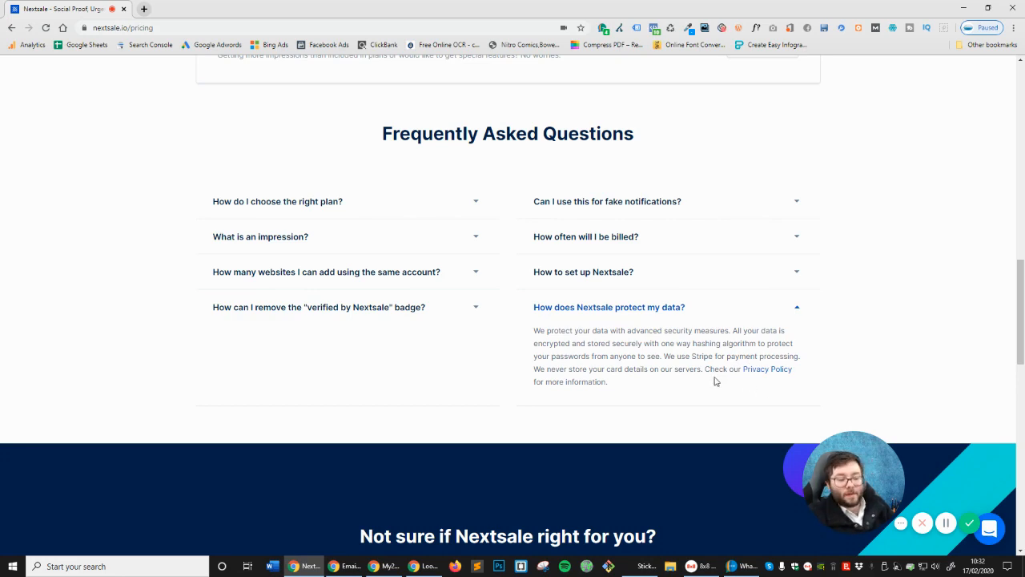
Scroll down to the pricing footer's free-trial prompt, then back up to the plans
scroll(713, 377, down, 2)
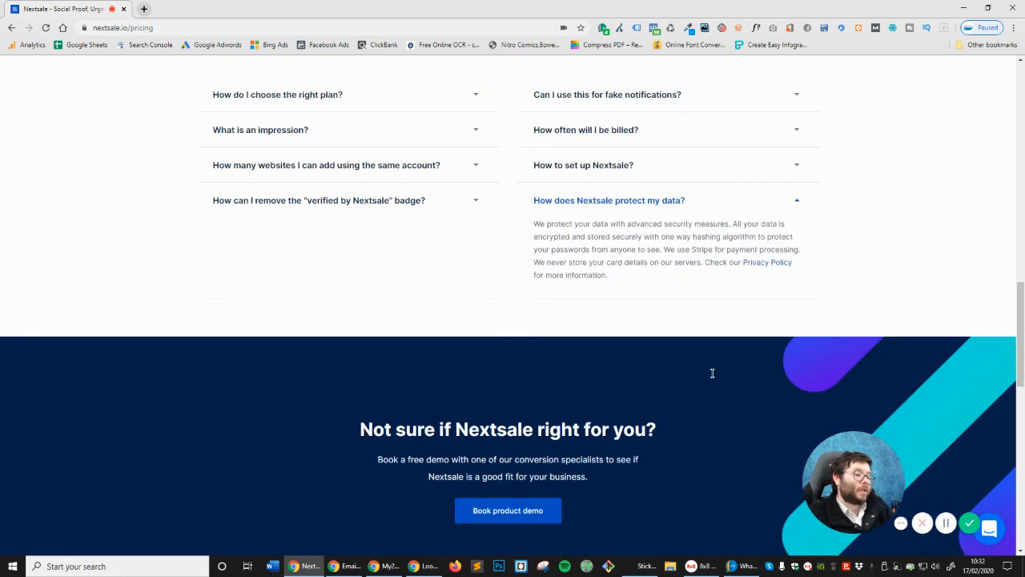
scroll(711, 375, down, 3)
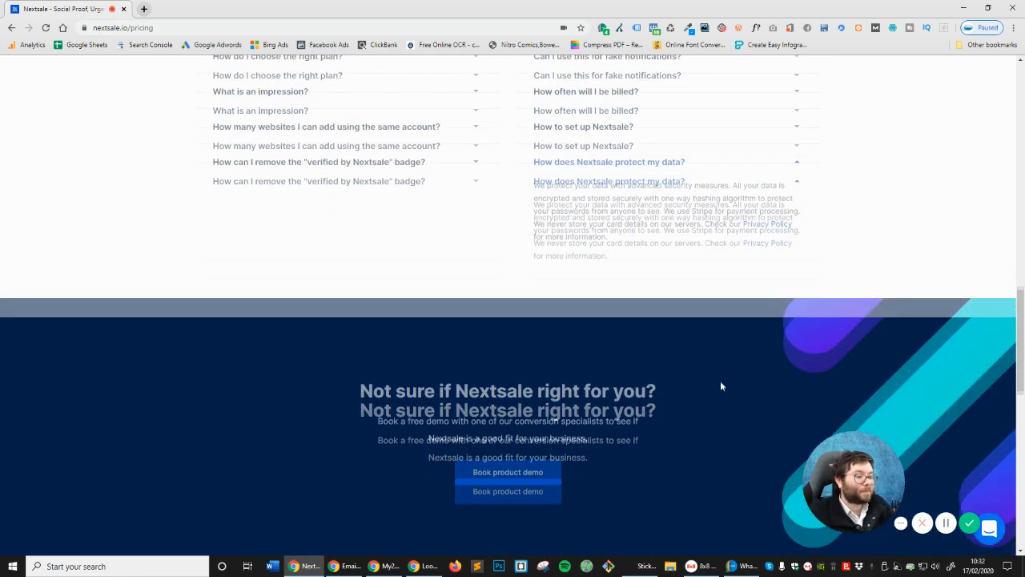
scroll(611, 385, down, 7)
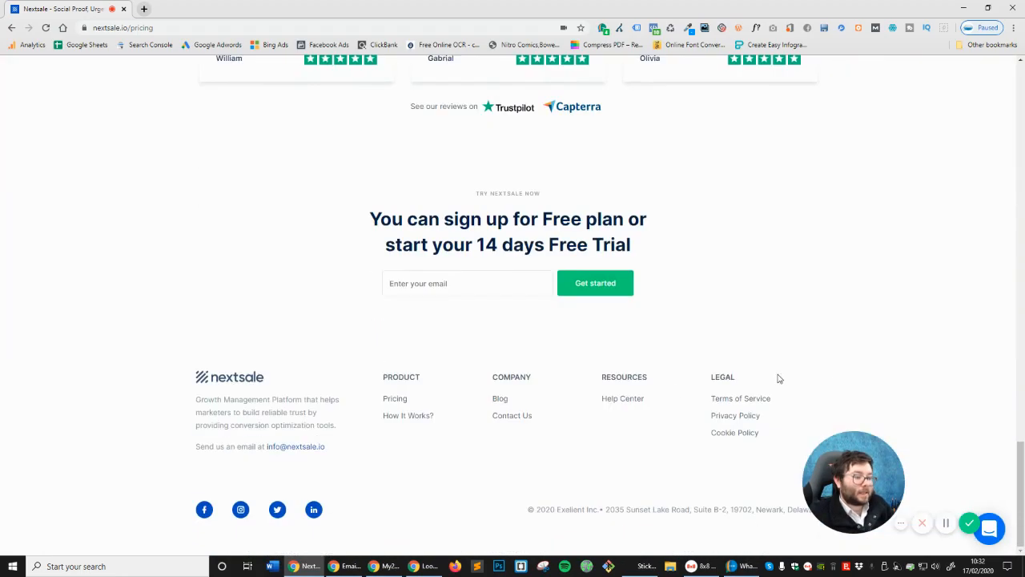
scroll(778, 378, up, 12)
scroll(792, 384, up, 4)
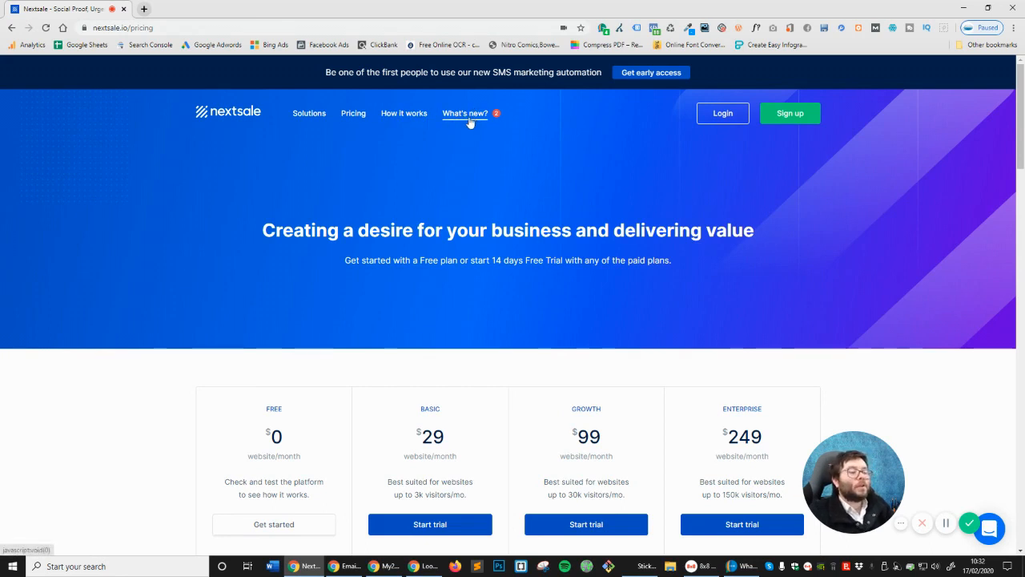
View the 'What's new?' Latest changes list, then close it
scroll(449, 232, down, 3)
scroll(451, 231, up, 3)
click(497, 114)
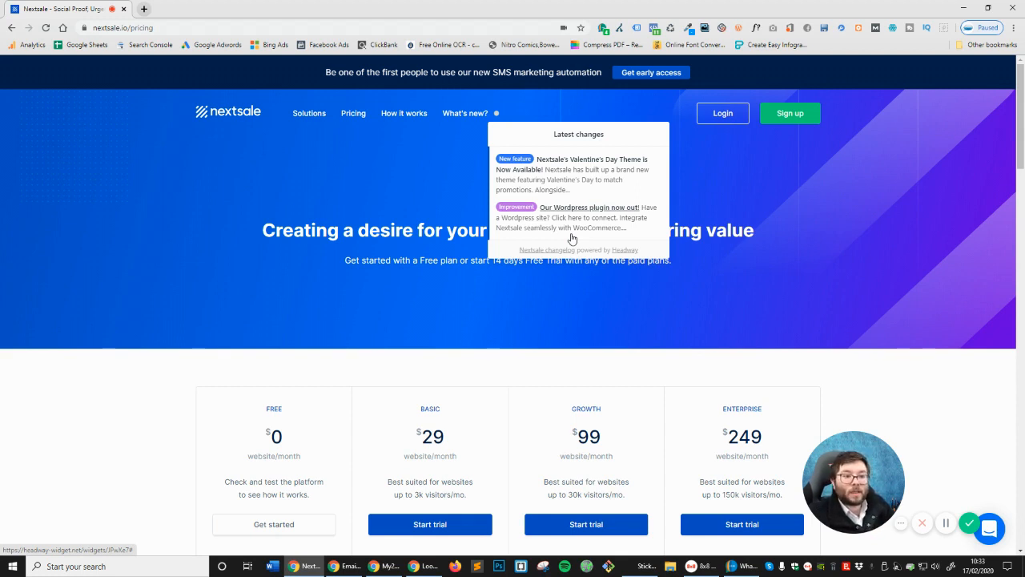
click(735, 185)
Go to the Sign up page to create a new account
scroll(737, 186, down, 10)
scroll(724, 228, up, 10)
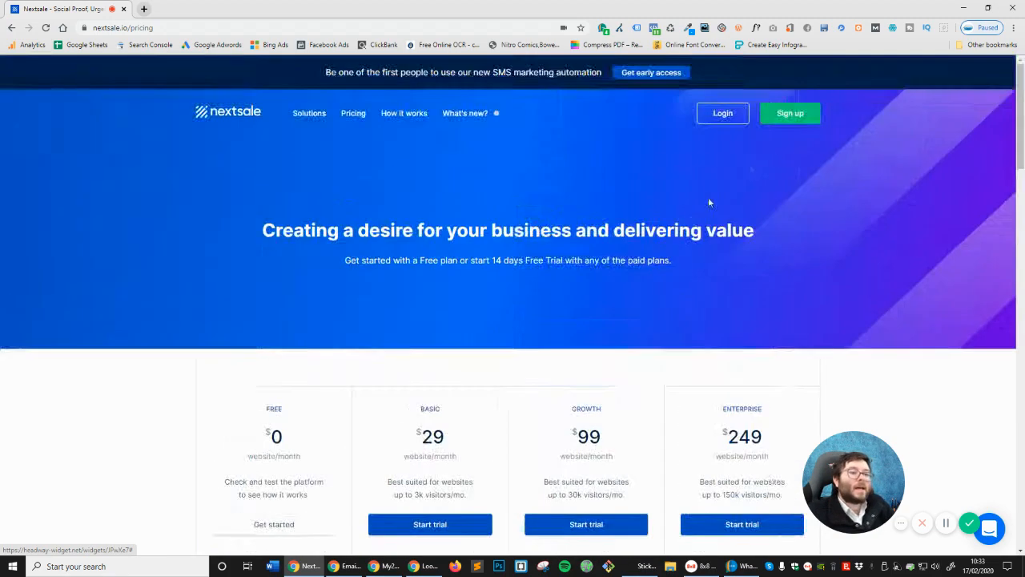
click(788, 114)
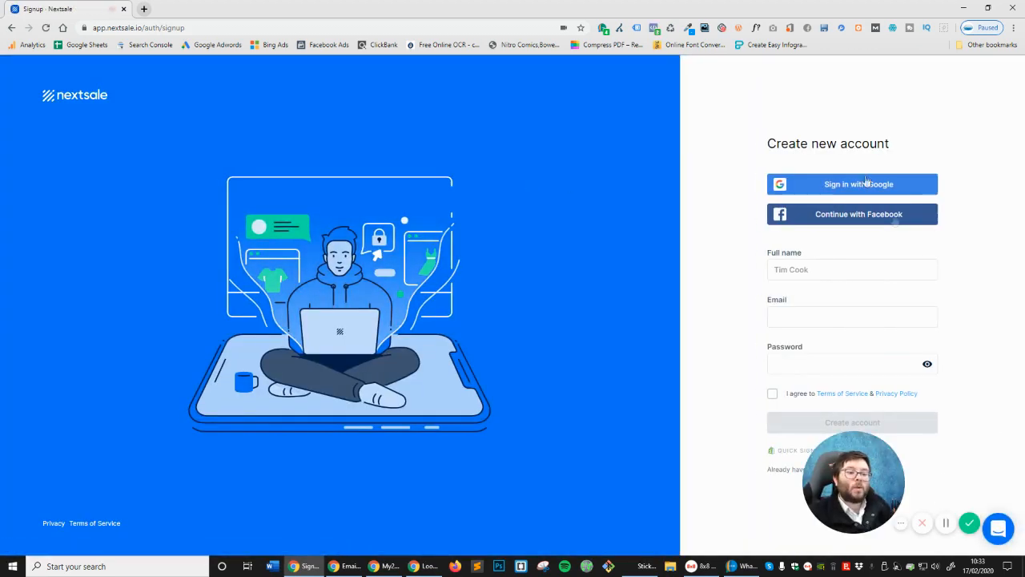
Tick the terms checkbox, create the account, and dismiss Chrome's save-password prompt
click(946, 522)
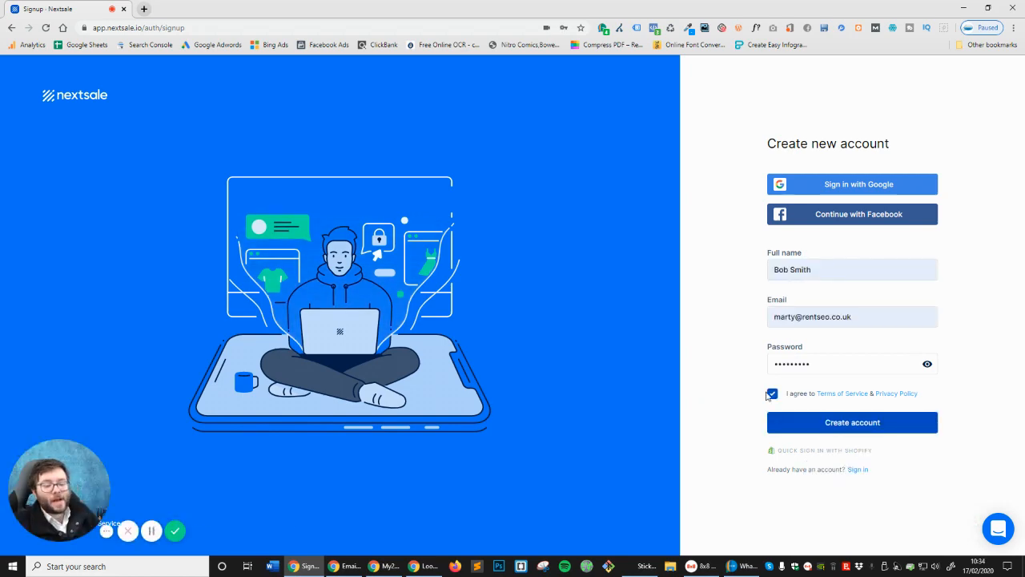
click(815, 423)
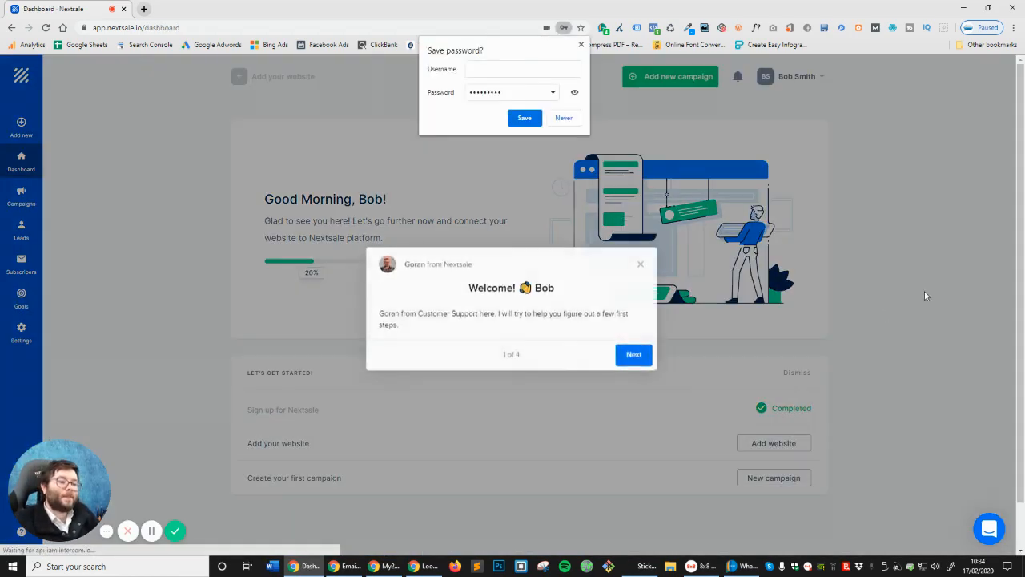
click(581, 45)
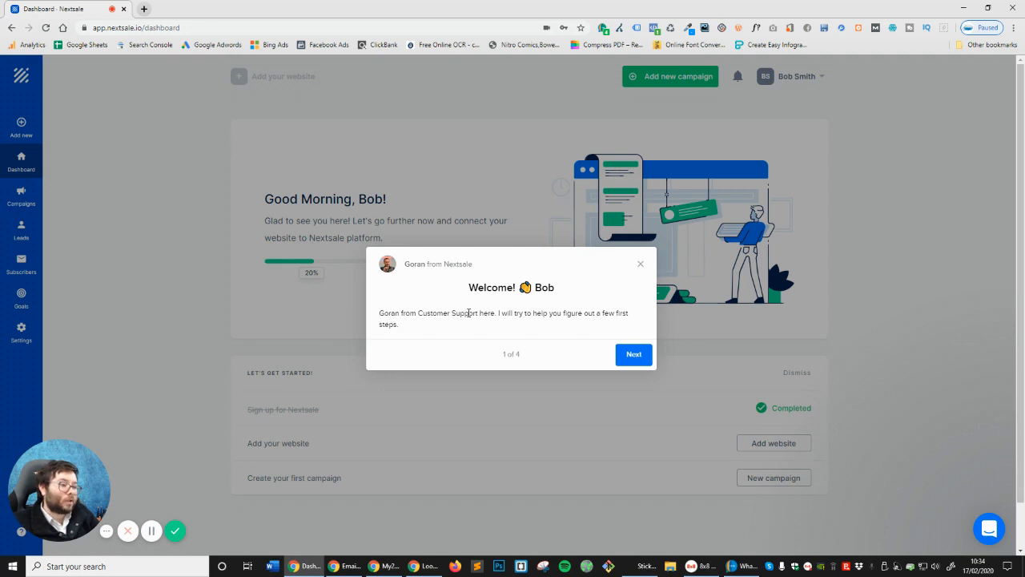
Advance the welcome tour to the installation tutorial video step
click(625, 357)
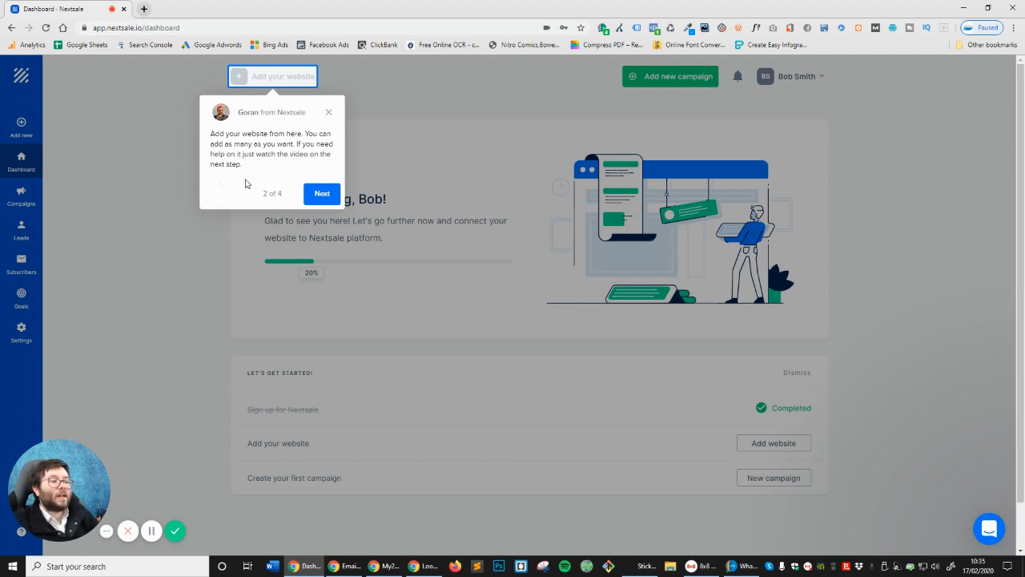
drag(263, 193, 284, 194)
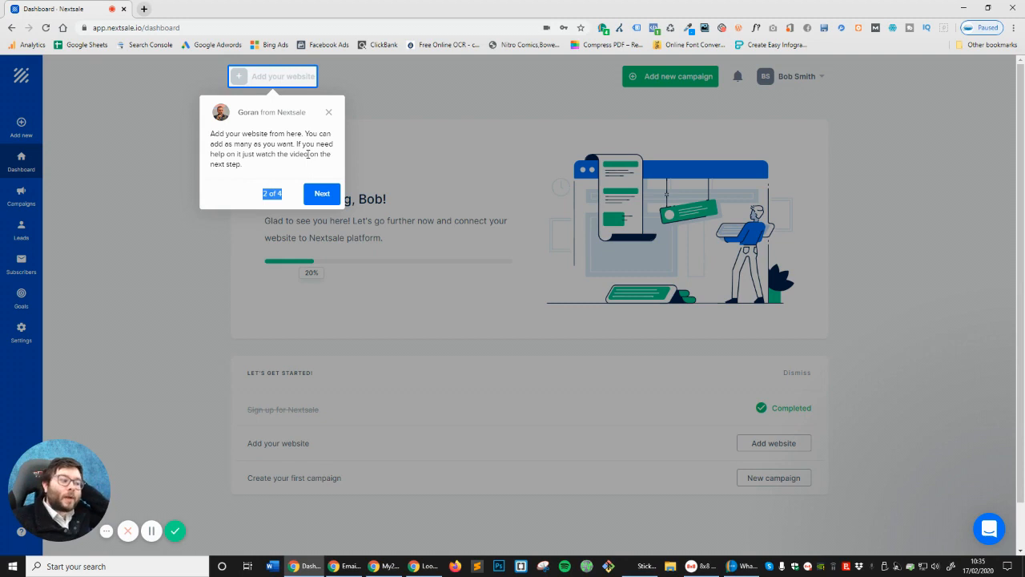
click(321, 194)
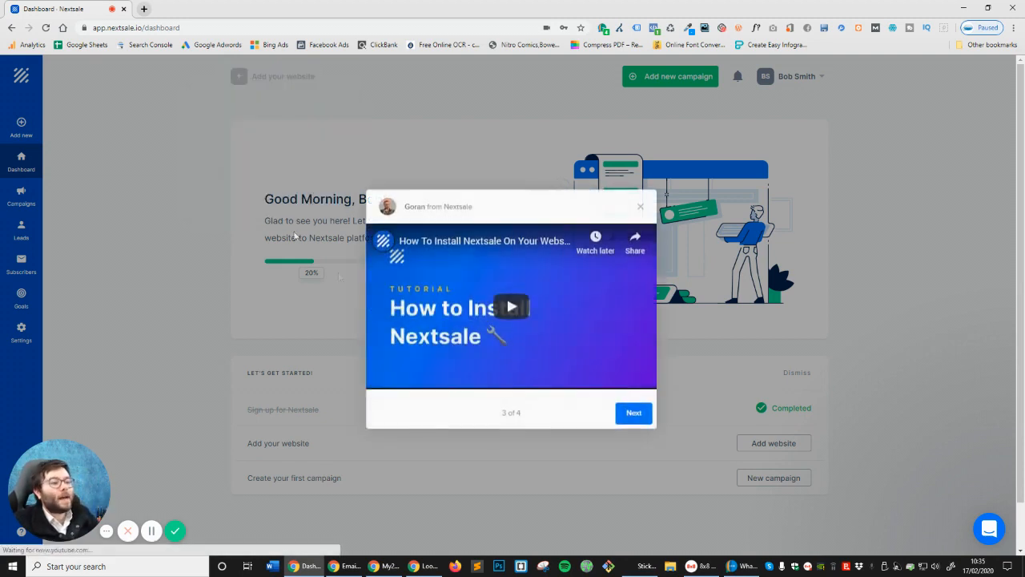
Play the tutorial video, skip ahead twice, pause it, and reach tour step 4 of 4
click(525, 298)
click(440, 369)
click(488, 369)
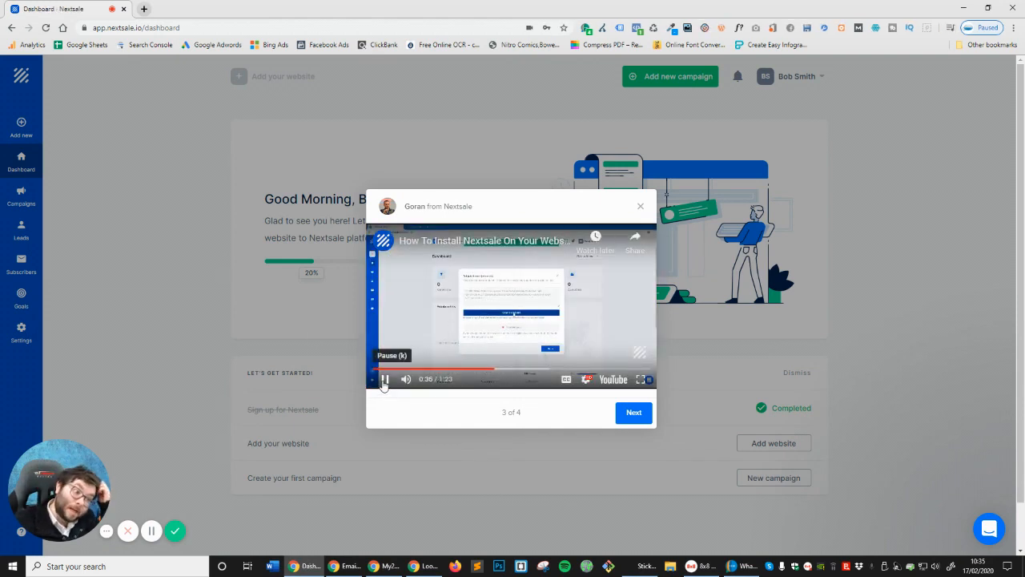
click(384, 379)
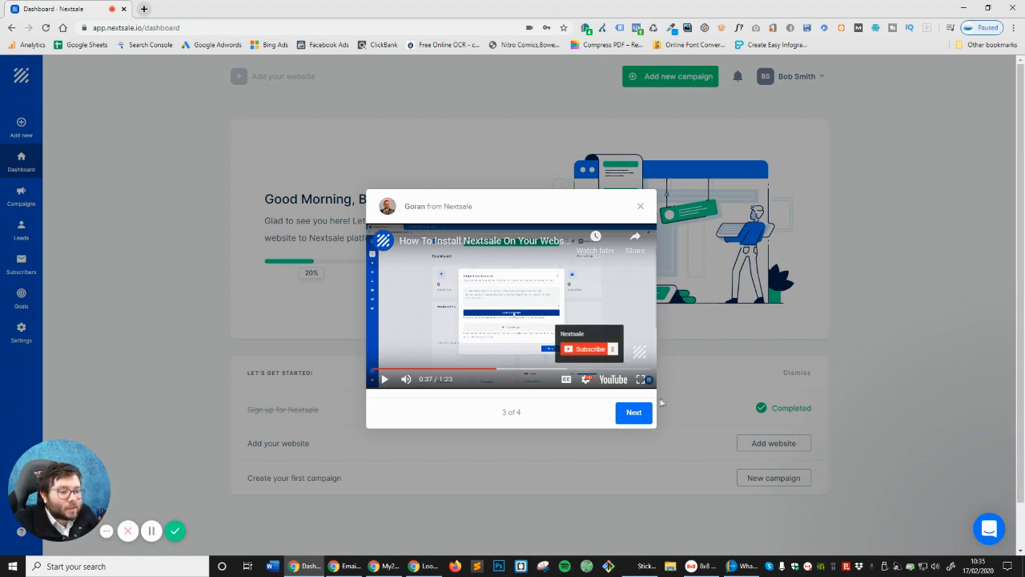
click(640, 421)
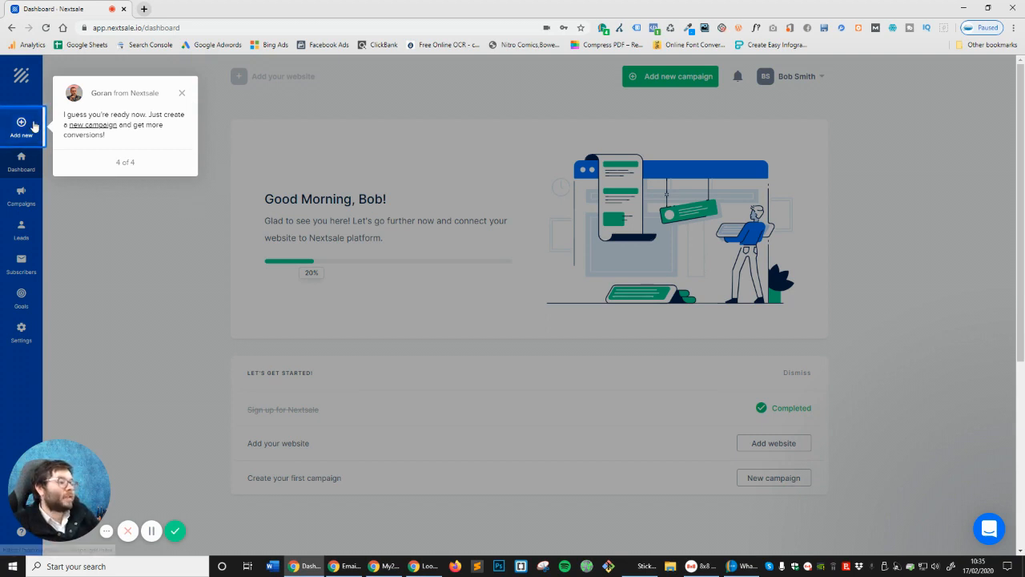
Dismiss the final tour tip and choose 'Add to my site' to bring up platform selection
click(183, 94)
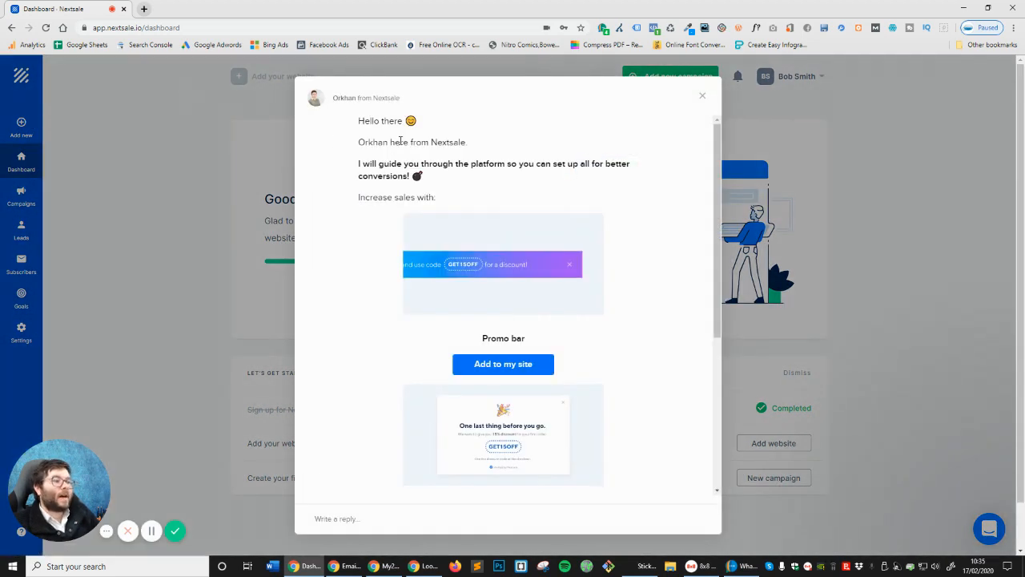
scroll(408, 190, down, 1)
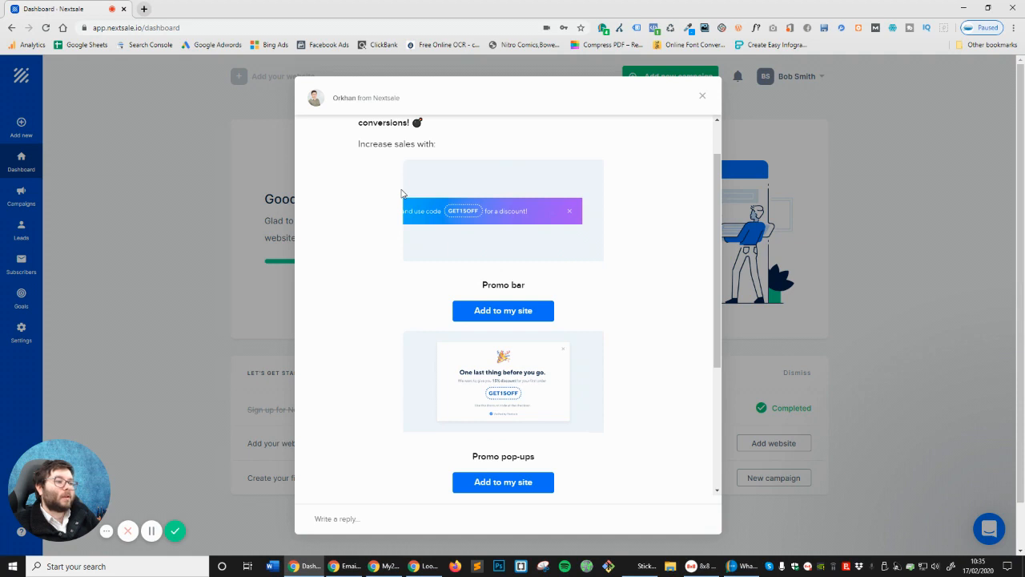
scroll(407, 194, down, 4)
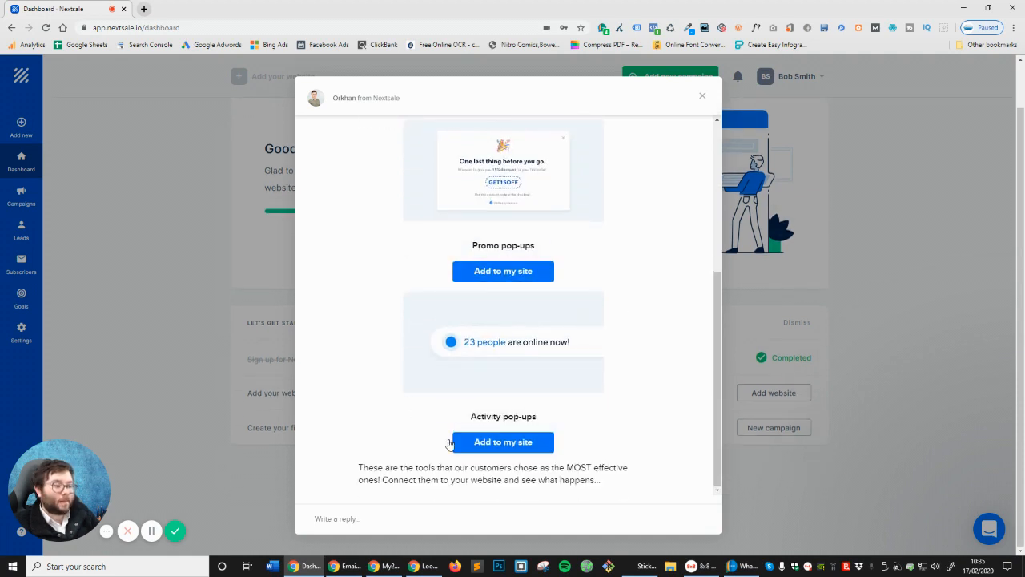
scroll(468, 447, up, 5)
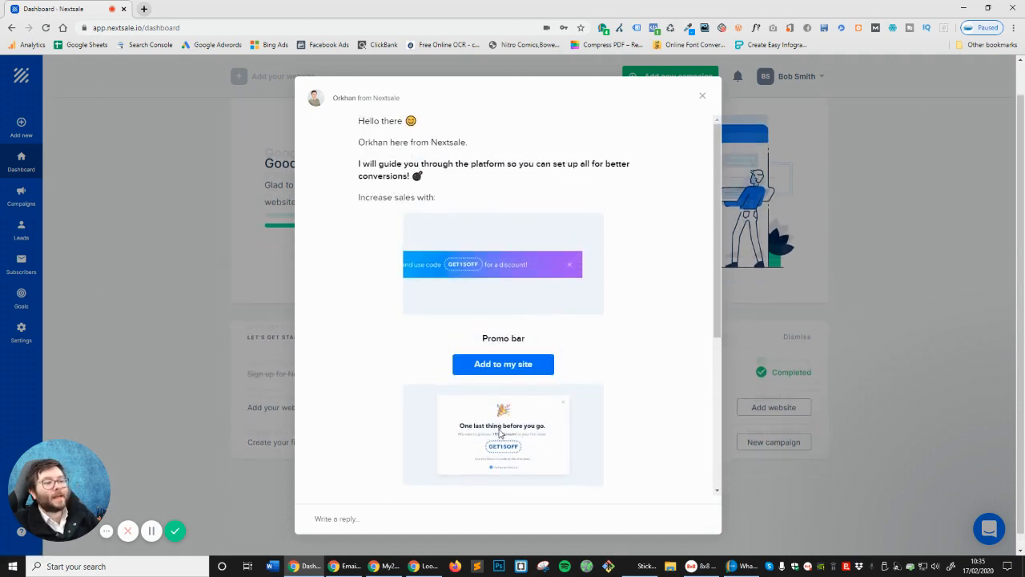
scroll(499, 432, down, 5)
click(529, 446)
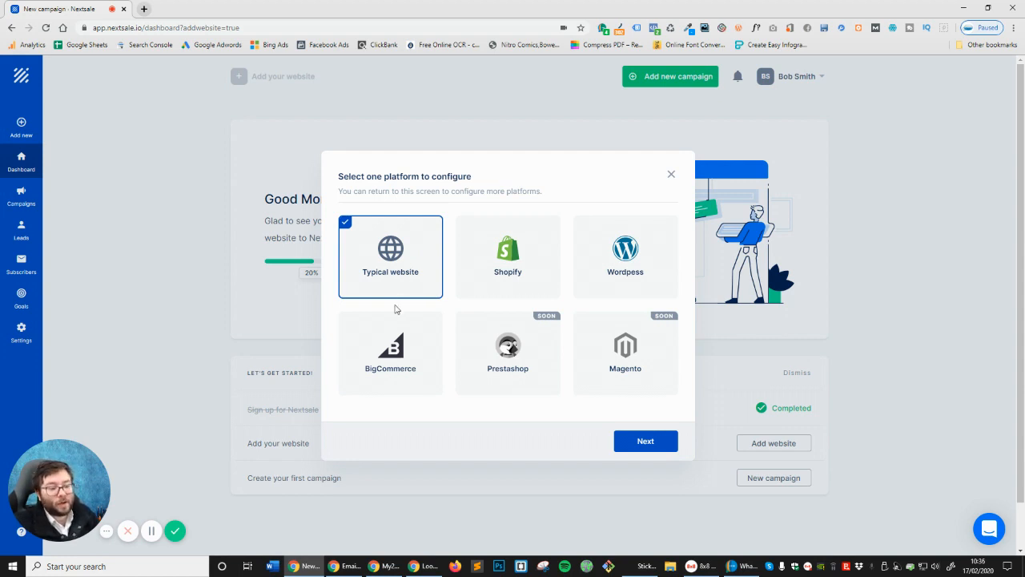
click(612, 225)
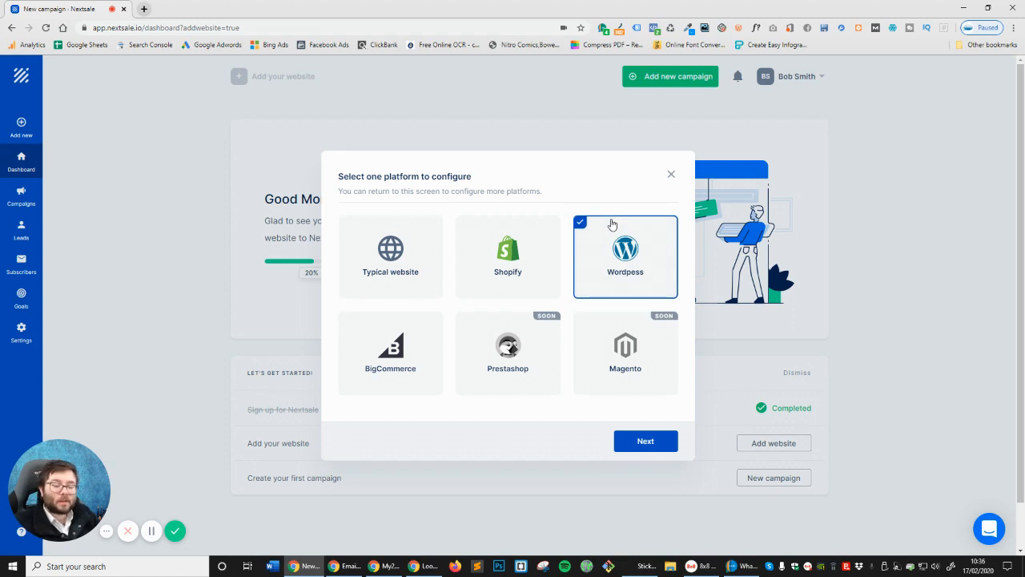
click(659, 440)
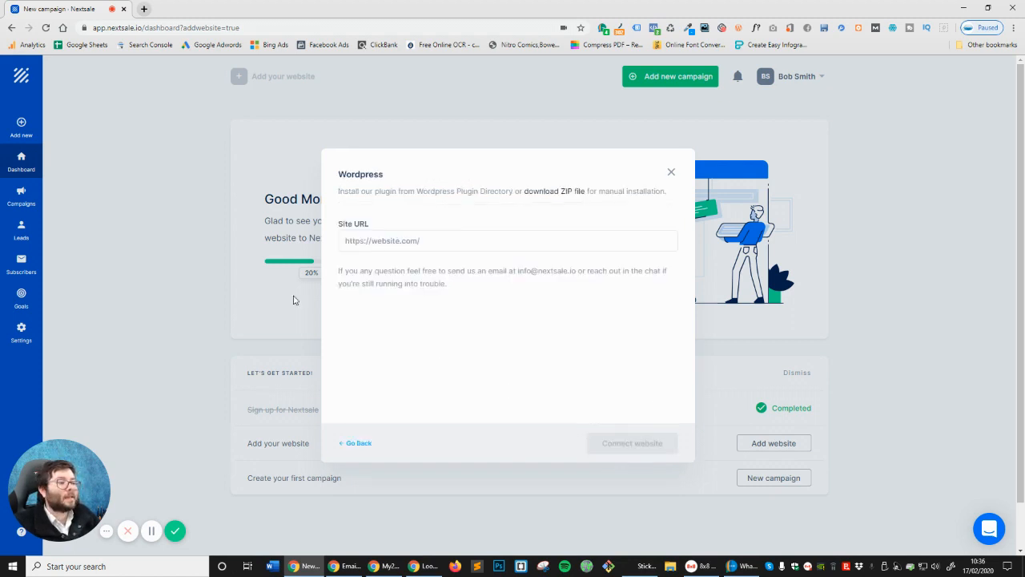
click(354, 241)
text(mar)
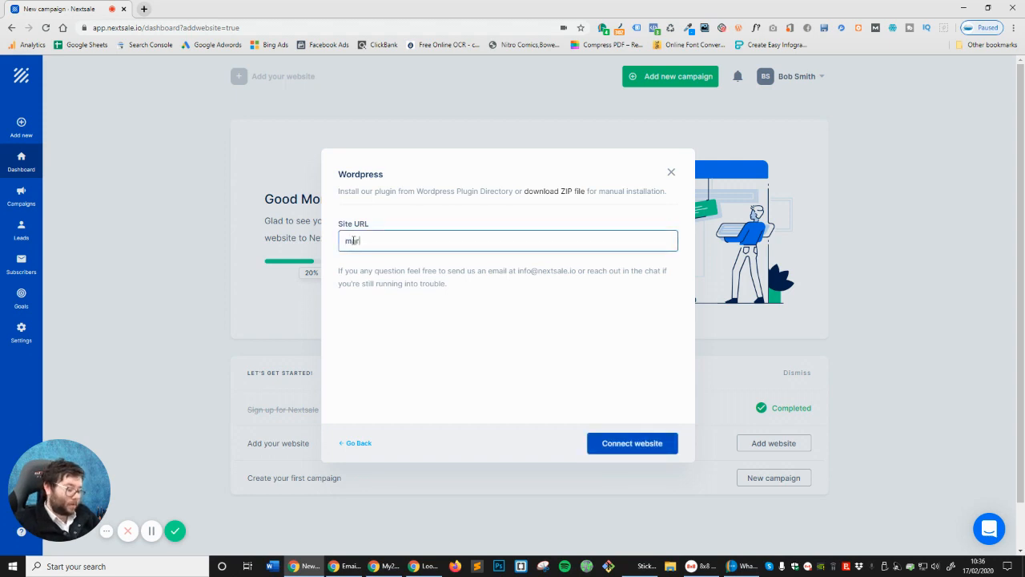
text(tyenglander.com)
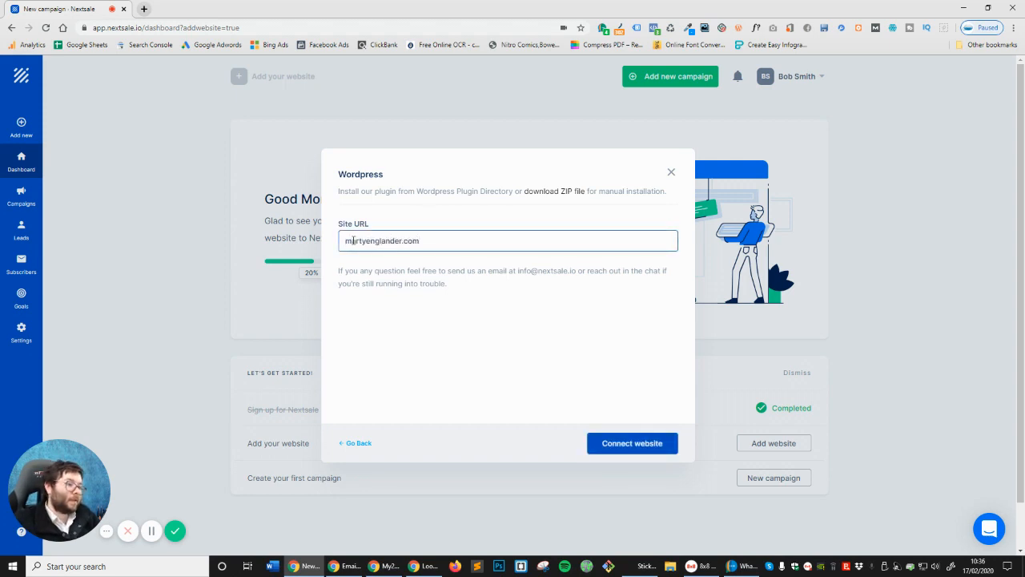
click(346, 241)
text(http)
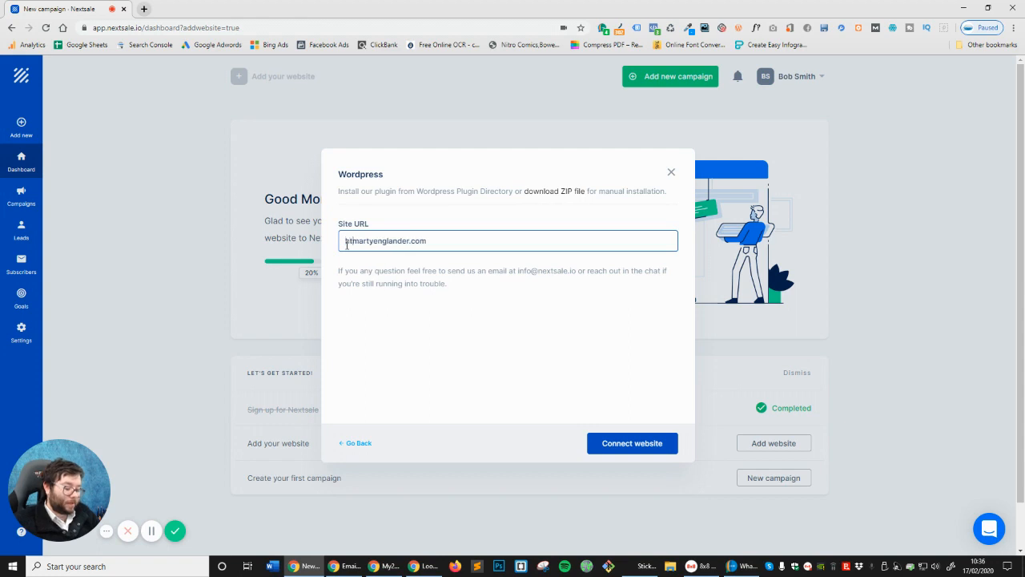
text(://)
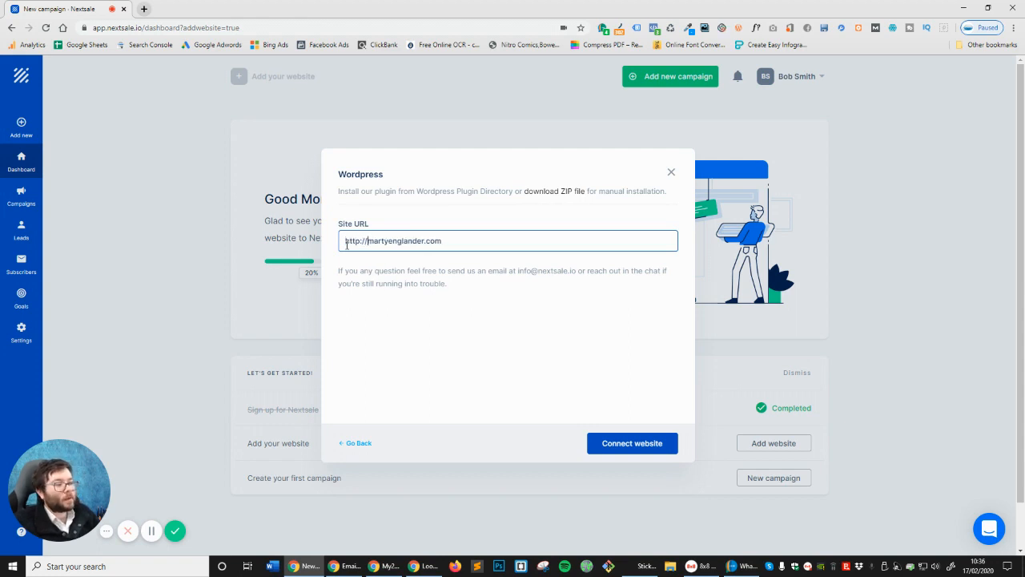
click(642, 447)
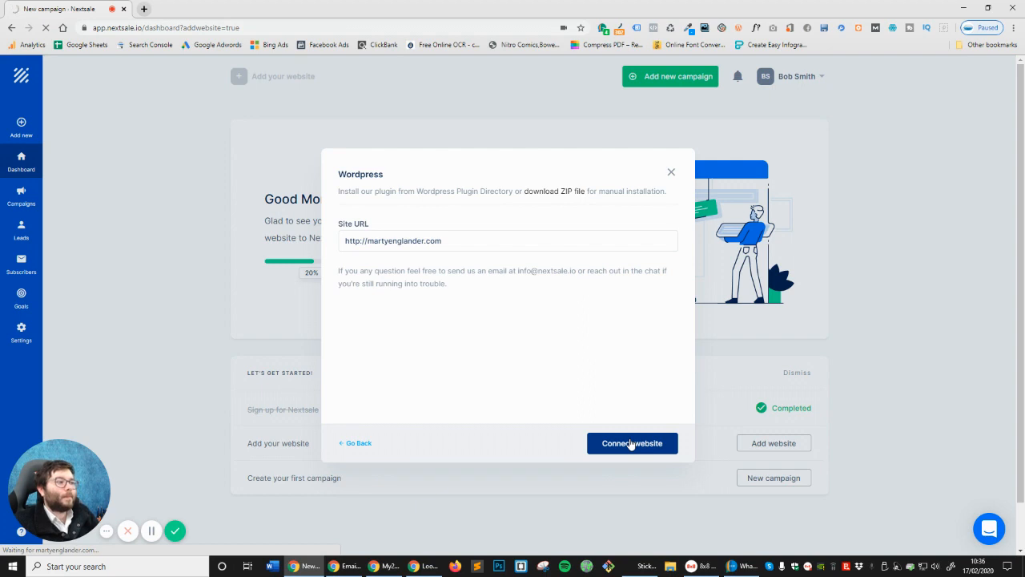
Install the Nextsale plugin, confirm the success message, and go to Installed Plugins
scroll(572, 420, down, 2)
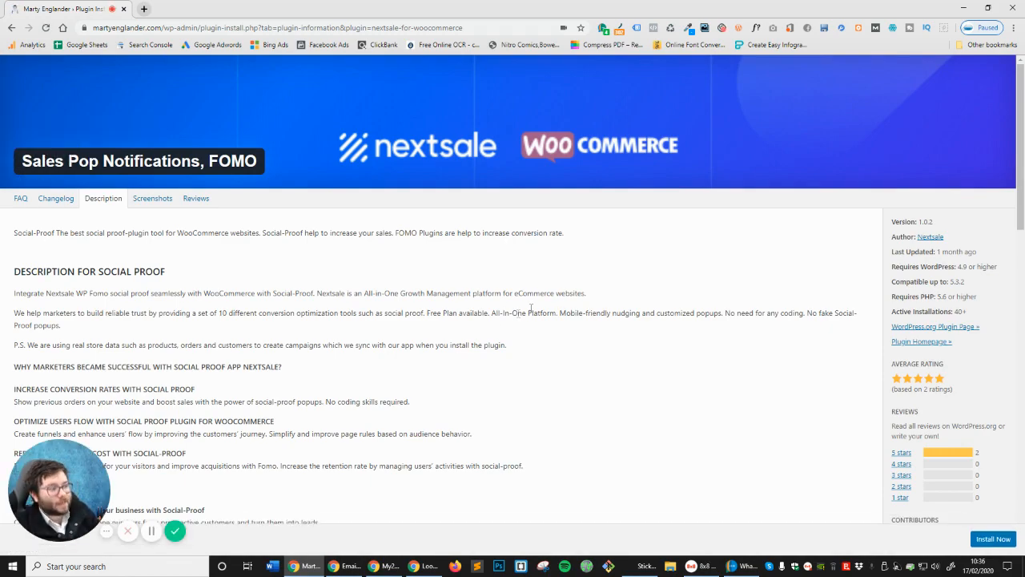
scroll(412, 321, down, 15)
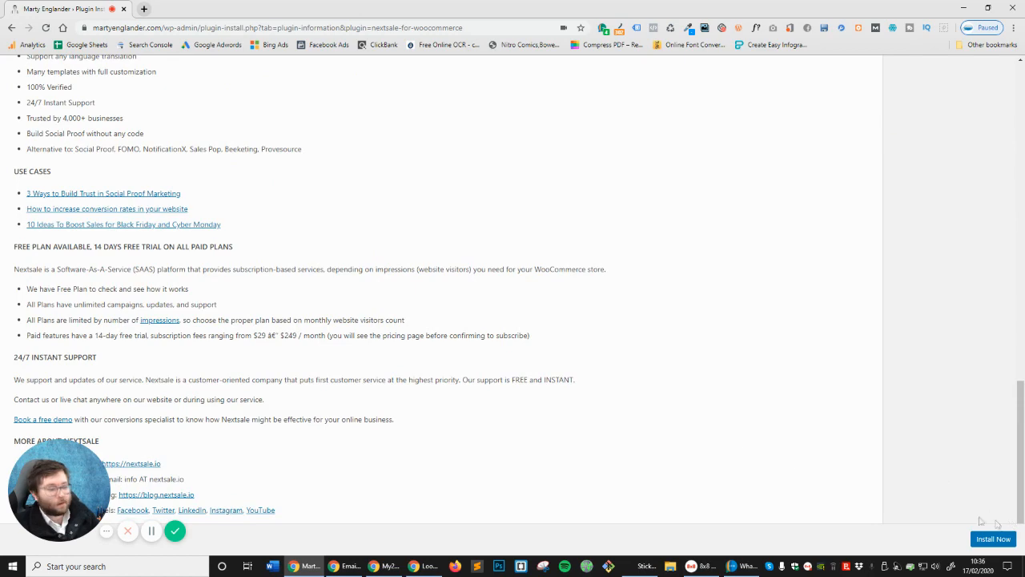
scroll(726, 457, up, 15)
click(1005, 545)
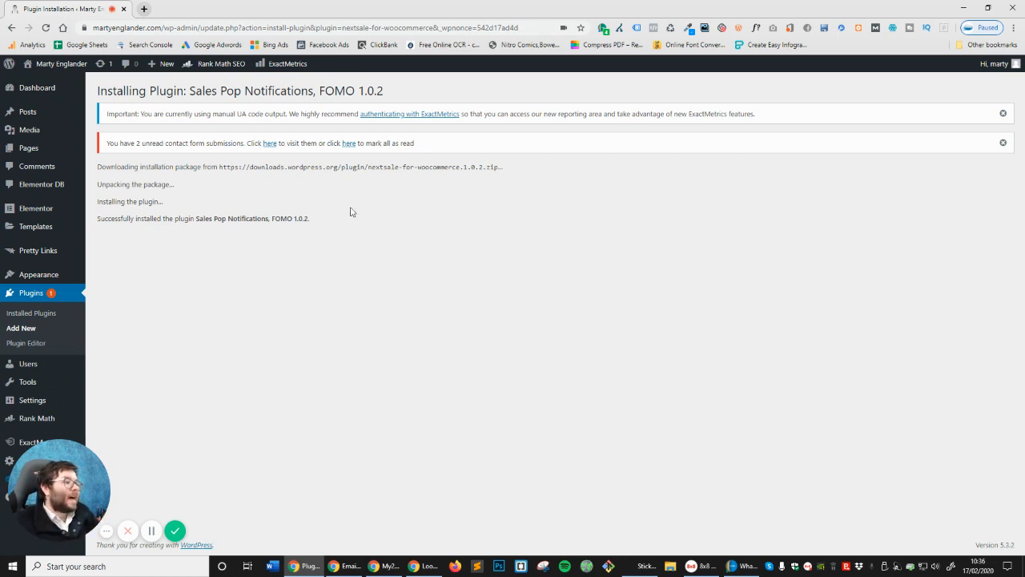
drag(113, 185, 243, 186)
drag(99, 200, 203, 206)
drag(104, 218, 324, 222)
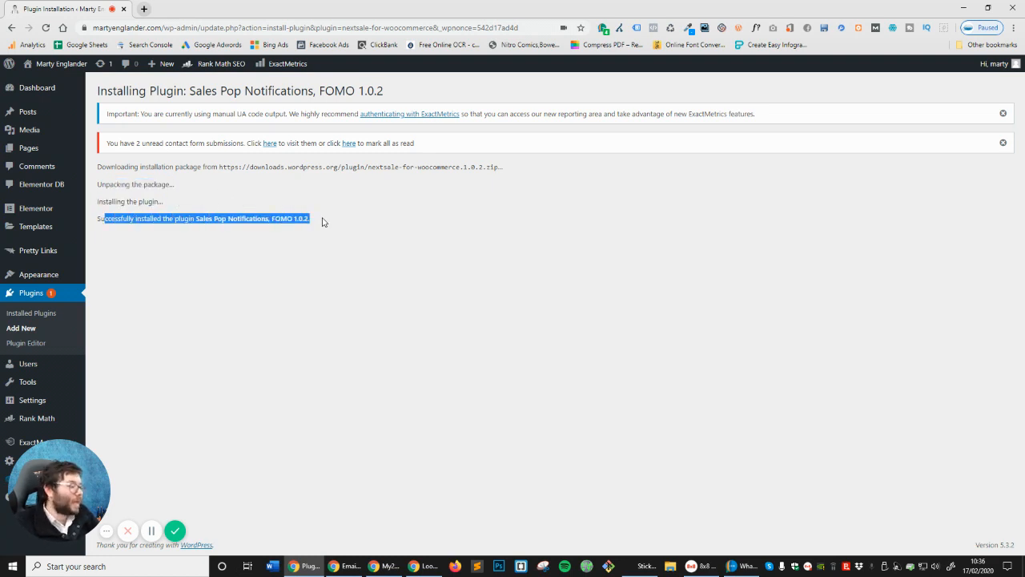
click(52, 313)
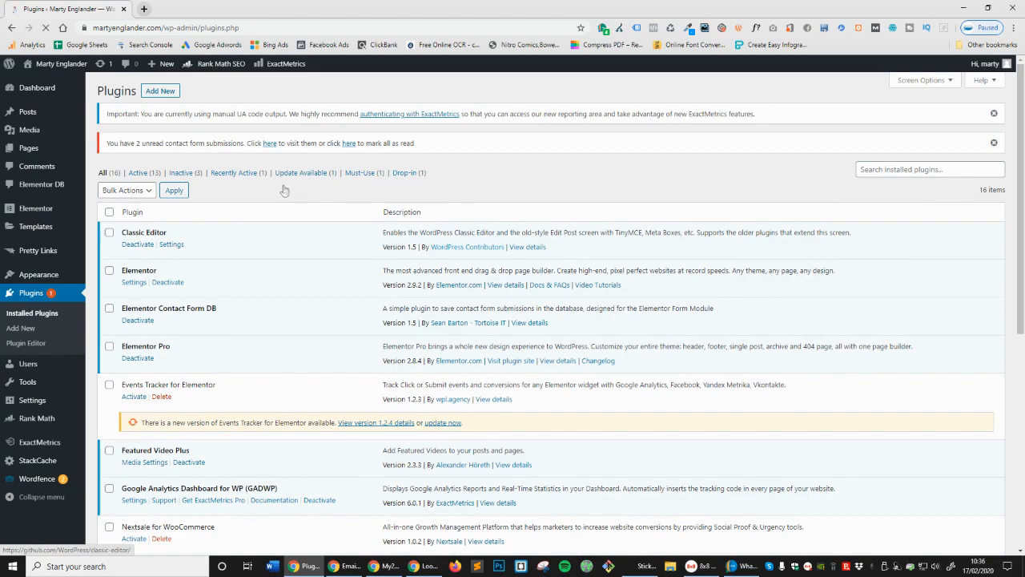
Scroll the Installed Plugins list to locate Nextsale for WooCommerce
scroll(251, 175, down, 2)
scroll(251, 175, down, 2)
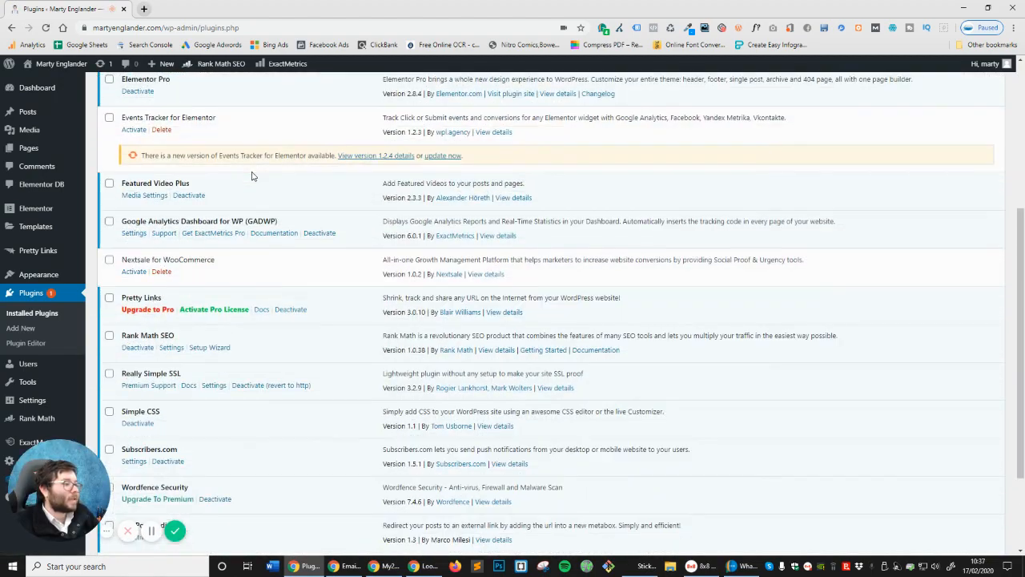
scroll(252, 175, down, 2)
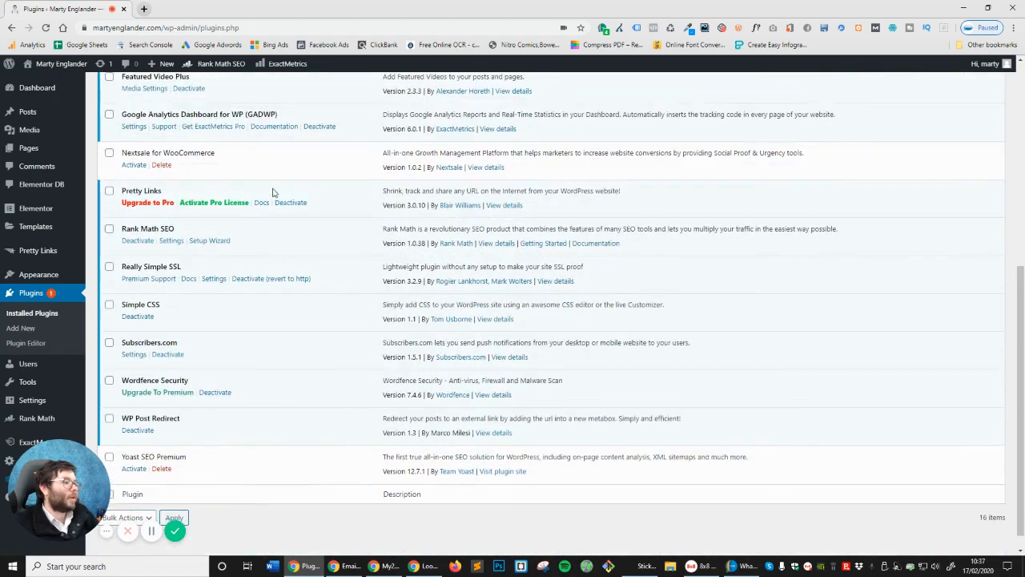
drag(126, 152, 214, 153)
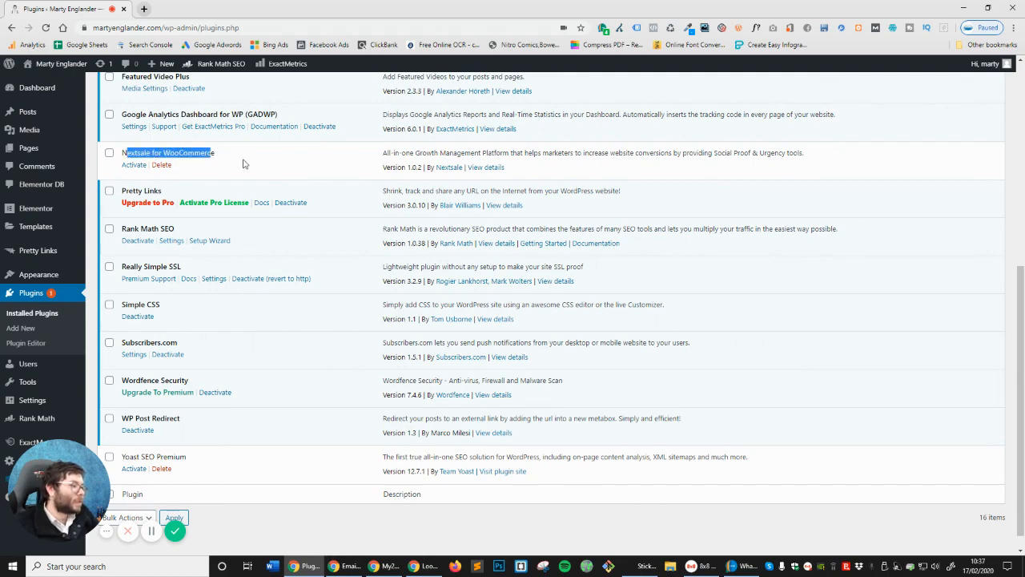
scroll(244, 164, up, 2)
click(304, 246)
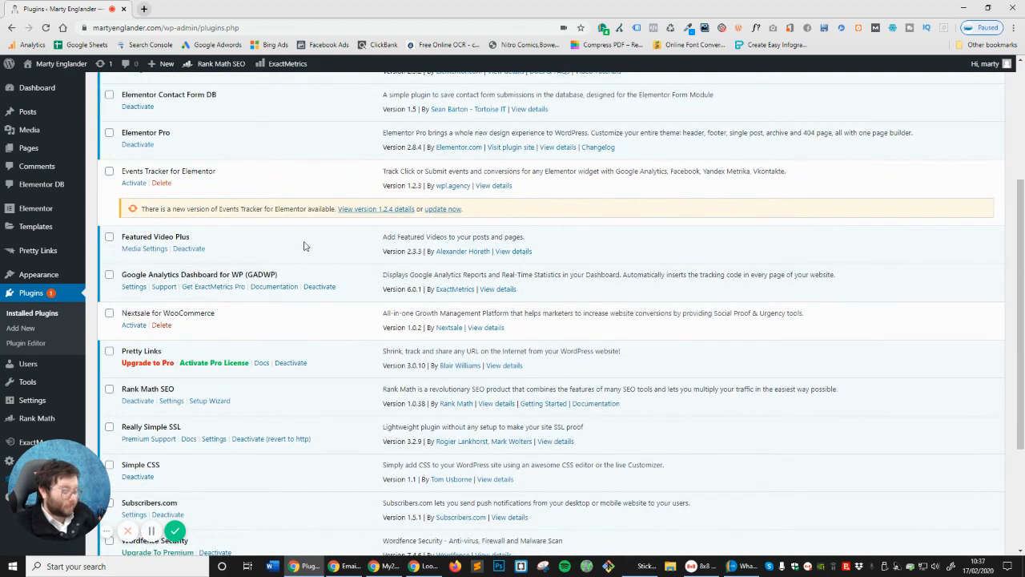
Find the plugin with a page search for 'nextsa' and activate Nextsale for WooCommerce
key(ctrl+f)
text(nextsale)
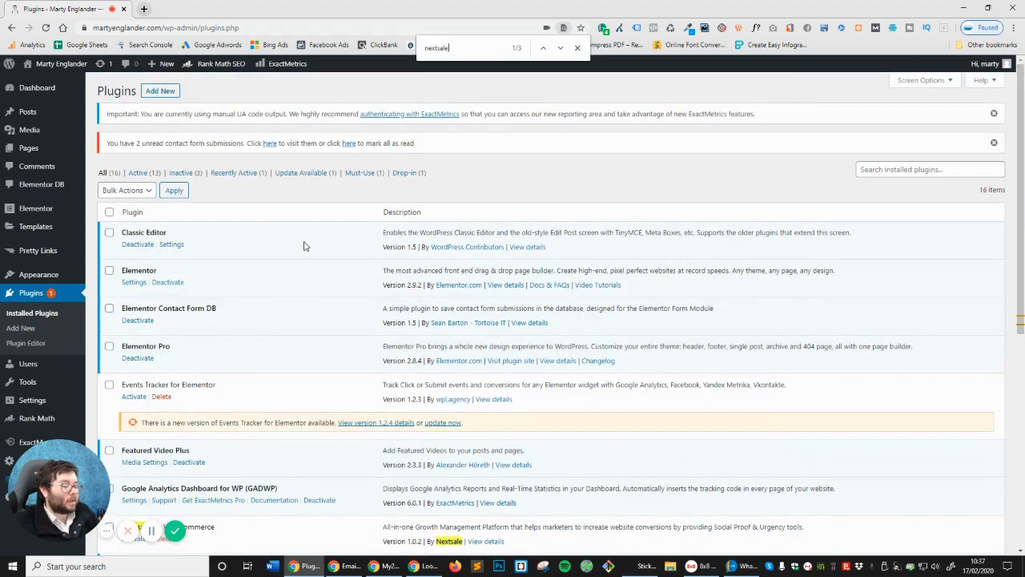
scroll(397, 307, down, 2)
click(560, 50)
click(560, 50)
click(561, 50)
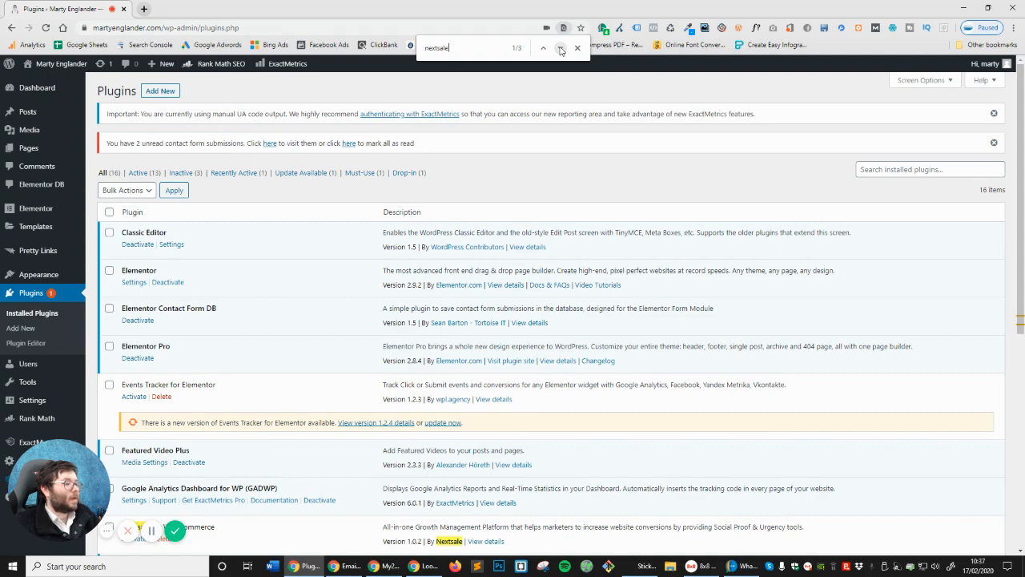
scroll(383, 217, down, 5)
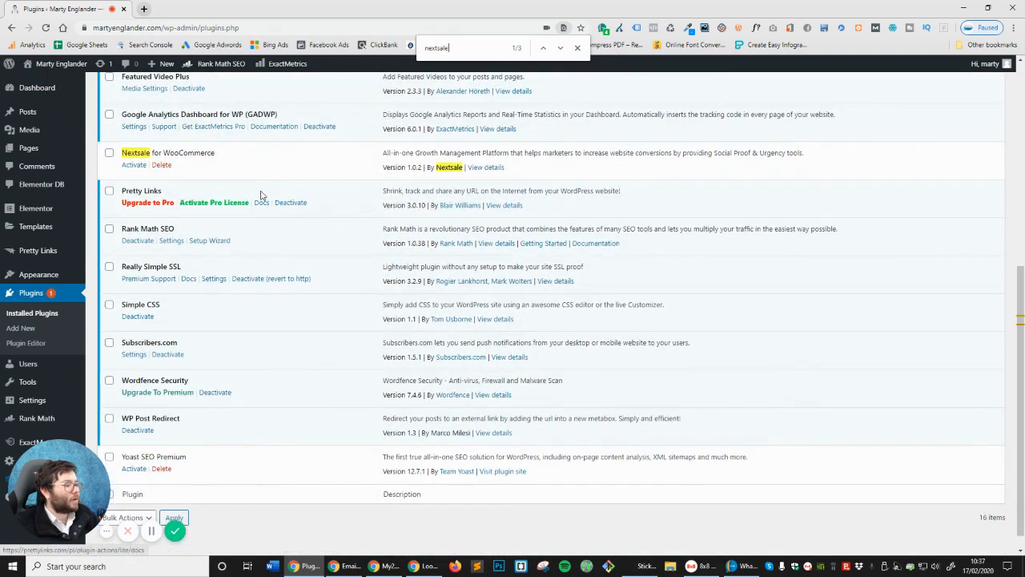
scroll(343, 357, up, 2)
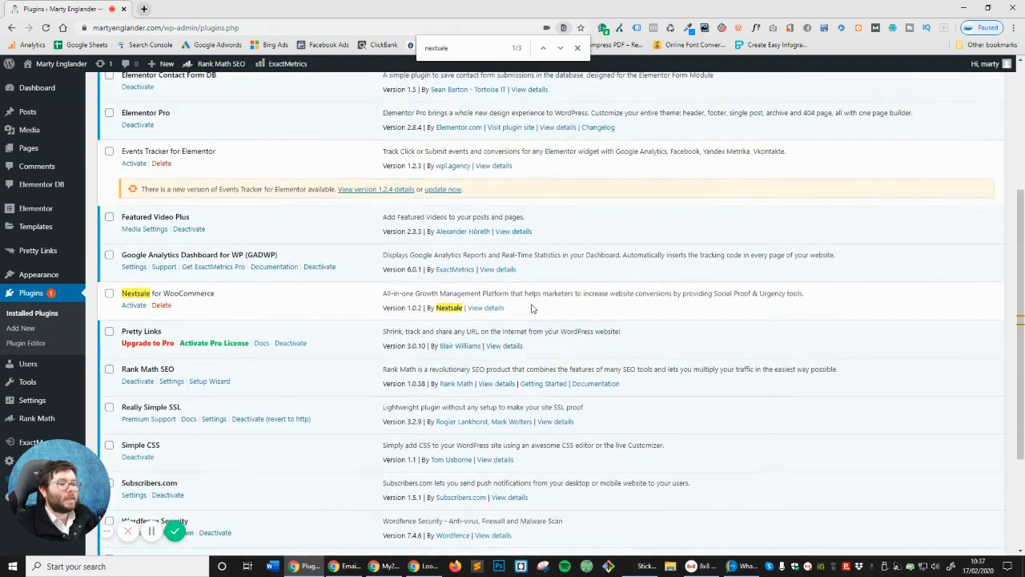
double_click(432, 295)
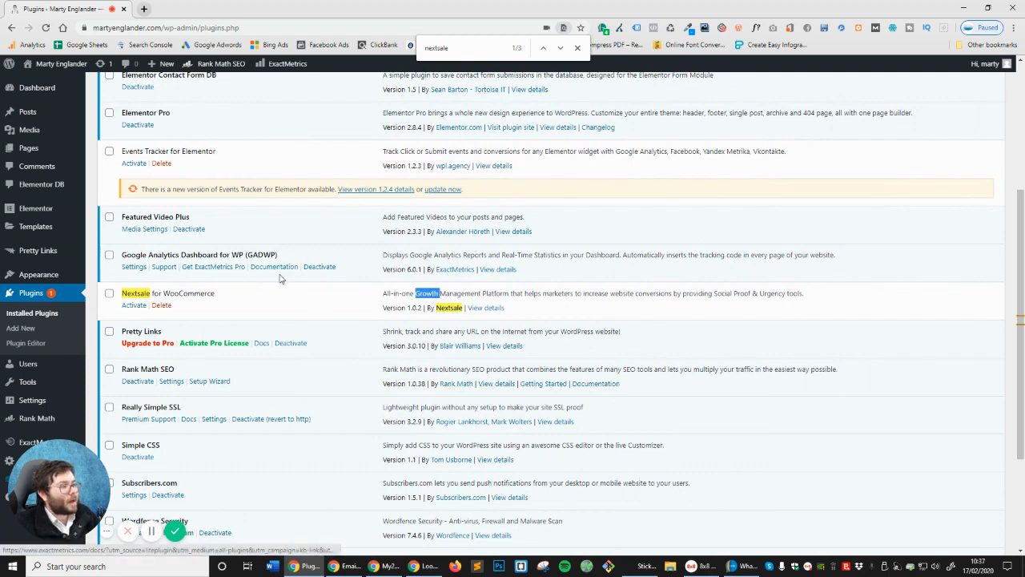
triple_click(665, 296)
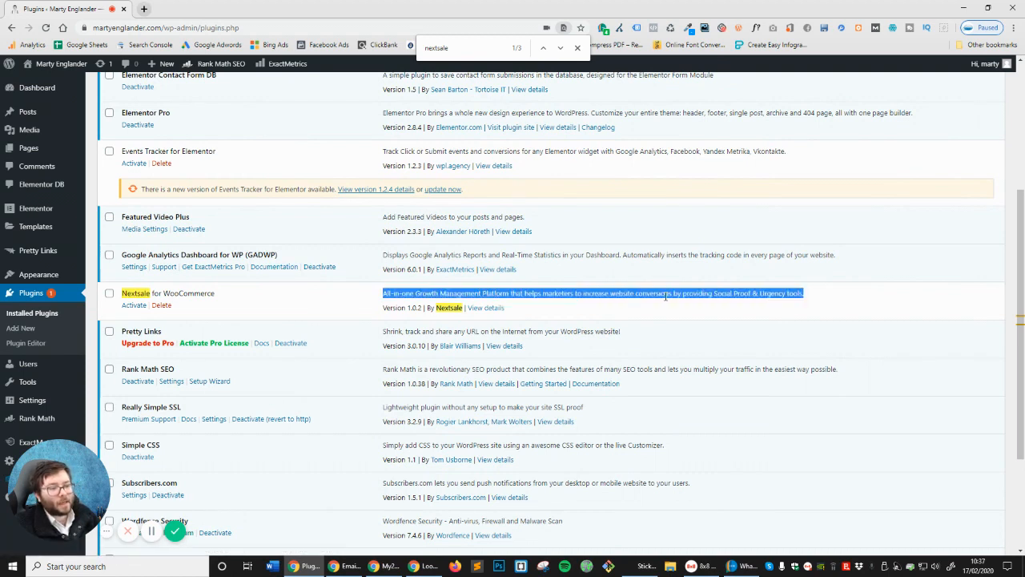
click(130, 306)
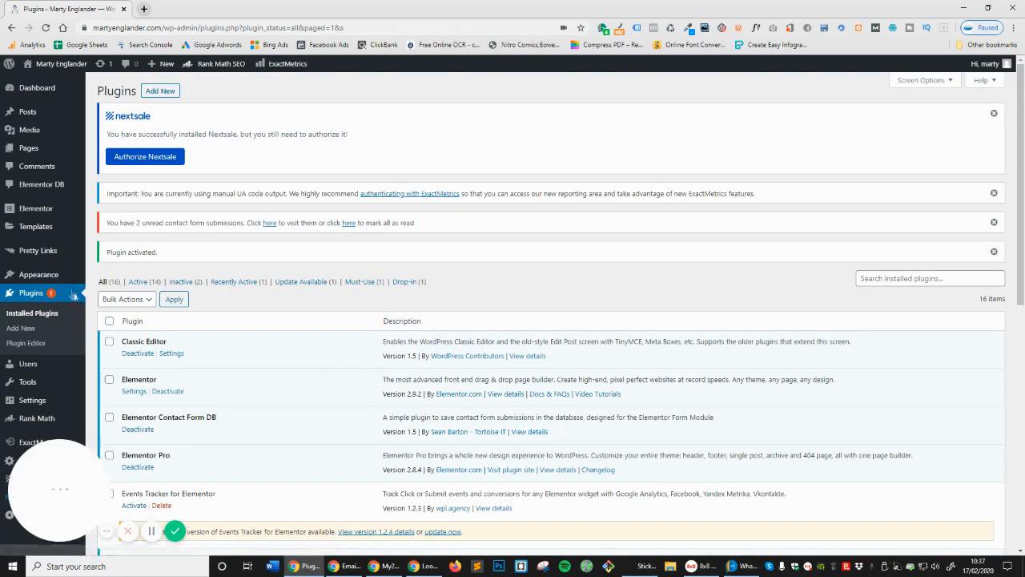
Authorize the site's connection with the green Authorize button on the Nextsale plugin page
scroll(255, 205, down, 5)
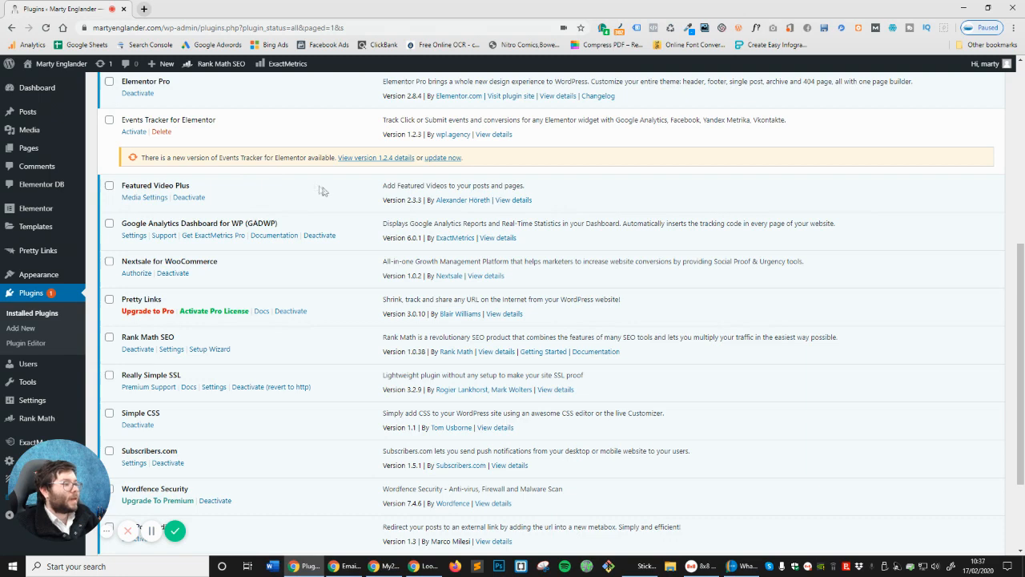
triple_click(158, 258)
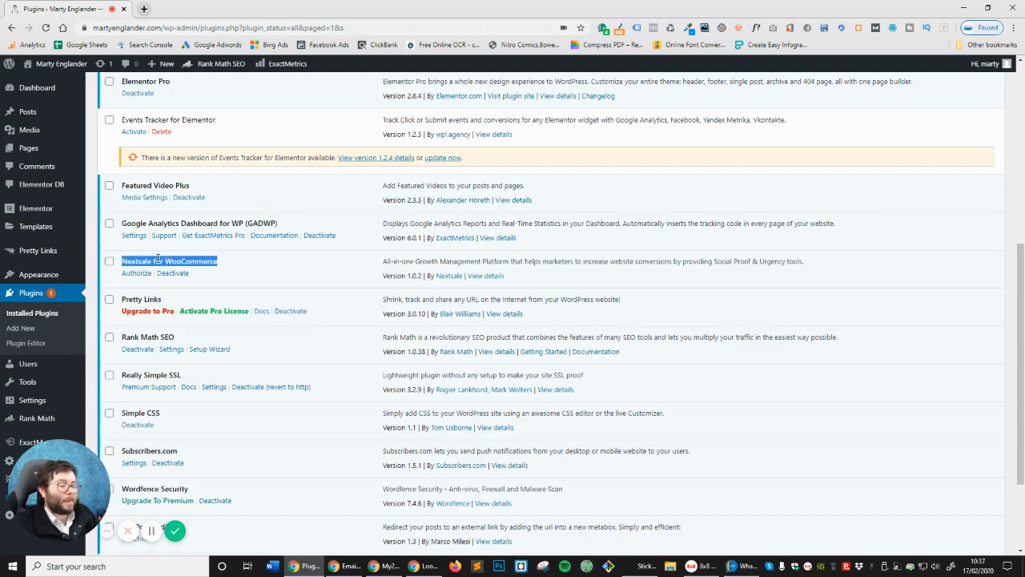
click(137, 274)
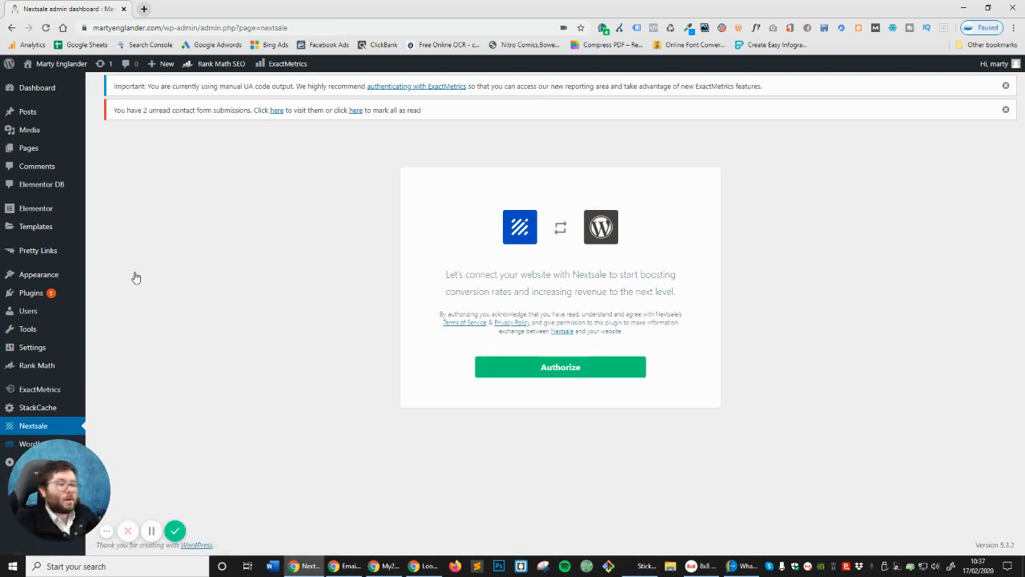
click(571, 376)
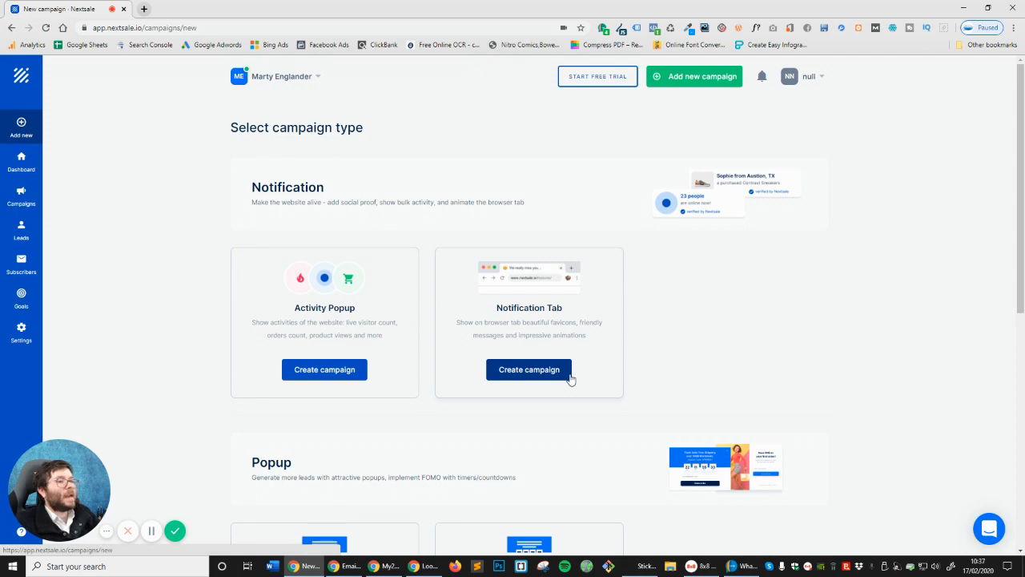
Check the workspace's websites, dismiss the Nextsale chat message, and open the account menu
click(318, 77)
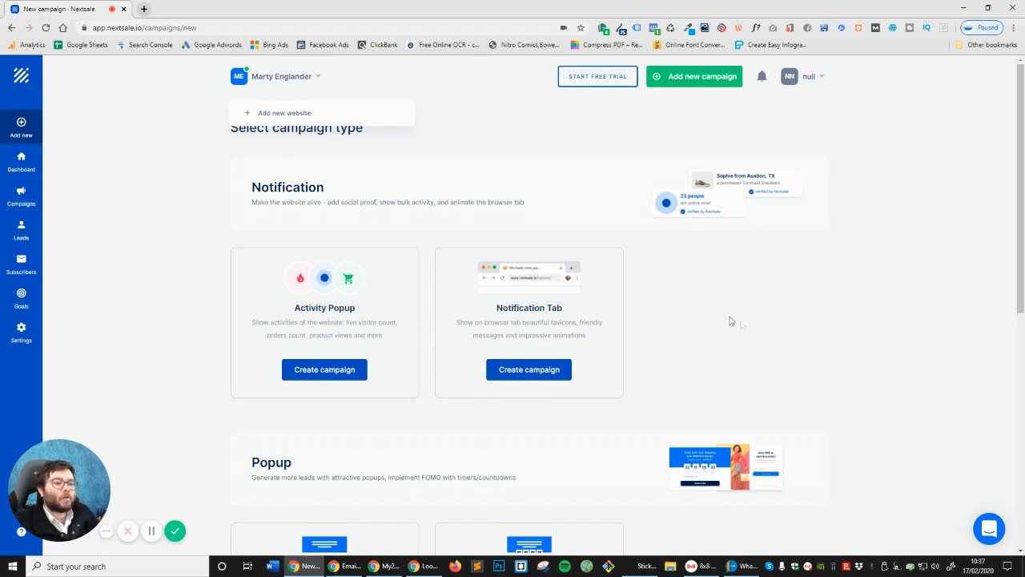
scroll(424, 179, down, 3)
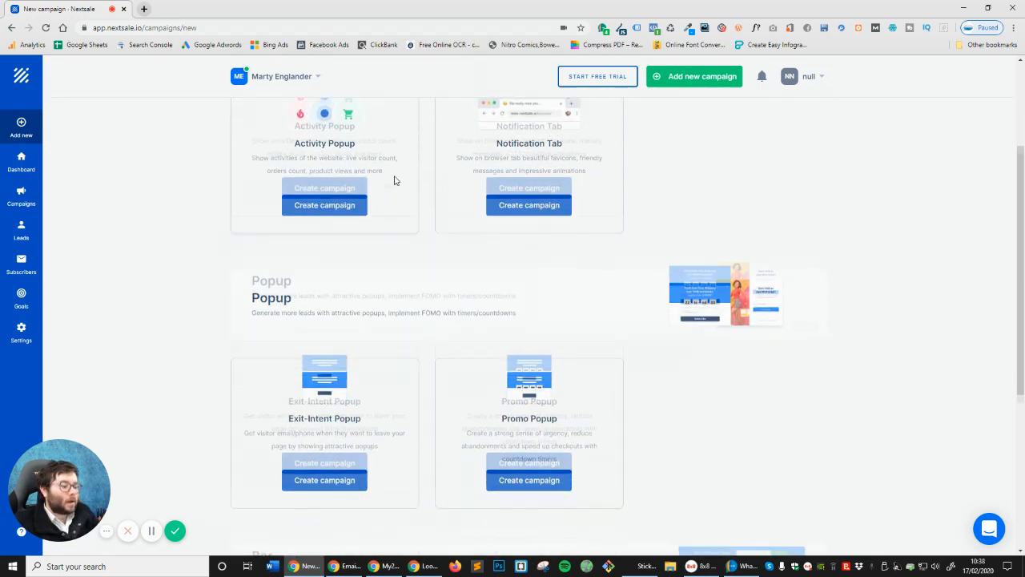
scroll(429, 209, up, 5)
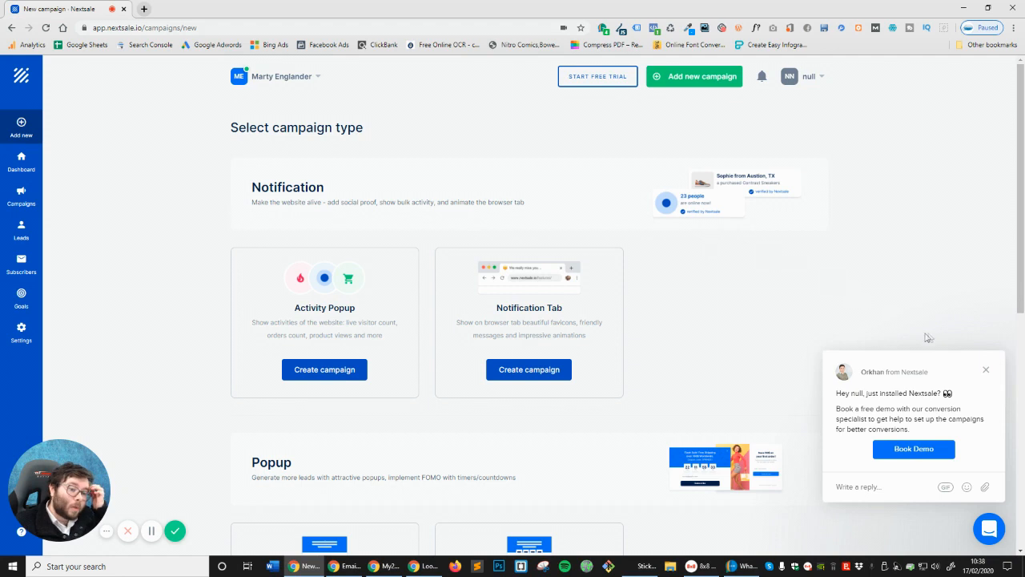
click(990, 370)
click(824, 78)
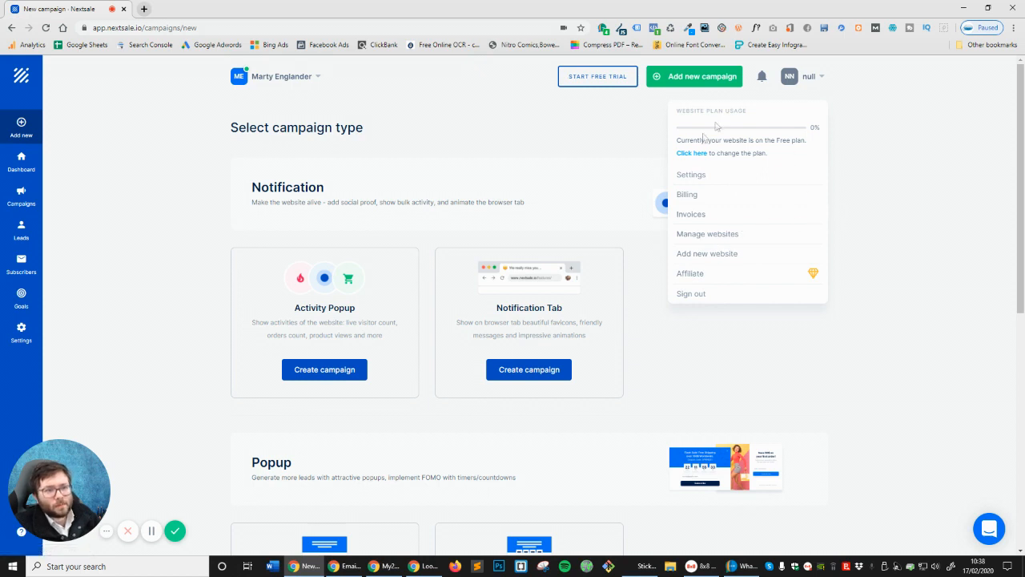
Sign out, then log back in with the saved account e-mail and its password
click(303, 78)
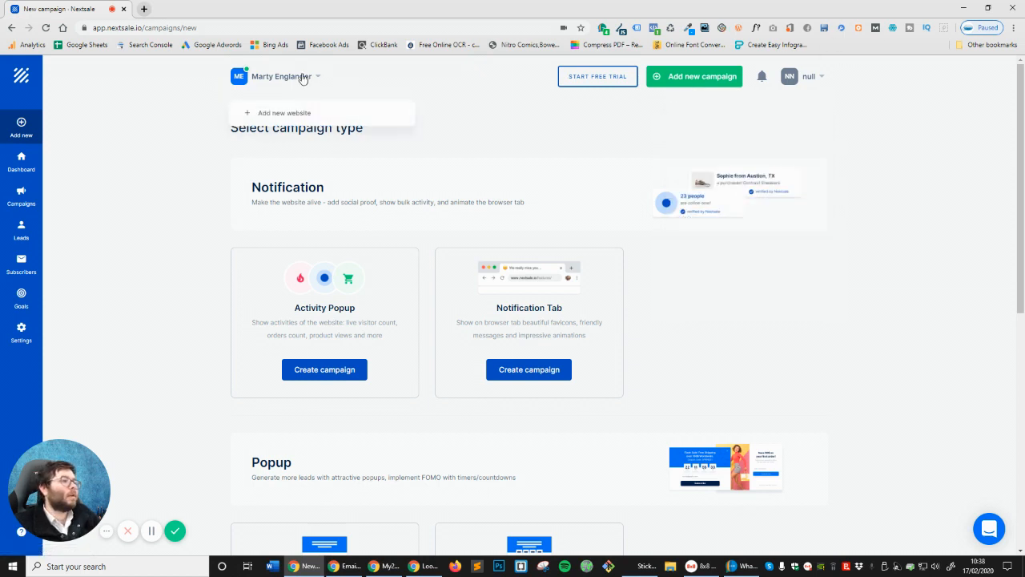
click(804, 76)
click(691, 294)
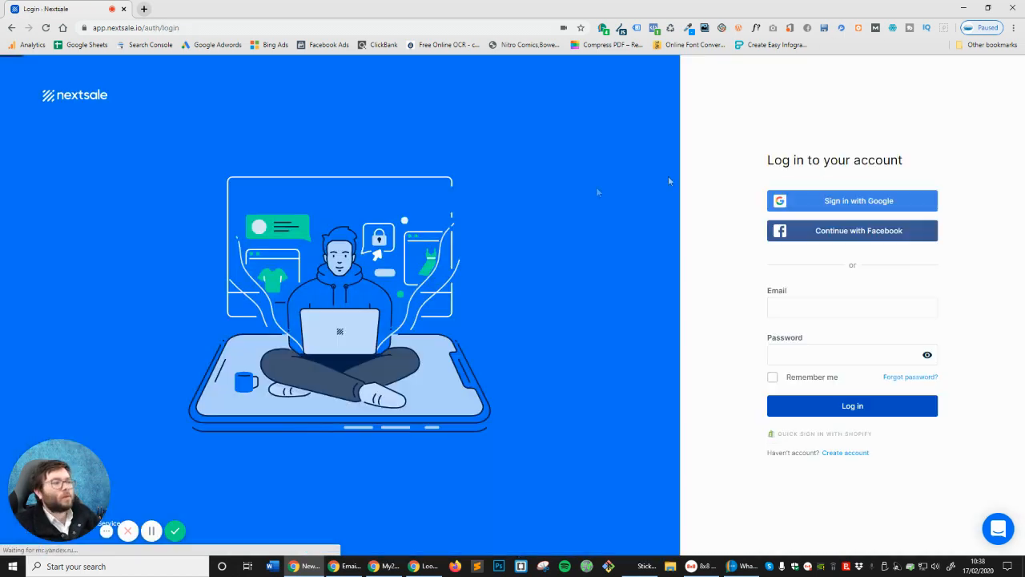
click(801, 309)
click(789, 335)
click(806, 352)
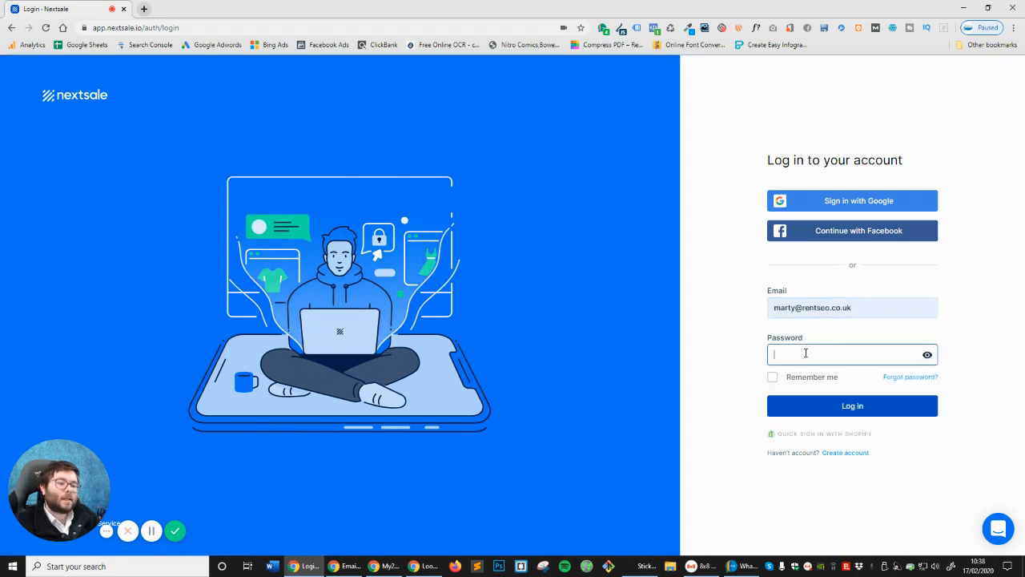
text(•••••••••)
key(Return)
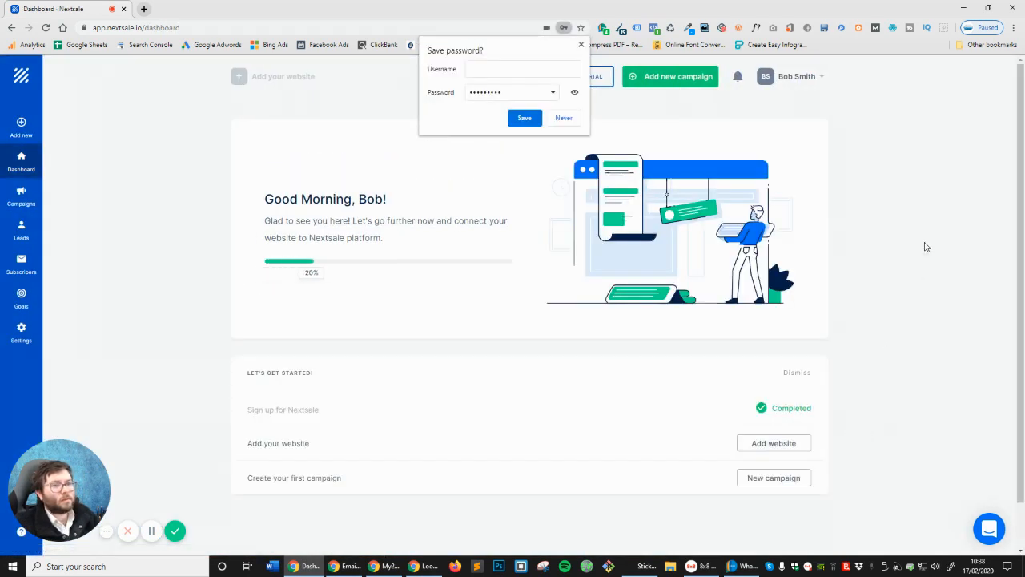
Dismiss Chrome's save-password bubble, check the account menu, and close the platform dialog unused
click(581, 44)
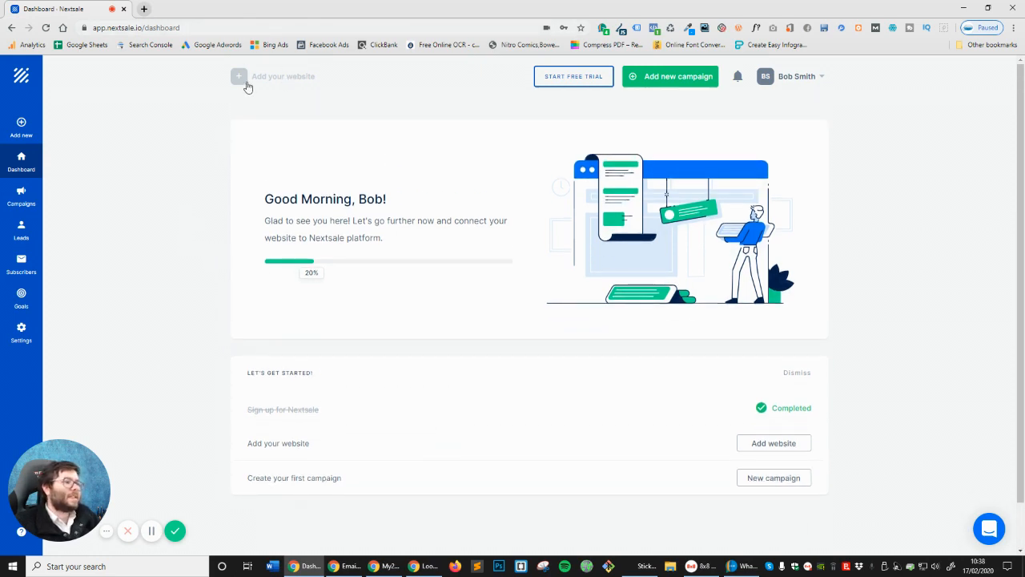
click(802, 85)
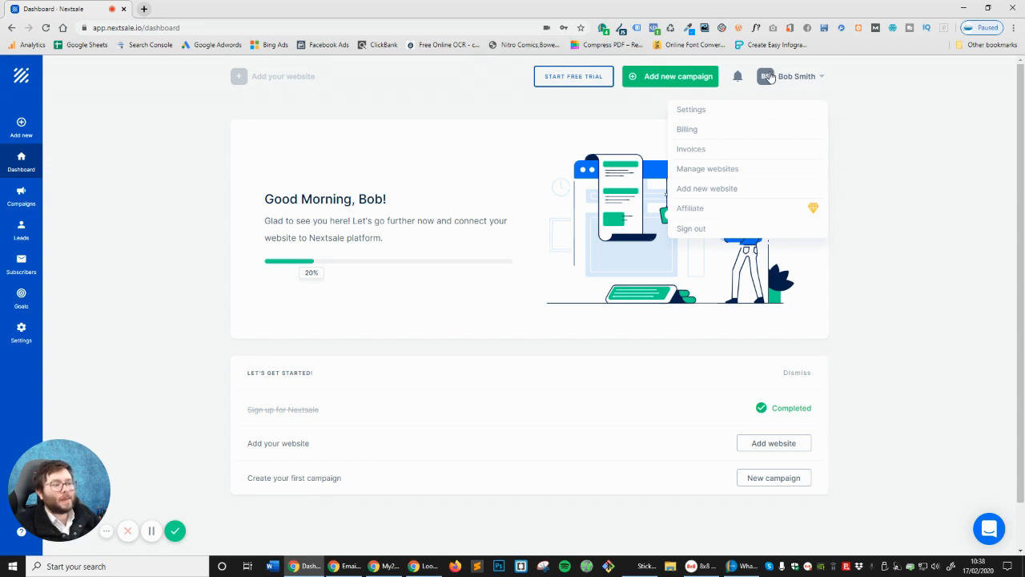
click(318, 88)
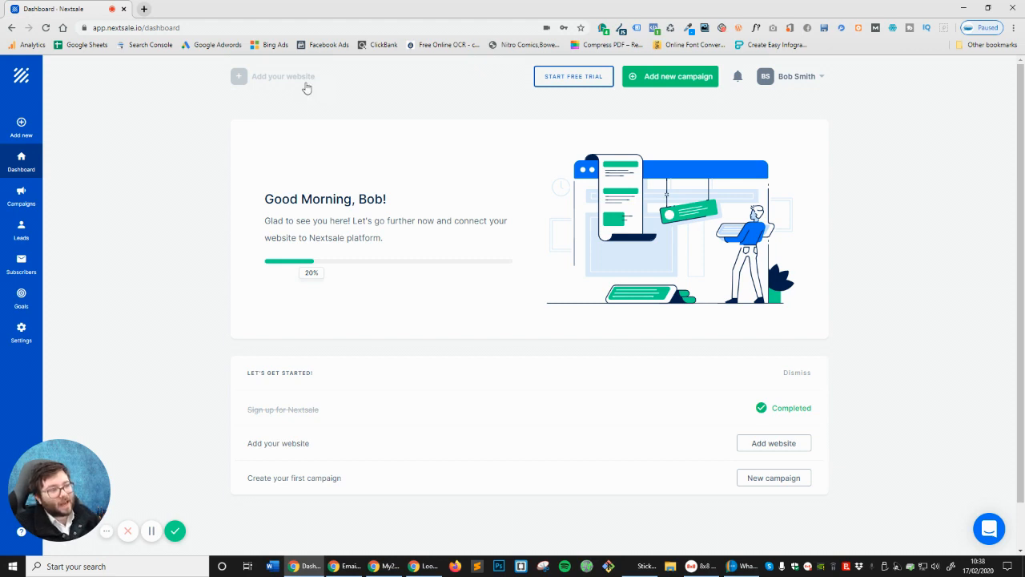
click(306, 88)
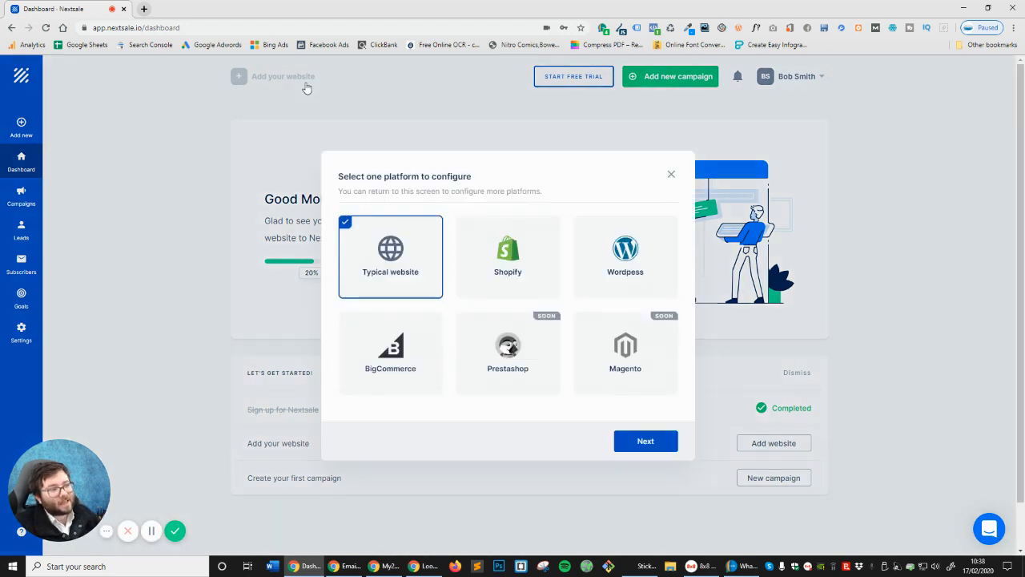
click(671, 173)
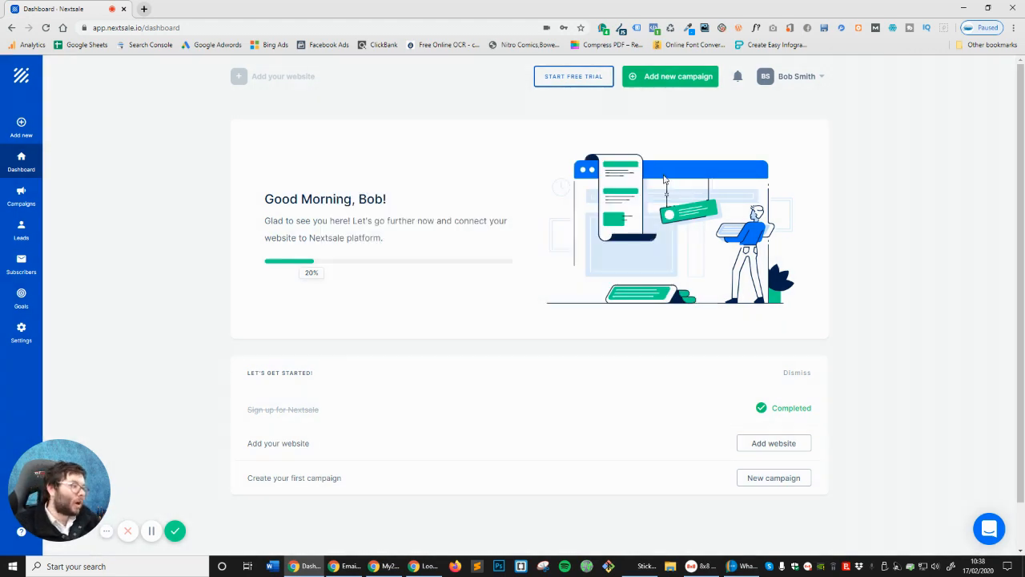
click(143, 8)
Load the site's wp-admin, go to Plugins, and choose Revoke under Nextsale for WooCommerce
text(marty)
key(Right)
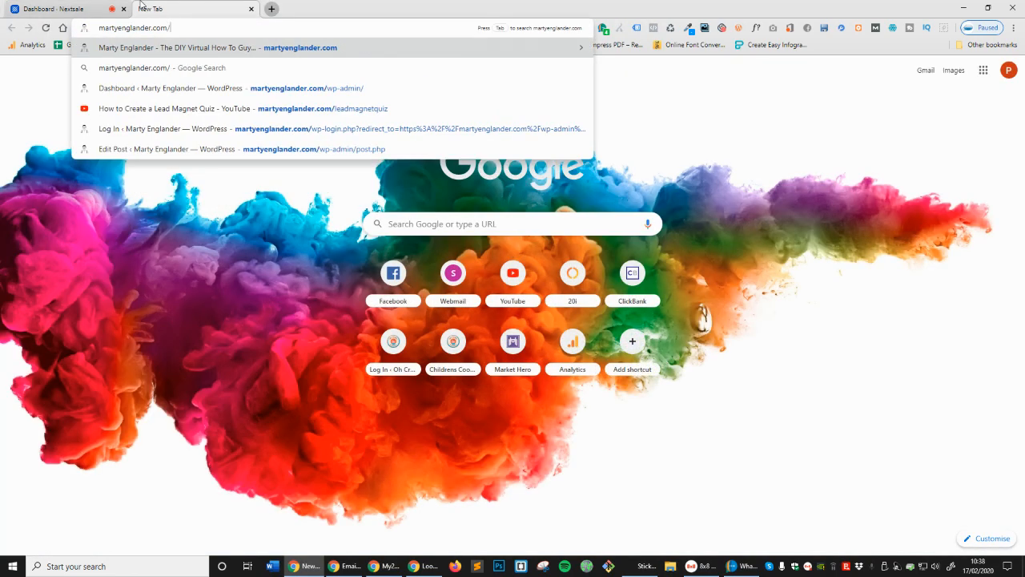
key(Return)
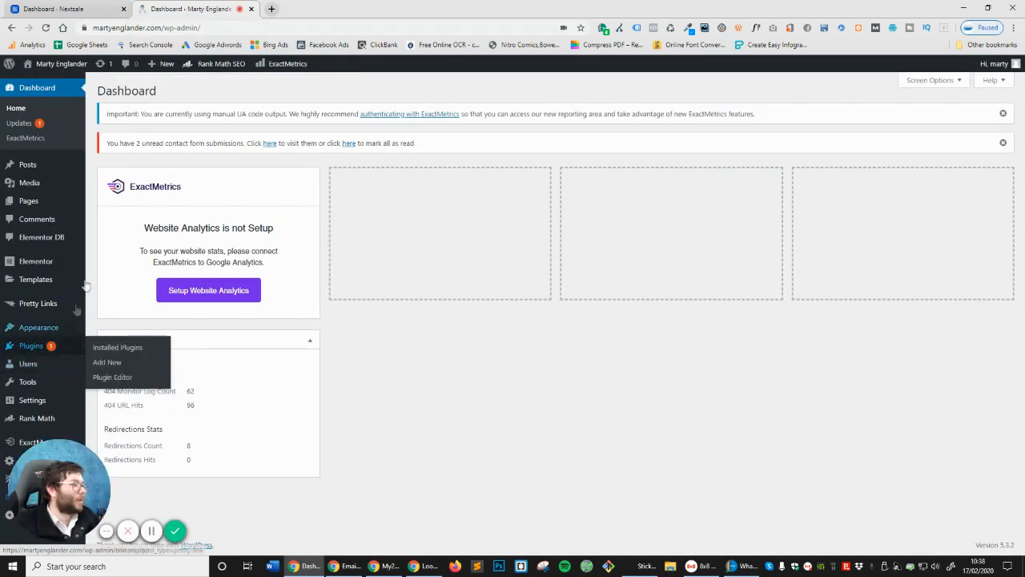
click(34, 345)
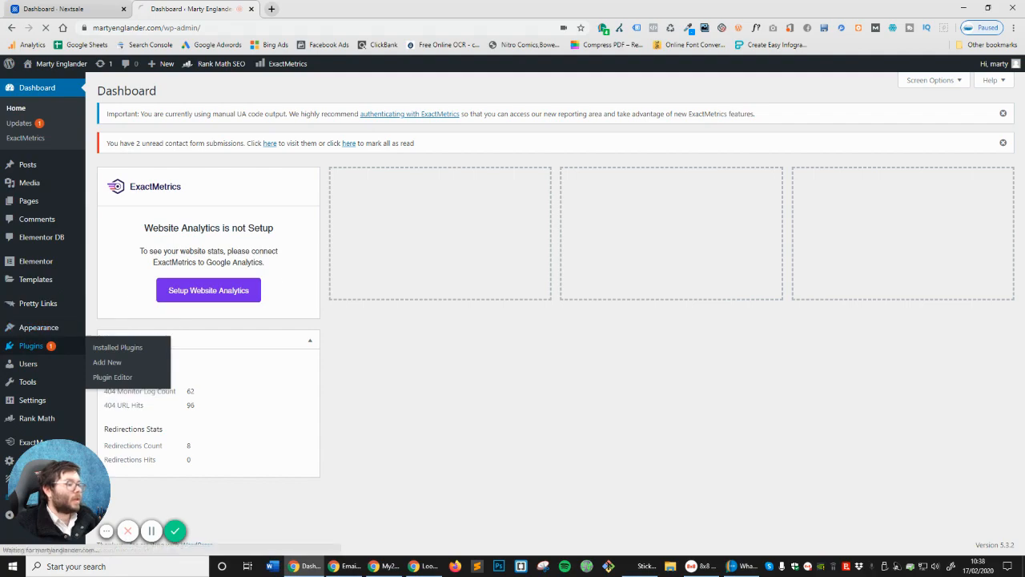
scroll(200, 220, down, 2)
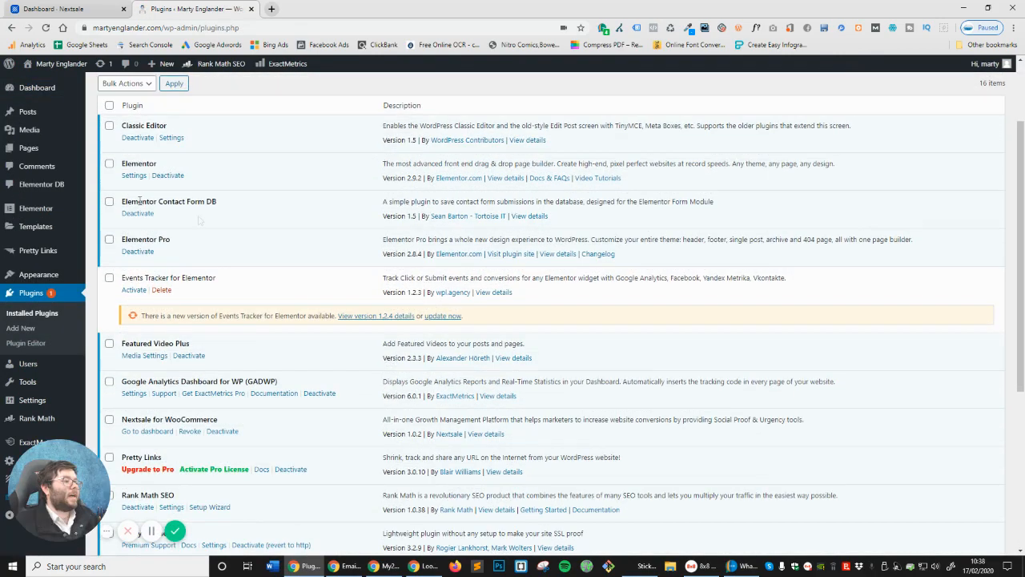
scroll(180, 227, down, 4)
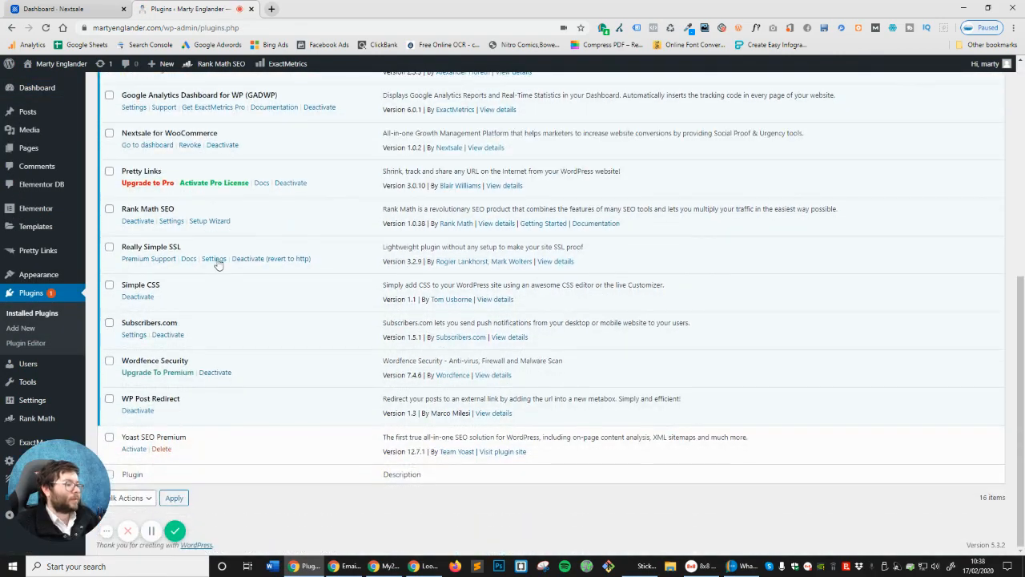
scroll(233, 335, up, 3)
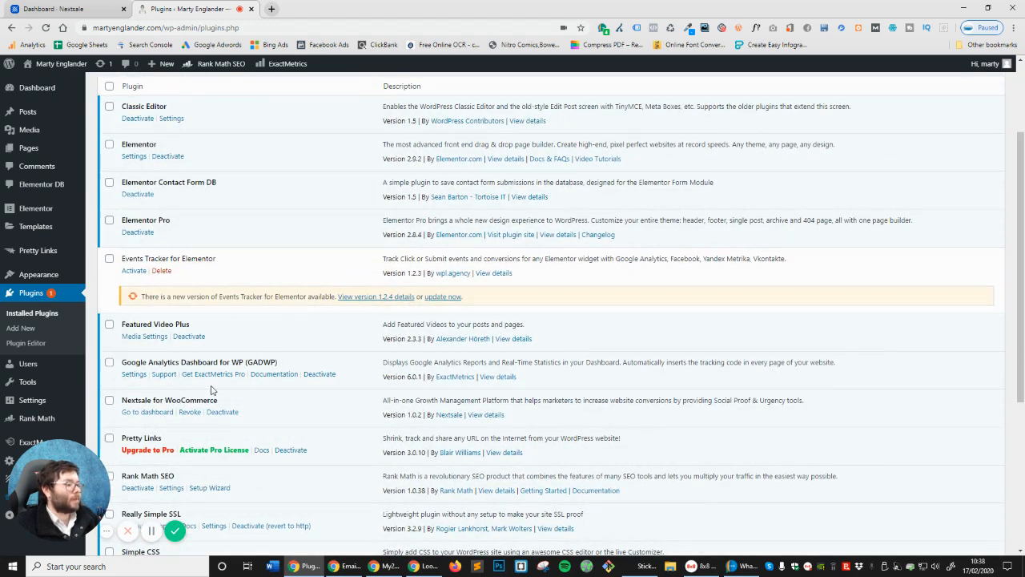
click(190, 412)
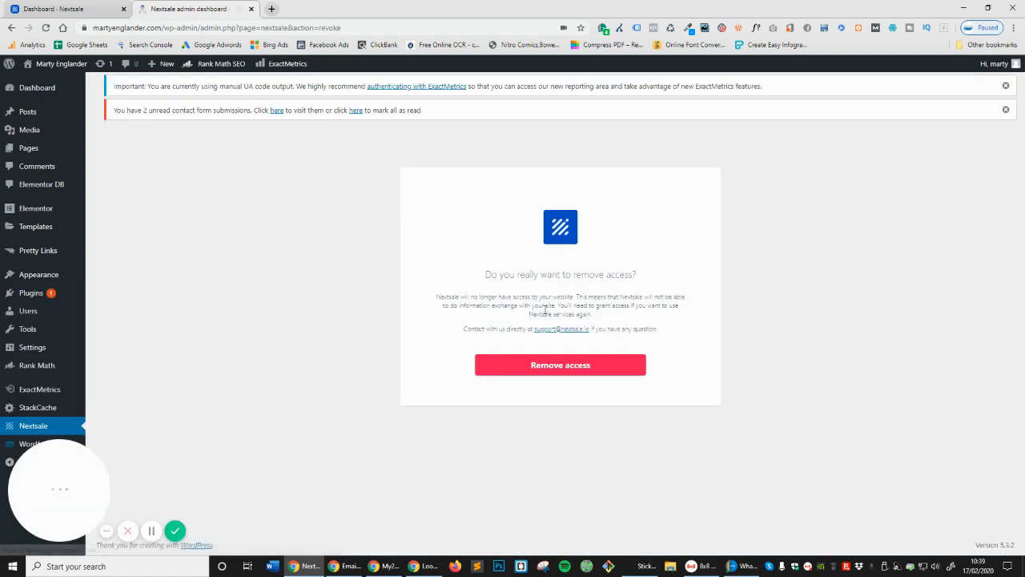
Confirm Remove access, then reauthorize the site from the Nextsale plugin page
click(549, 362)
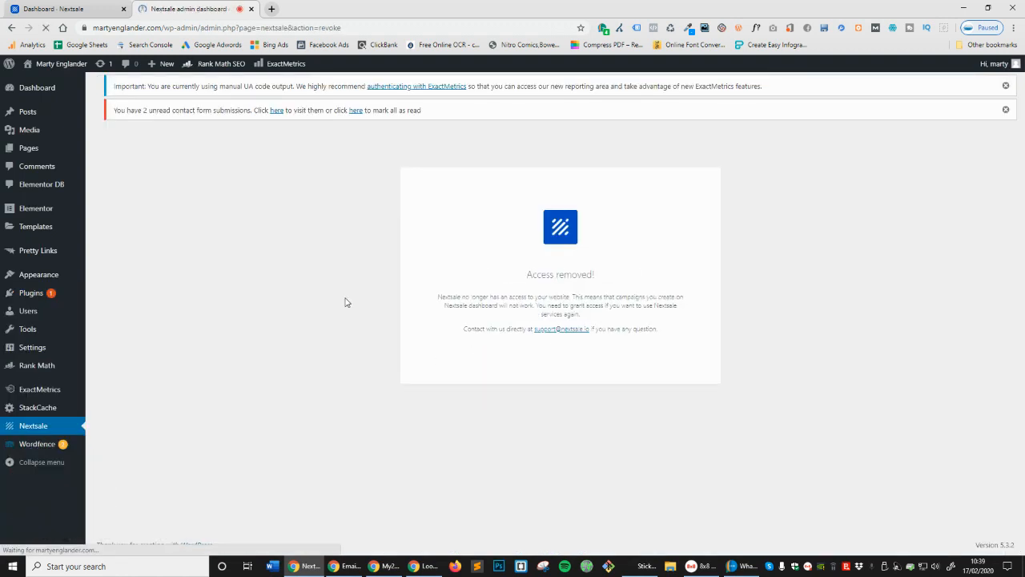
triple_click(538, 293)
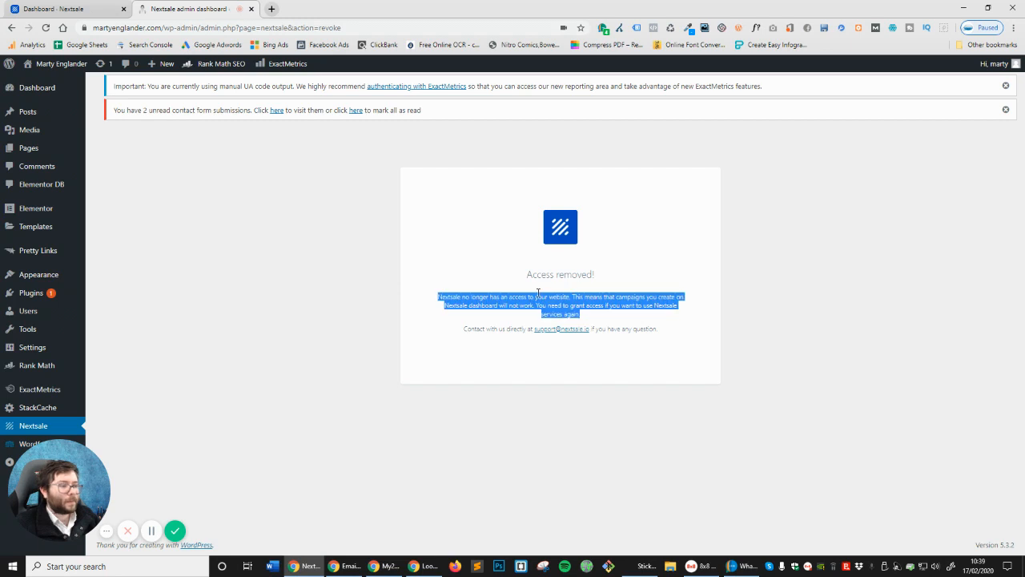
click(34, 425)
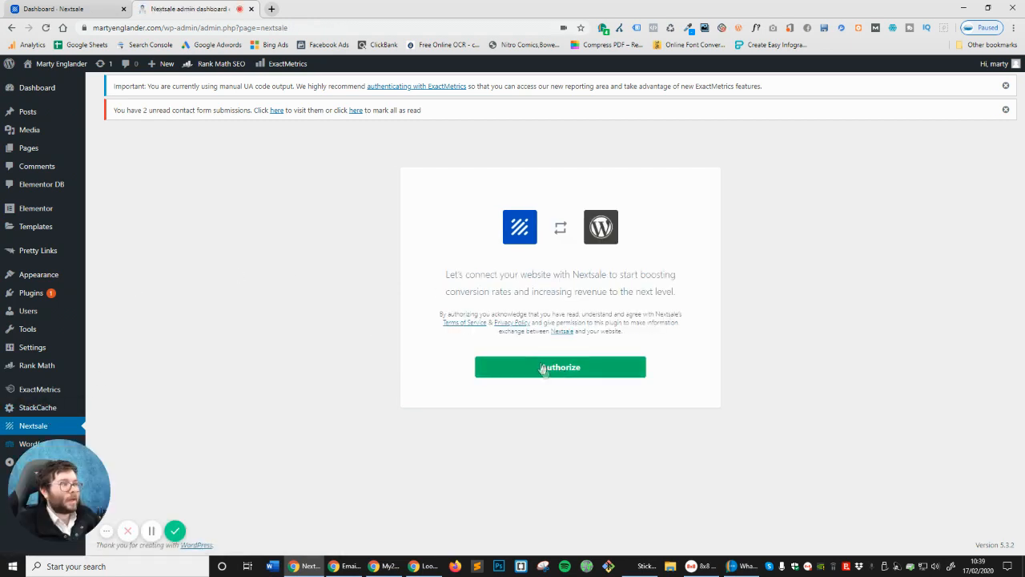
click(538, 370)
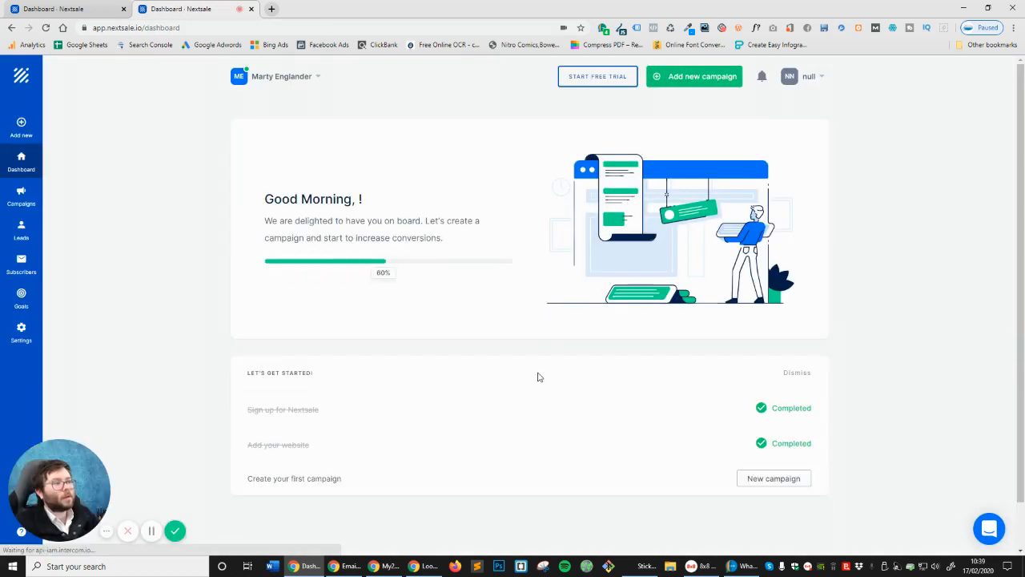
Check which websites belong to the workspace and dismiss the onboarding chat message
click(304, 83)
mouse_move(822, 76)
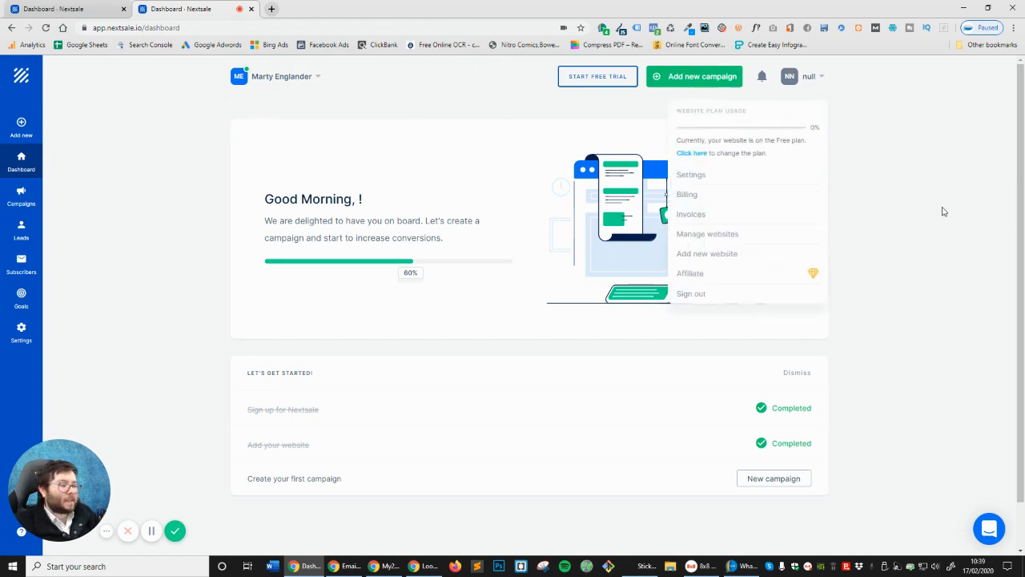
scroll(573, 232, down, 1)
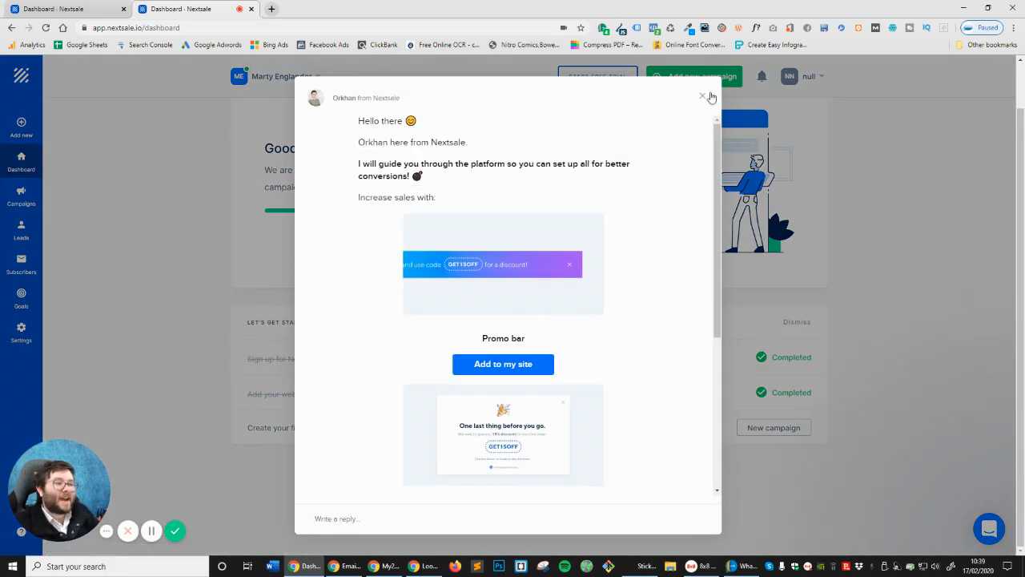
click(705, 97)
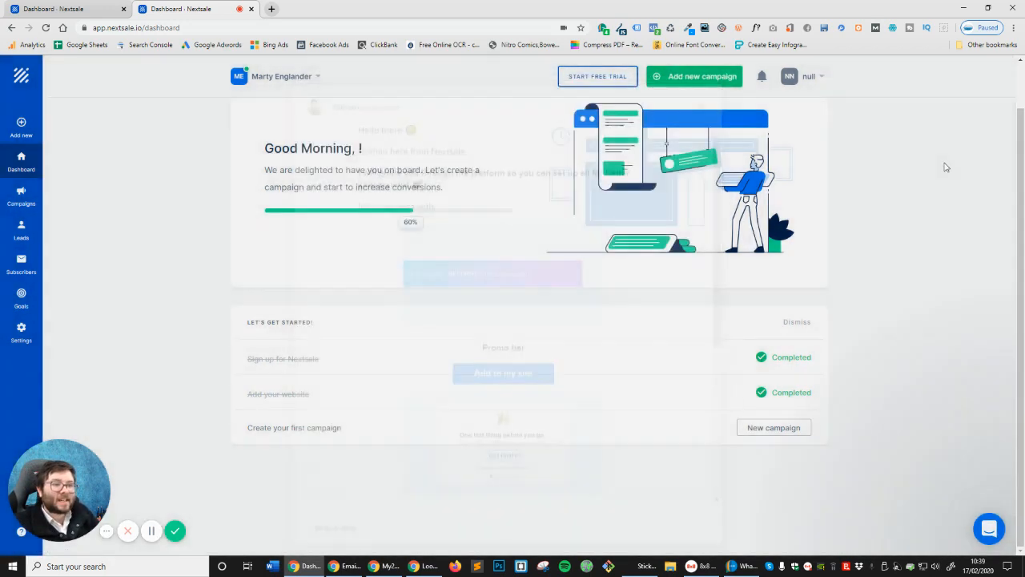
scroll(946, 166, up, 1)
scroll(598, 359, down, 1)
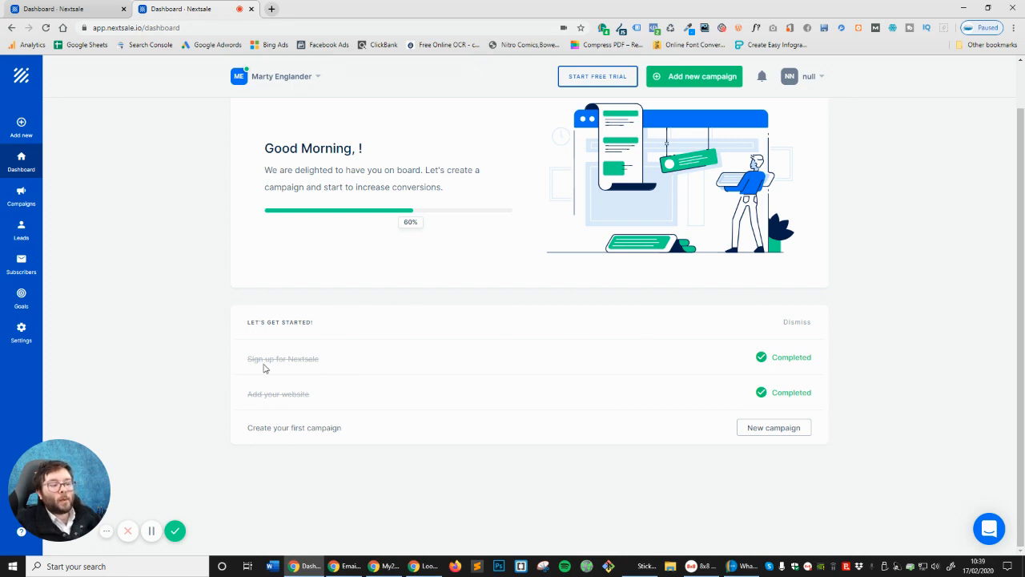
Review the completed sign-up and Add your website checklist items, then start a New campaign
drag(264, 367, 381, 365)
drag(257, 401, 342, 394)
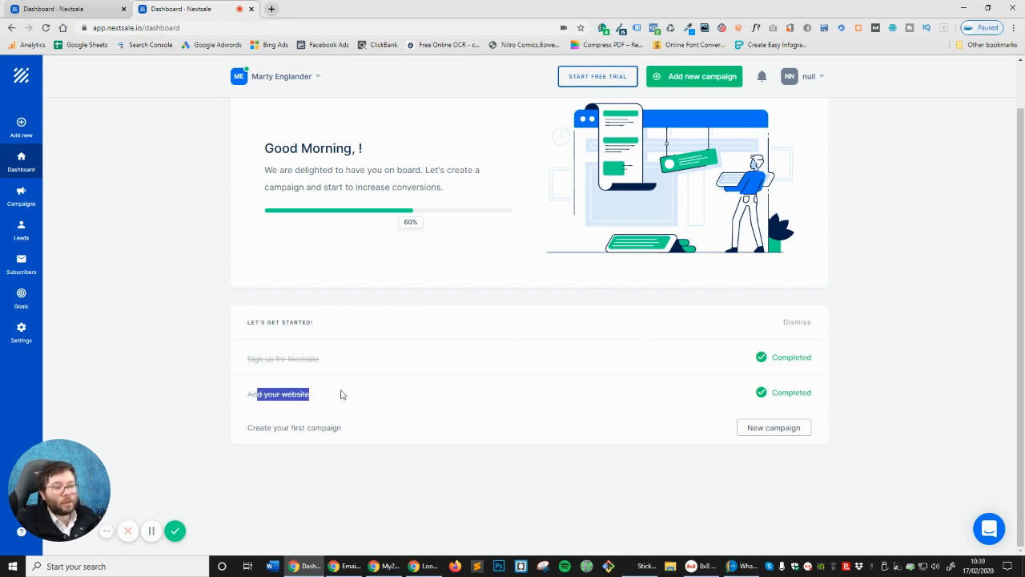
click(301, 429)
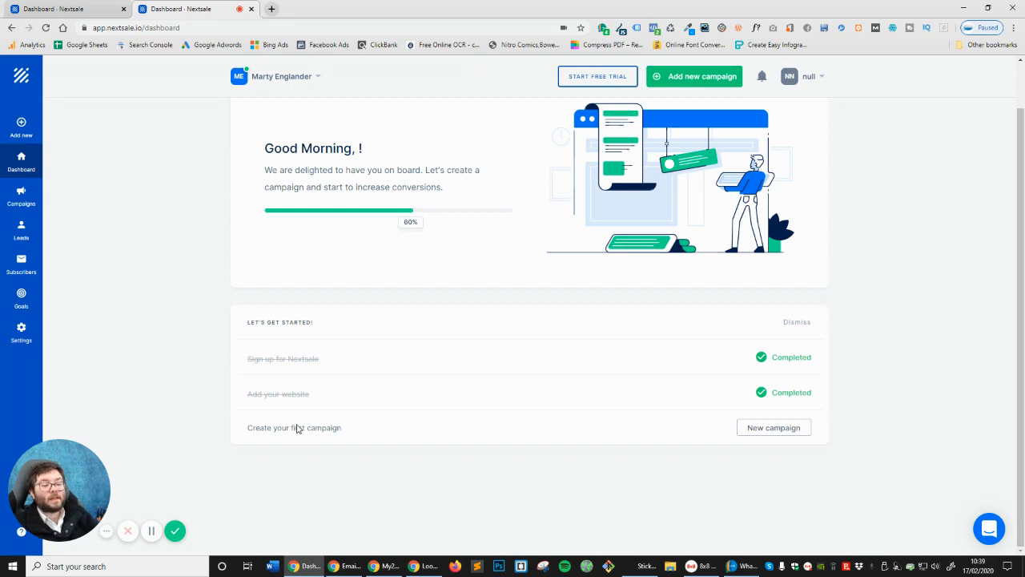
click(774, 428)
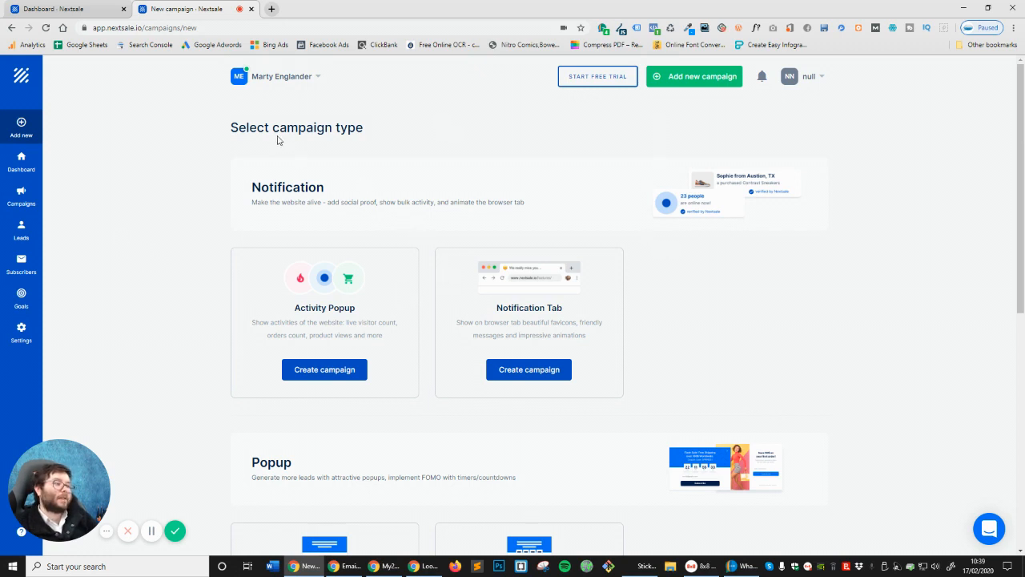
drag(279, 132, 376, 141)
drag(277, 216, 529, 205)
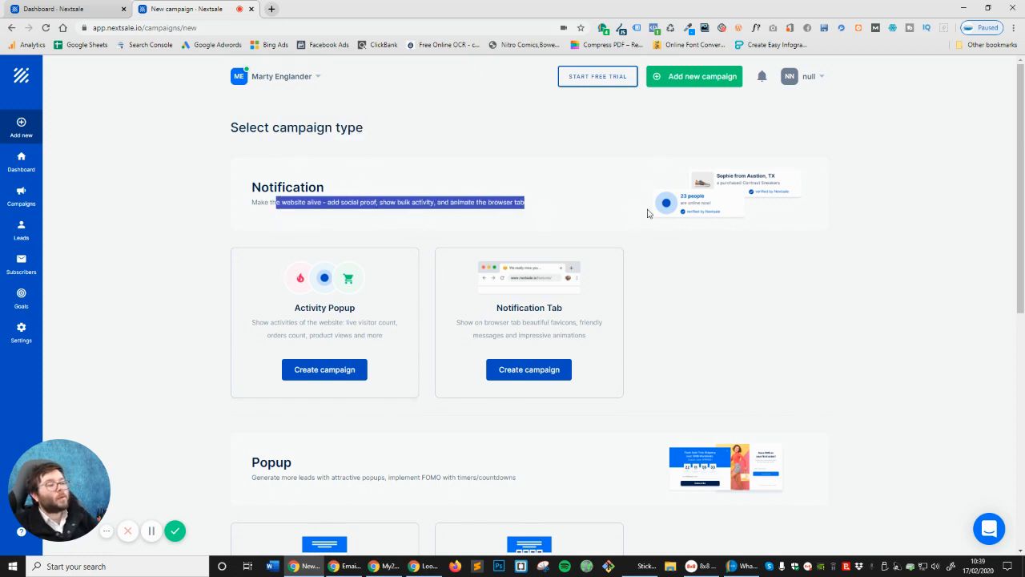
click(416, 206)
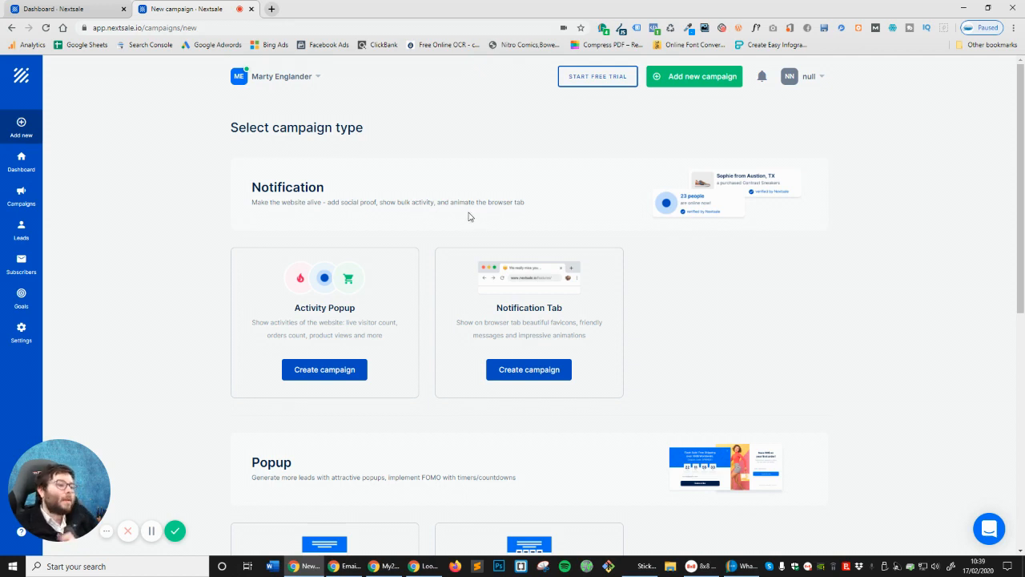
drag(283, 308, 409, 308)
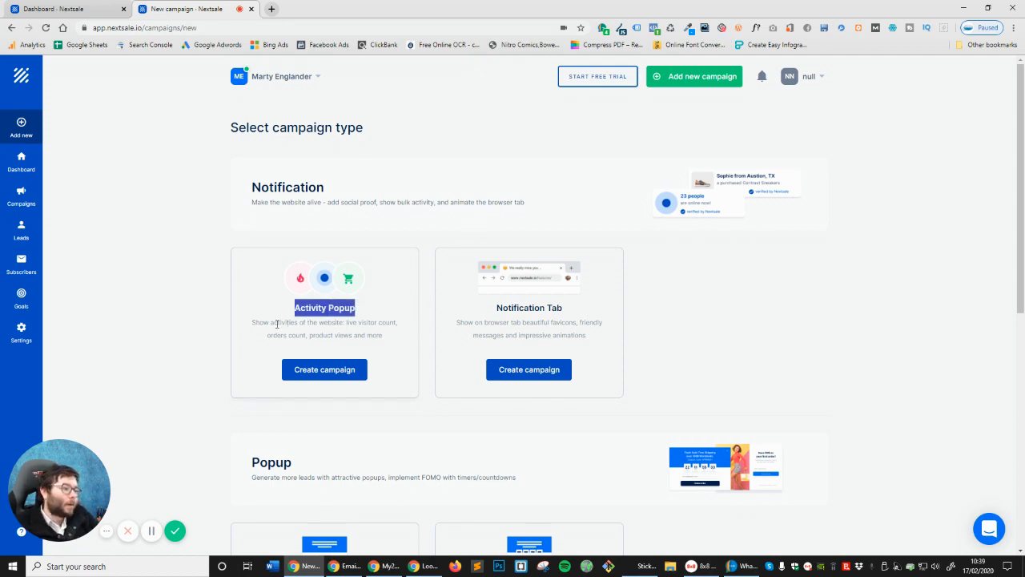
scroll(284, 320, down, 1)
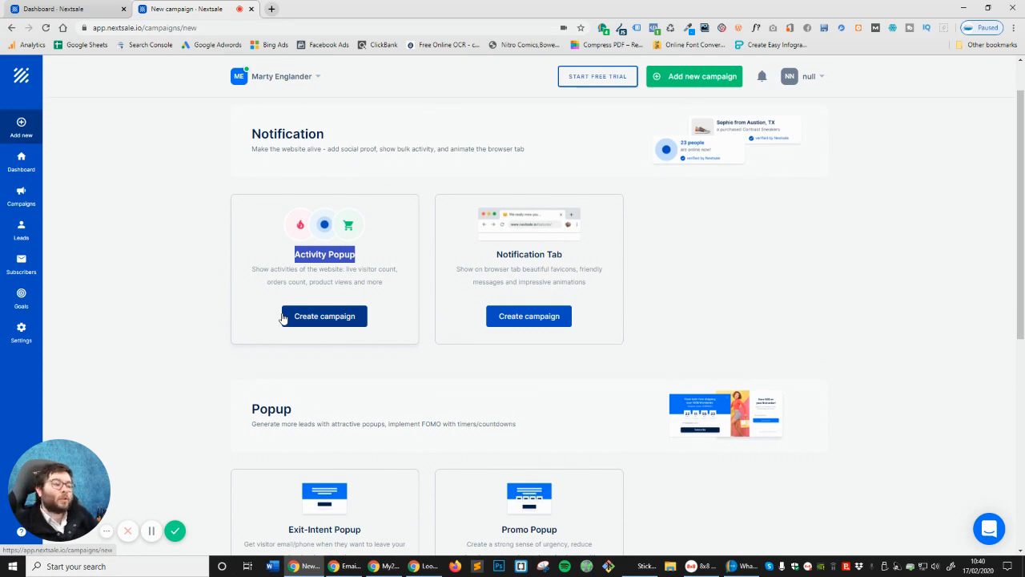
drag(253, 269, 340, 270)
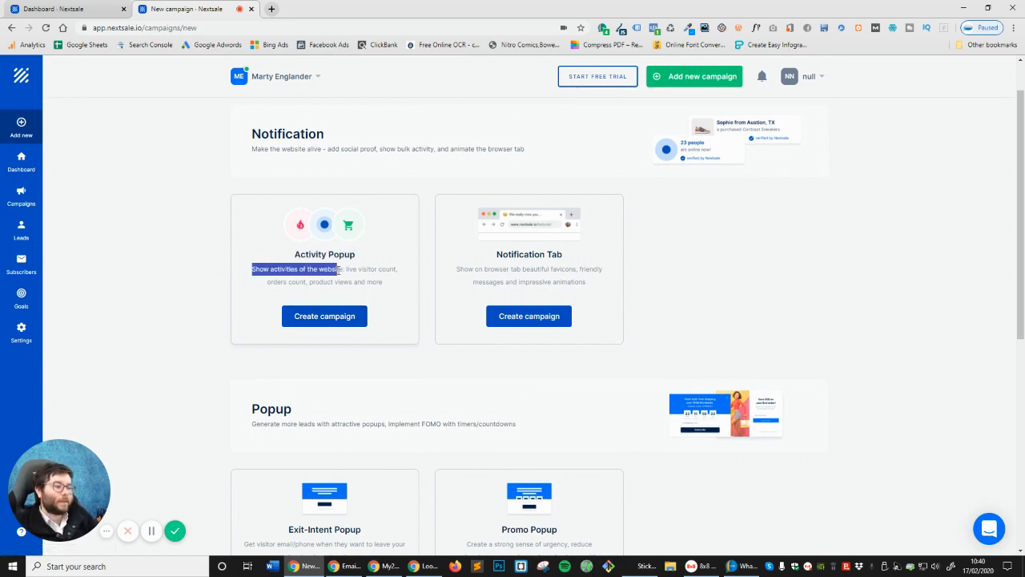
double_click(388, 271)
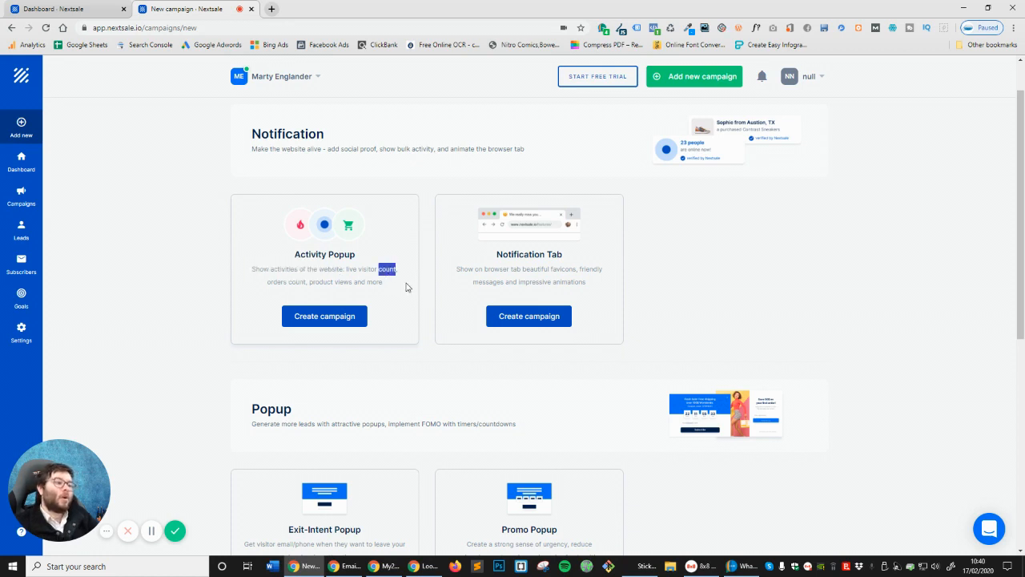
triple_click(301, 281)
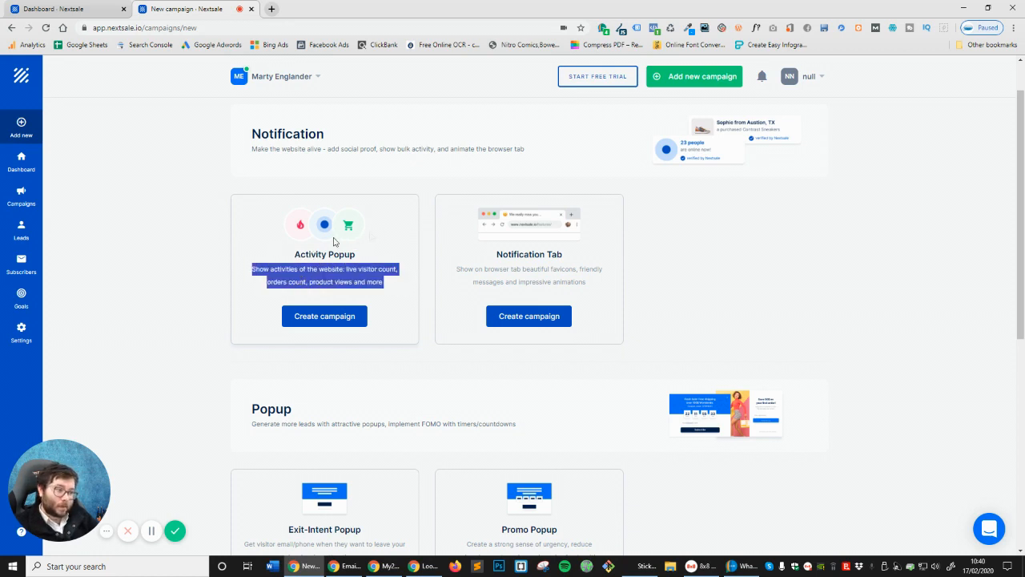
click(473, 269)
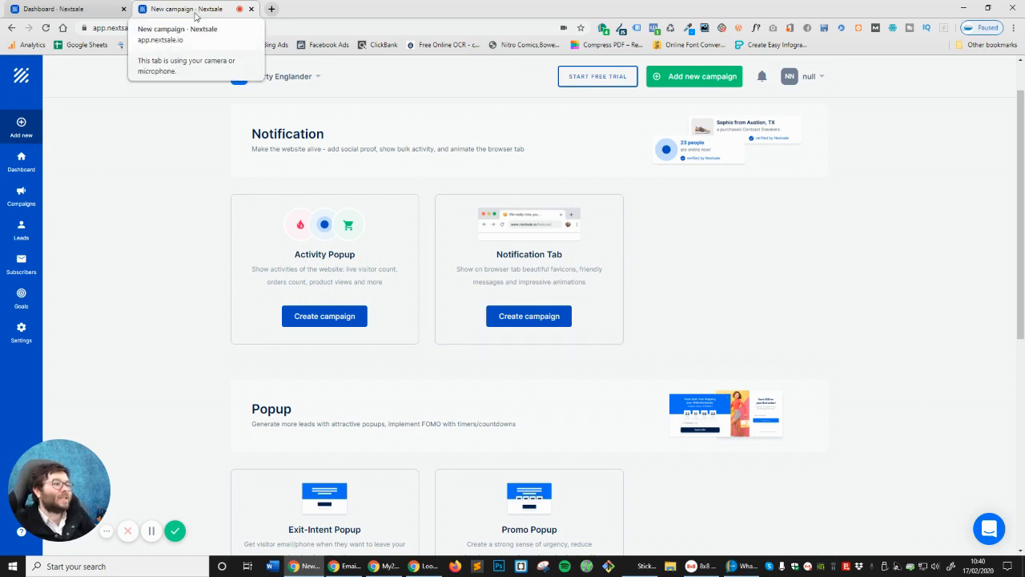
scroll(458, 367, down, 2)
scroll(443, 326, down, 1)
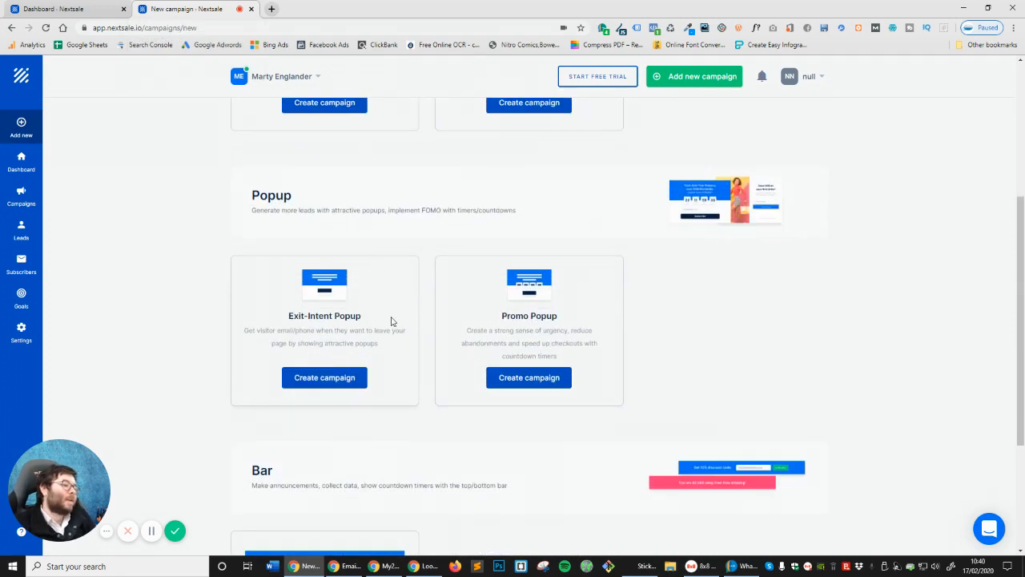
drag(290, 316, 353, 315)
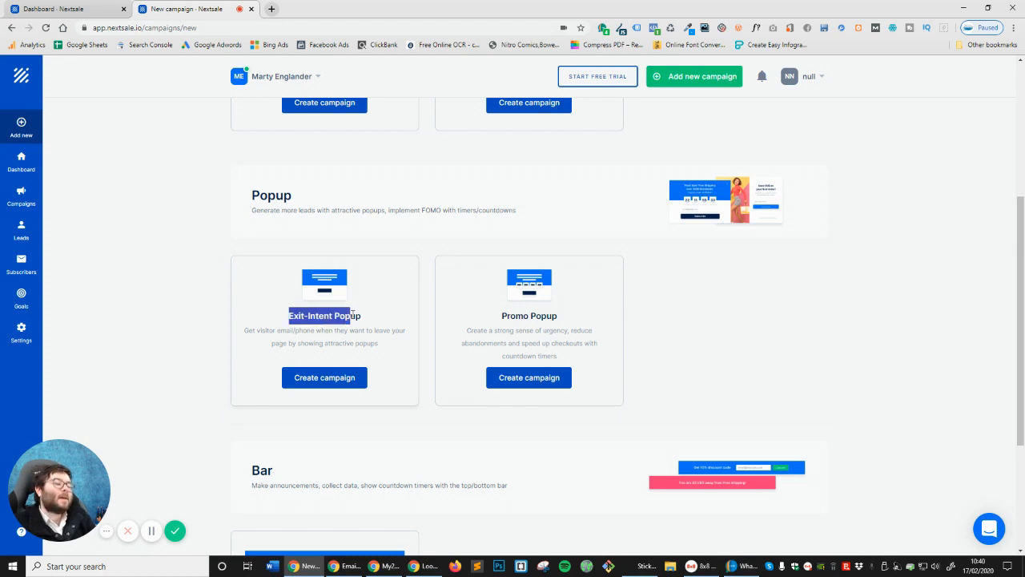
click(355, 317)
triple_click(355, 316)
click(350, 320)
double_click(350, 319)
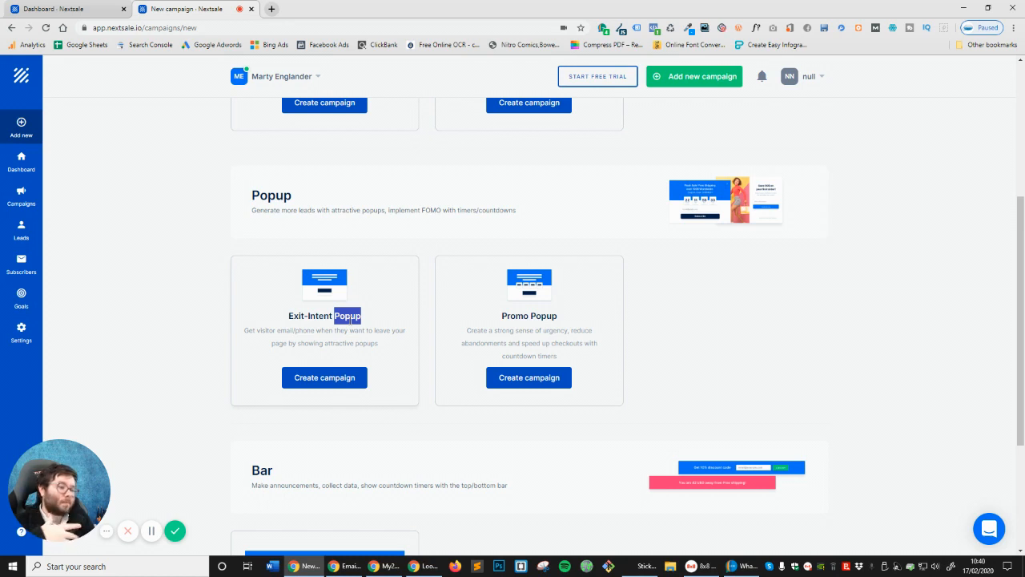
double_click(548, 317)
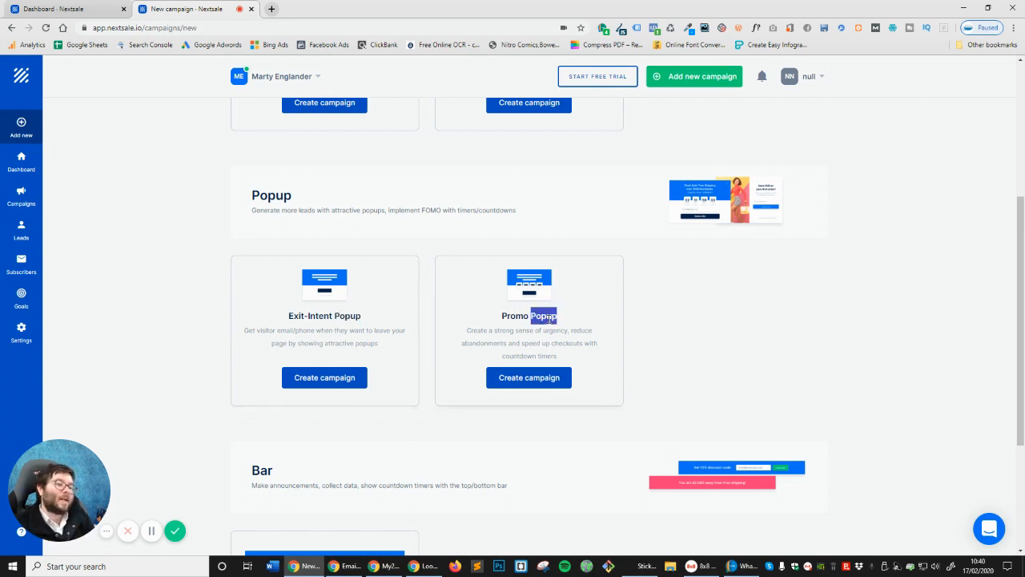
click(825, 338)
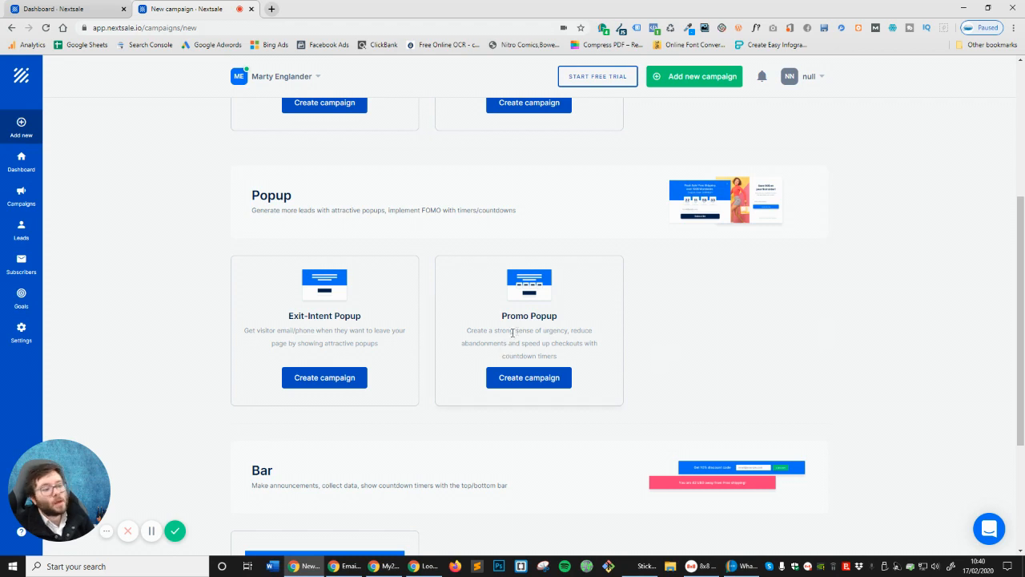
drag(469, 333, 541, 331)
double_click(582, 330)
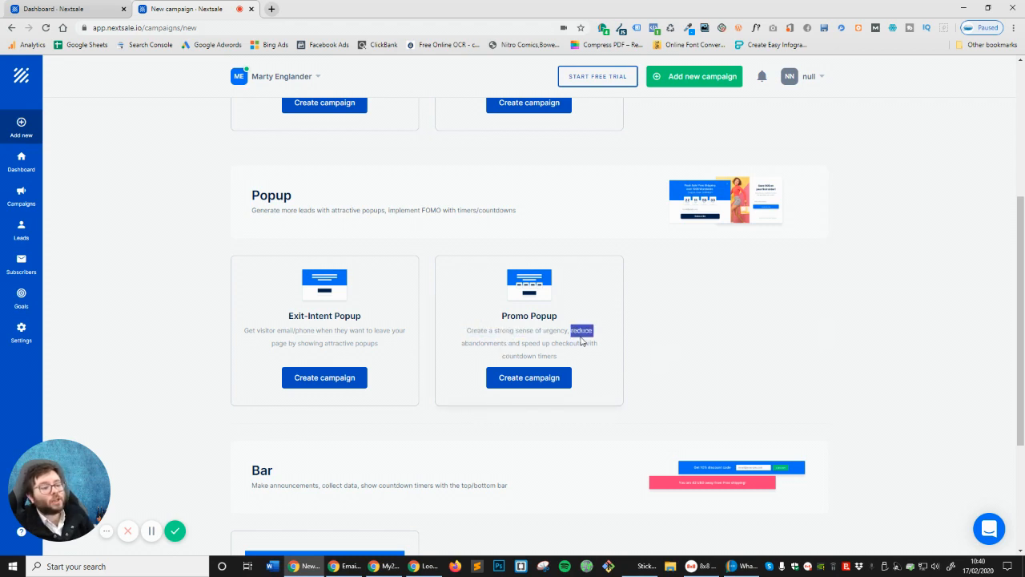
double_click(484, 342)
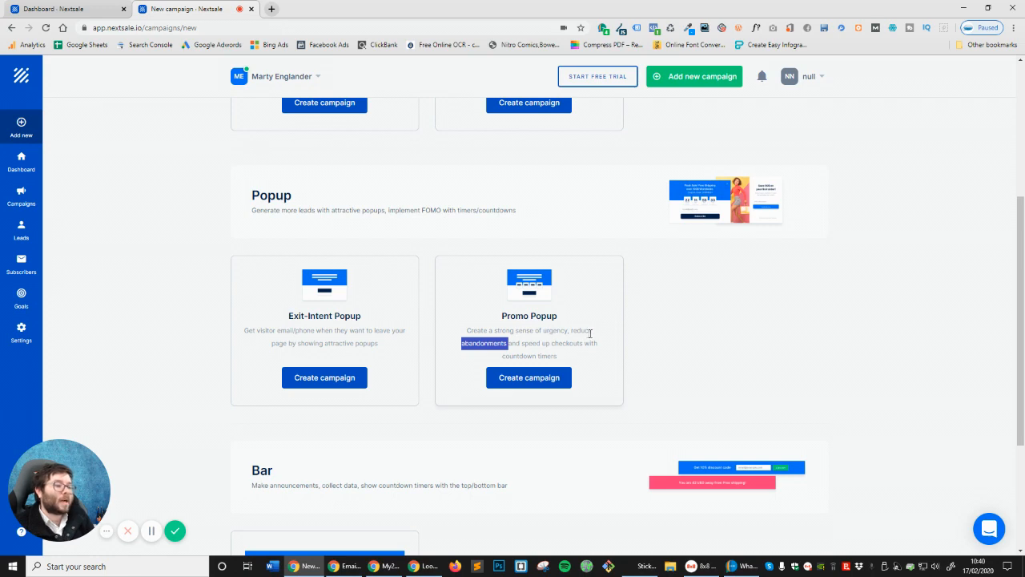
scroll(577, 332, down, 1)
double_click(539, 277)
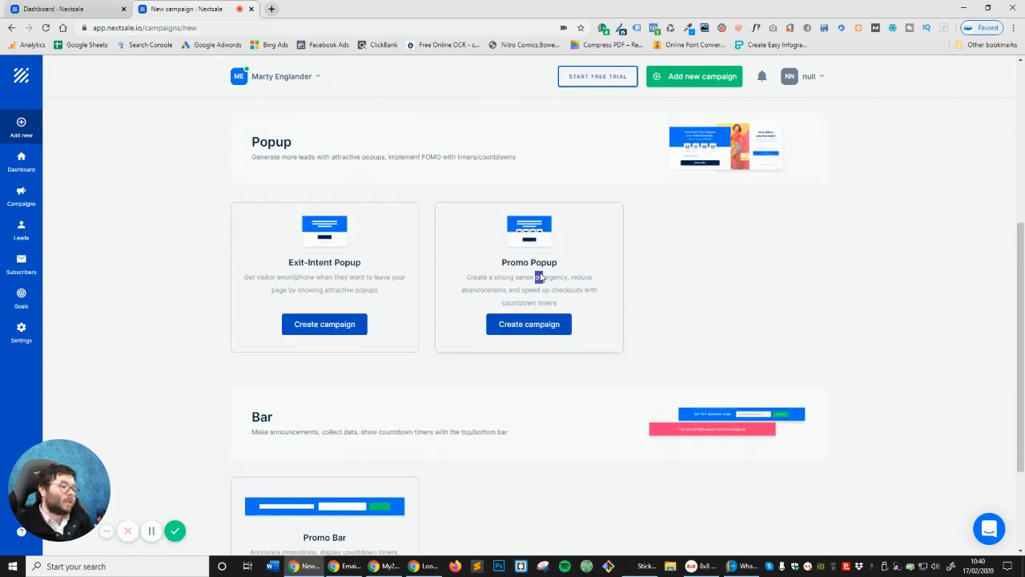
scroll(691, 316, down, 2)
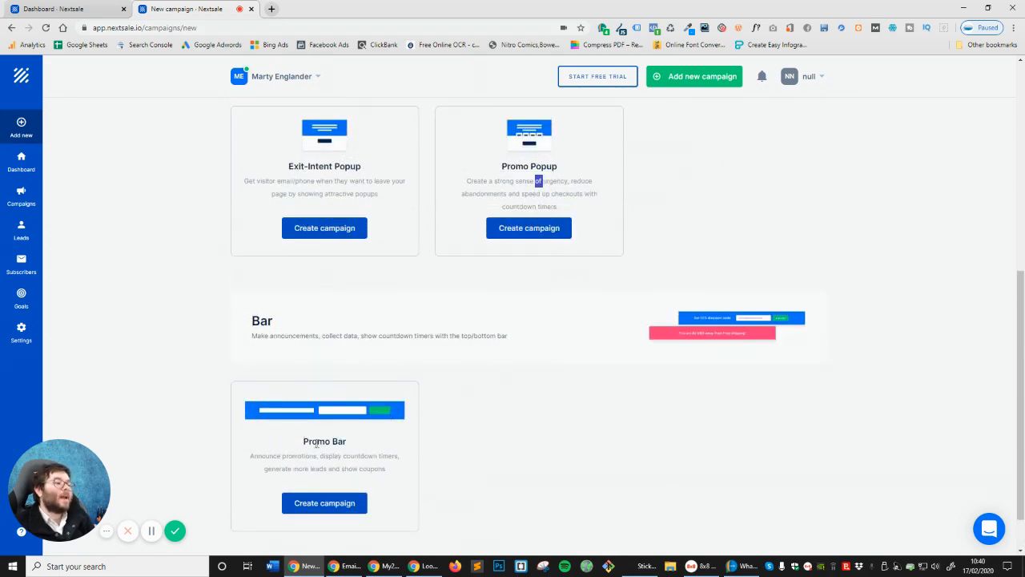
triple_click(302, 403)
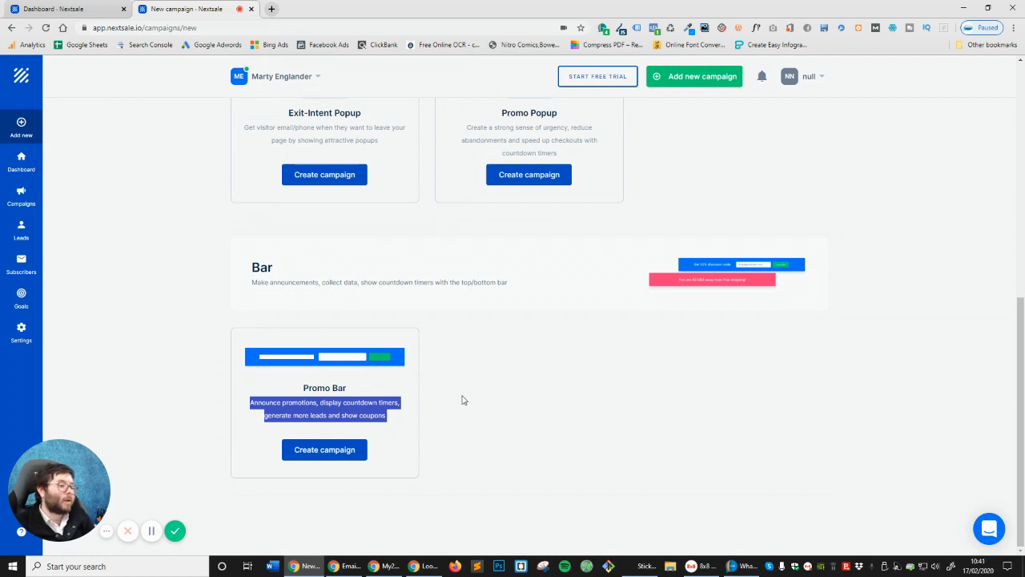
scroll(465, 404, up, 6)
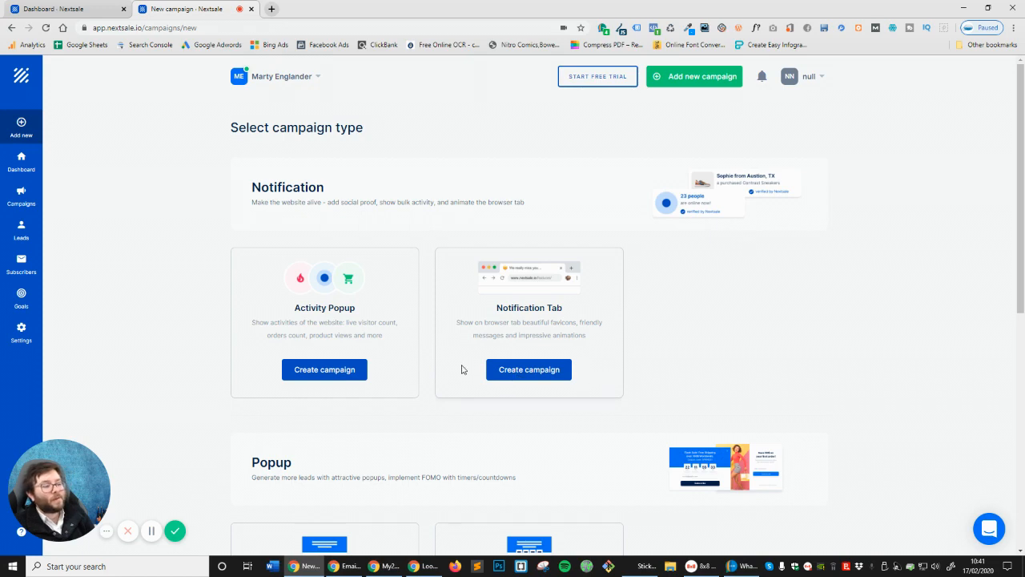
scroll(461, 369, down, 6)
click(499, 404)
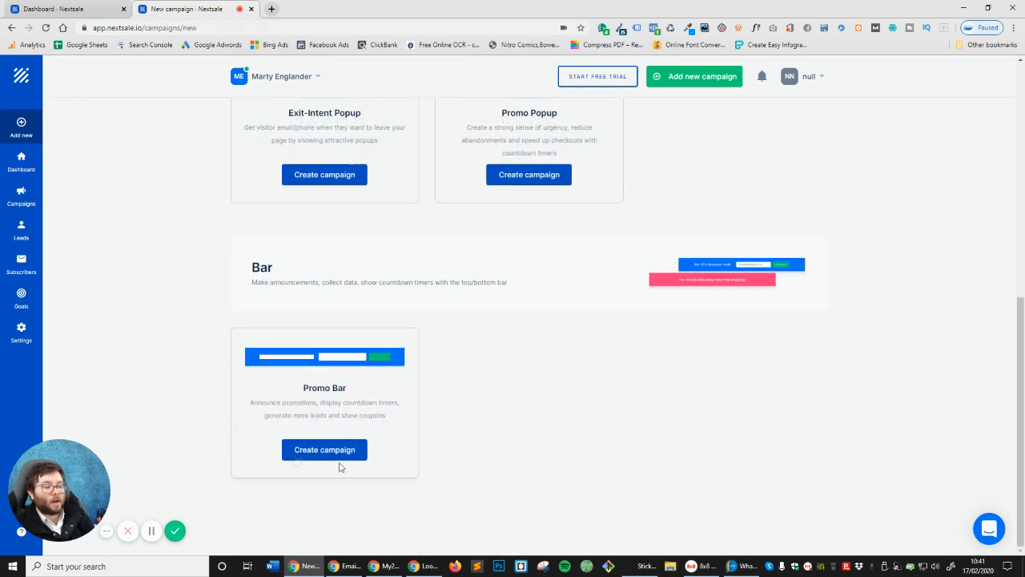
Choose Promo Bar, name the campaign 'test 1', and open it in the builder
click(298, 455)
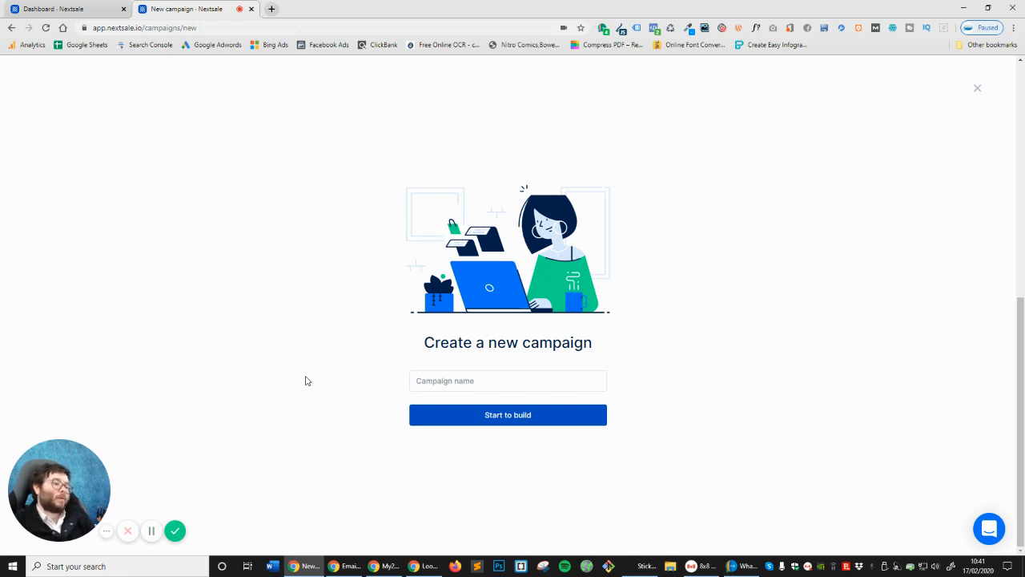
click(429, 381)
text(test)
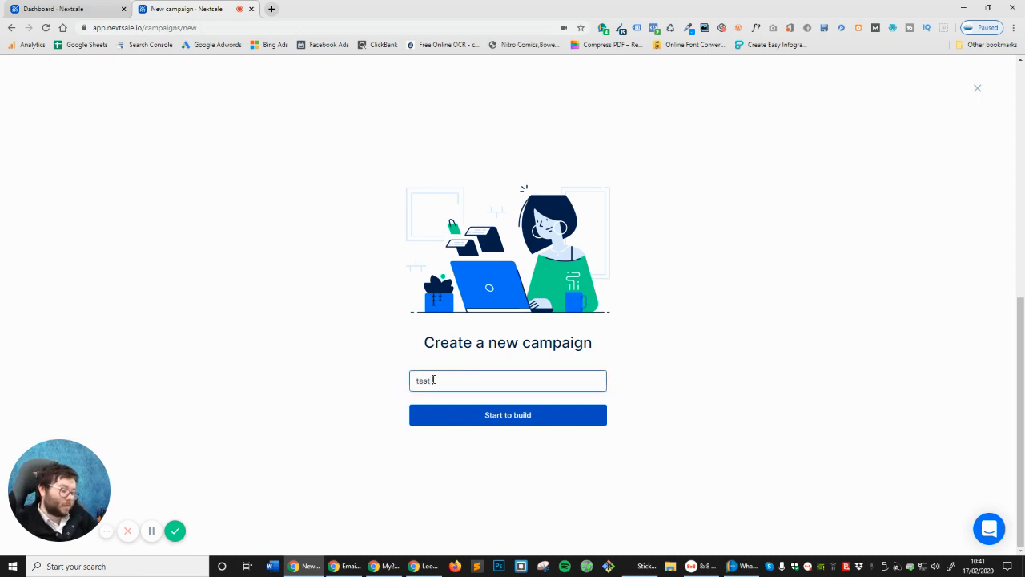
text( 1)
click(470, 421)
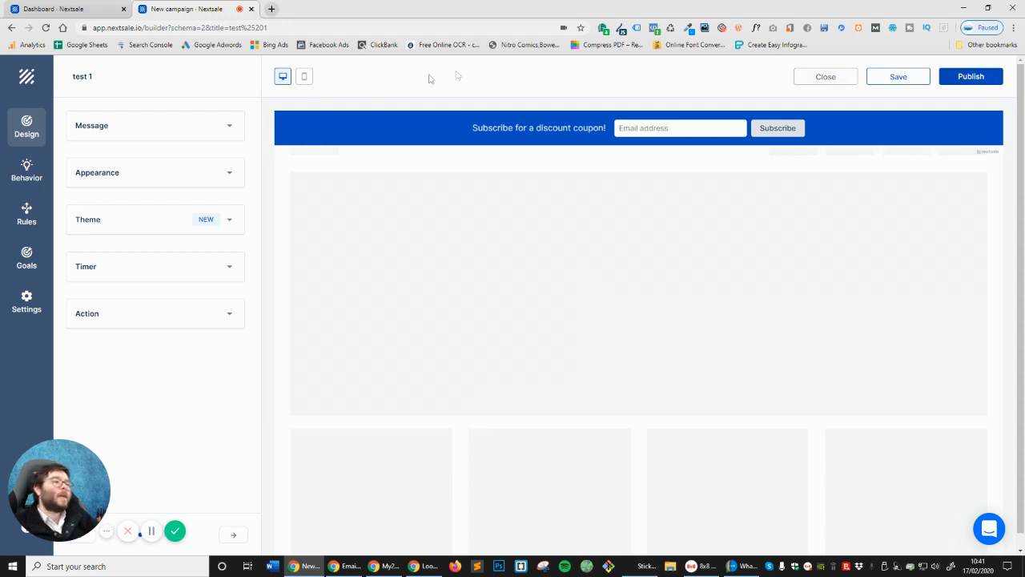
click(305, 79)
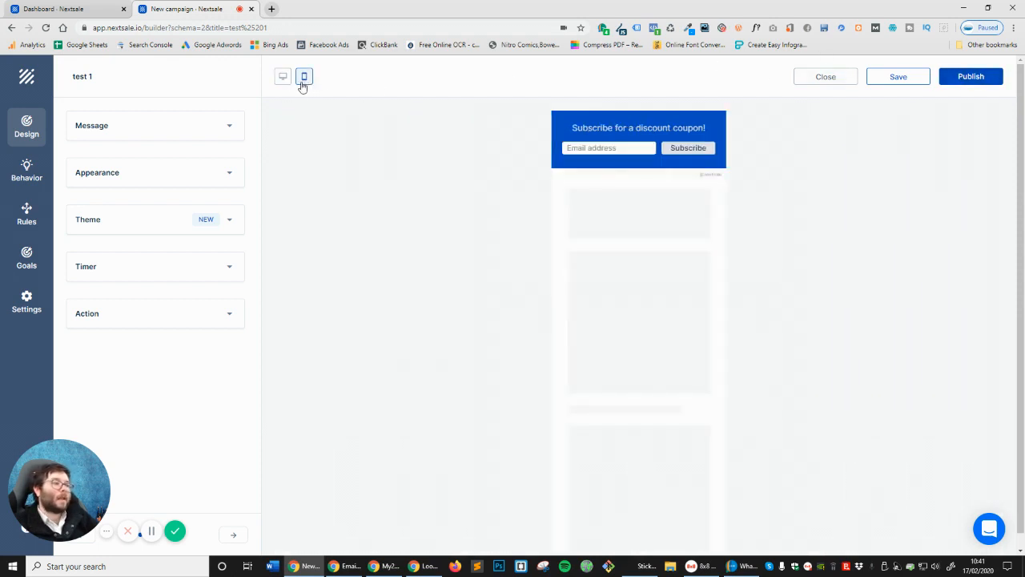
click(282, 77)
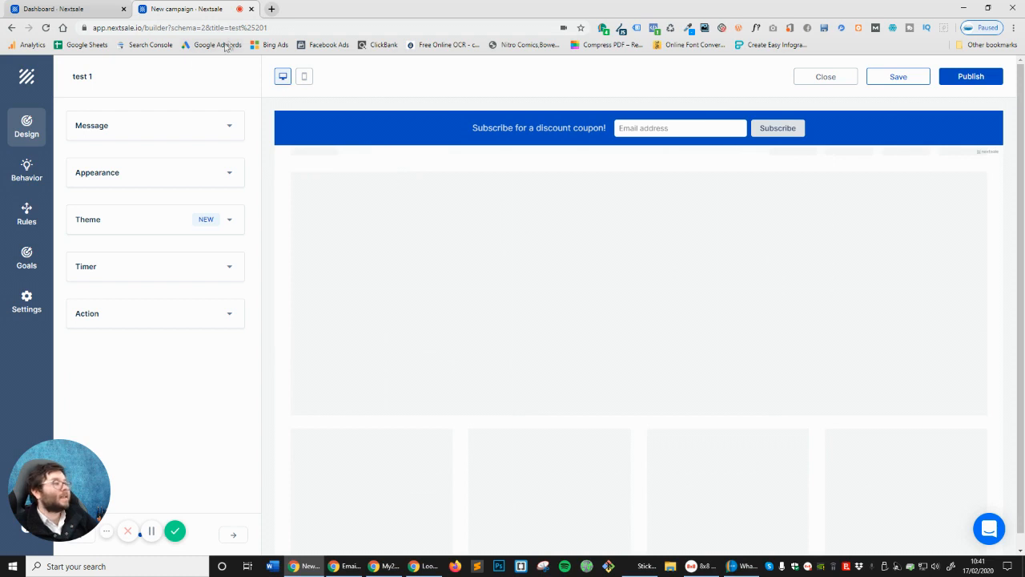
click(196, 126)
click(195, 125)
click(187, 171)
click(188, 177)
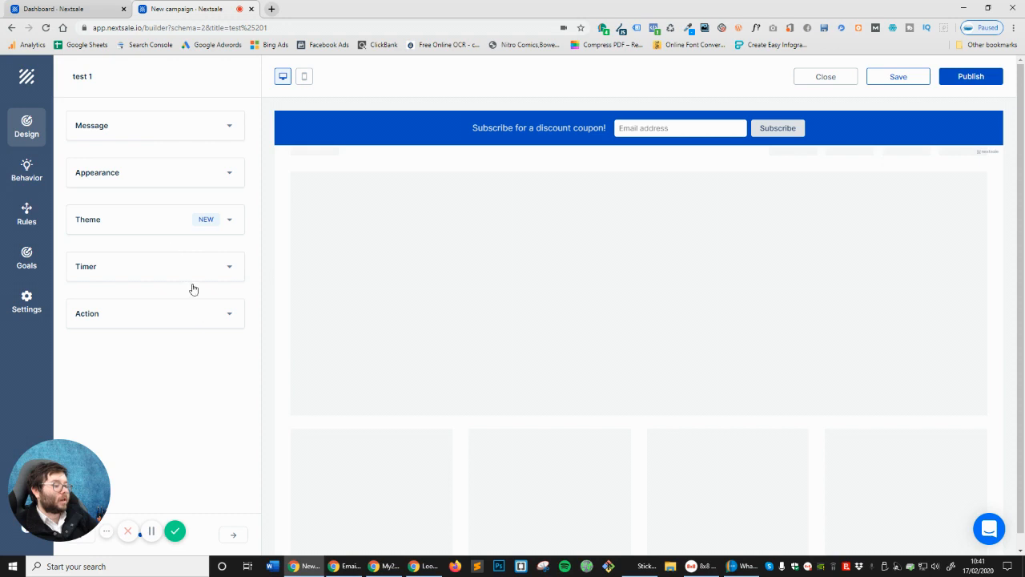
mouse_move(55, 478)
drag(55, 478, 895, 483)
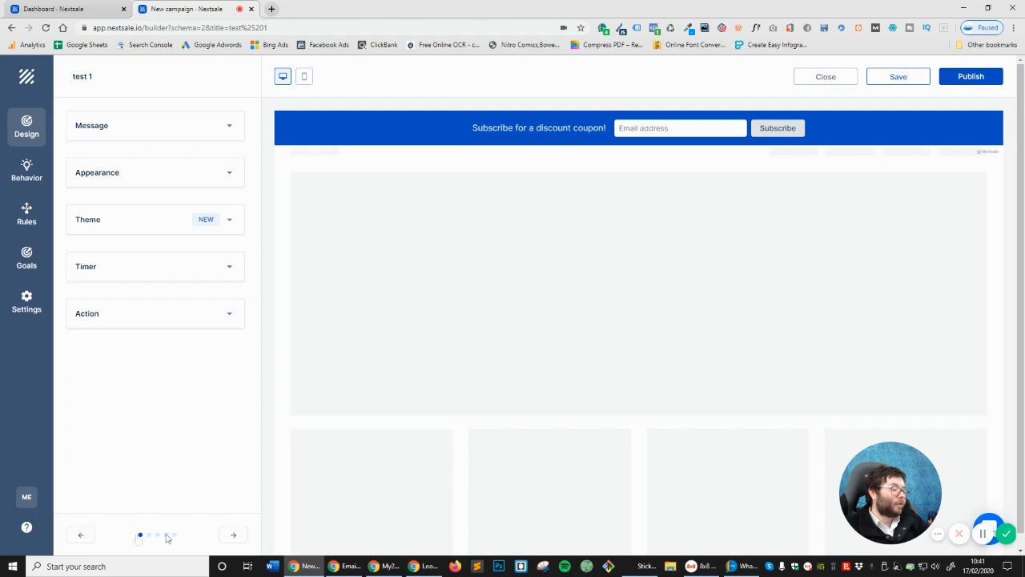
Insert the Timer attribute at the end of the promo bar message
click(121, 140)
triple_click(181, 189)
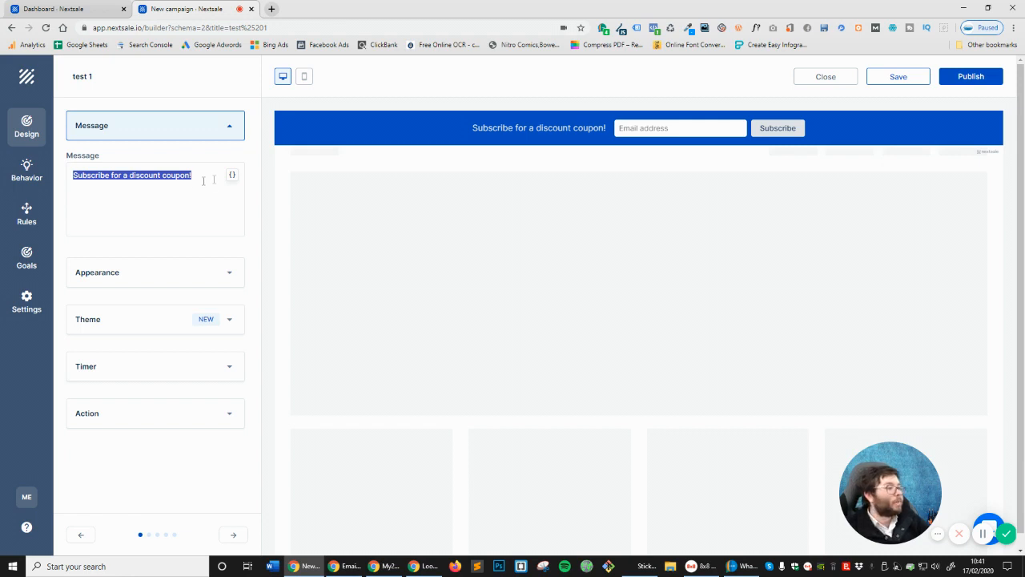
click(197, 184)
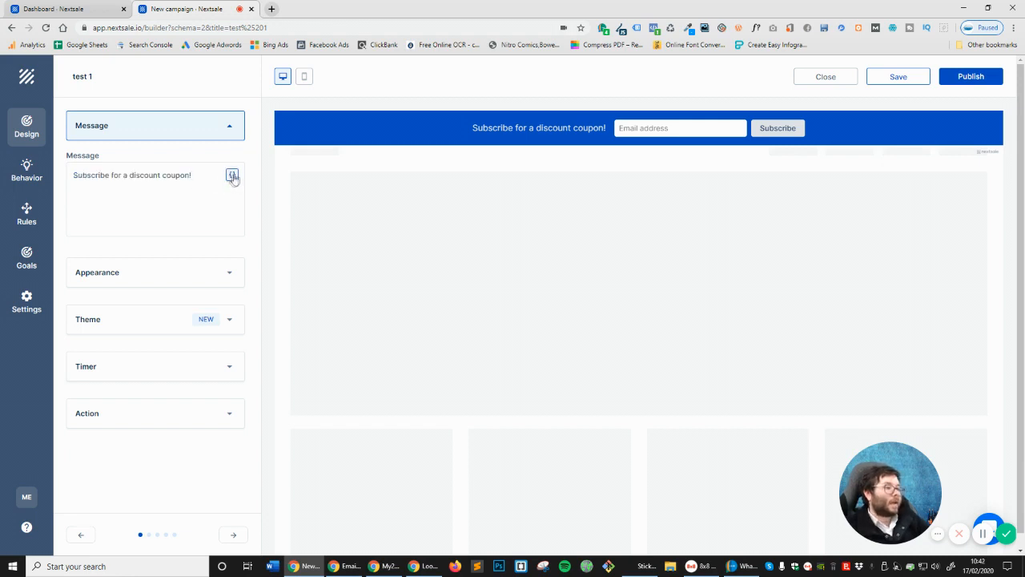
click(231, 176)
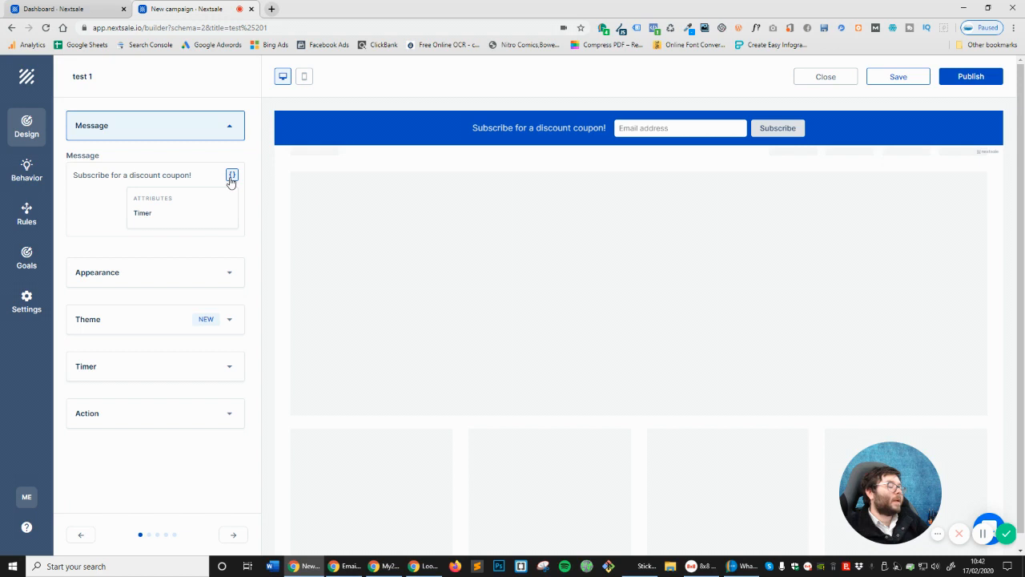
click(140, 213)
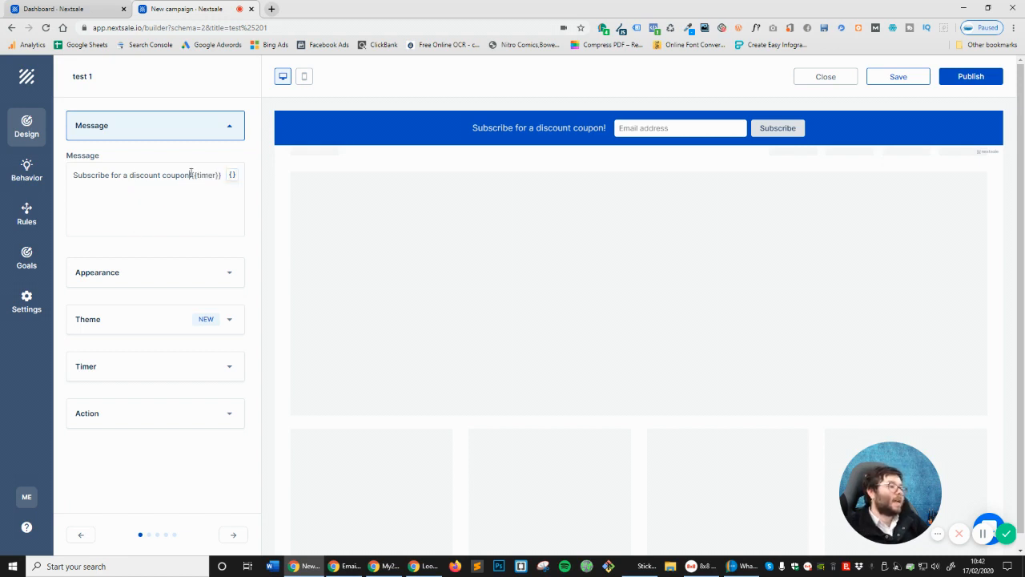
Replace the old wording before the timer with 'Claim Your 50% Discount code'
drag(191, 174, 73, 174)
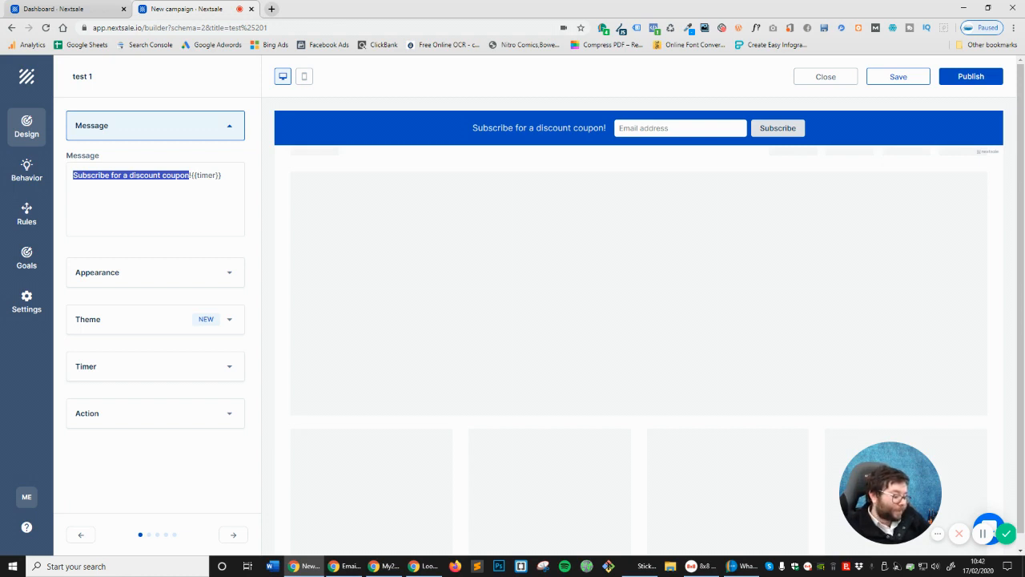
key(BackSpace)
text(Cl)
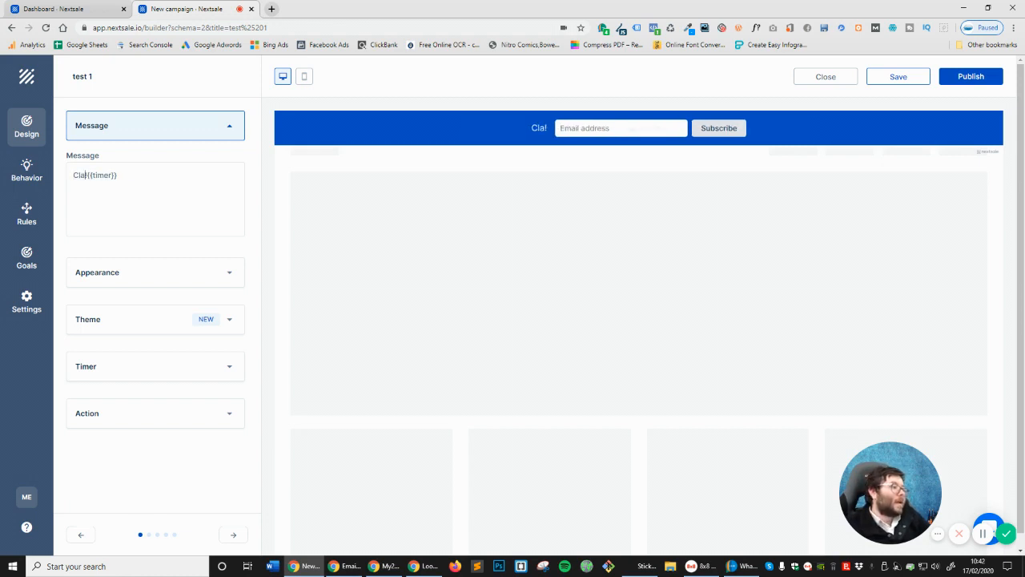
text(aim Yo)
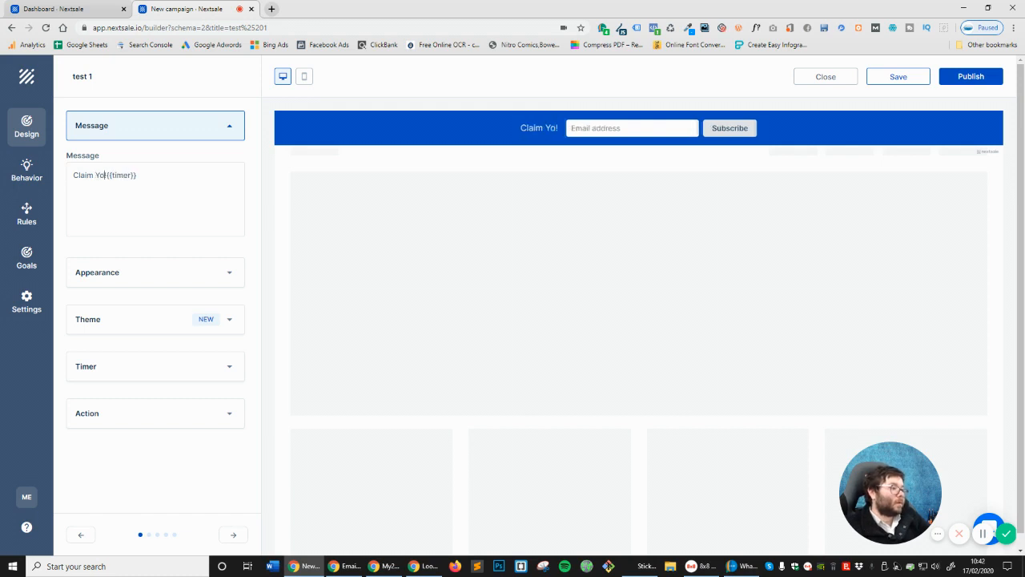
text(ur FREE)
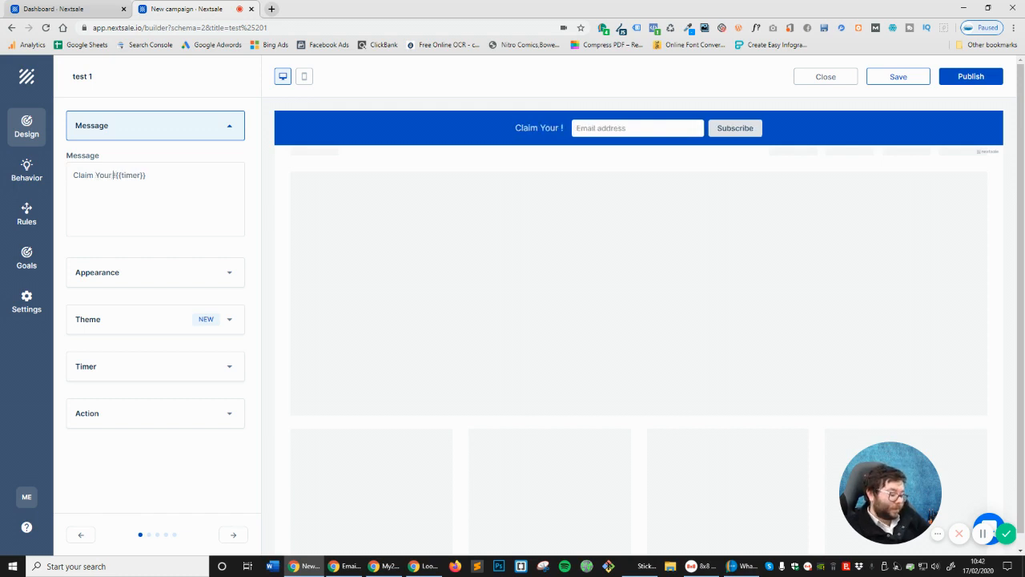
key(BackSpace)
key(BackSpace)
key(BackSpace)
key(BackSpace)
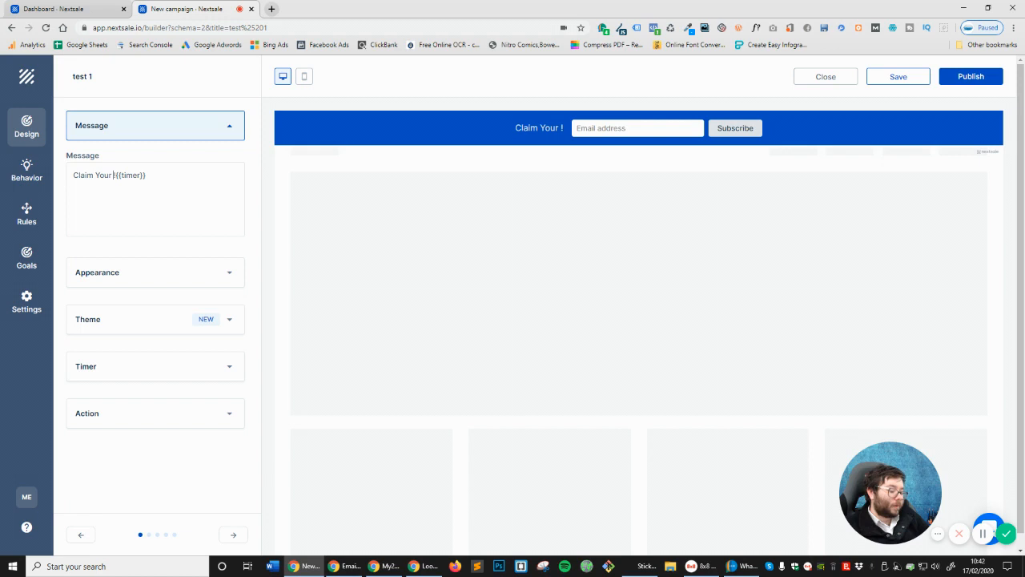
text(50% DI)
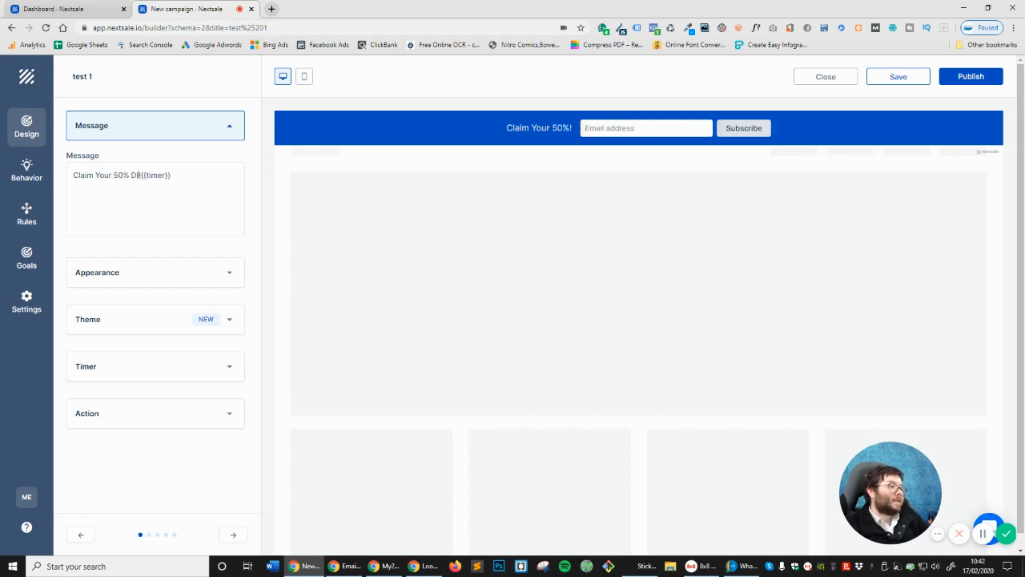
text(scount )
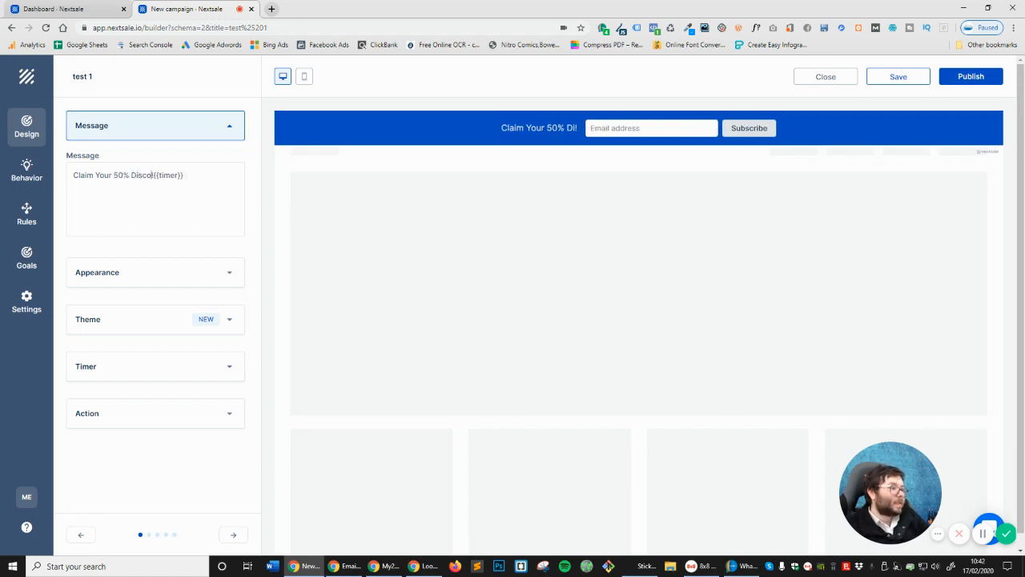
text(code)
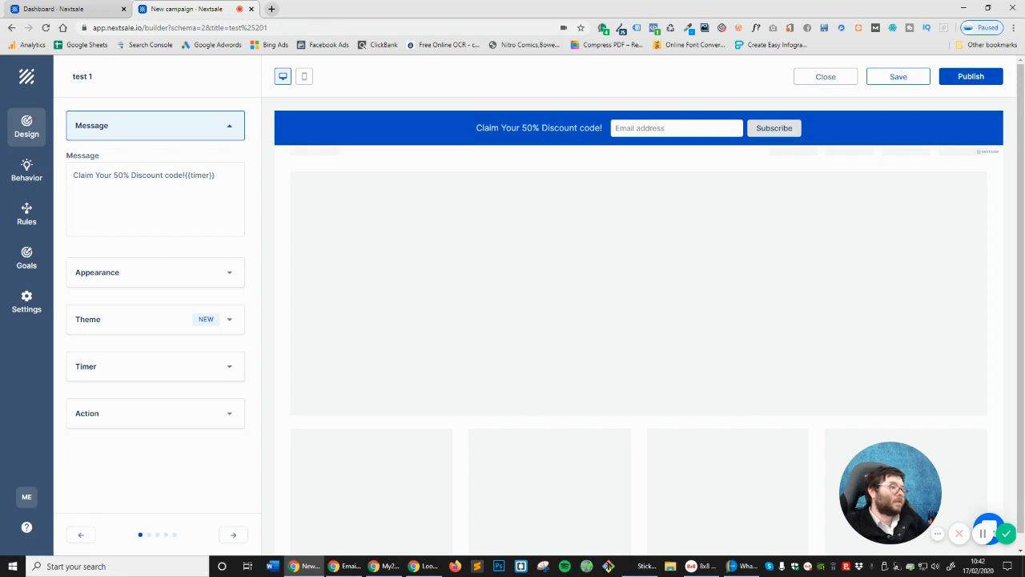
key(Delete)
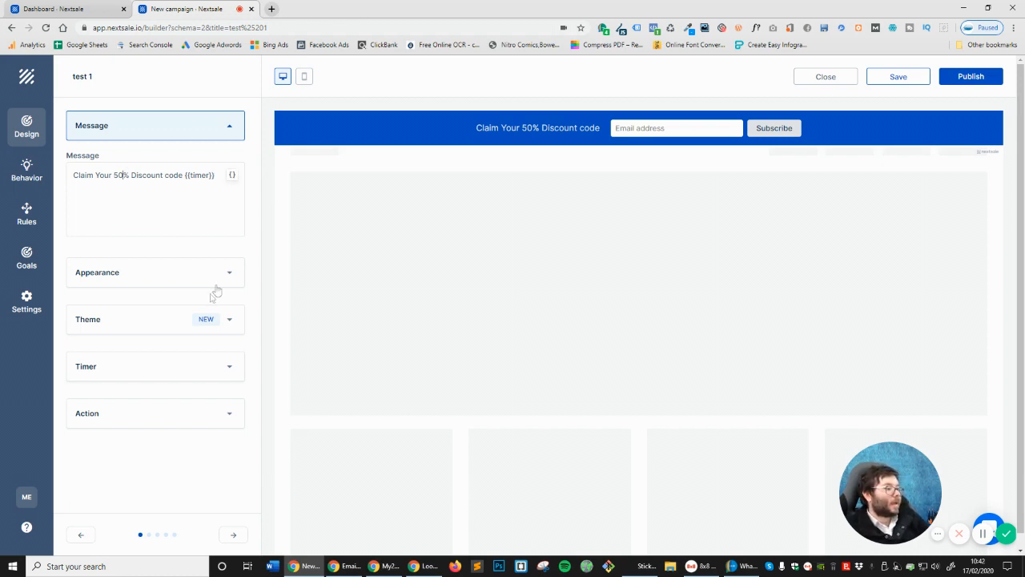
click(131, 270)
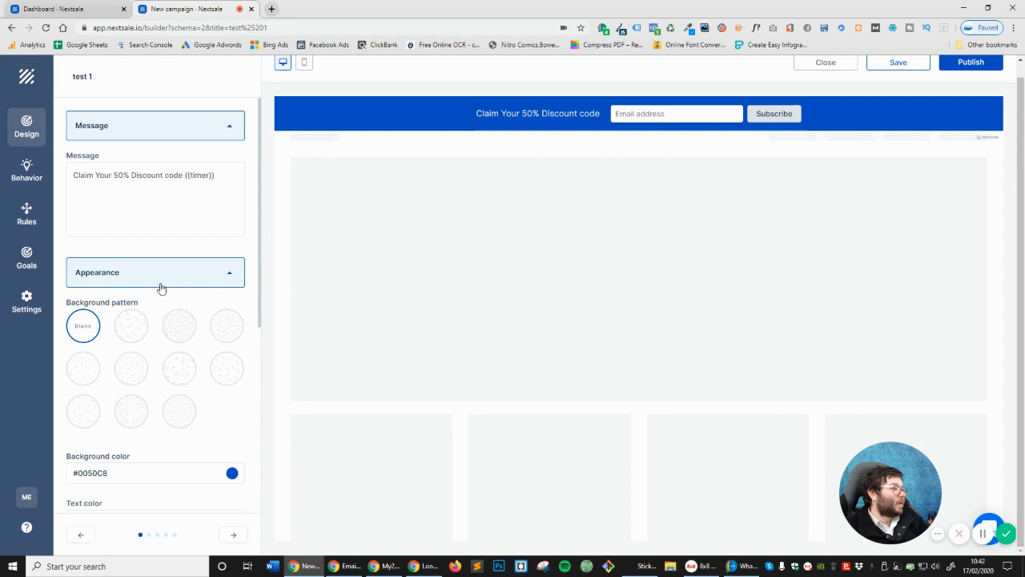
Try the background pattern swatches and settle on the third pattern in the first row
click(179, 326)
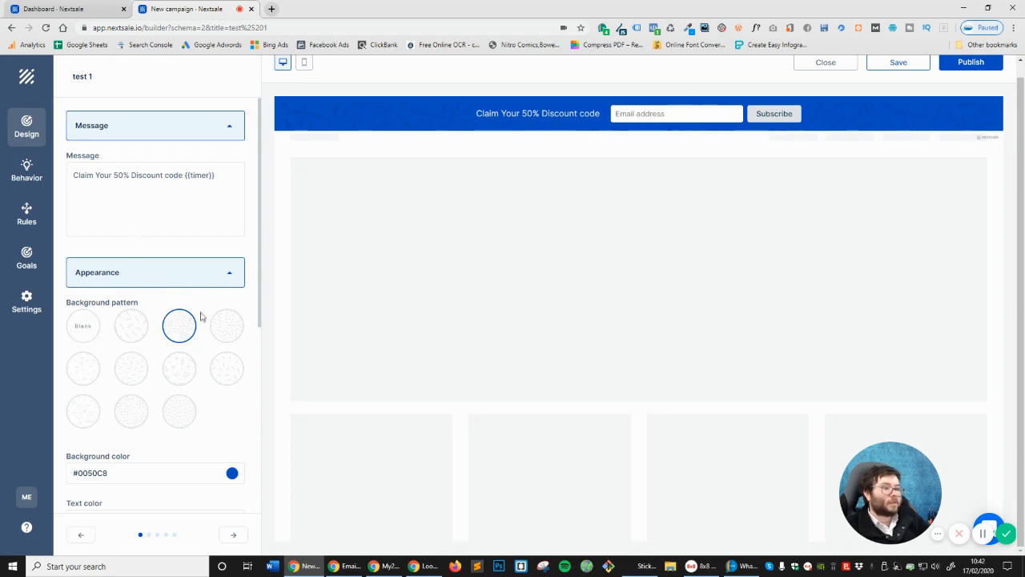
click(231, 340)
click(228, 372)
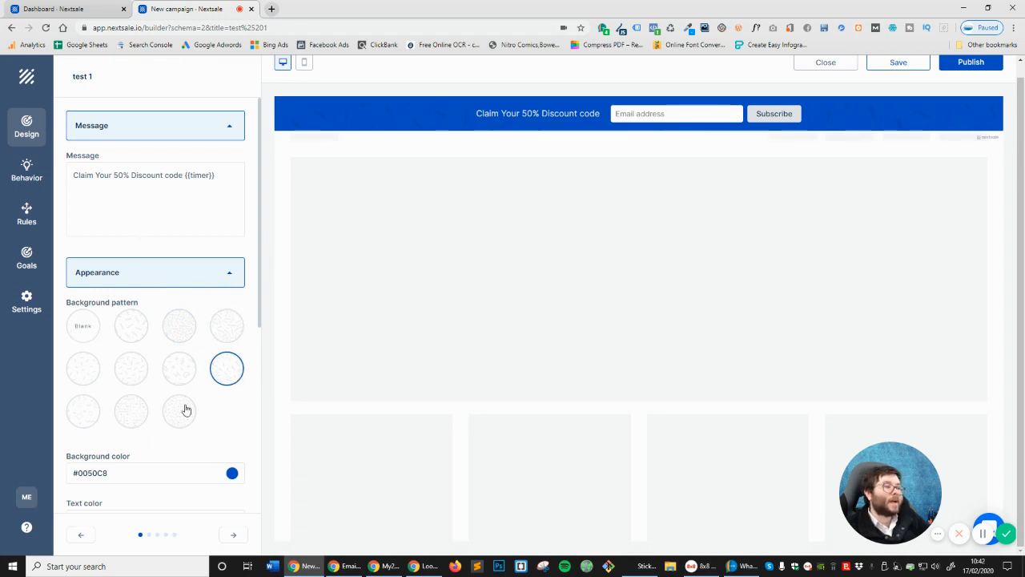
click(177, 409)
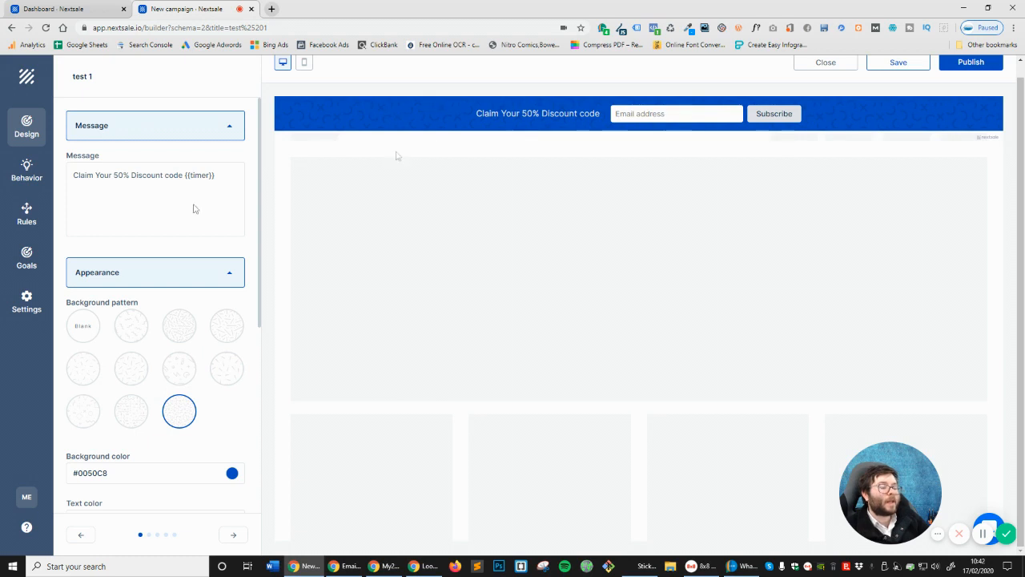
click(133, 411)
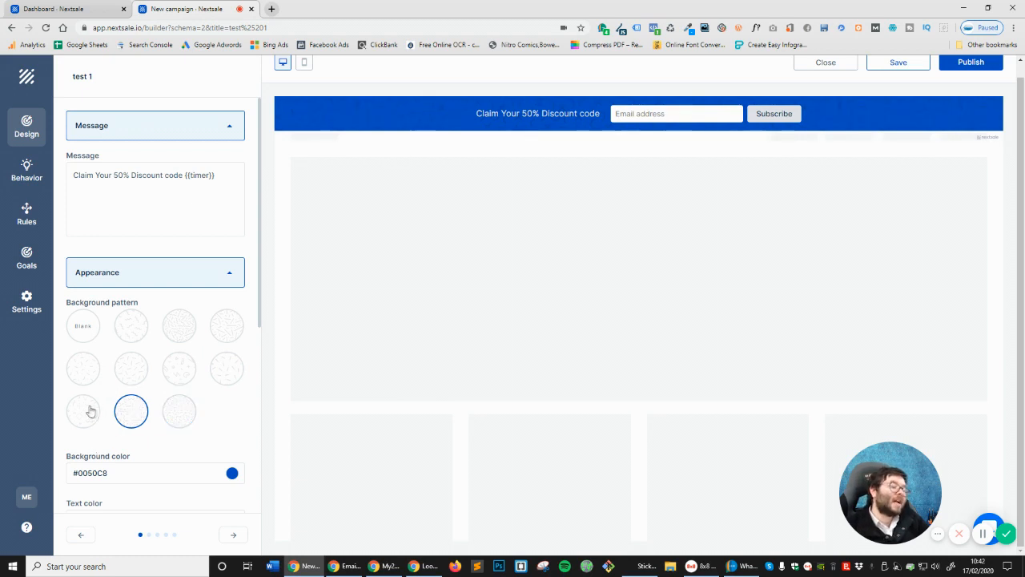
click(90, 412)
click(86, 368)
click(131, 368)
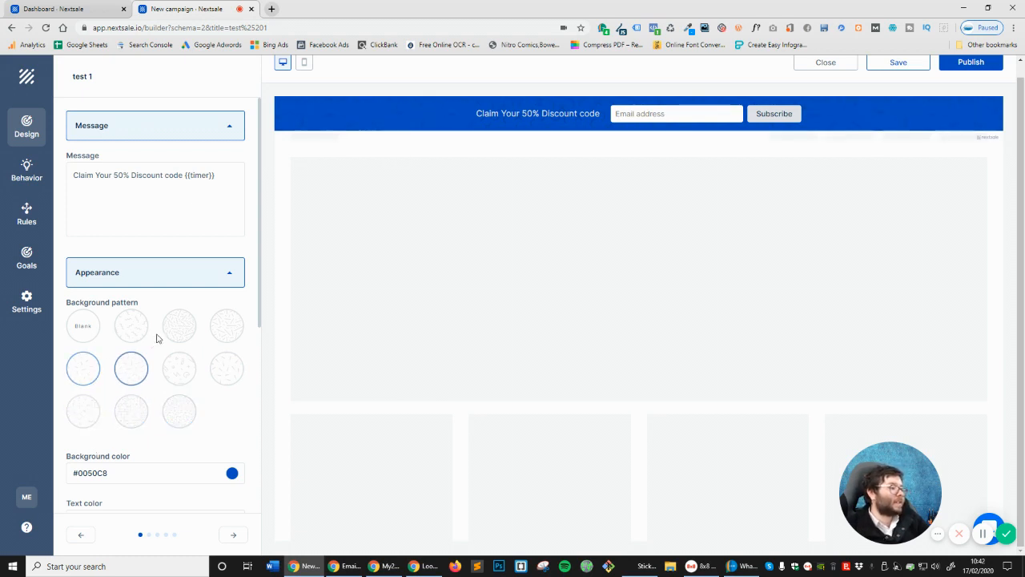
click(131, 325)
click(181, 326)
scroll(189, 366, down, 2)
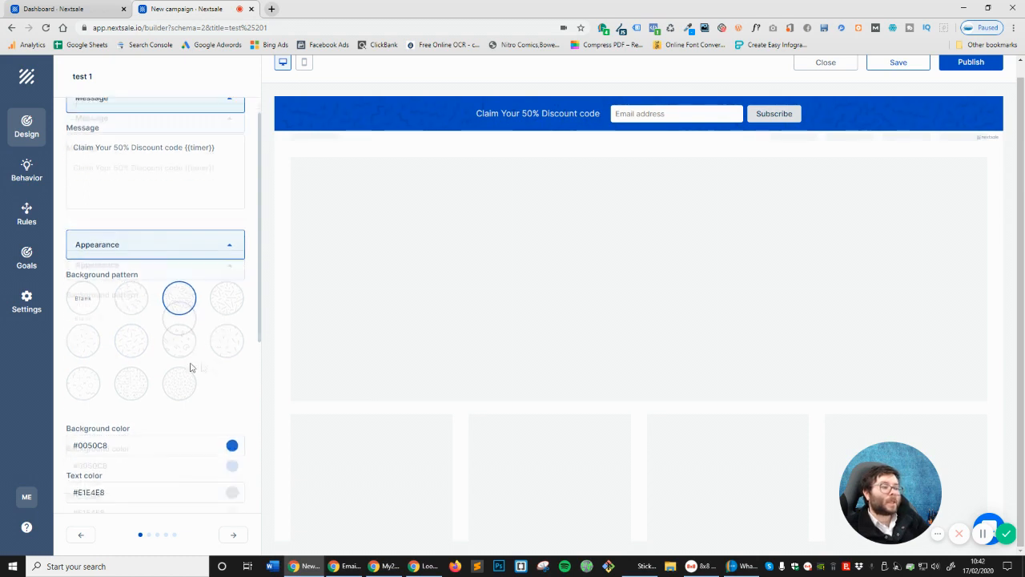
Make the bar background orange, the message text dark navy, and the Subscribe button red
click(106, 311)
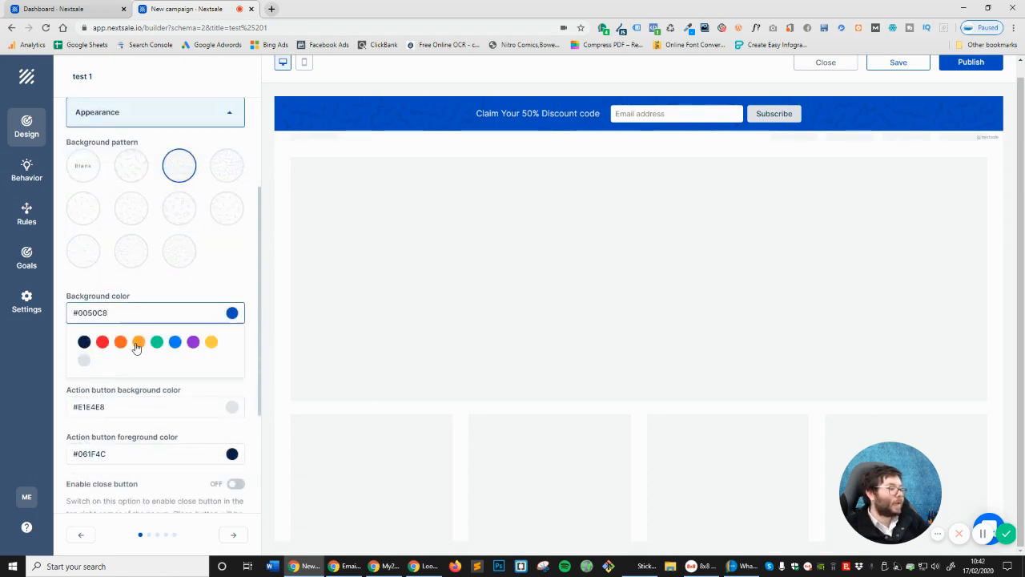
click(129, 344)
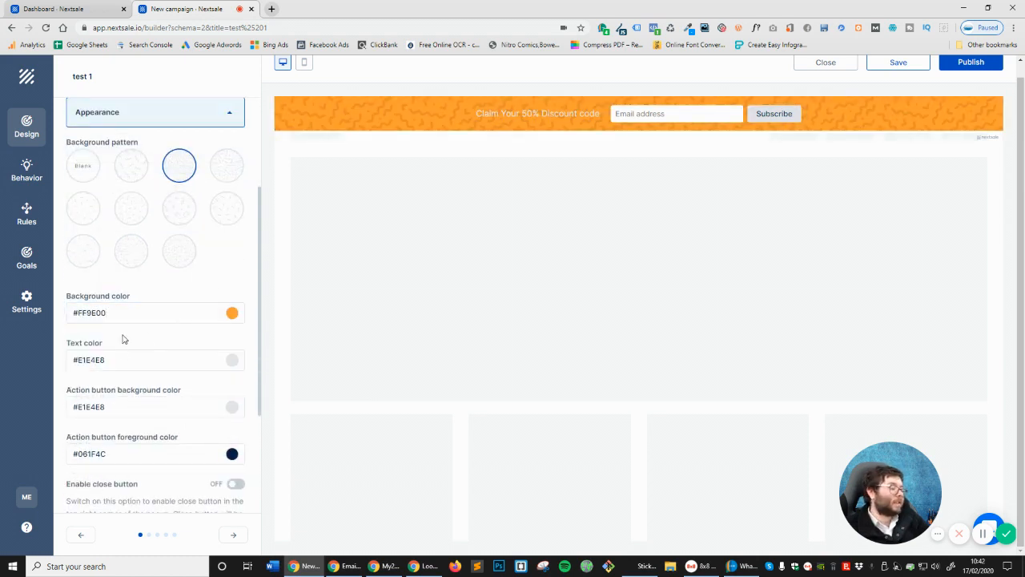
click(110, 356)
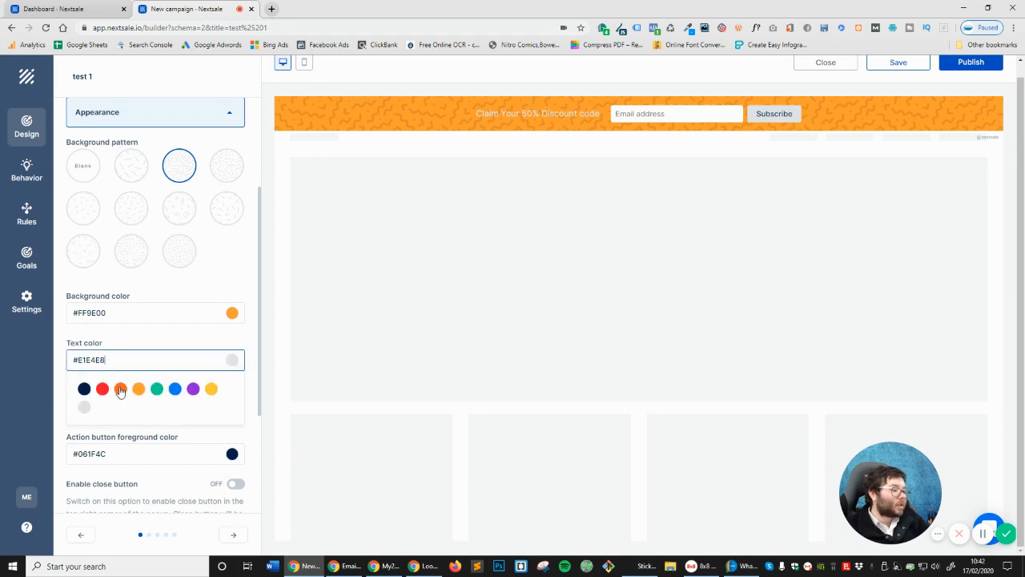
click(84, 390)
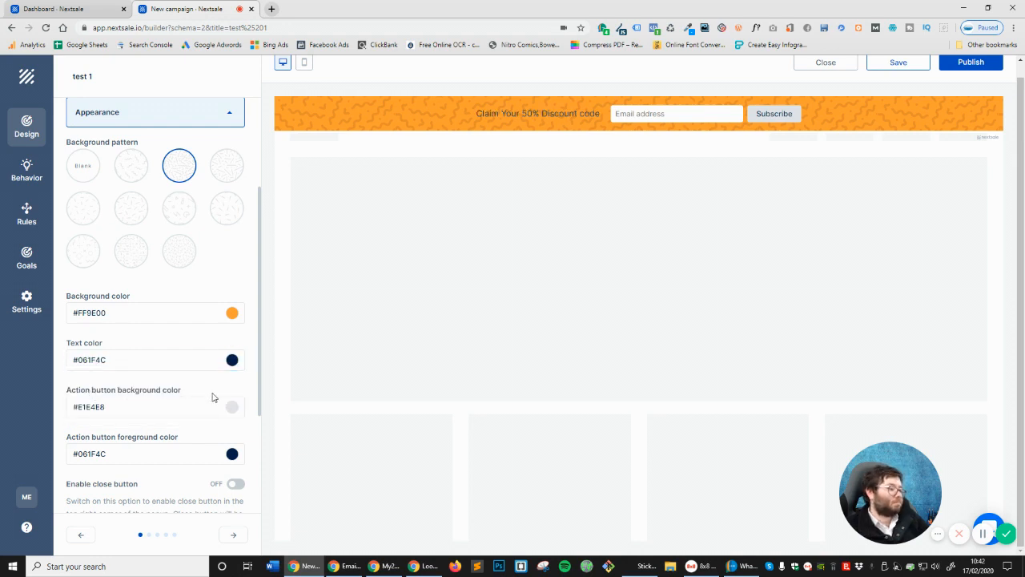
scroll(145, 369, down, 1)
click(122, 355)
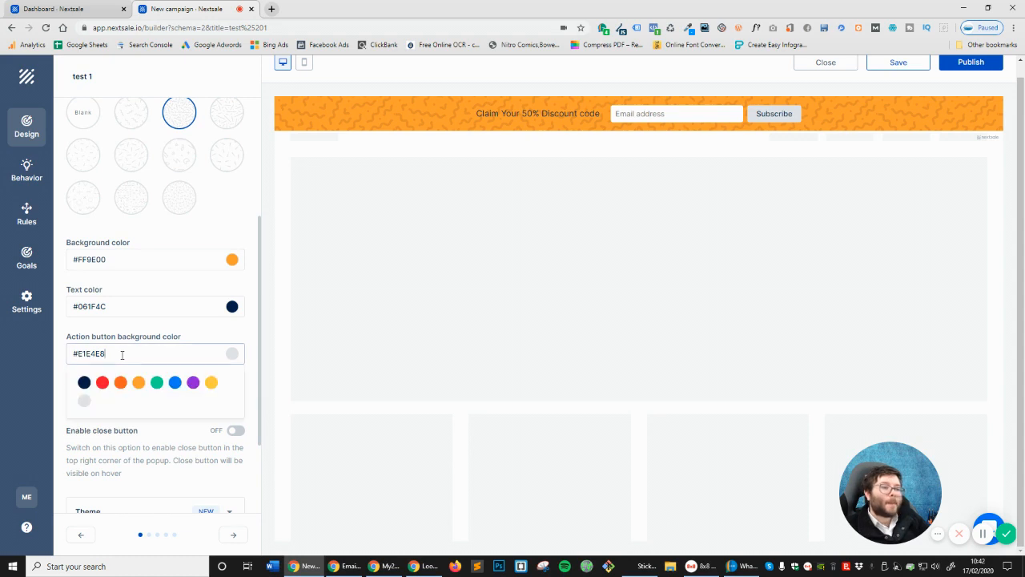
click(103, 386)
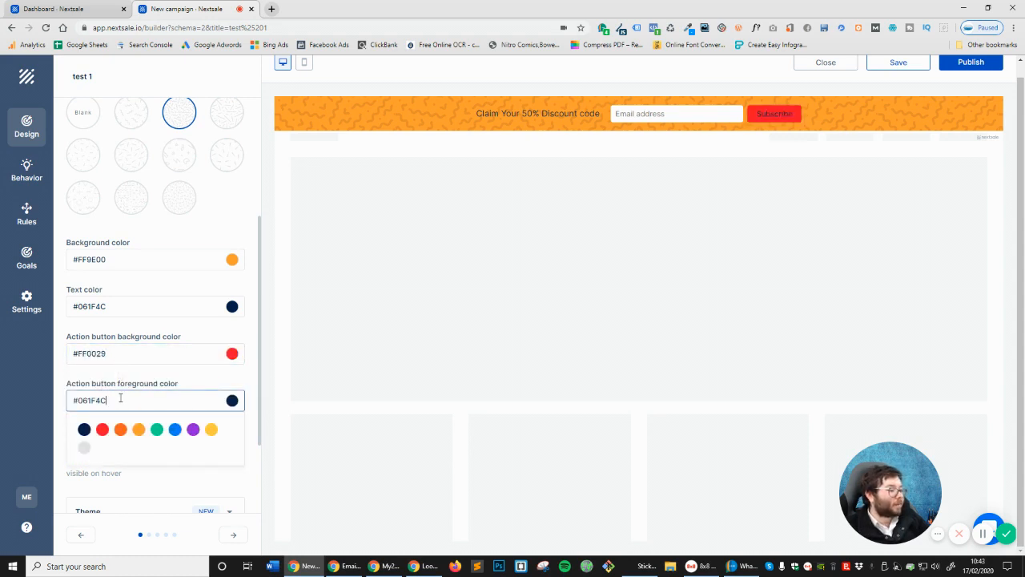
Set the Subscribe button text colour to #000 and enable the close button
click(234, 402)
click(232, 402)
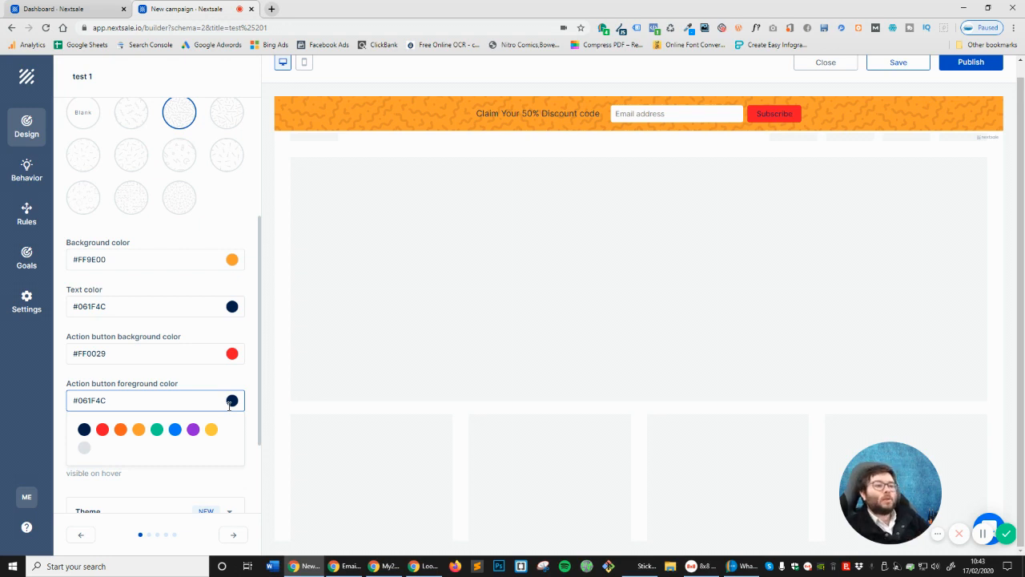
double_click(197, 402)
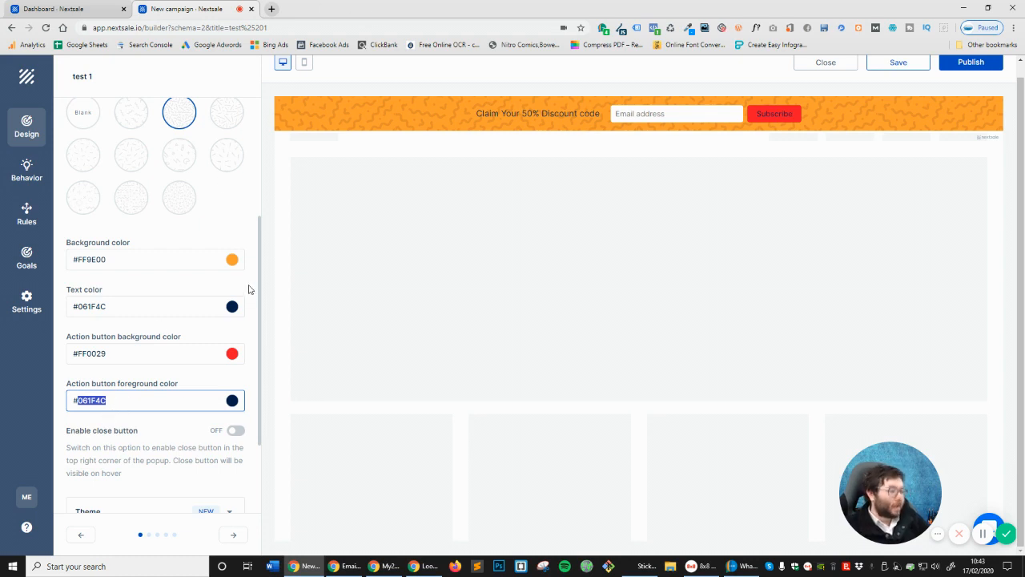
text(FFFF)
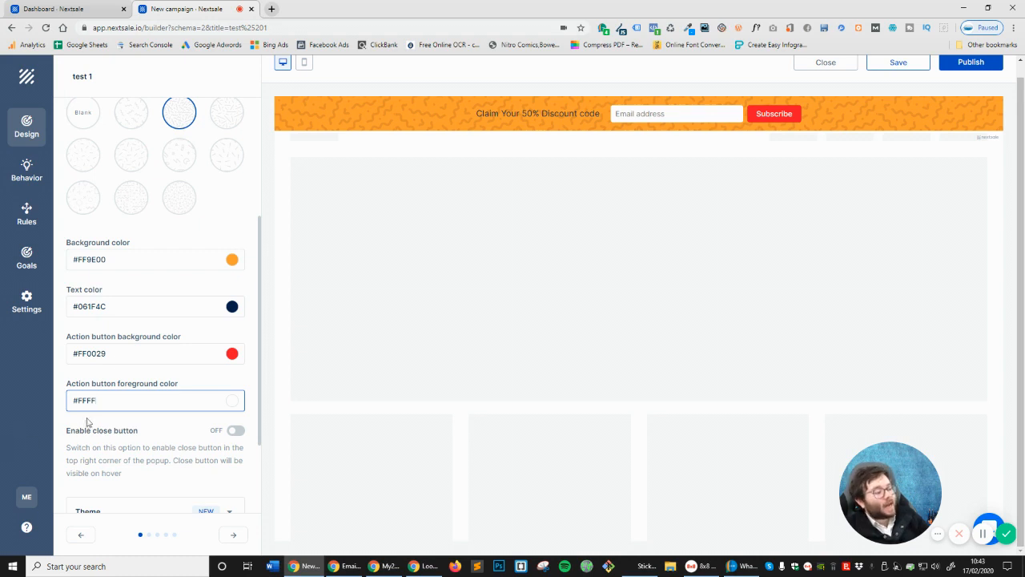
drag(80, 403, 108, 399)
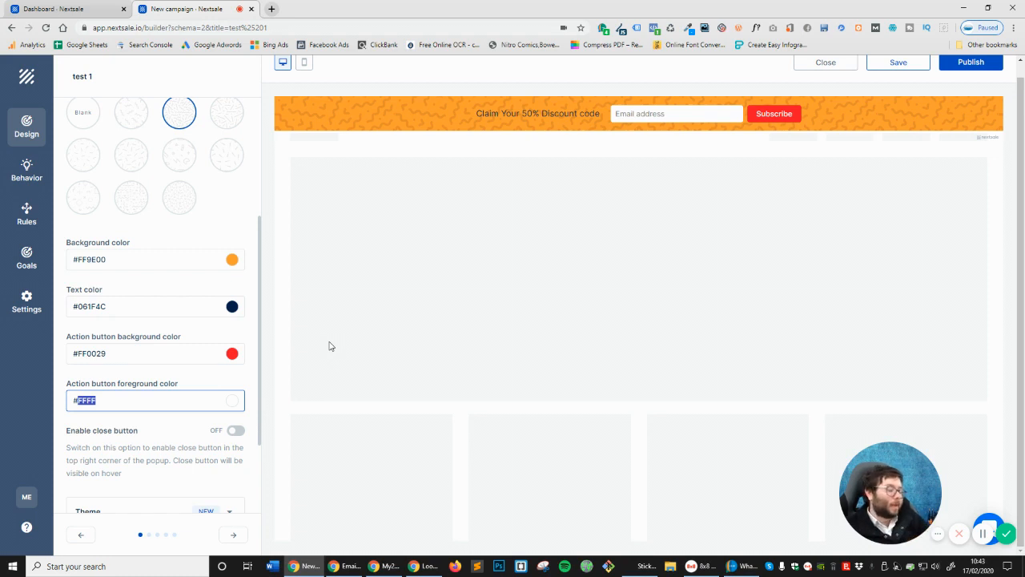
double_click(179, 397)
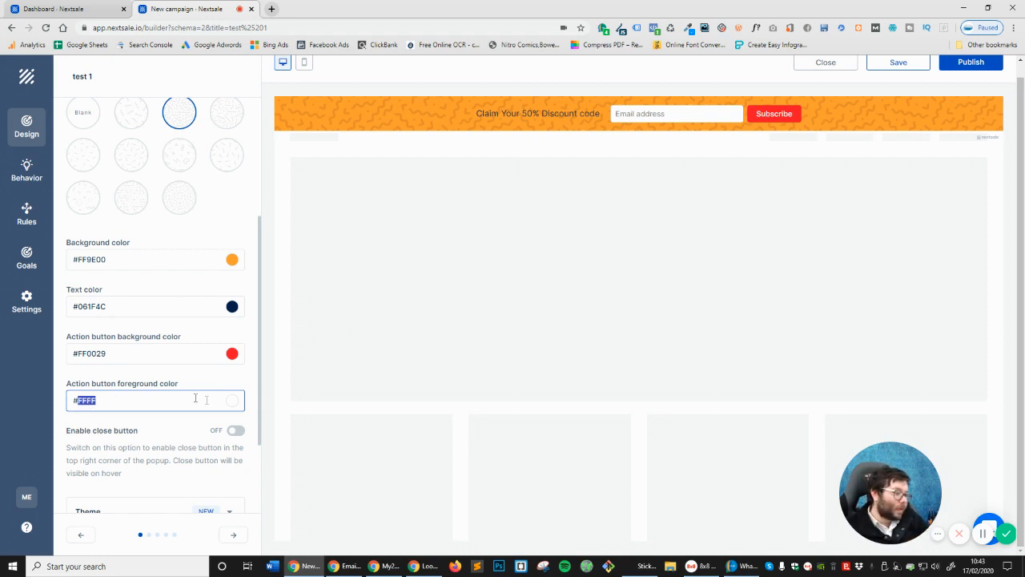
text(0000)
key(BackSpace)
click(195, 371)
scroll(235, 359, down, 2)
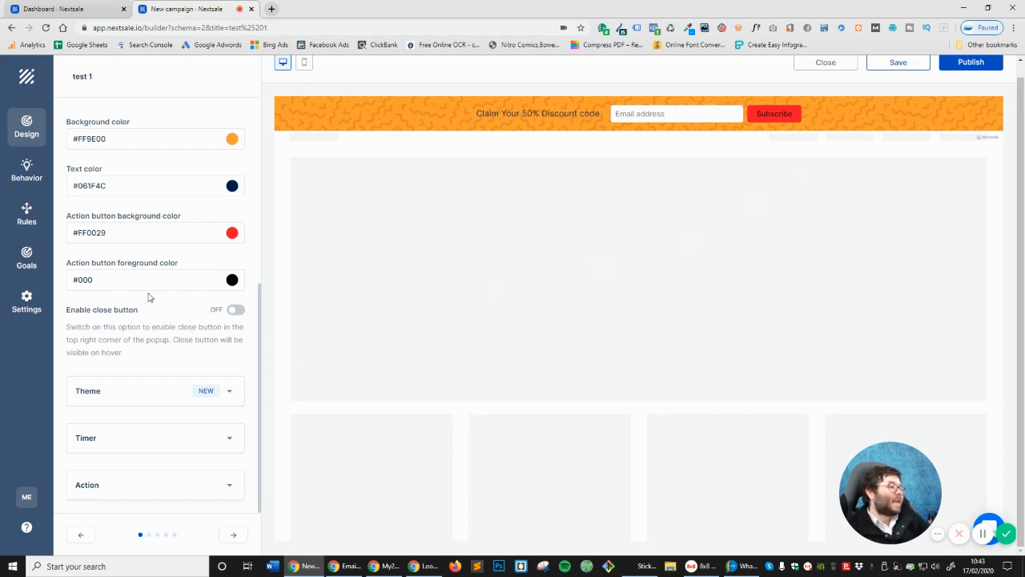
click(234, 309)
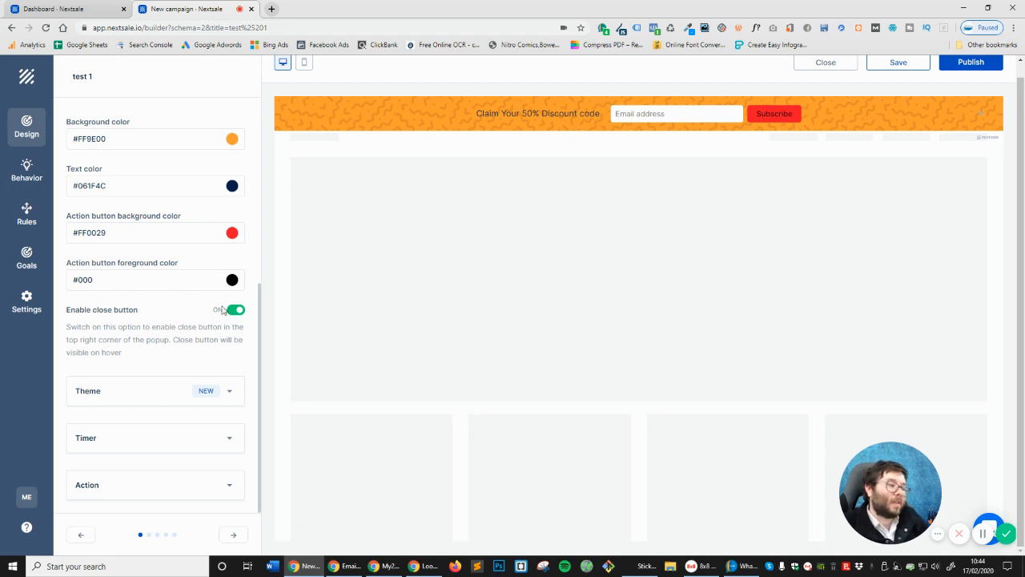
Try the Valentine's day themes and dismiss the upgrade prompts they raise
click(137, 396)
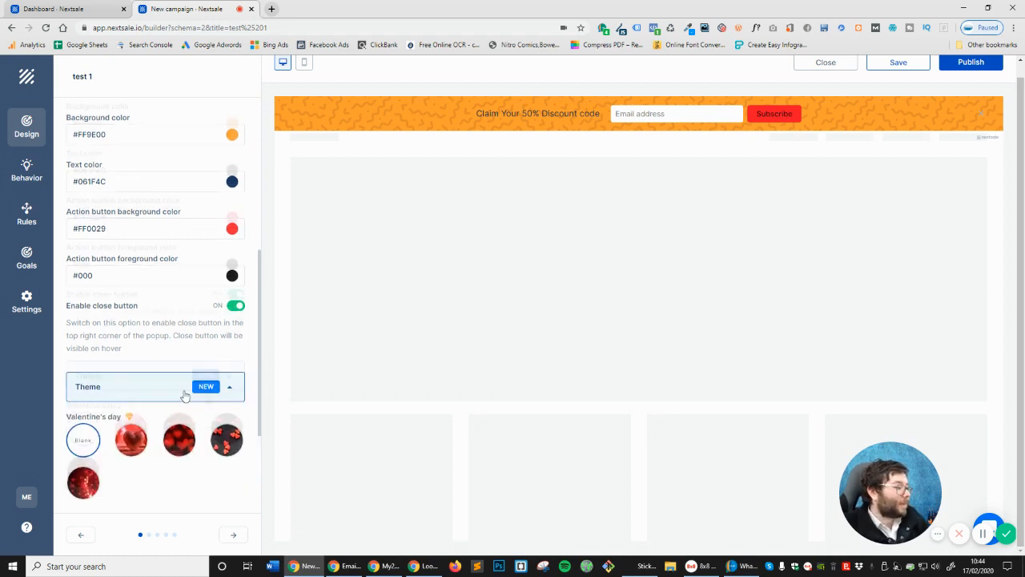
scroll(177, 391, down, 2)
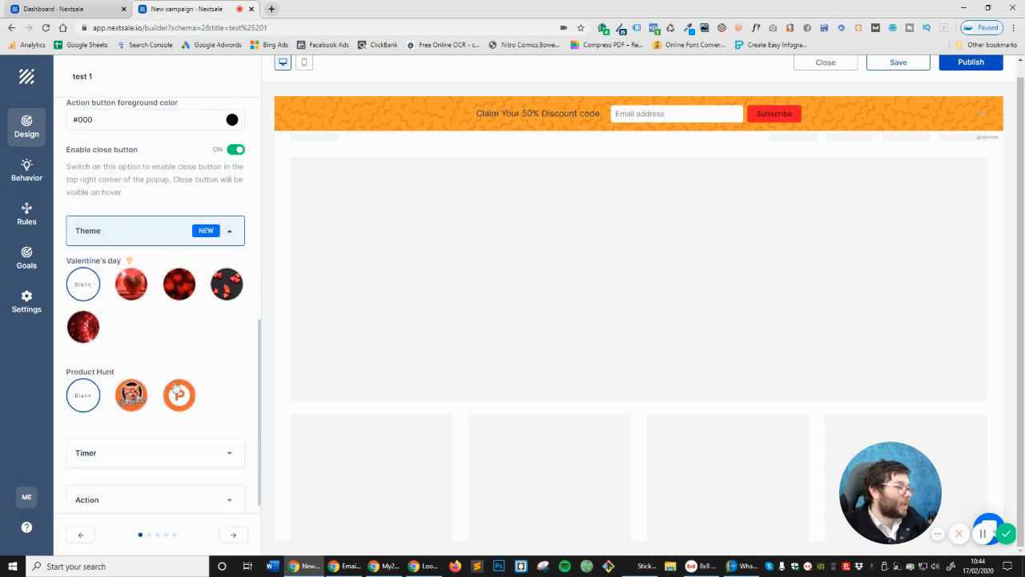
click(121, 291)
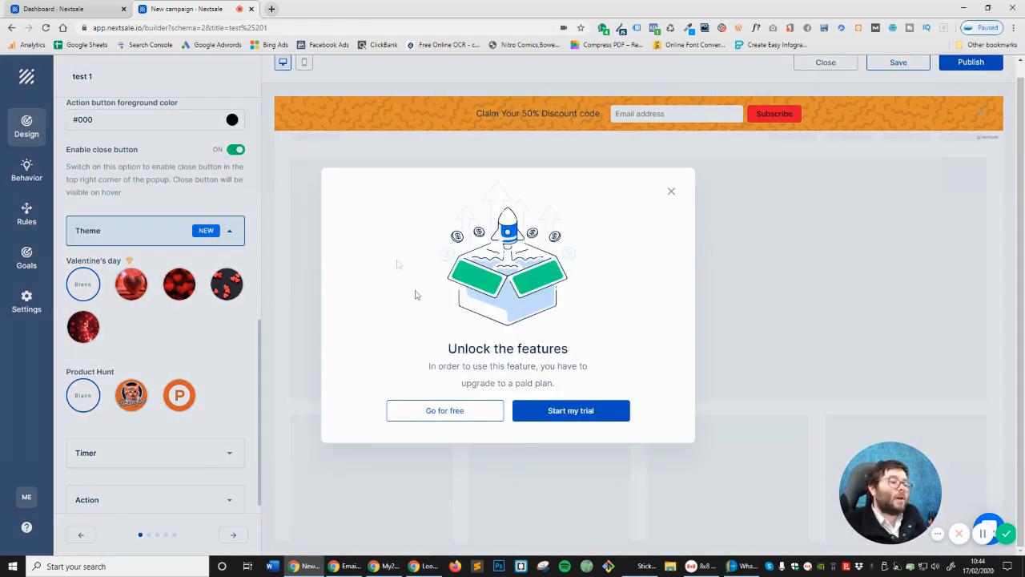
click(673, 192)
click(229, 282)
click(671, 192)
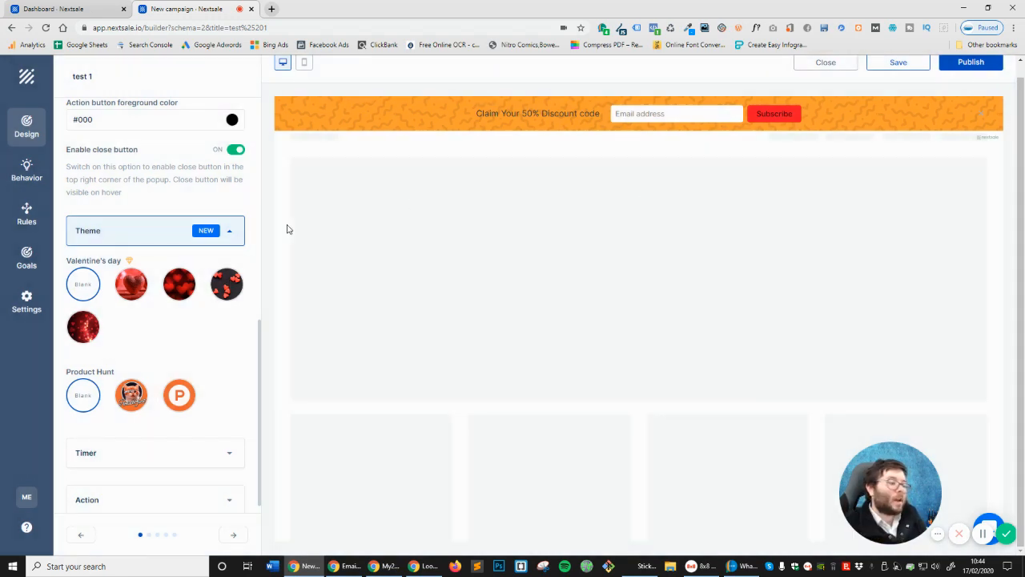
Apply the Product Hunt cat theme after briefly trying the P logo variant
click(132, 400)
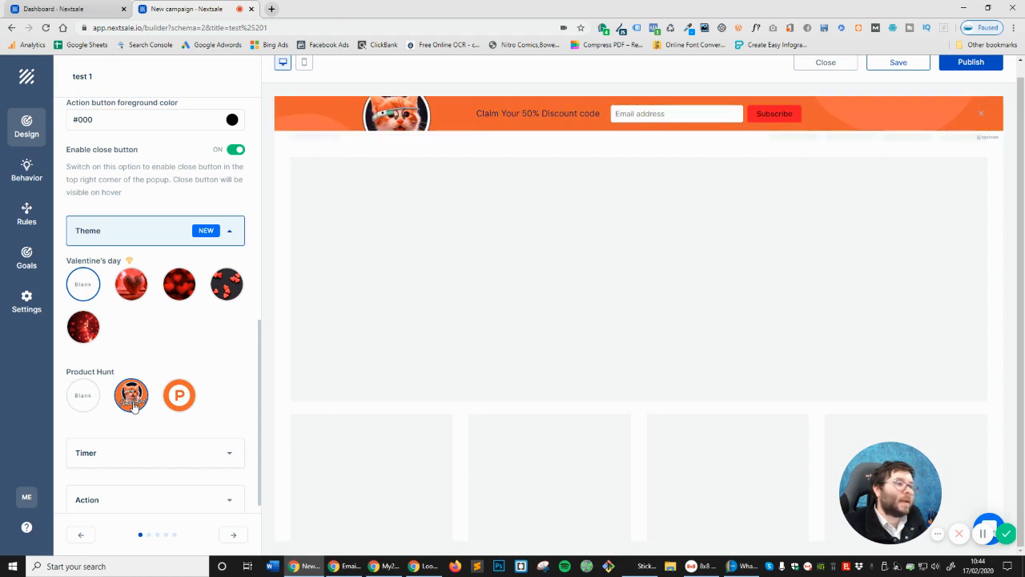
click(182, 394)
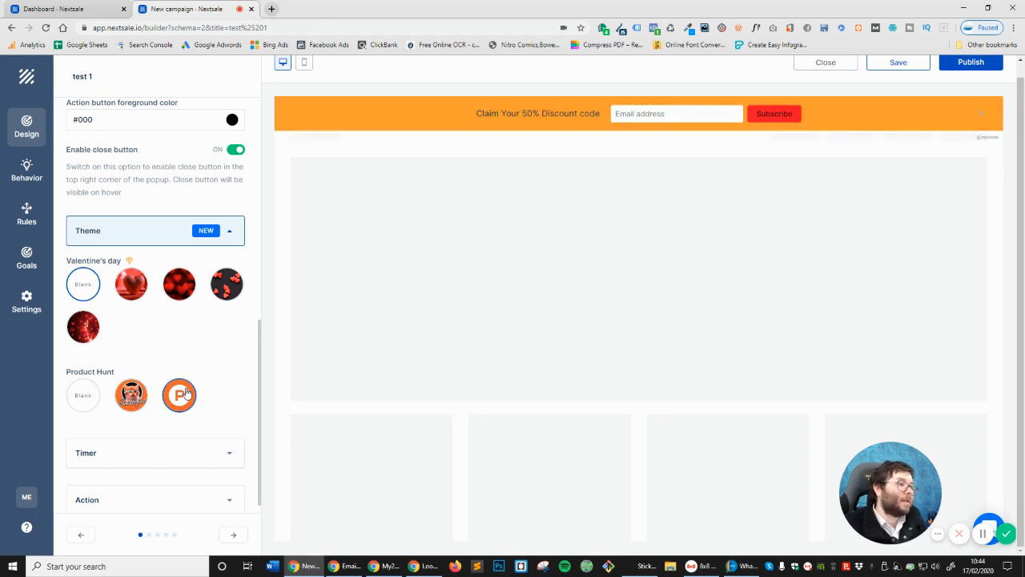
click(122, 398)
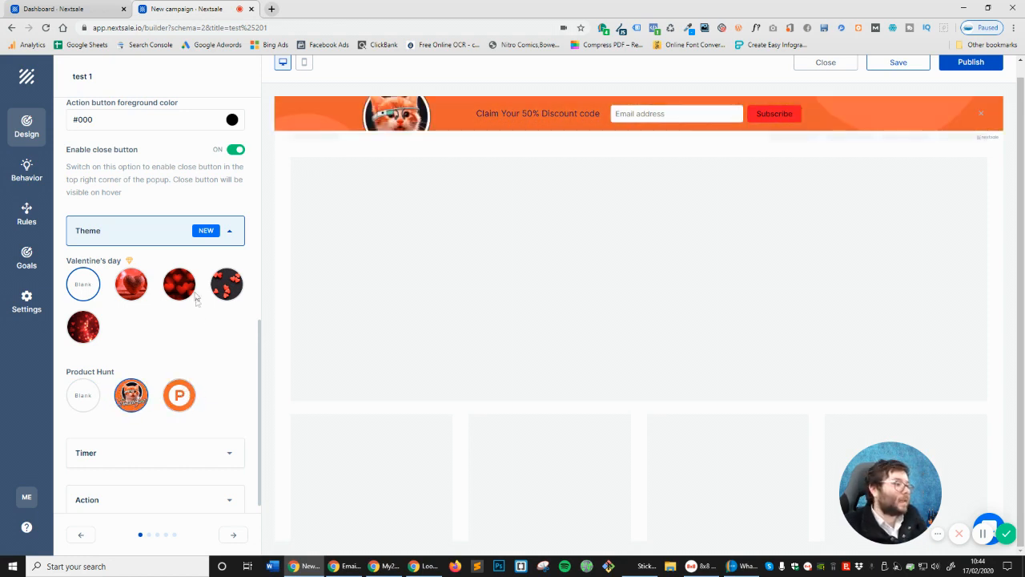
click(154, 238)
click(183, 433)
click(143, 377)
Set the timer type to Due date ending 29 February 2020, showing 1 week 4 days
click(151, 439)
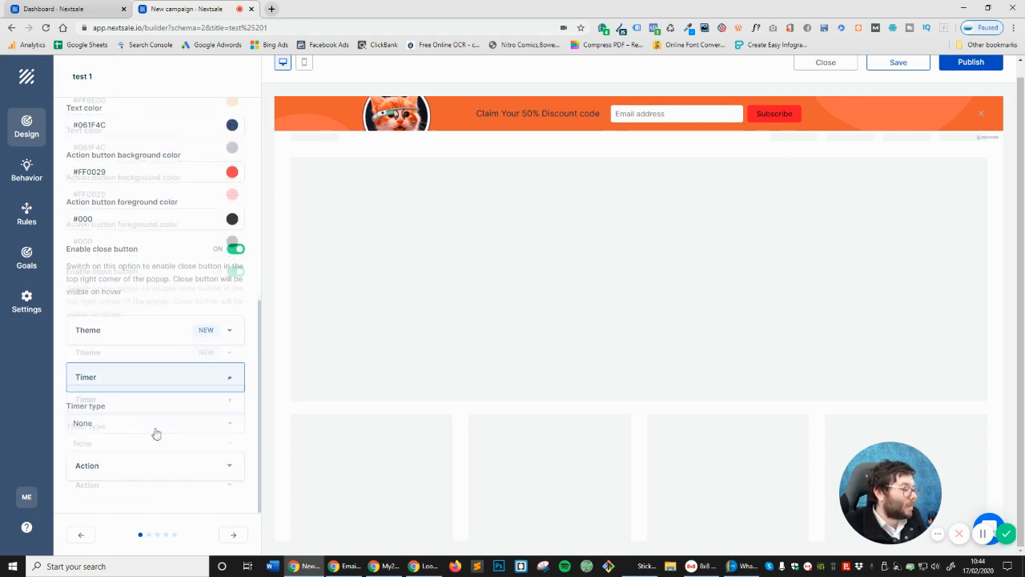
click(137, 420)
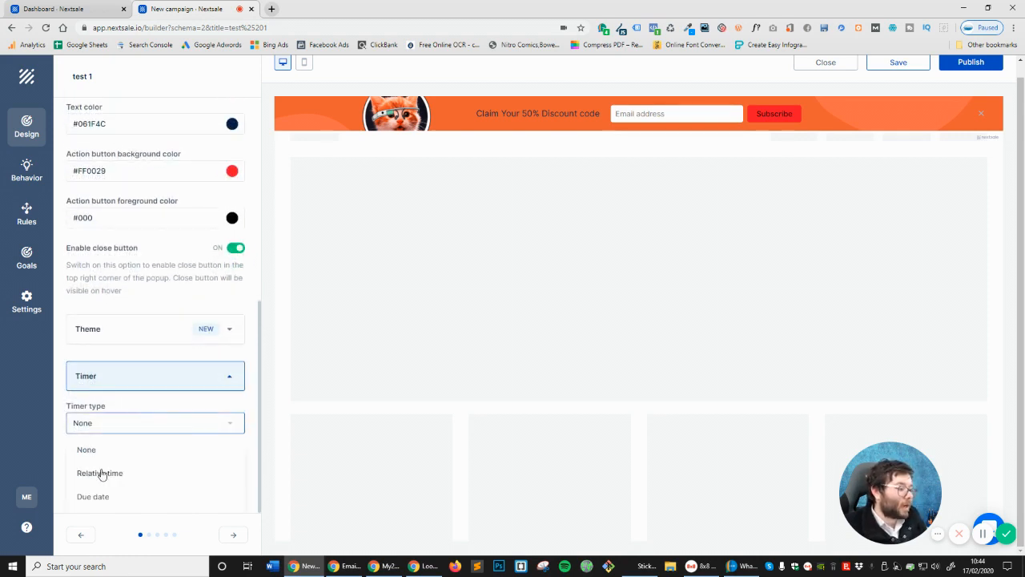
click(126, 499)
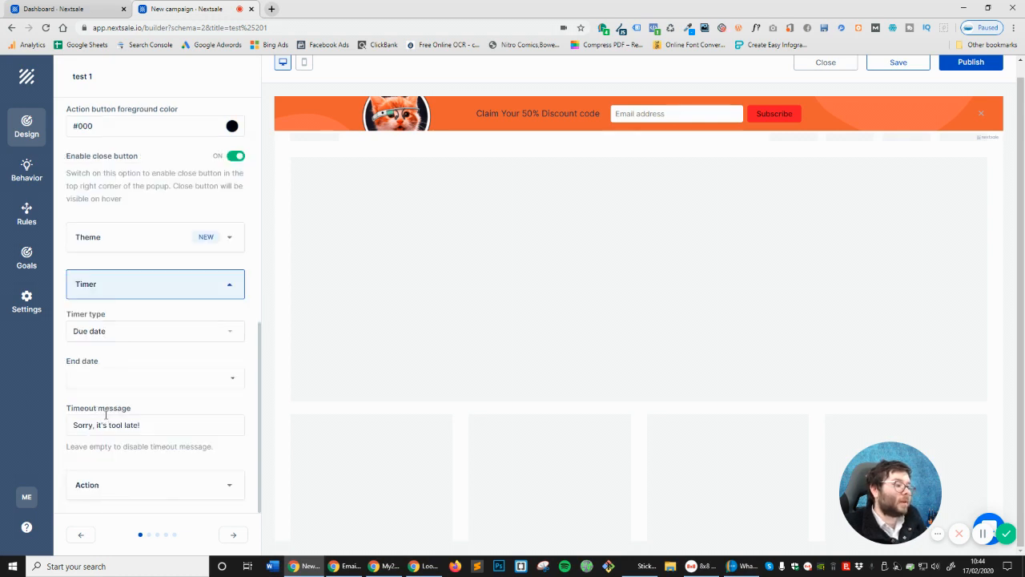
click(133, 379)
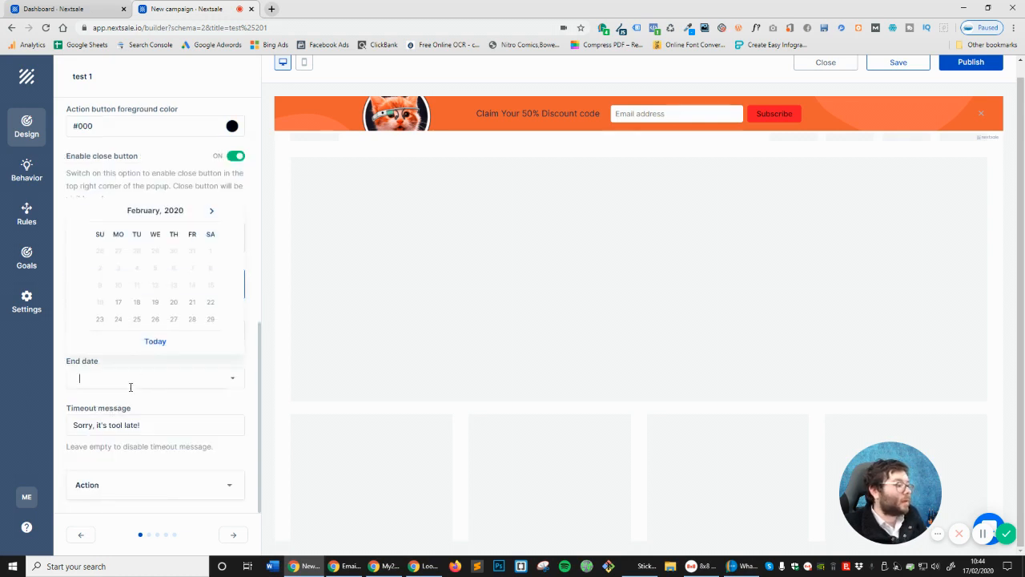
click(211, 319)
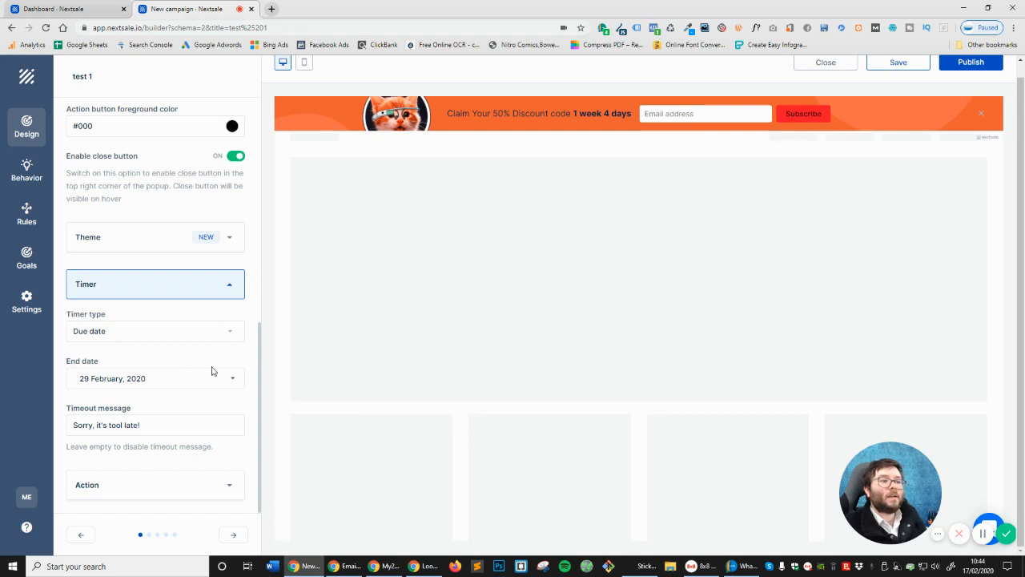
drag(574, 114, 633, 114)
click(138, 480)
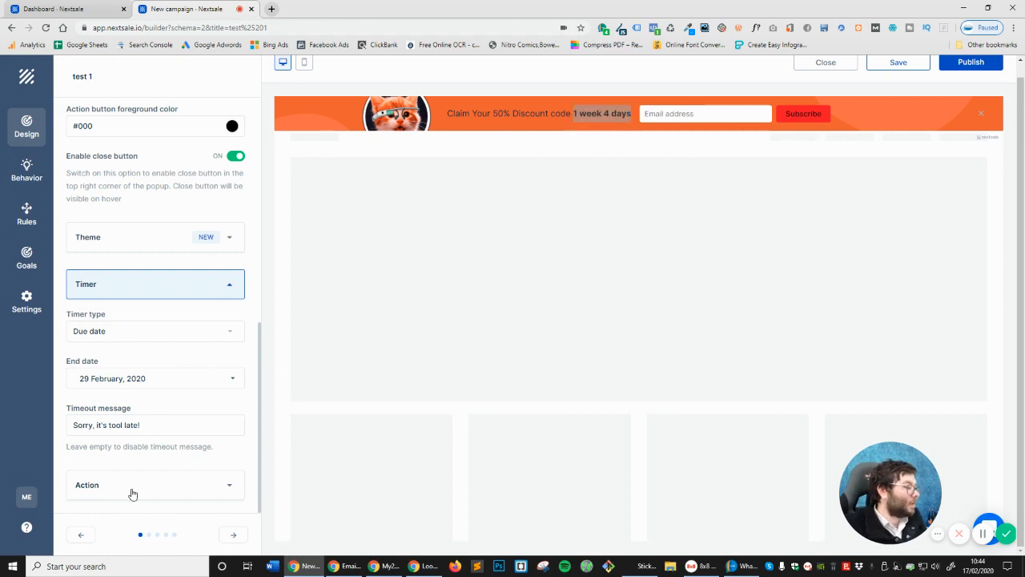
scroll(159, 403, down, 3)
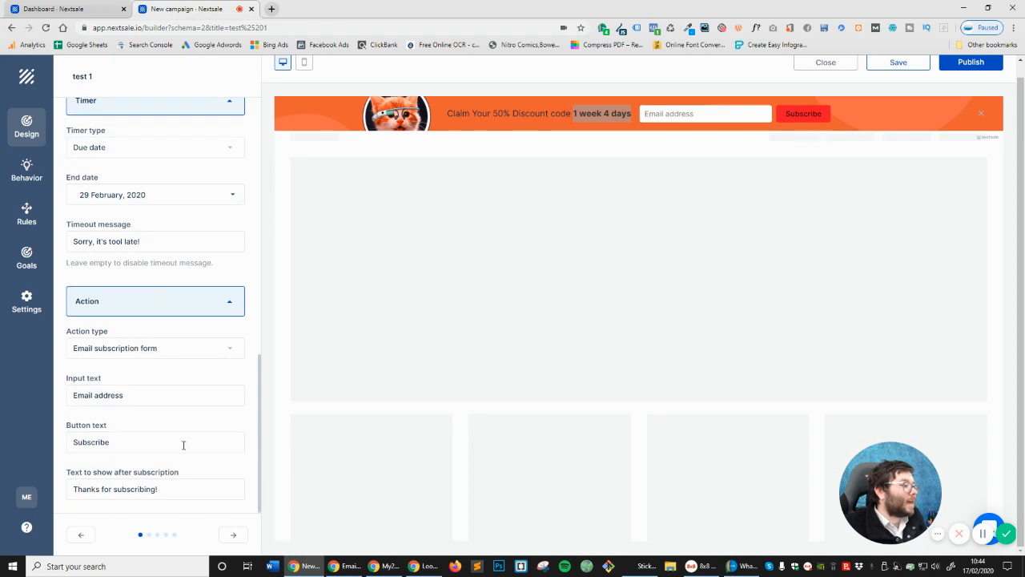
Compare the action types and settle on the Phone subscription form
click(117, 356)
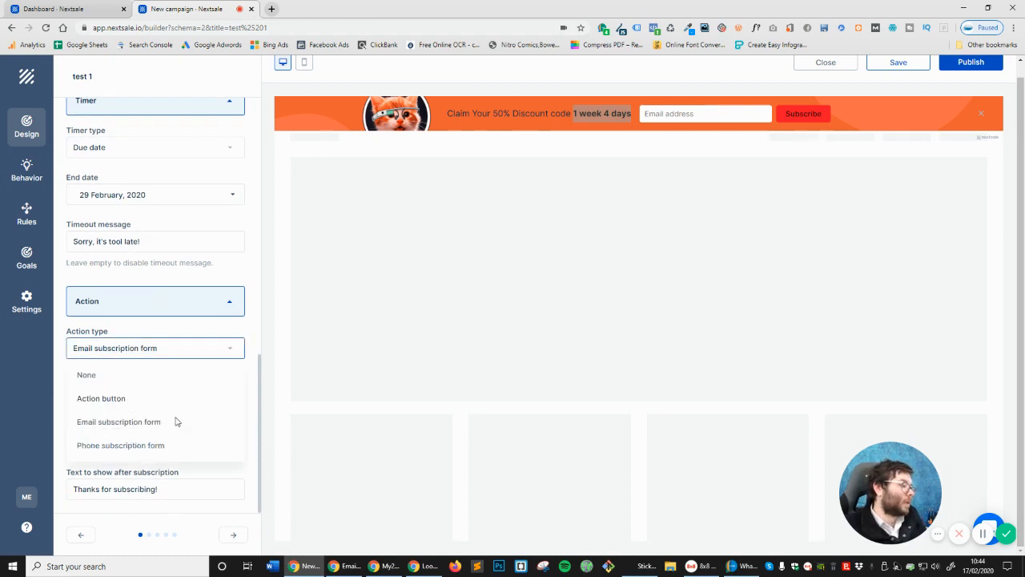
click(151, 446)
click(158, 353)
click(110, 422)
click(151, 348)
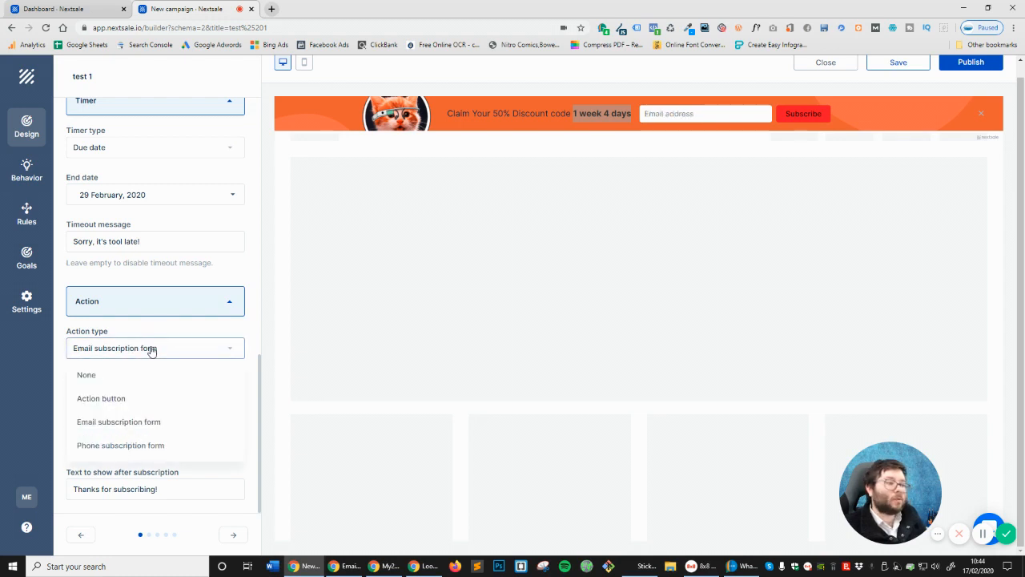
click(120, 398)
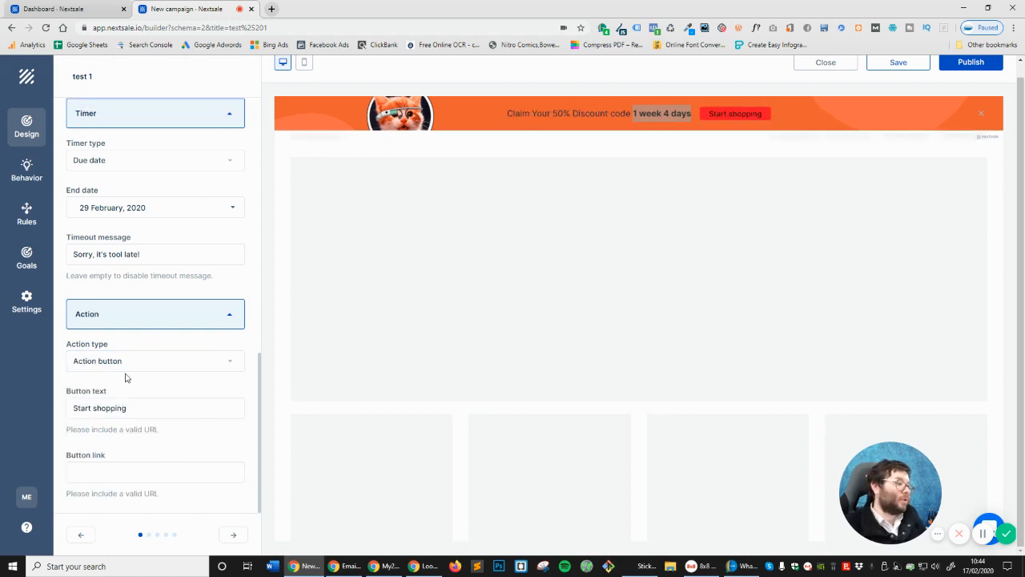
click(145, 364)
click(102, 437)
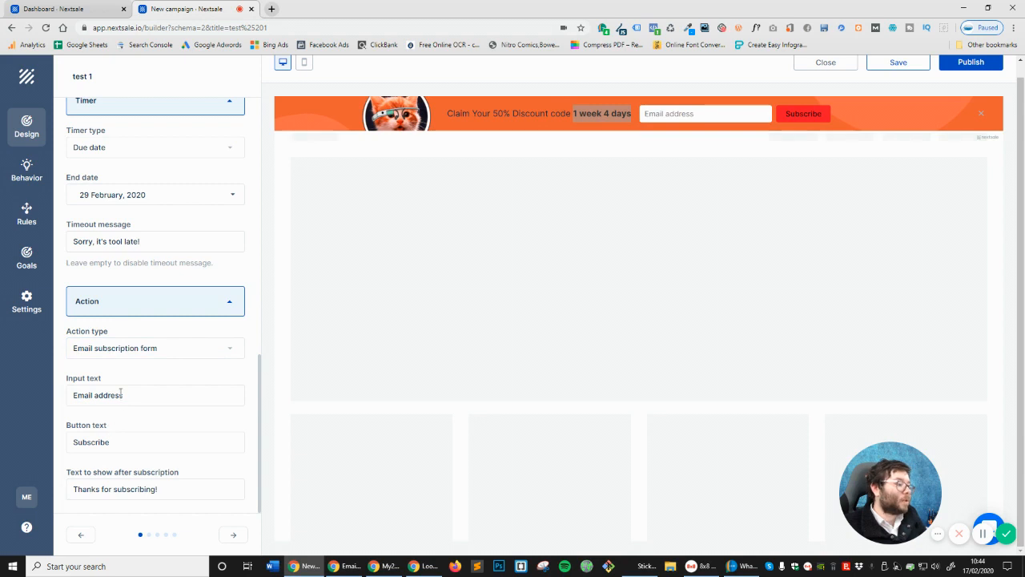
click(136, 361)
click(128, 444)
Change the phone field's input text to 'Enter Phone number'
right_click(124, 470)
click(108, 389)
double_click(113, 398)
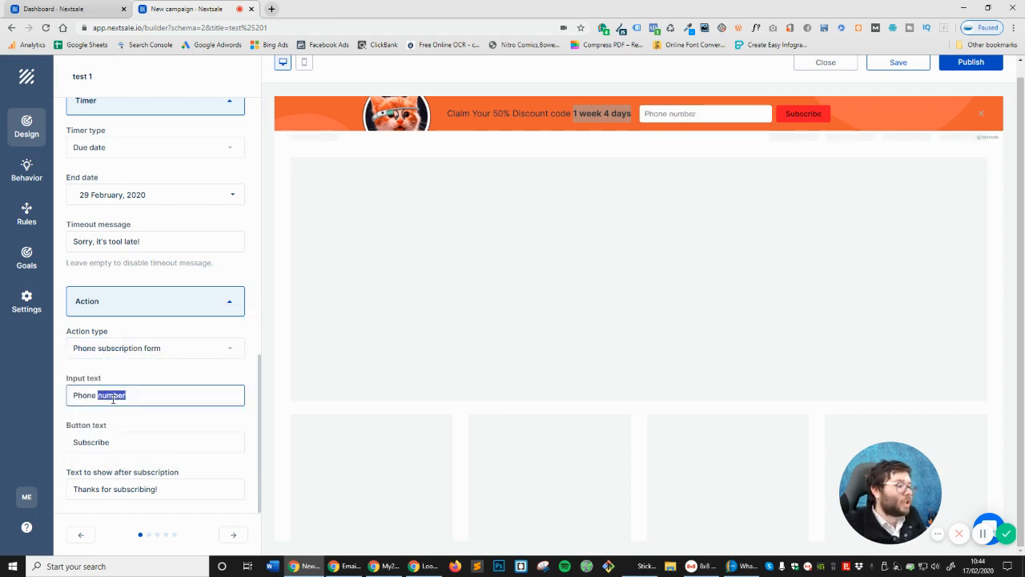
click(124, 399)
click(71, 394)
text(Enter)
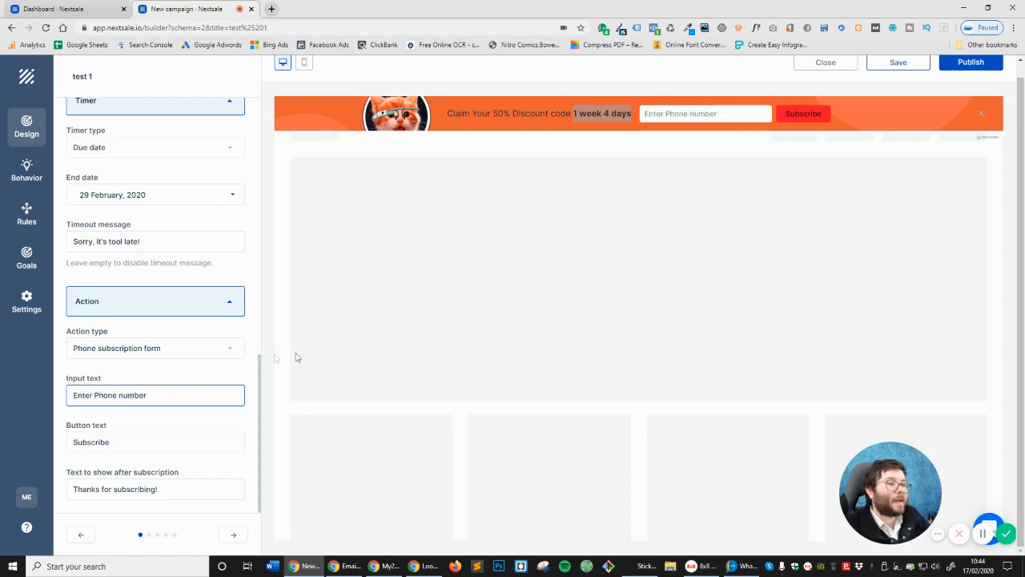
double_click(166, 439)
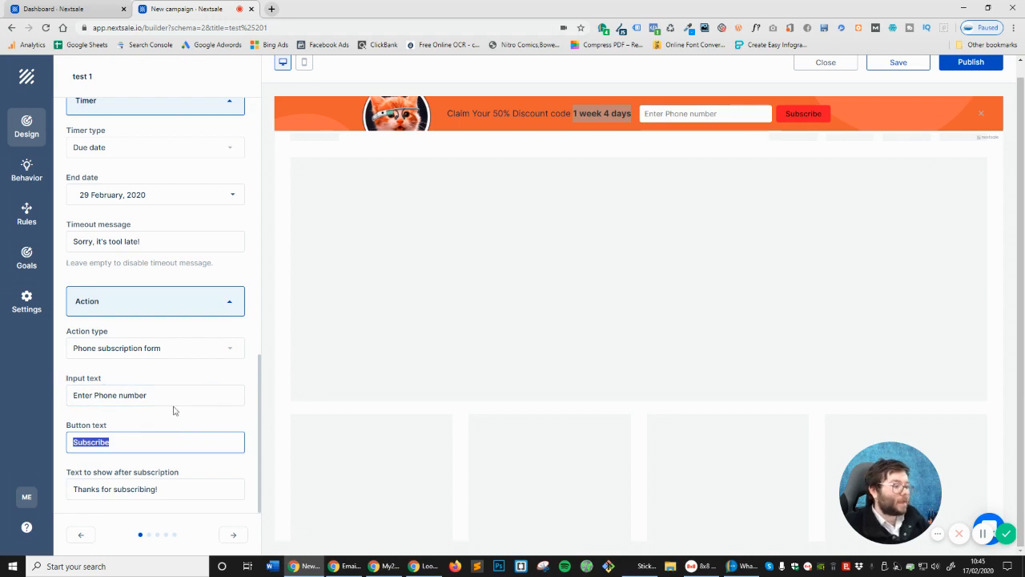
click(160, 490)
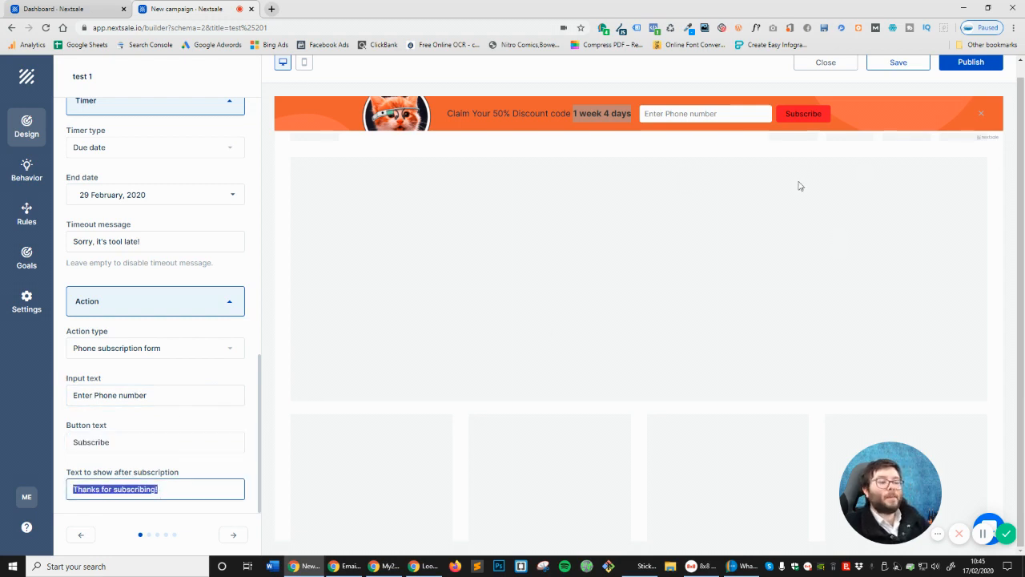
Keep the bar visible while scrolling and stop it pushing the page down
click(233, 535)
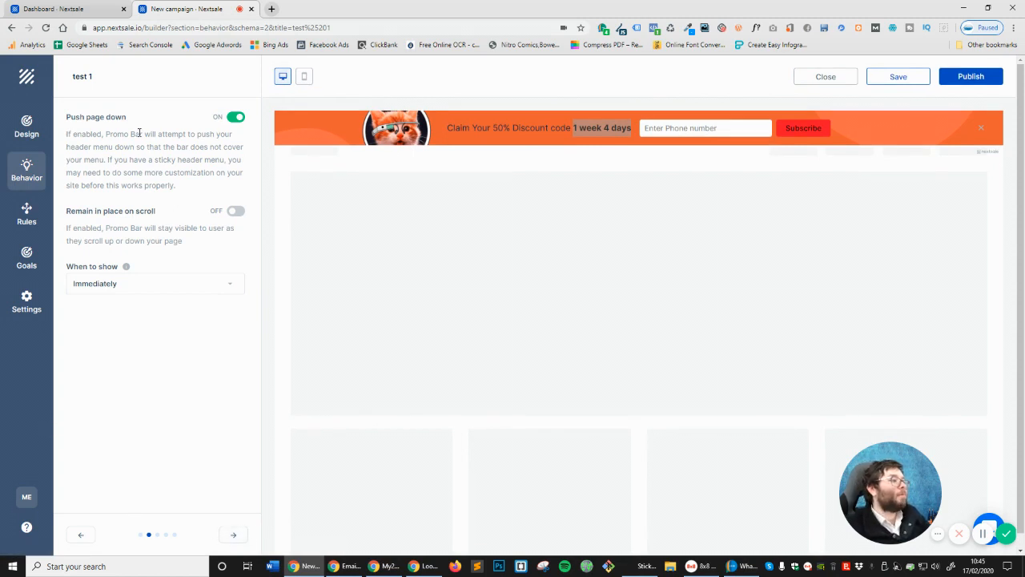
click(234, 212)
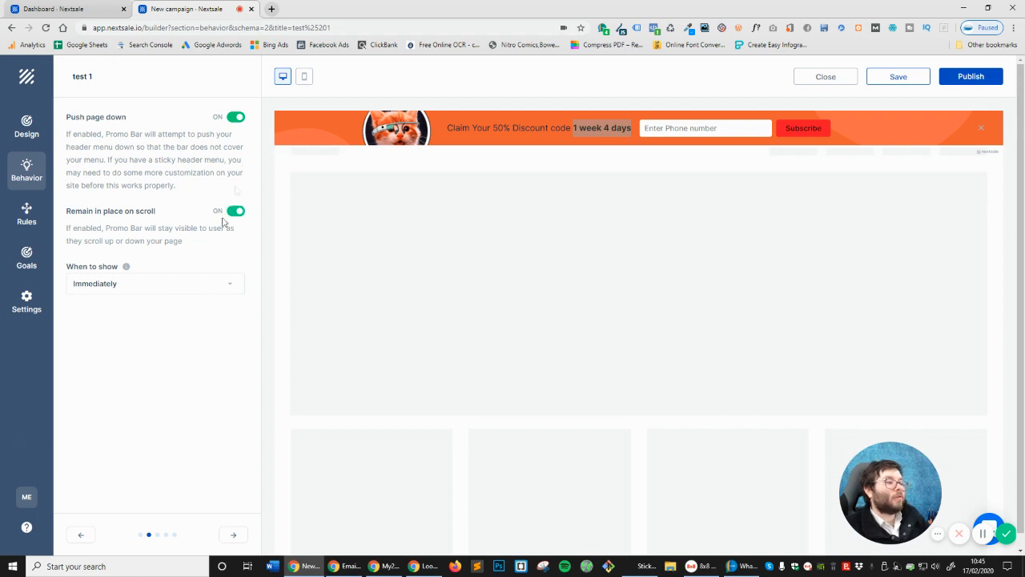
click(236, 117)
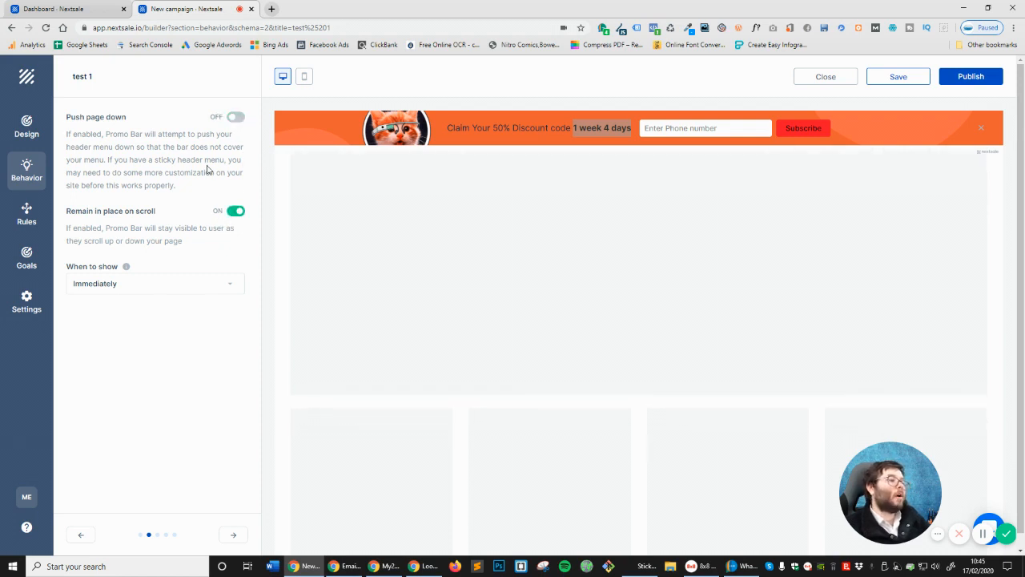
click(236, 118)
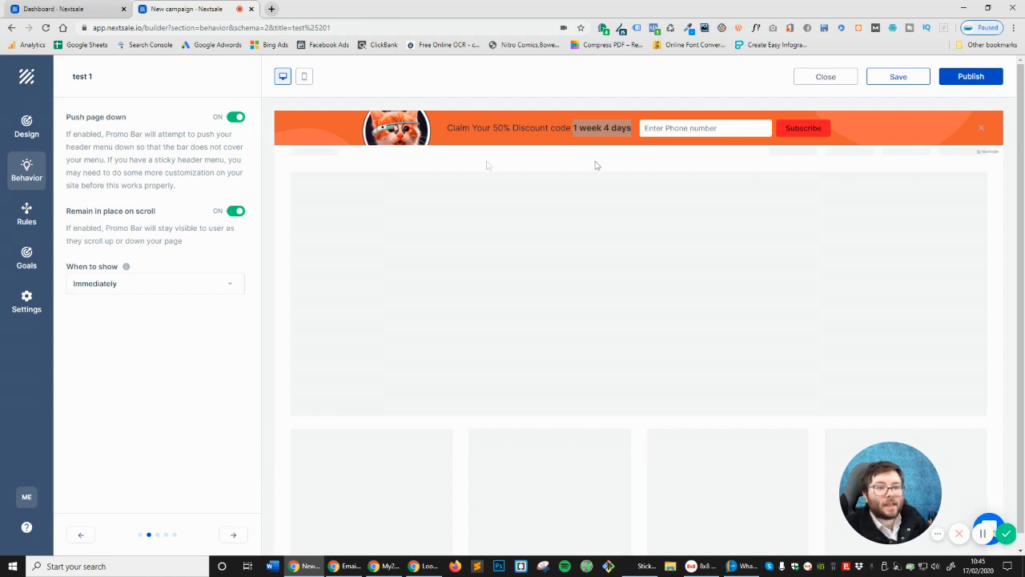
click(237, 120)
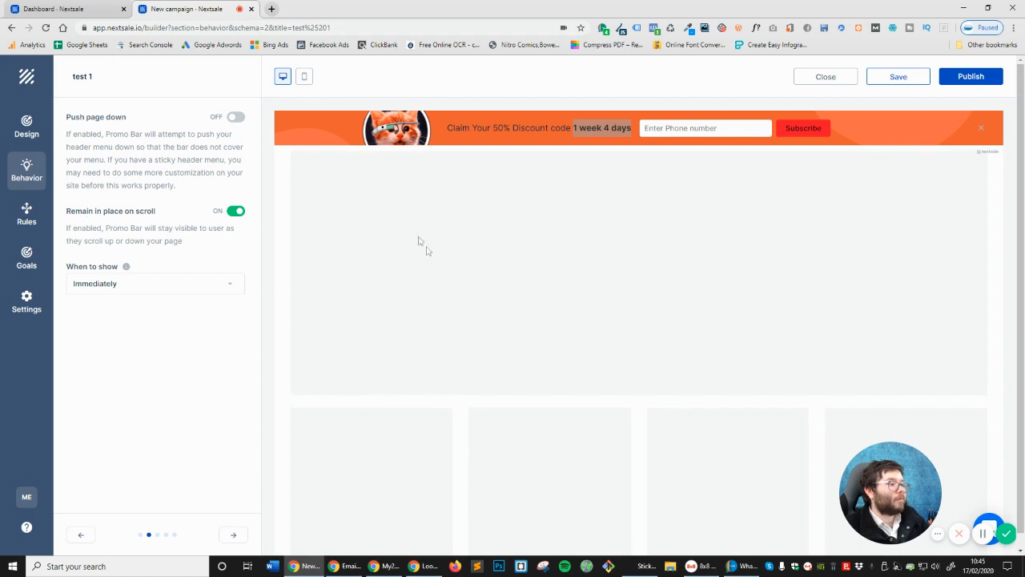
scroll(403, 229, down, 1)
Try a 10-second display delay, then set When to show back to Immediately
click(118, 290)
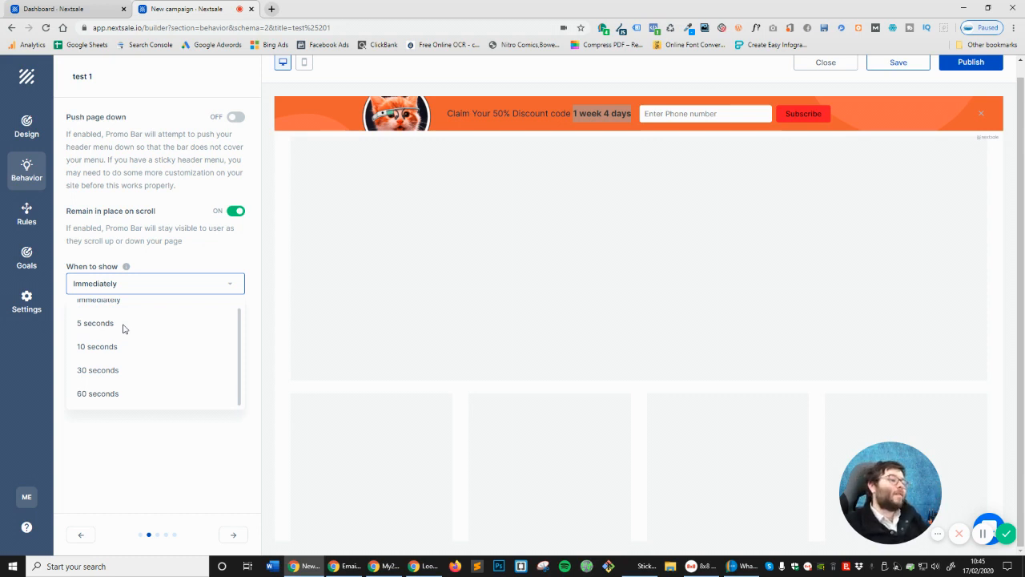
scroll(126, 352, up, 1)
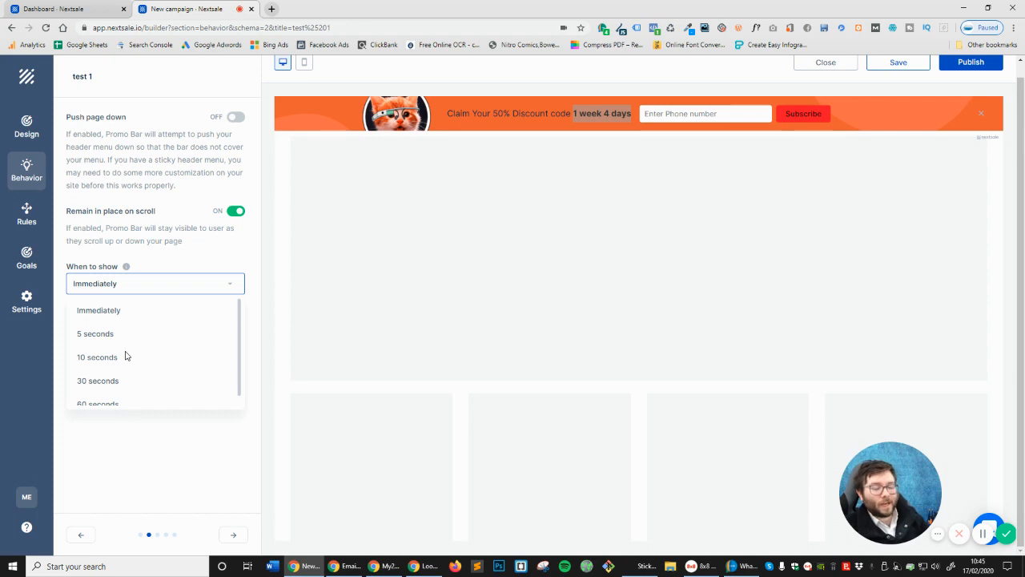
scroll(125, 355, down, 1)
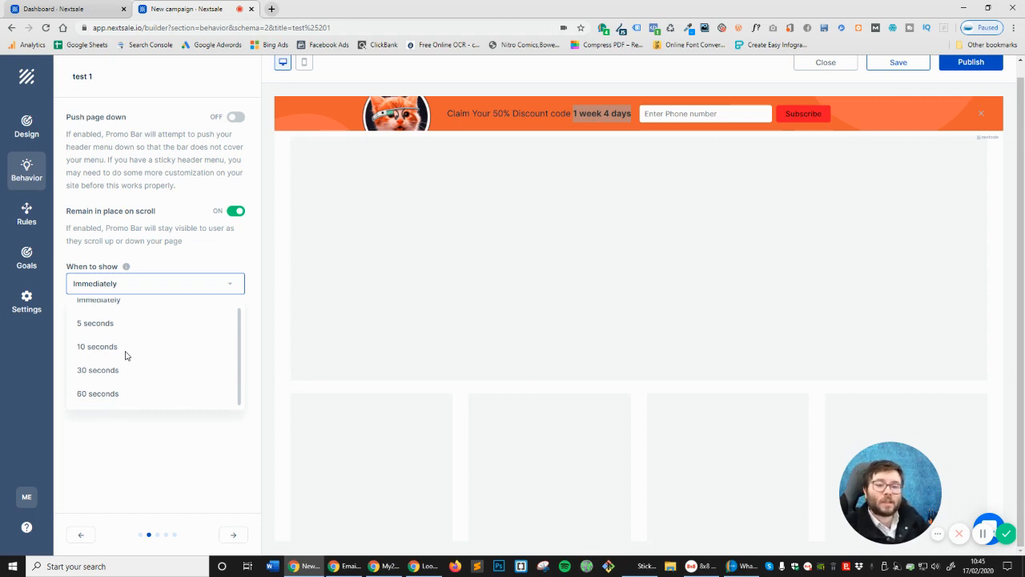
click(152, 424)
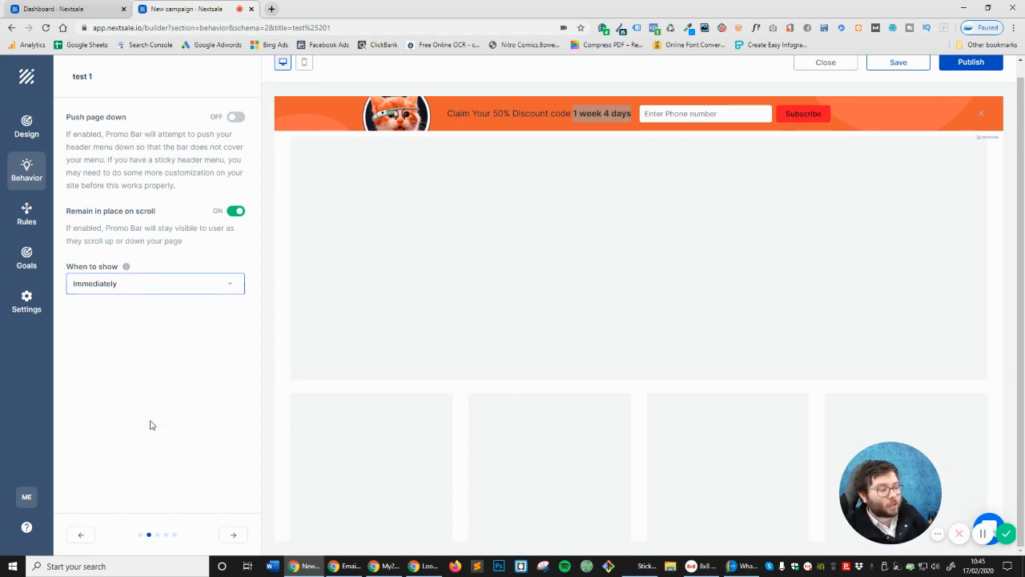
click(110, 289)
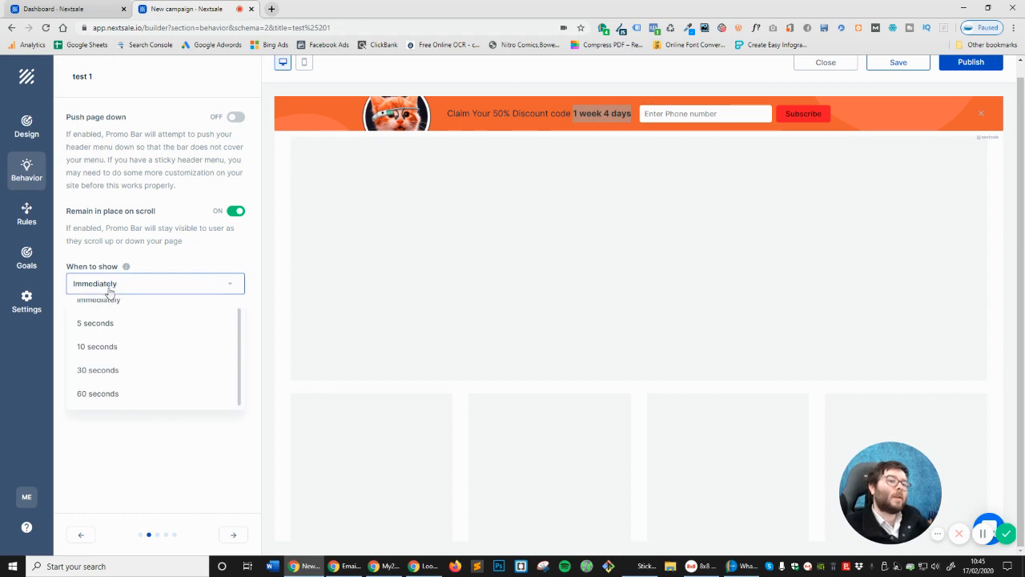
click(109, 351)
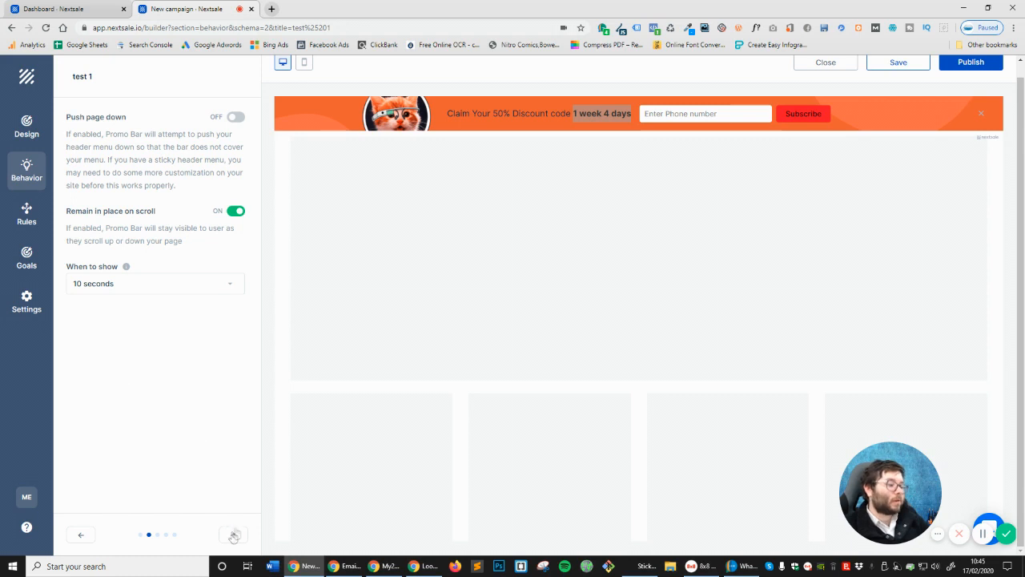
click(153, 290)
click(125, 301)
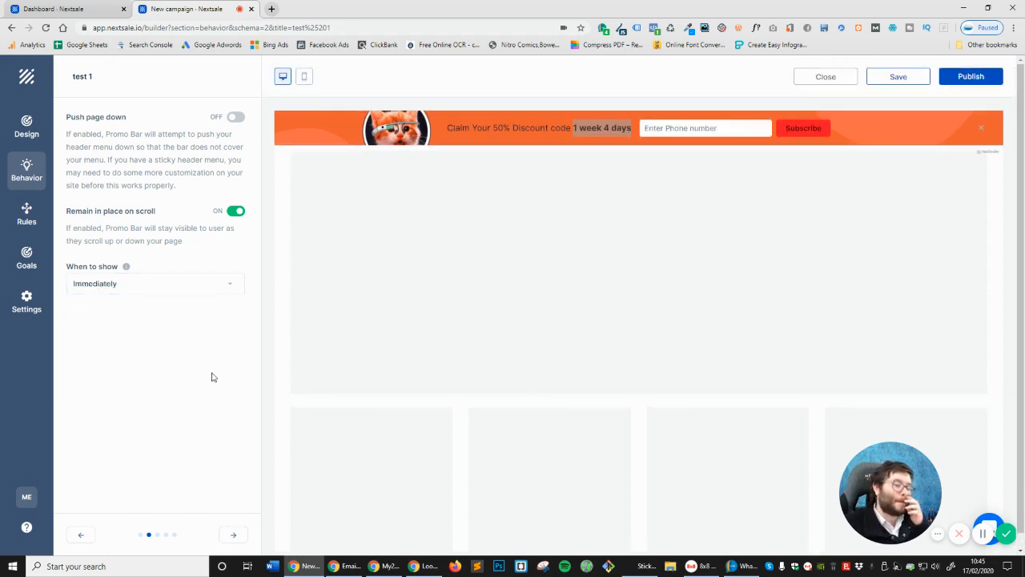
click(241, 536)
click(166, 130)
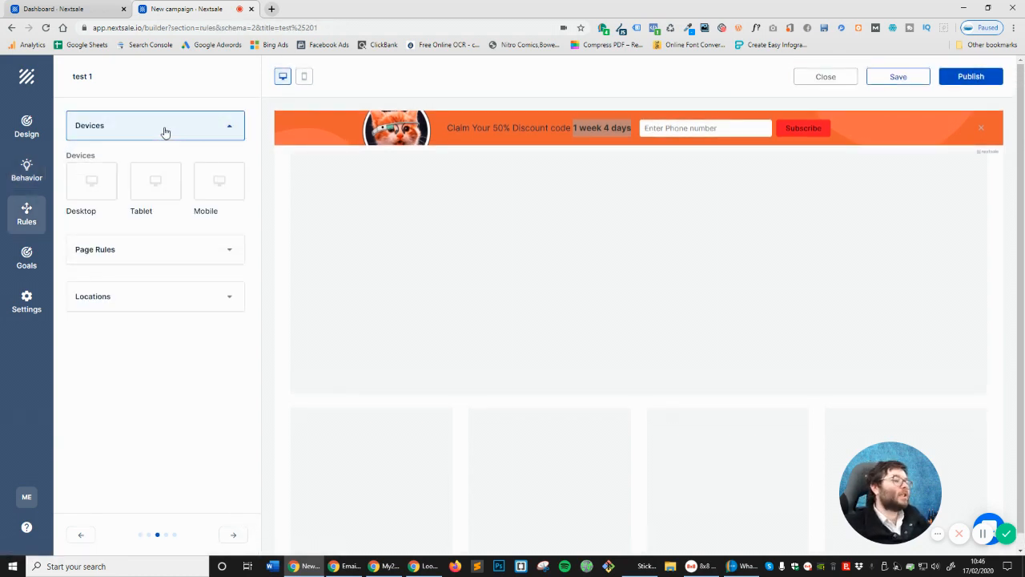
Target the promo bar at Desktop, Tablet and Mobile devices
click(165, 253)
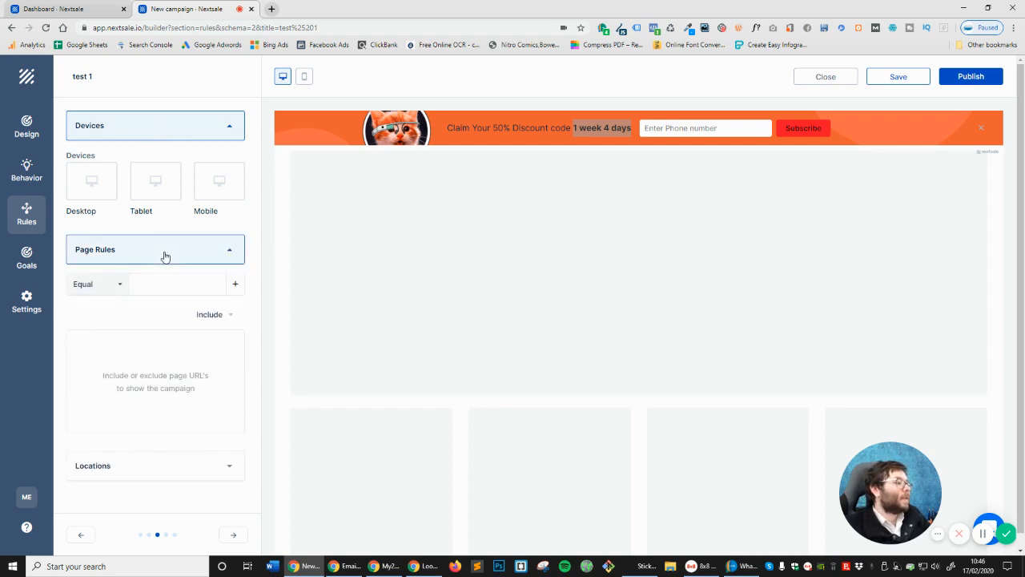
click(149, 133)
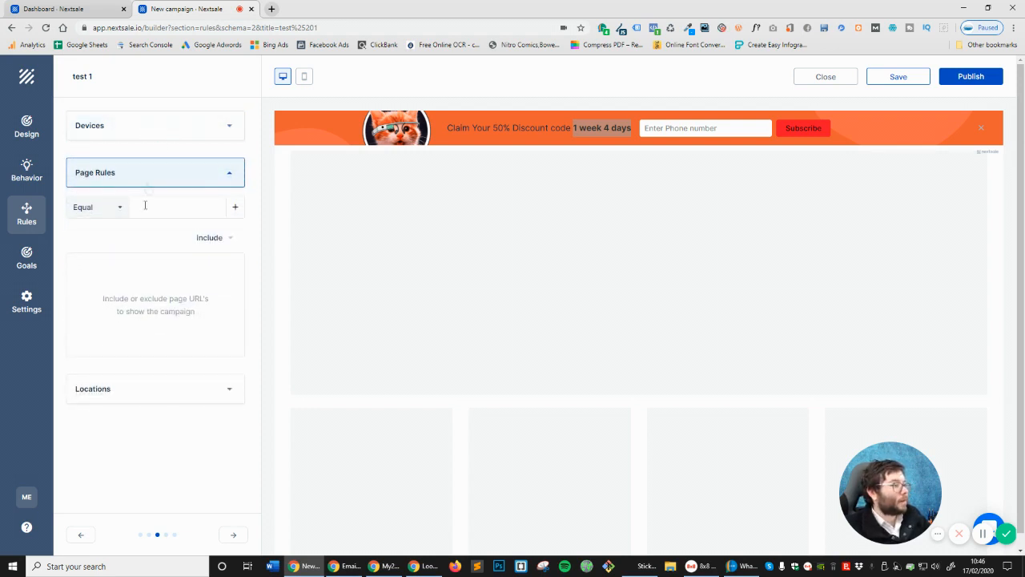
click(138, 181)
click(147, 220)
click(144, 141)
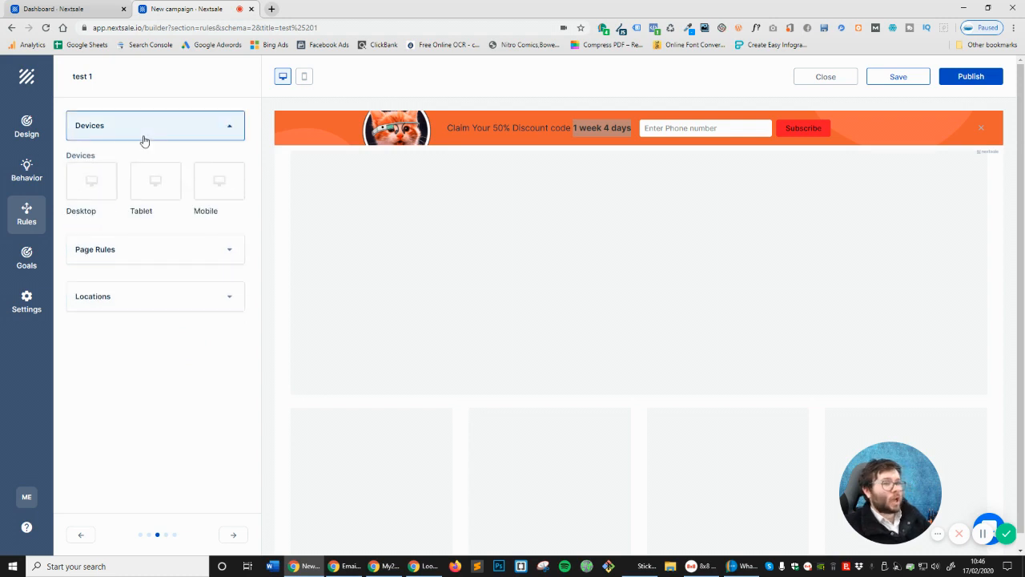
click(96, 192)
click(158, 189)
click(221, 186)
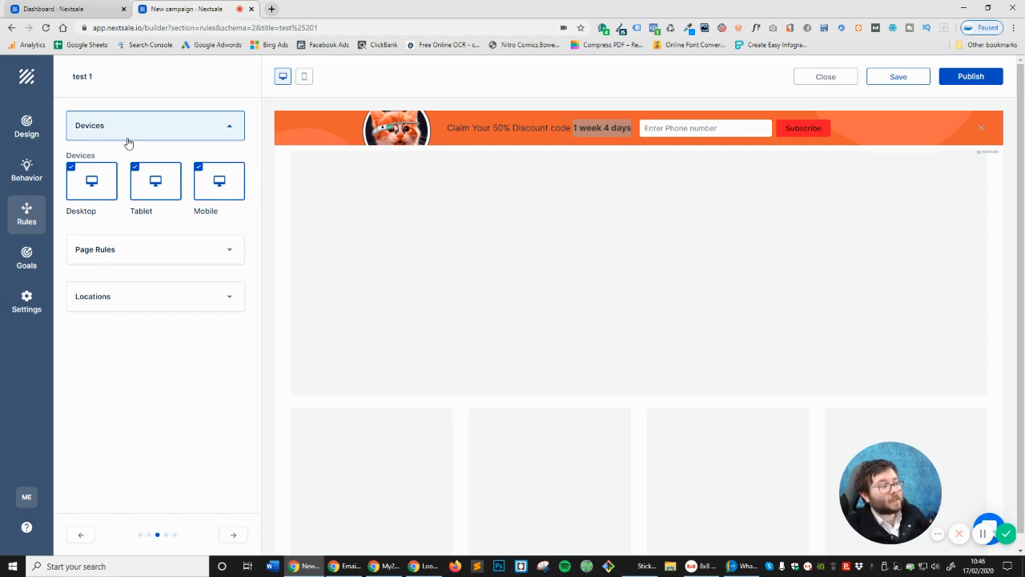
Copy the website's home page URL from a new tab into the Page Rules URL field
click(120, 252)
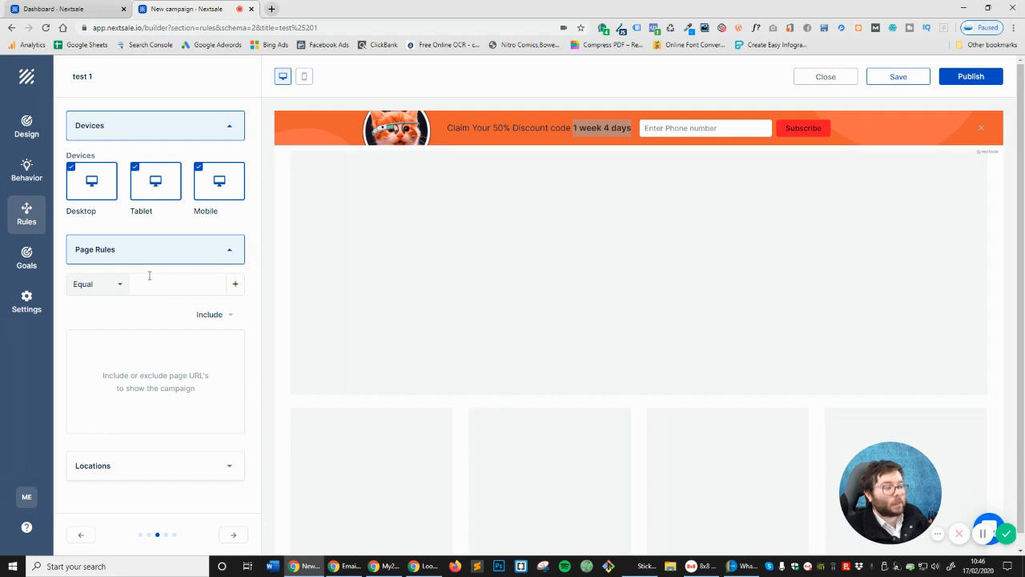
click(271, 9)
text(marty)
key(Return)
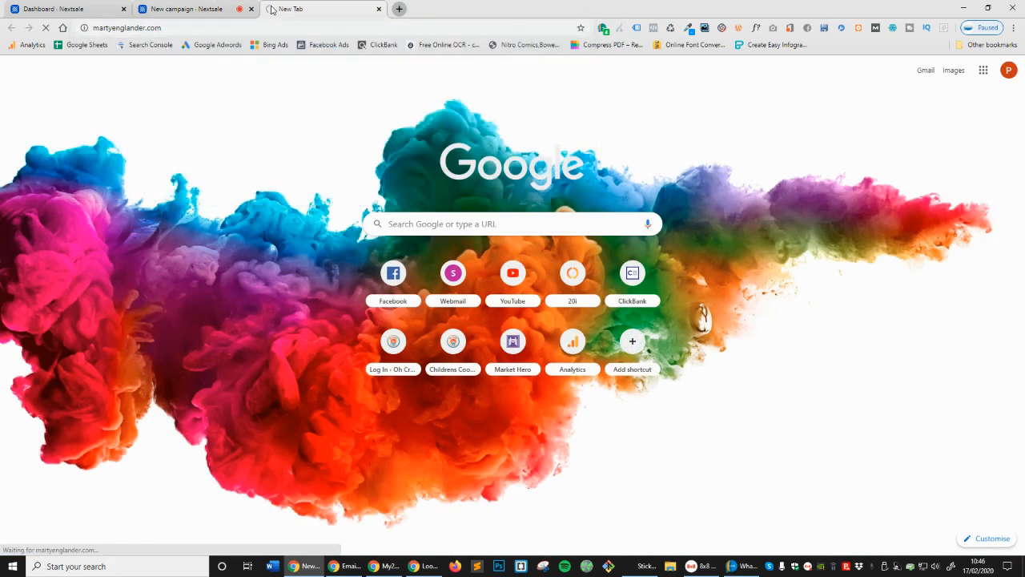
click(171, 27)
click(90, 7)
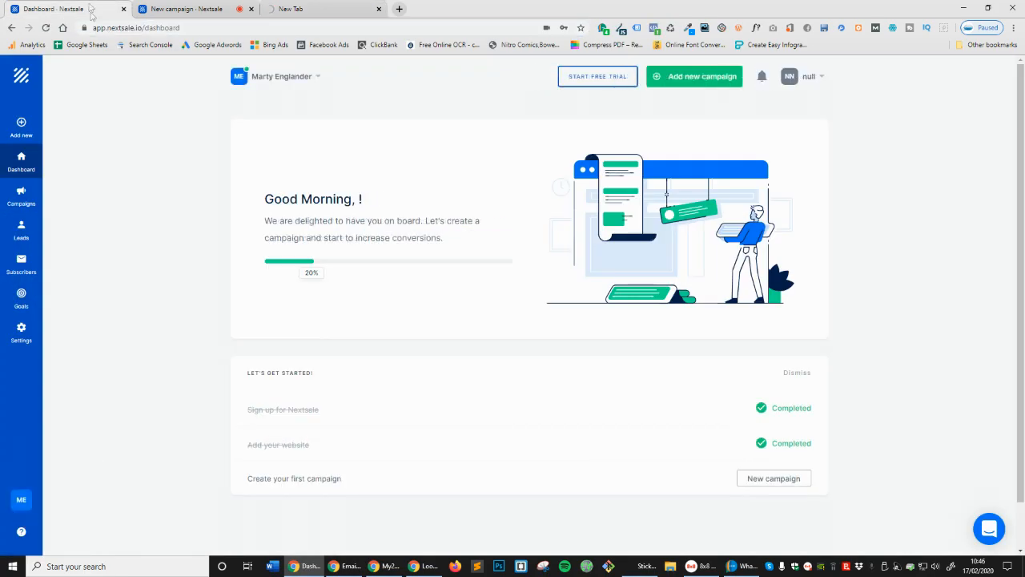
click(157, 6)
click(151, 284)
key(ctrl+v)
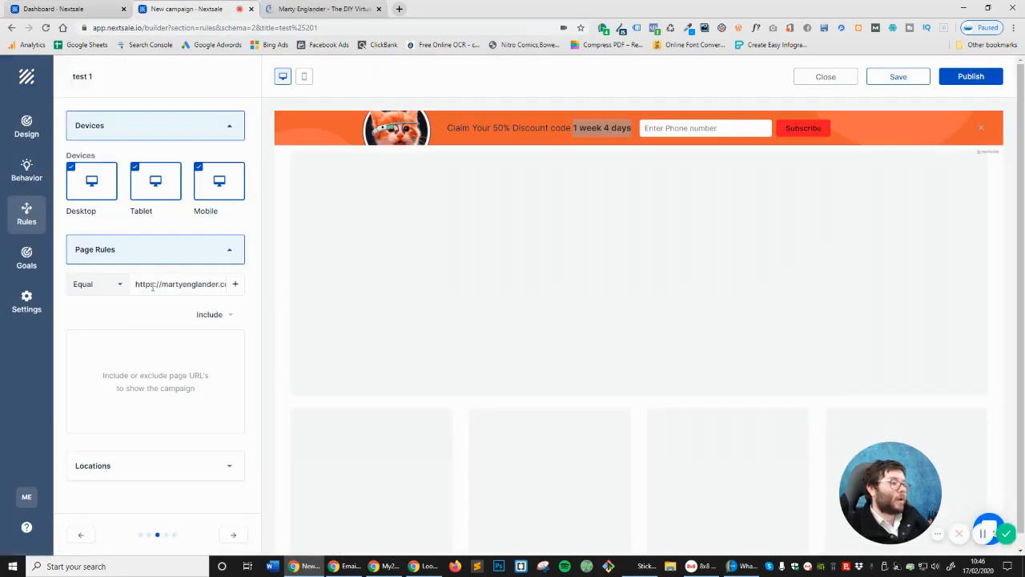
Add the home page URL as a page rule set to Include
click(235, 284)
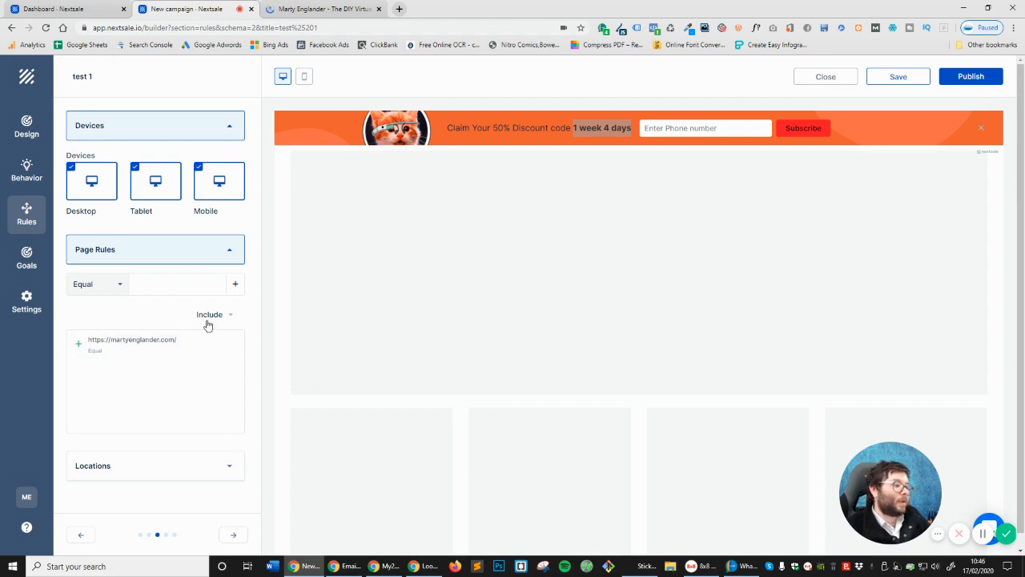
click(210, 317)
click(214, 366)
click(213, 321)
click(229, 342)
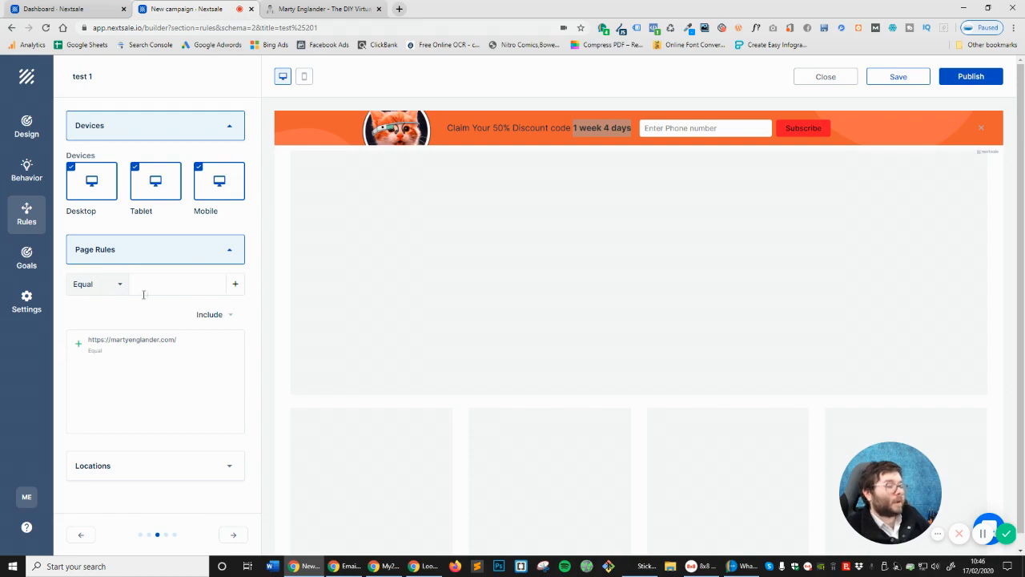
click(288, 10)
scroll(613, 318, down, 10)
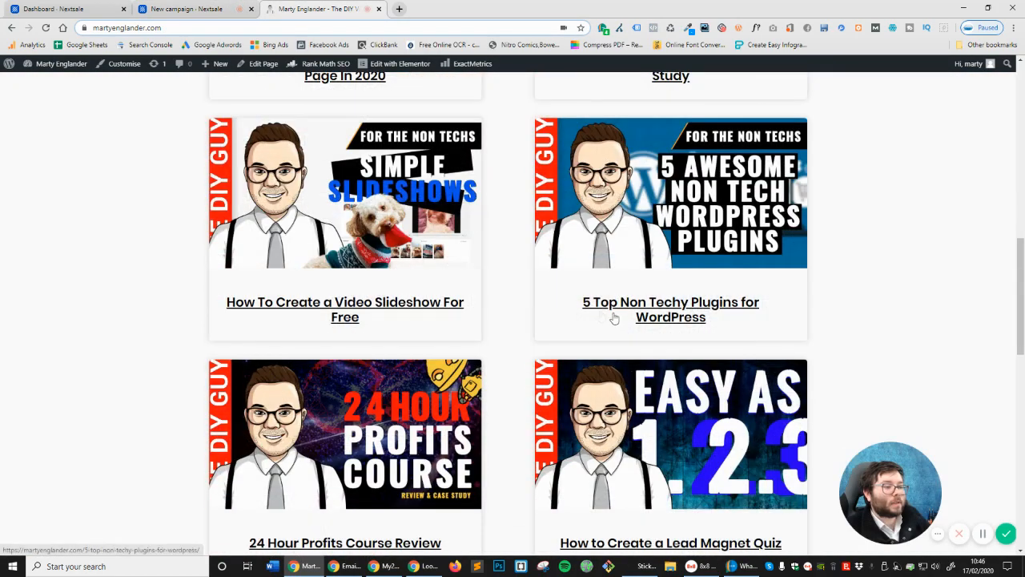
key(ctrl+Tab)
key(ctrl+Tab)
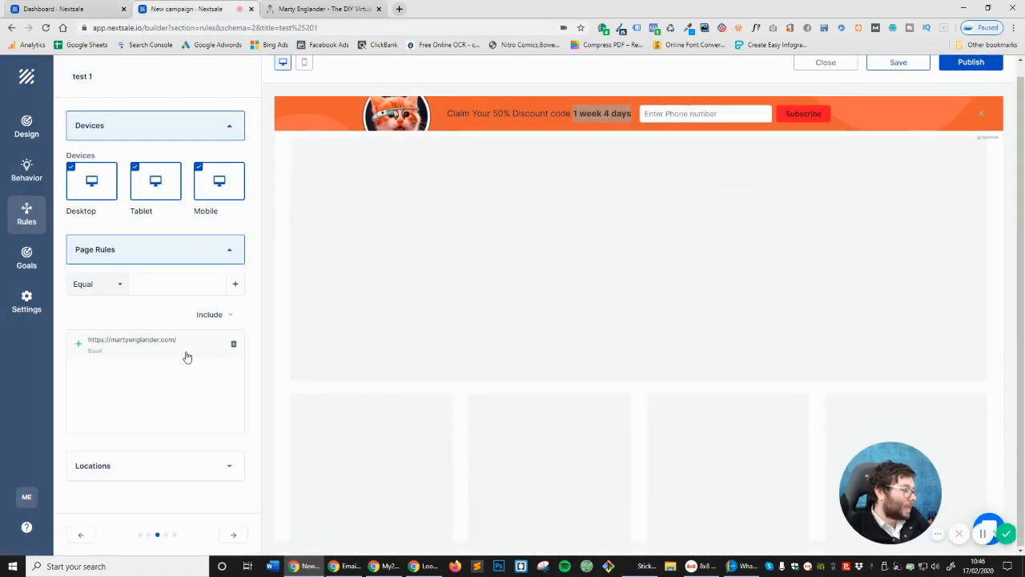
Try 'england' as an included, then excluded, location and clear the location search
click(181, 462)
click(168, 377)
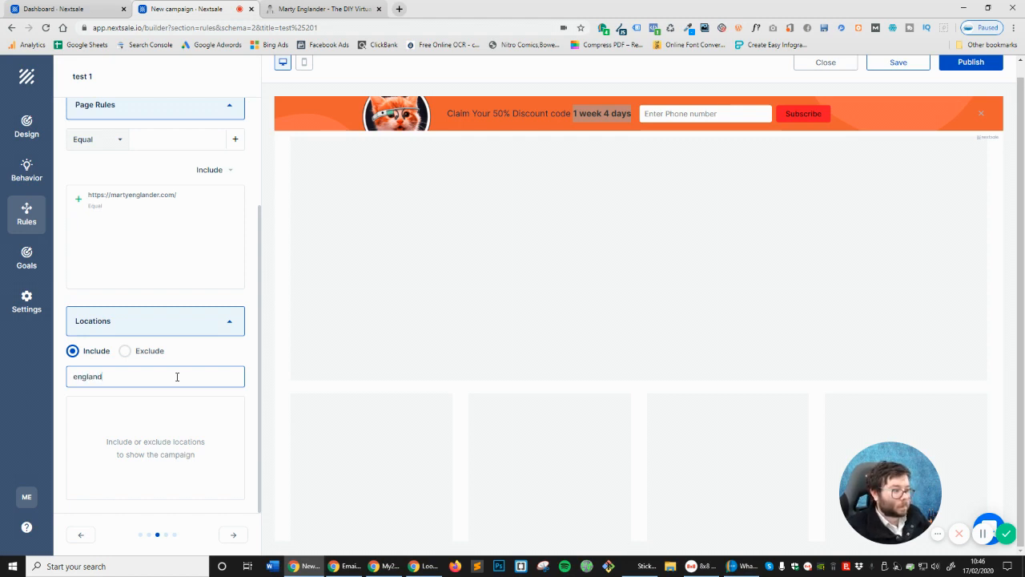
click(152, 352)
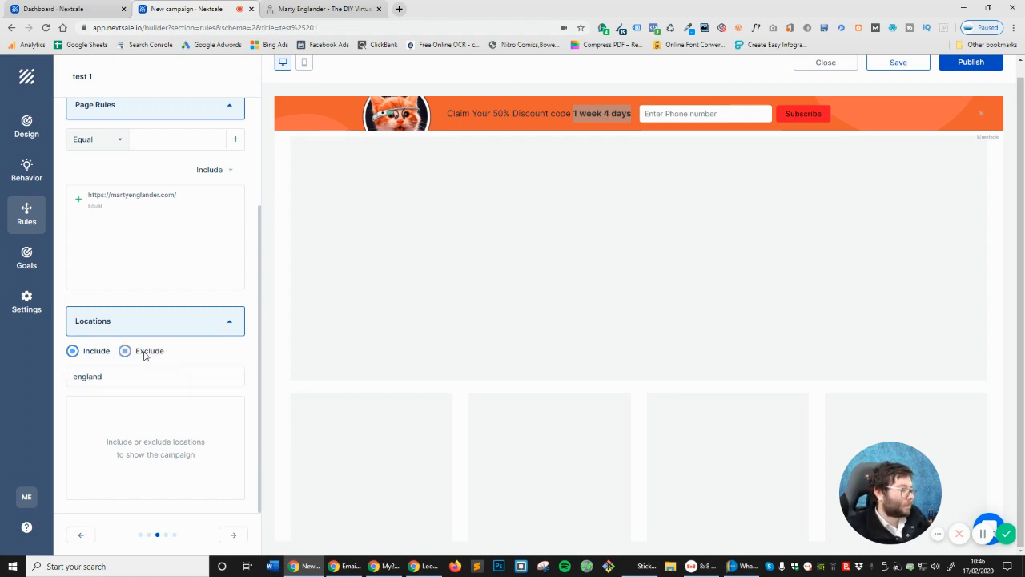
click(73, 352)
double_click(88, 376)
click(180, 330)
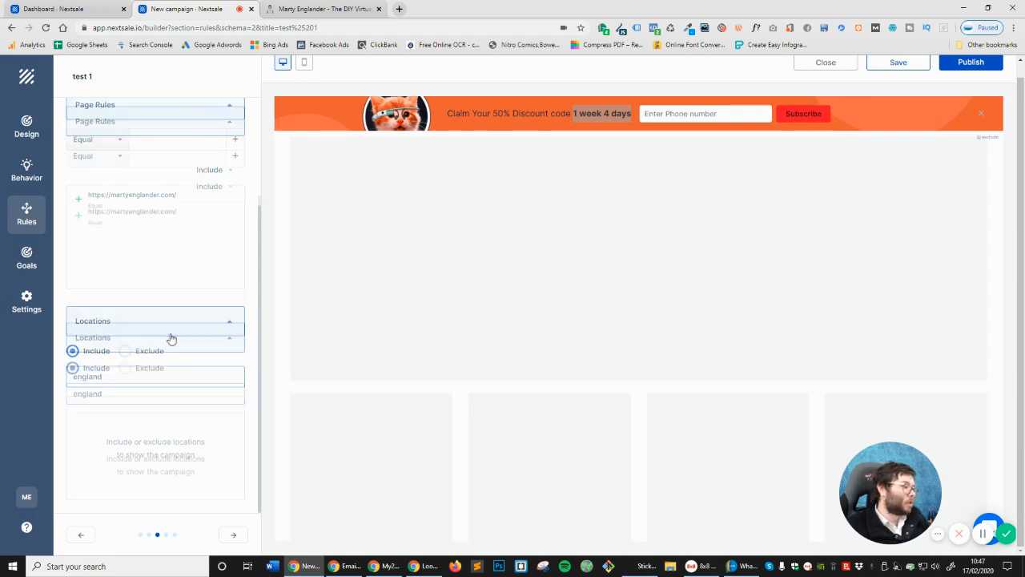
click(153, 471)
double_click(85, 376)
key(BackSpace)
Leave Locations empty, then view the dashboard's account menu showing the Free plan at 0% usage
click(120, 327)
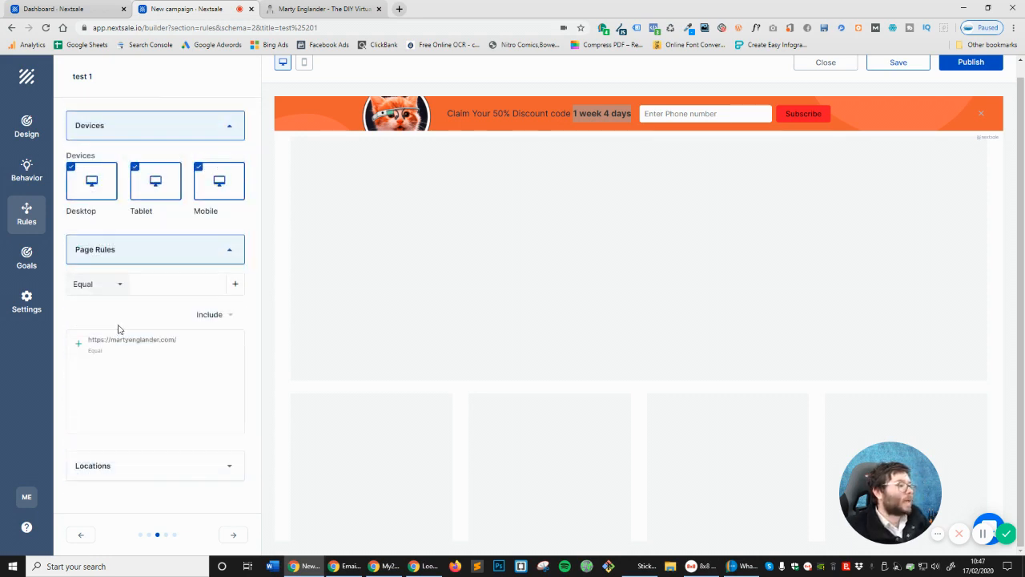
click(171, 465)
click(111, 377)
scroll(187, 471, up, 3)
scroll(547, 355, up, 2)
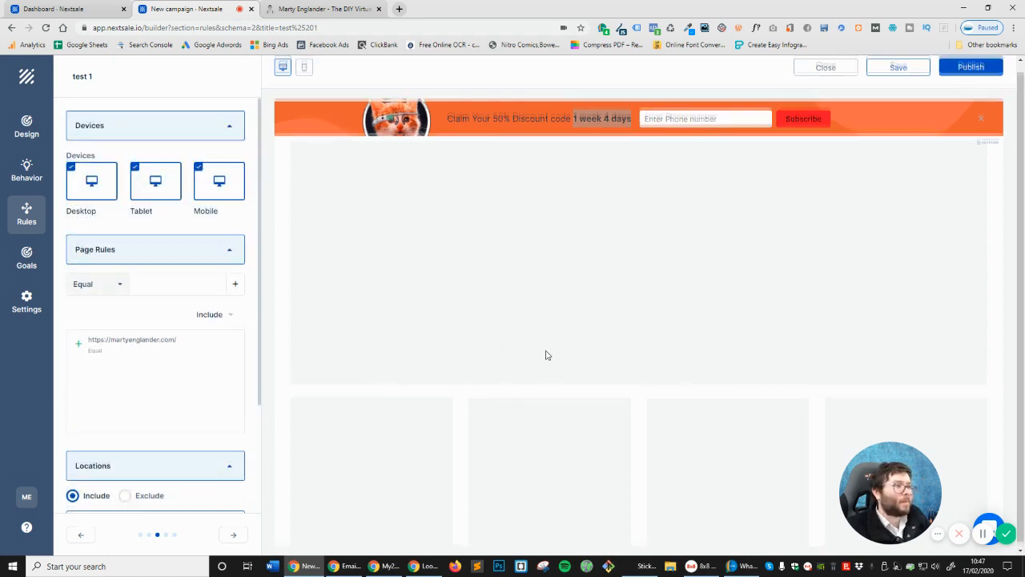
scroll(179, 362, down, 3)
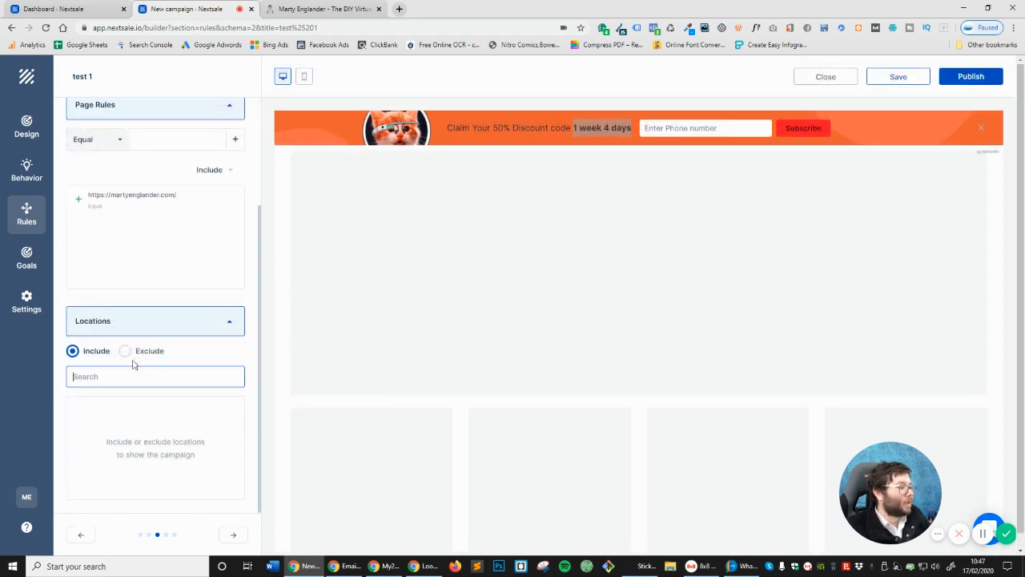
click(120, 327)
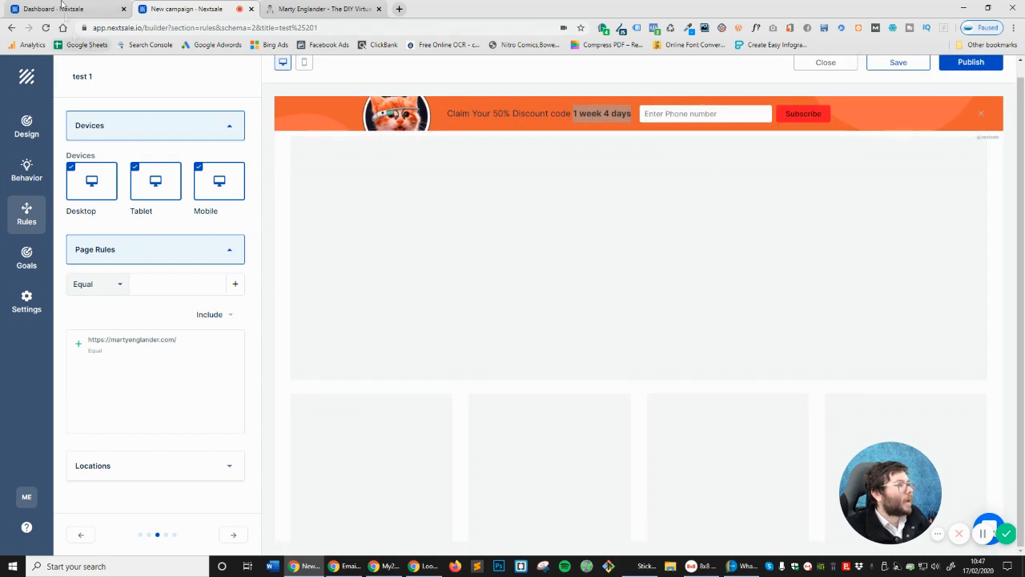
click(61, 8)
click(813, 77)
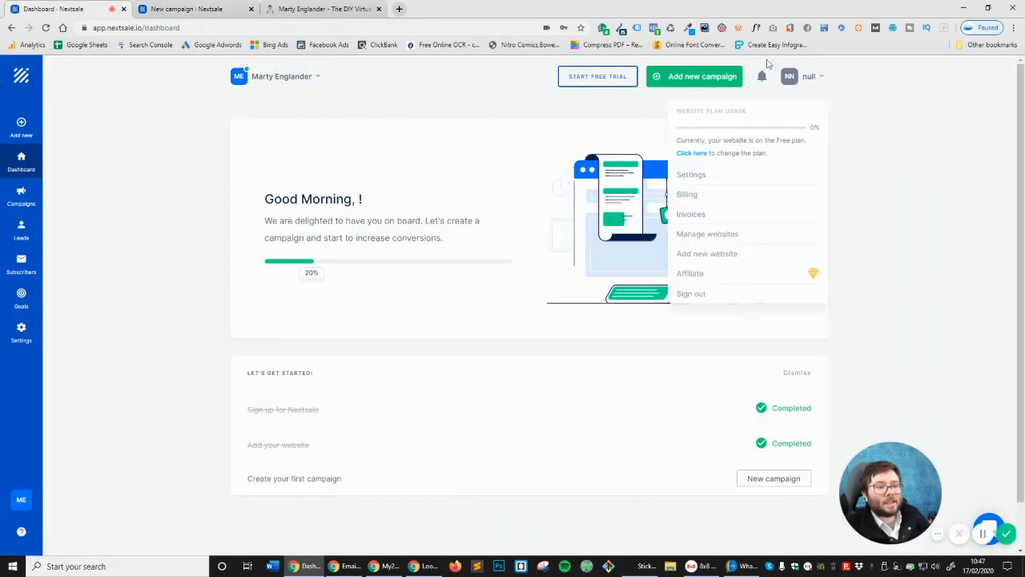
Dismiss the account menu and the stray website tab, then open the Help Center in a new tab
scroll(755, 222, down, 1)
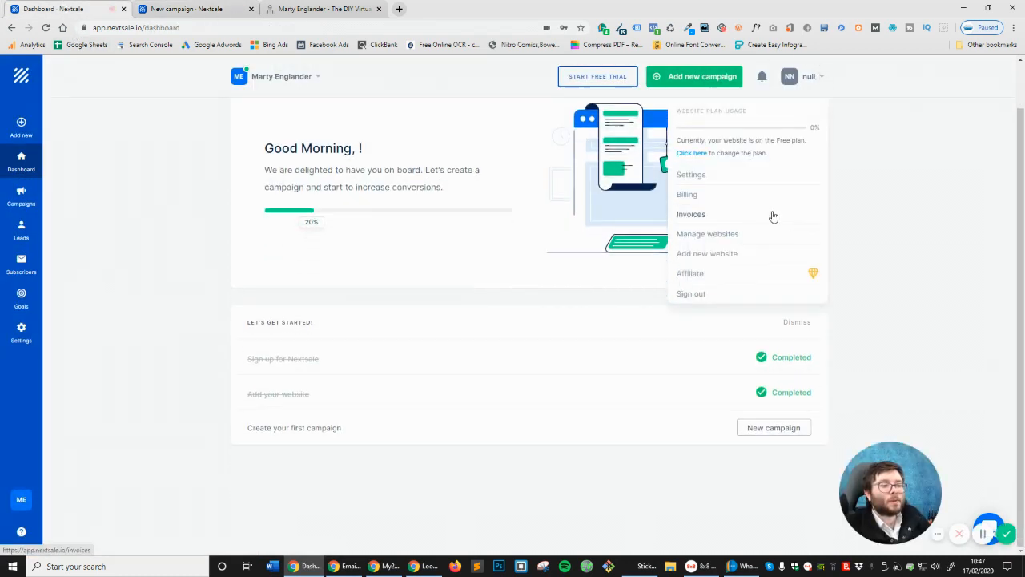
click(917, 220)
scroll(918, 219, up, 1)
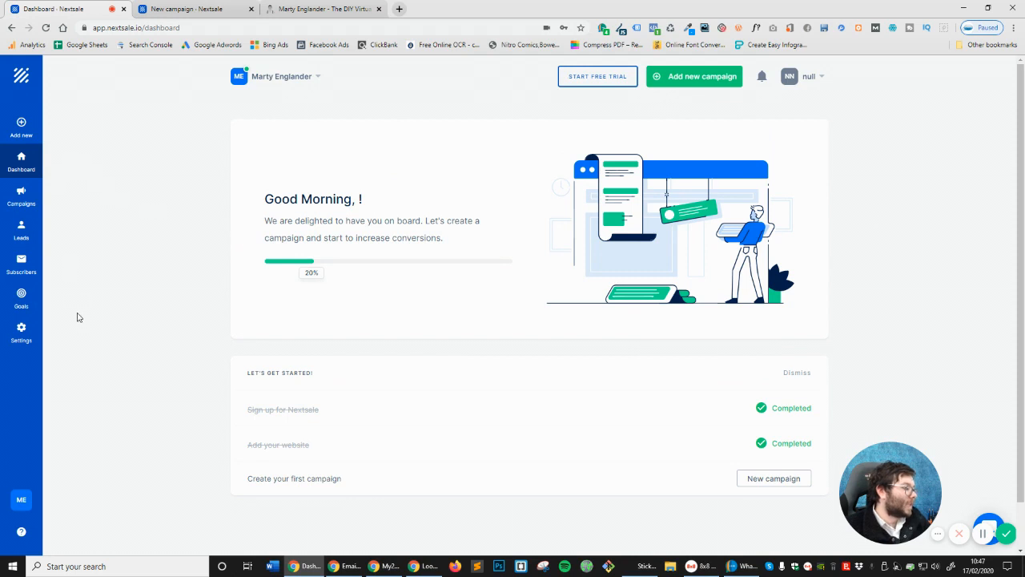
click(21, 499)
click(251, 9)
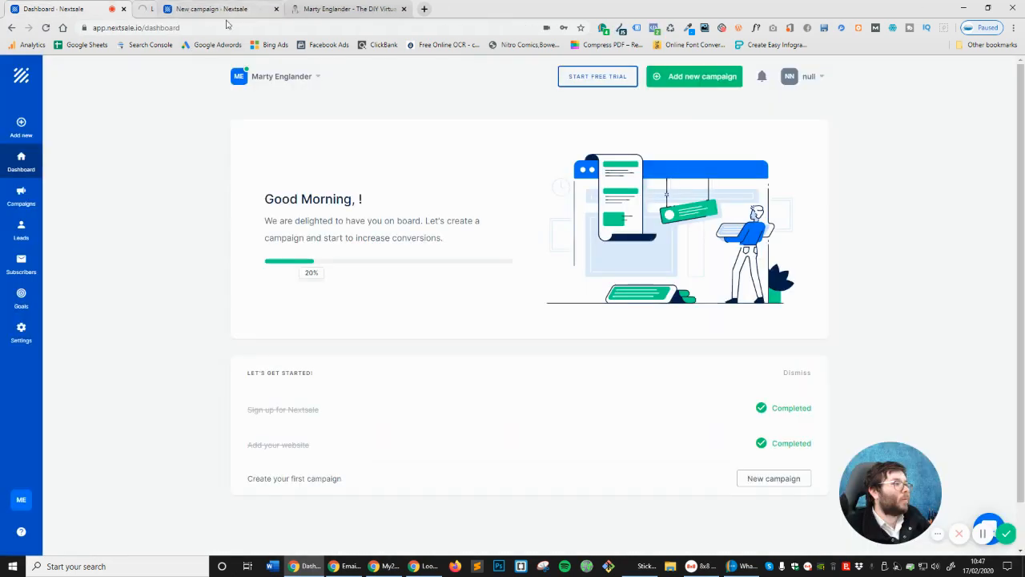
click(20, 534)
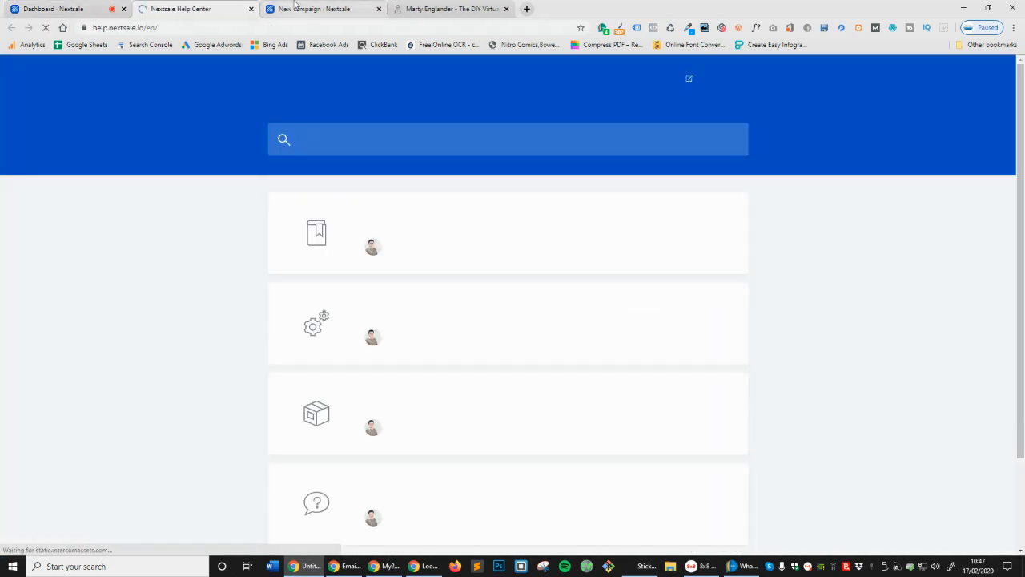
text(location)
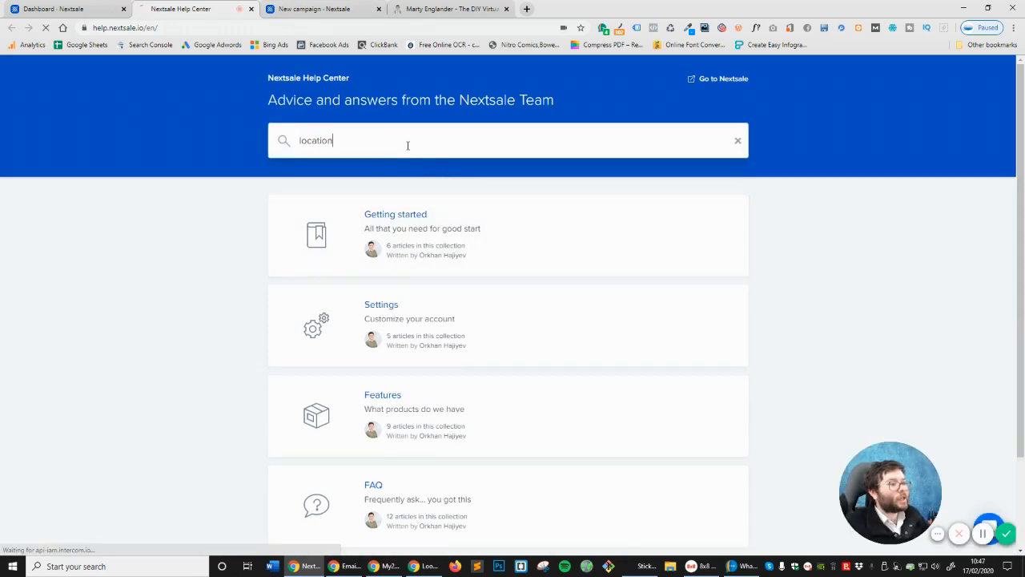
key(Return)
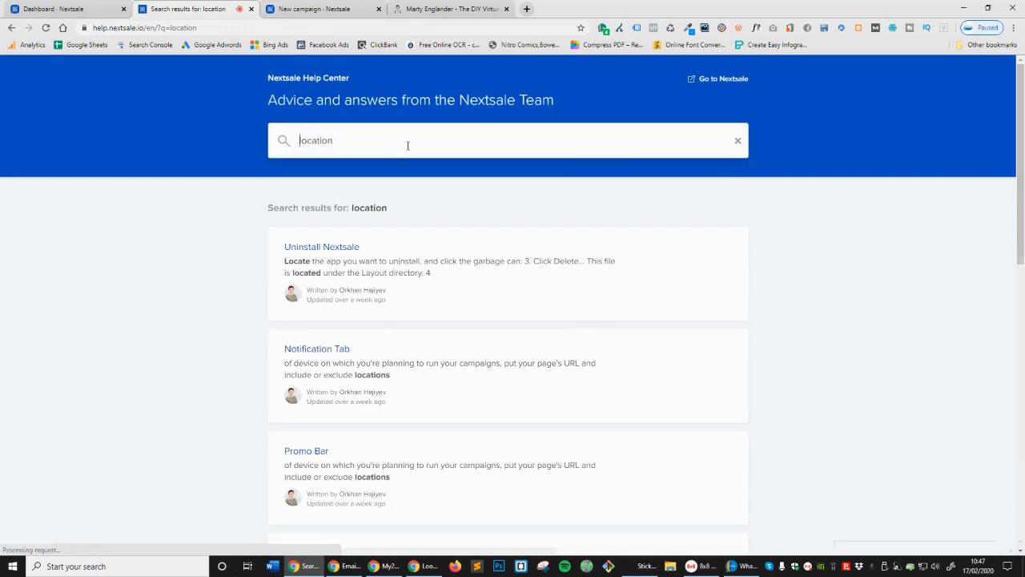
scroll(409, 350, down, 5)
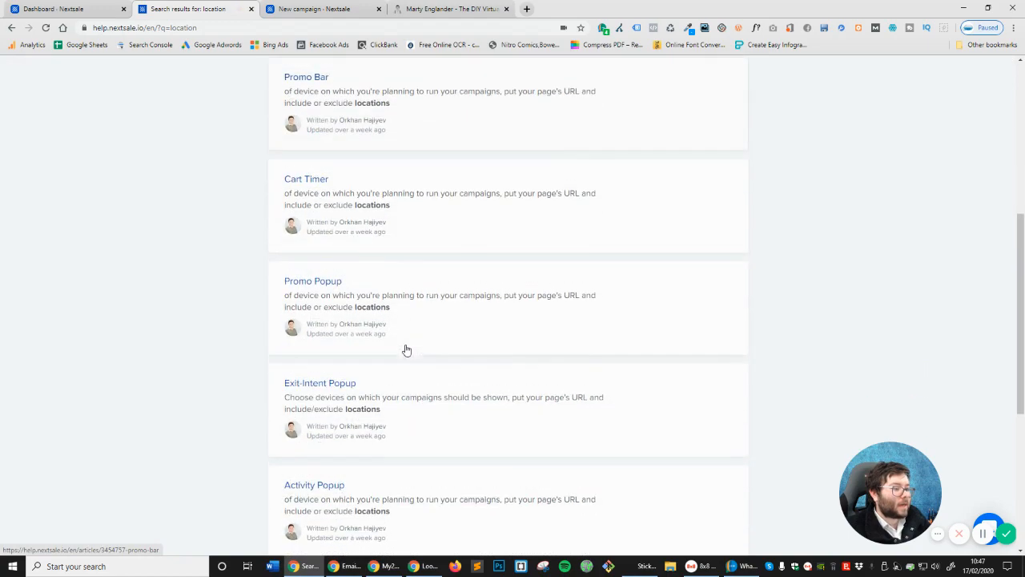
scroll(344, 286, down, 2)
scroll(360, 294, down, 3)
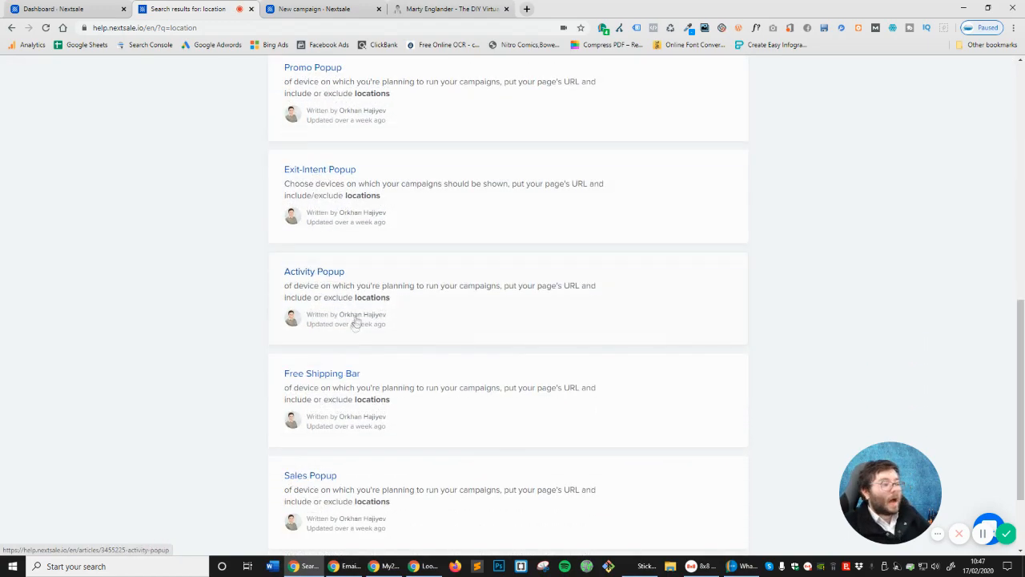
scroll(409, 364, up, 10)
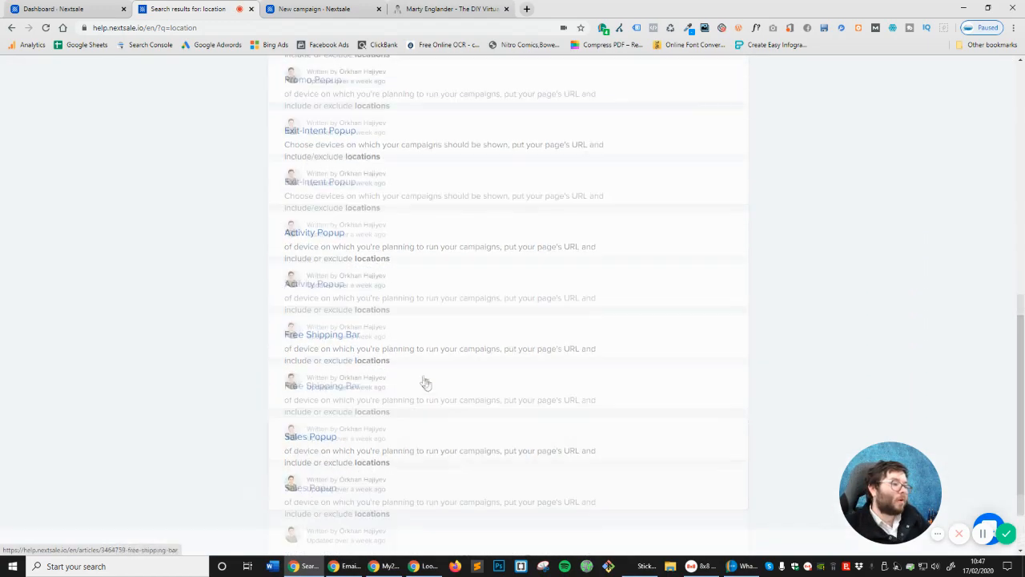
click(325, 287)
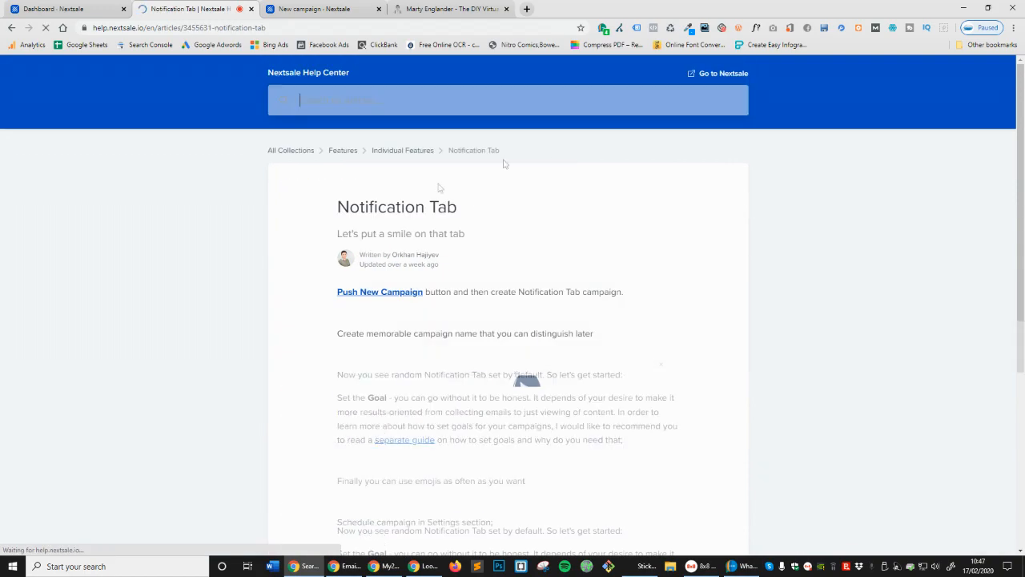
scroll(551, 259, down, 6)
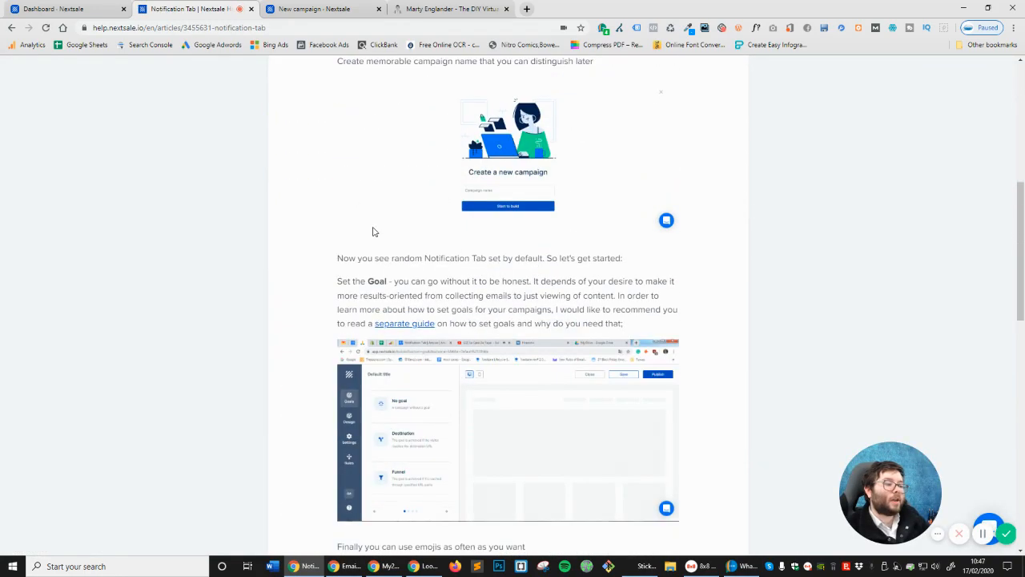
scroll(374, 231, down, 5)
scroll(351, 227, down, 5)
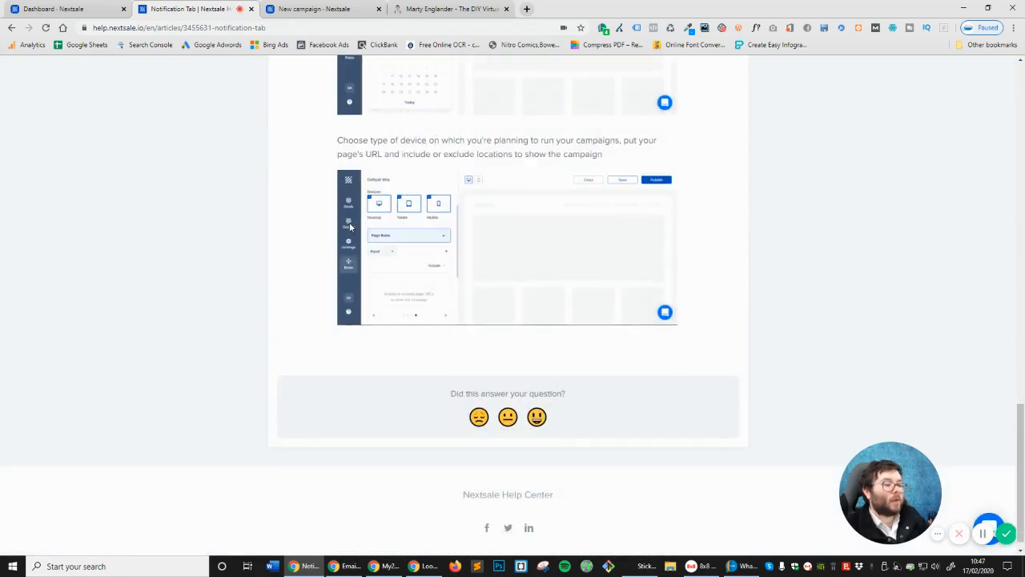
scroll(350, 228, down, 2)
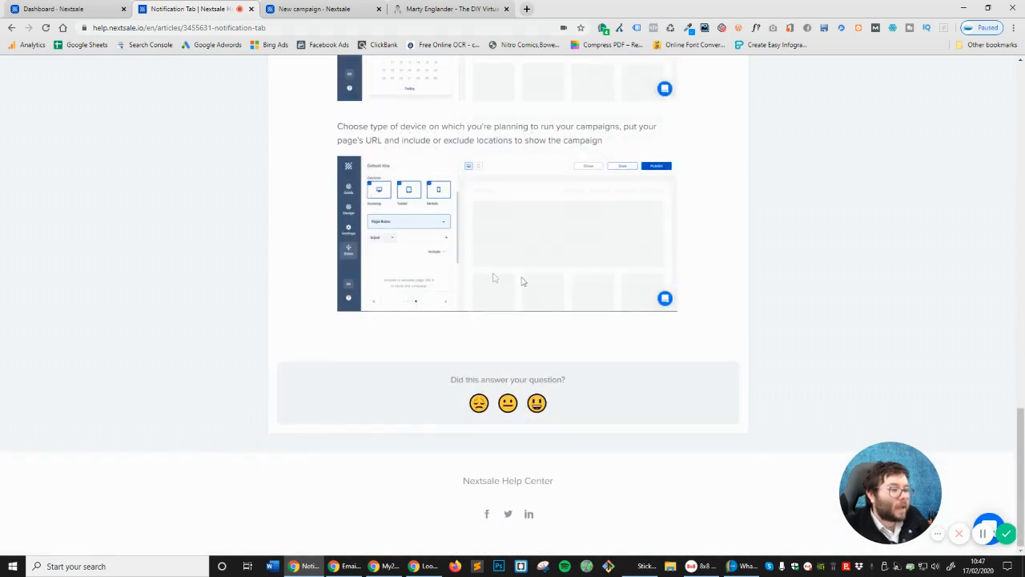
scroll(397, 259, up, 1)
drag(383, 181, 708, 187)
click(440, 192)
scroll(495, 304, up, 8)
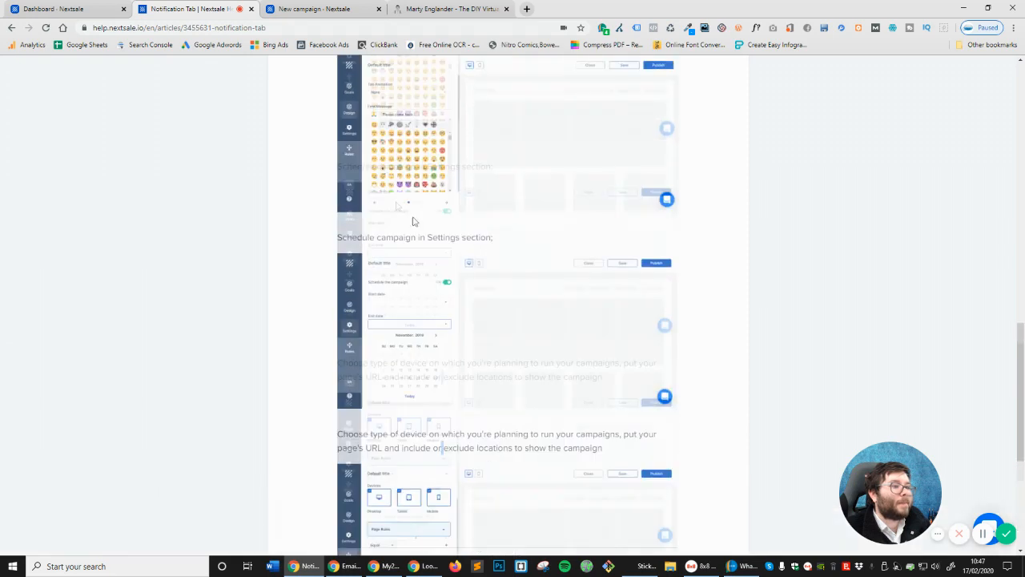
scroll(494, 304, up, 6)
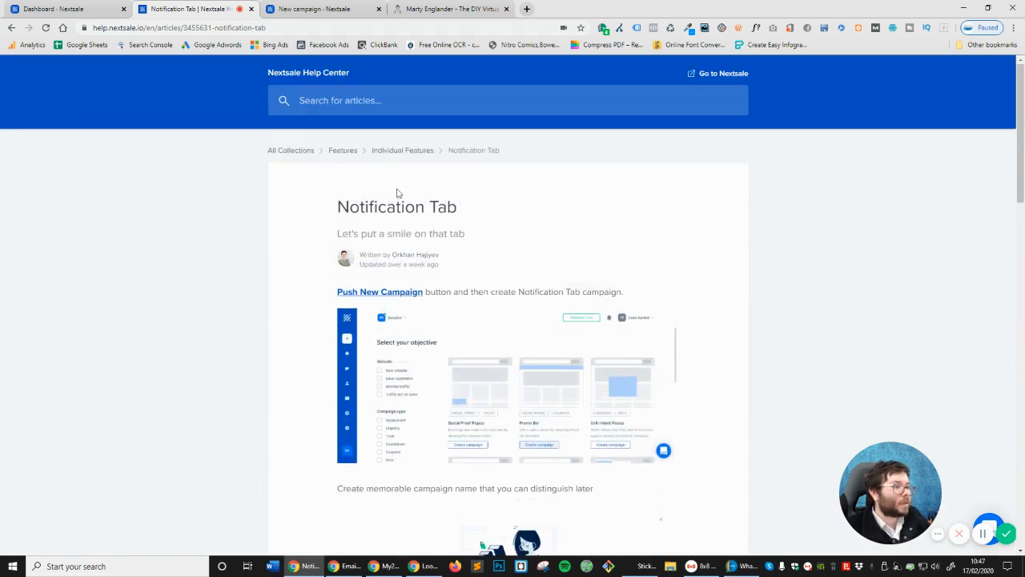
click(402, 151)
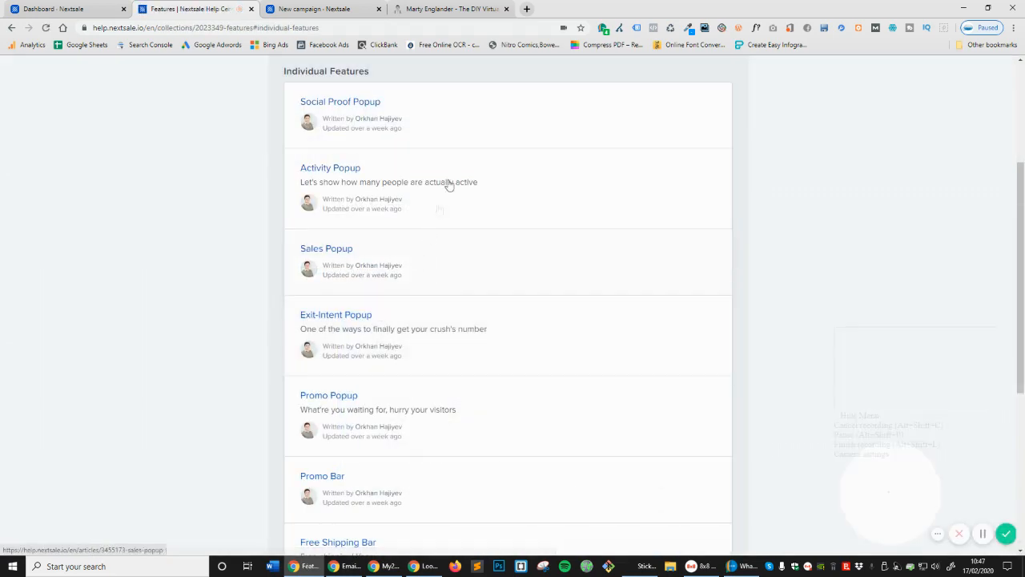
scroll(449, 185, down, 5)
scroll(471, 284, up, 1)
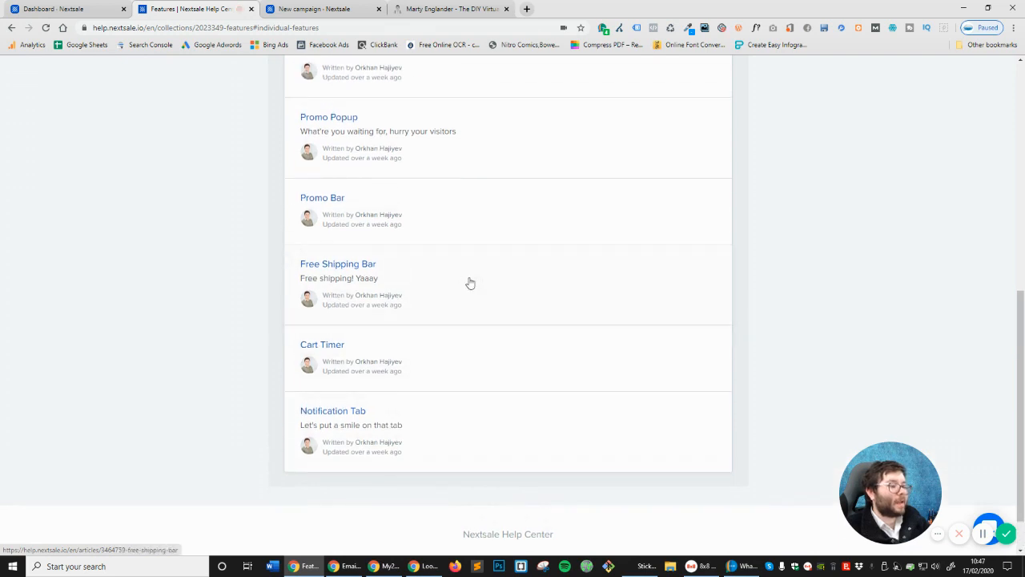
scroll(477, 290, up, 10)
click(267, 152)
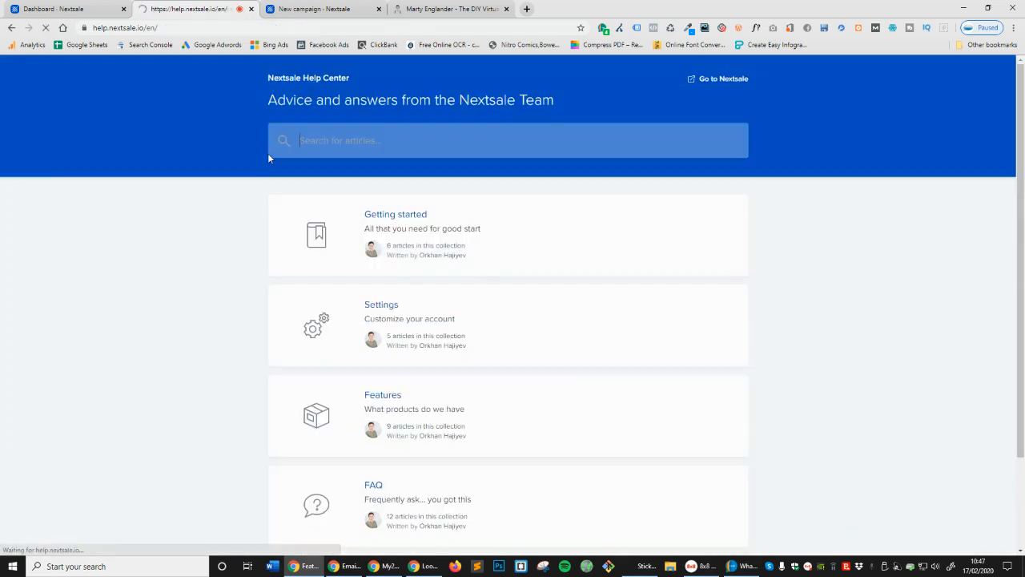
scroll(682, 382, down, 3)
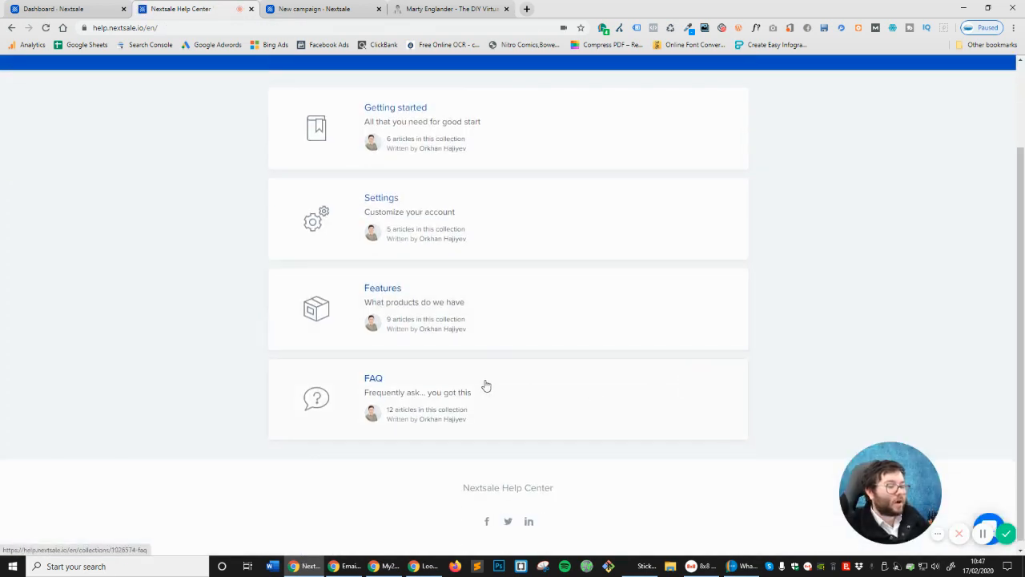
scroll(416, 359, up, 1)
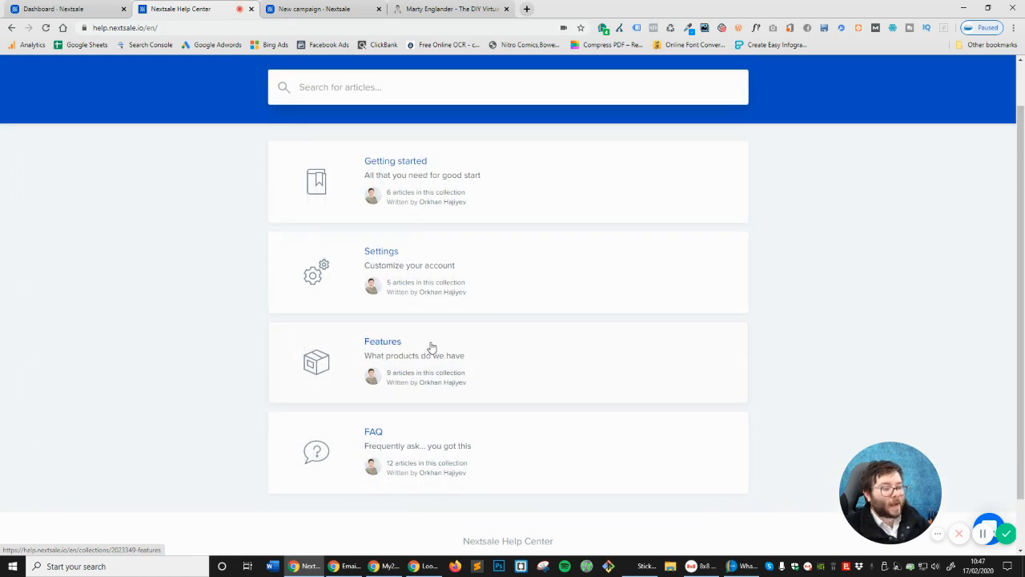
scroll(431, 346, down, 1)
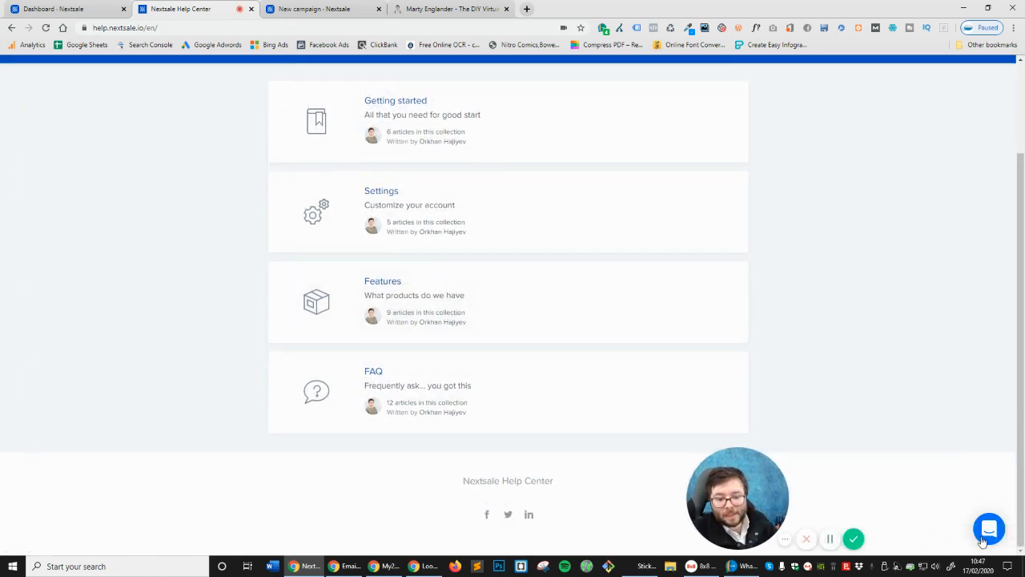
click(988, 529)
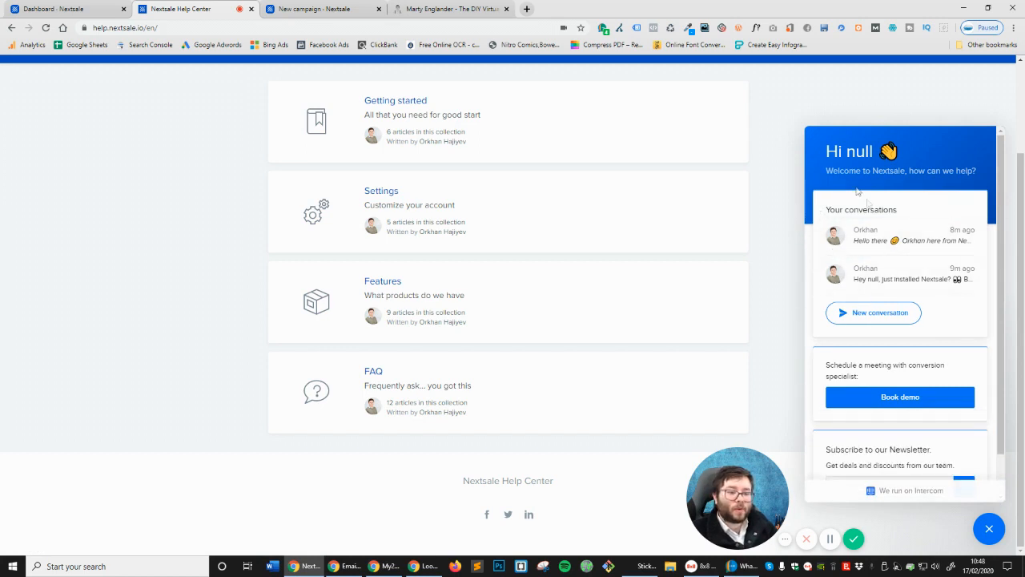
scroll(879, 337, down, 2)
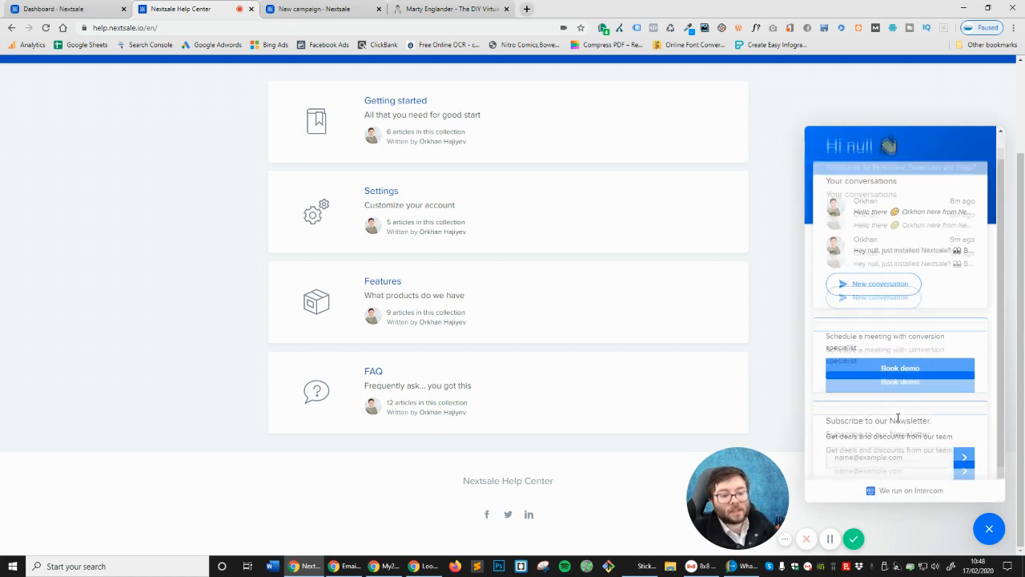
click(991, 530)
drag(755, 490, 841, 490)
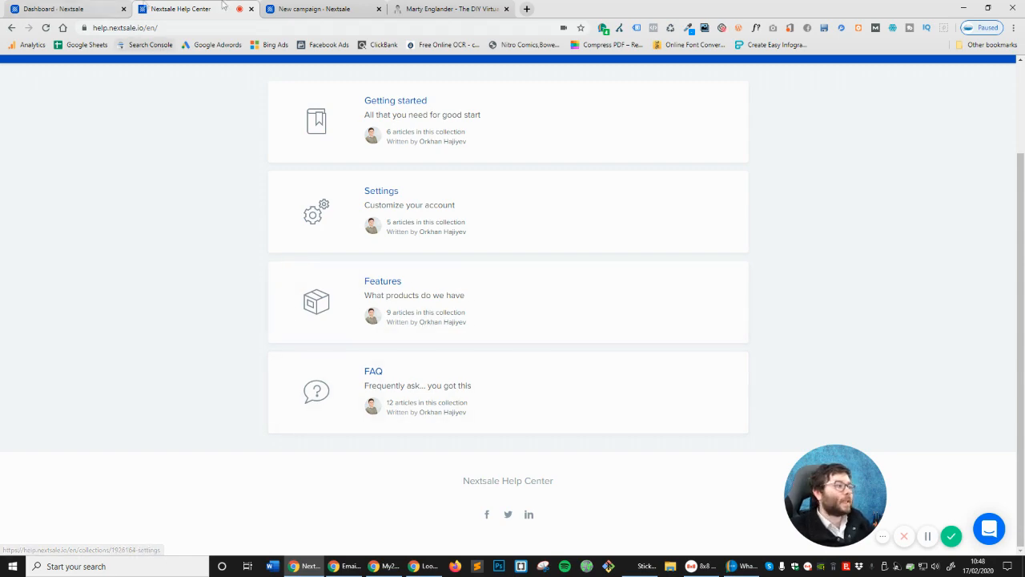
click(60, 5)
Return to the 'test 1' campaign builder and open its Goals section
click(314, 9)
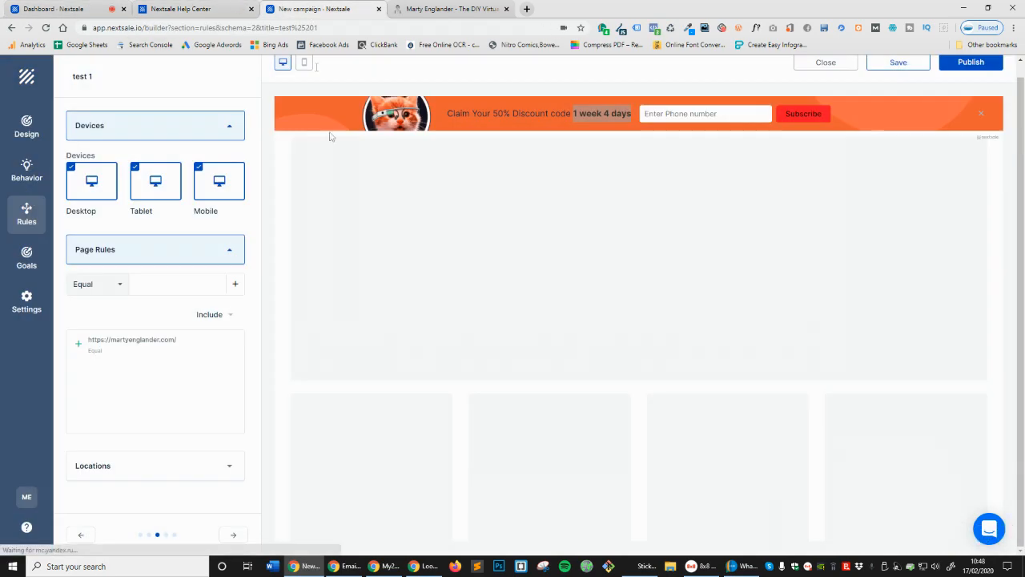
click(233, 537)
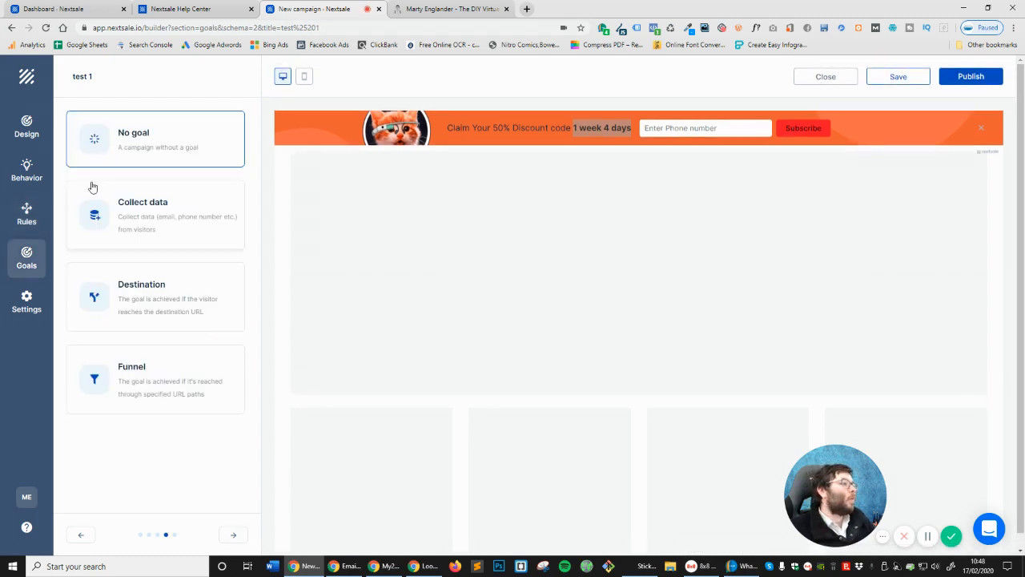
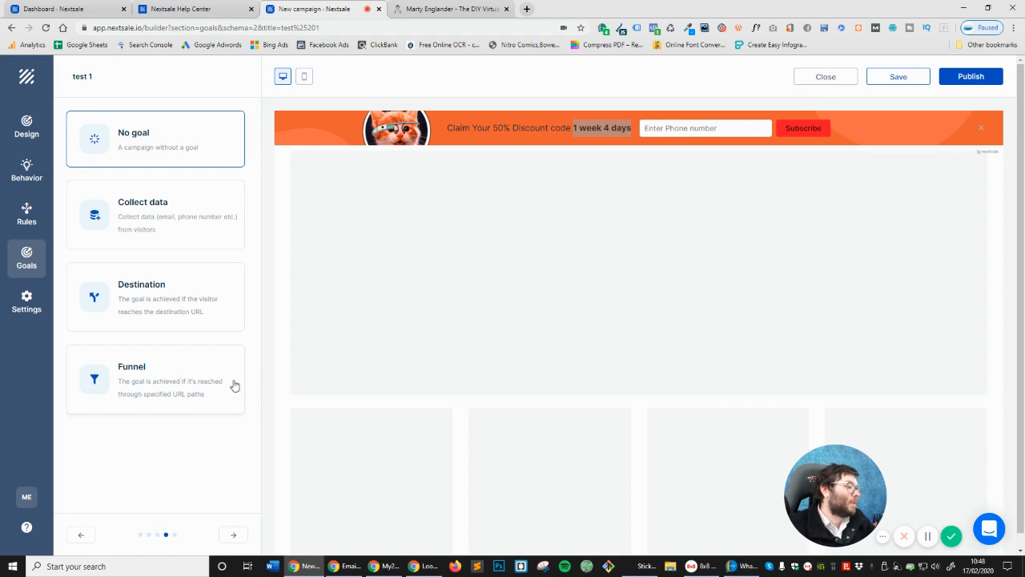
Choose Collect data as the campaign goal and start a new goal of type Collect data
click(116, 390)
click(672, 193)
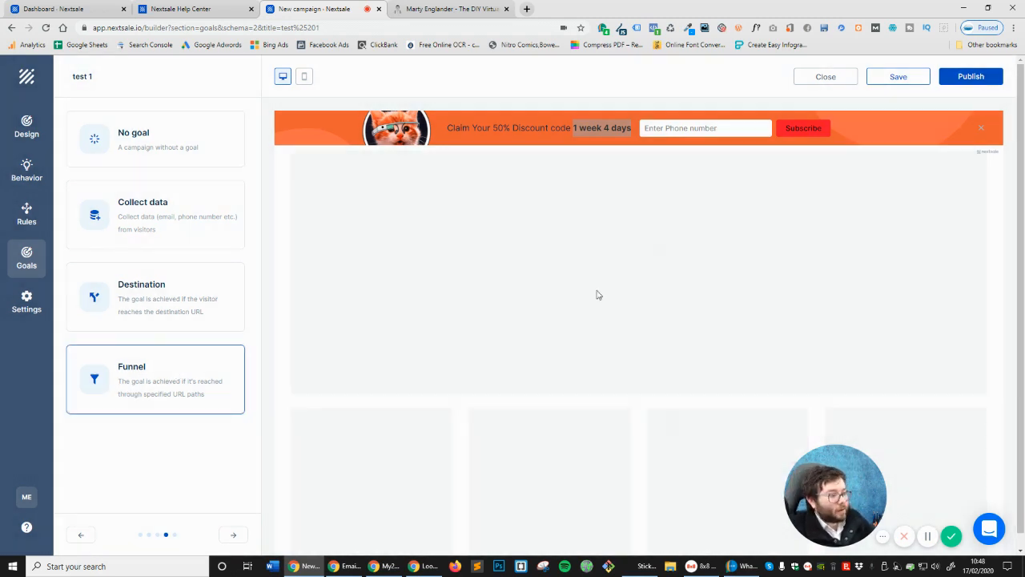
click(159, 218)
click(424, 256)
click(483, 284)
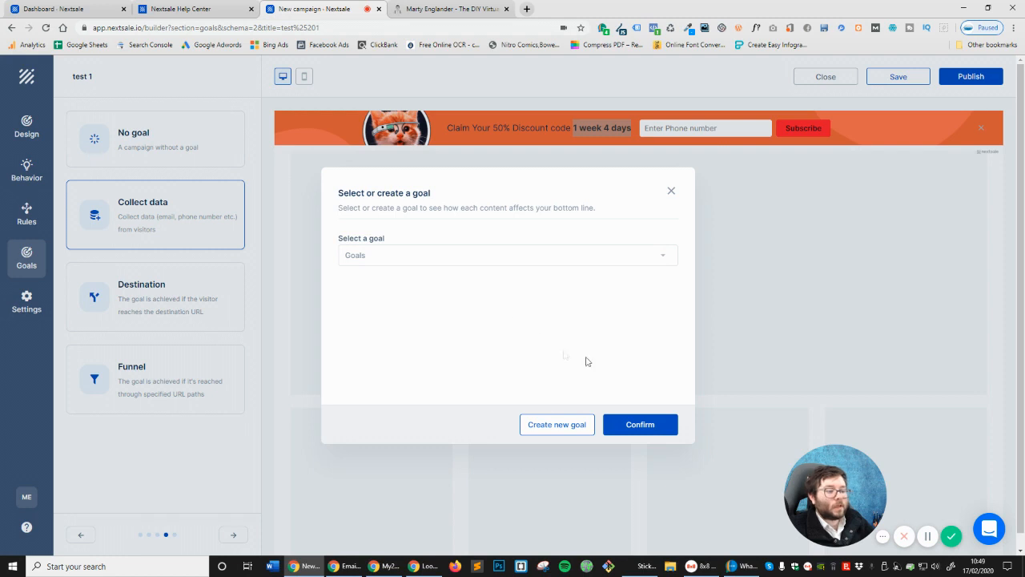
click(553, 426)
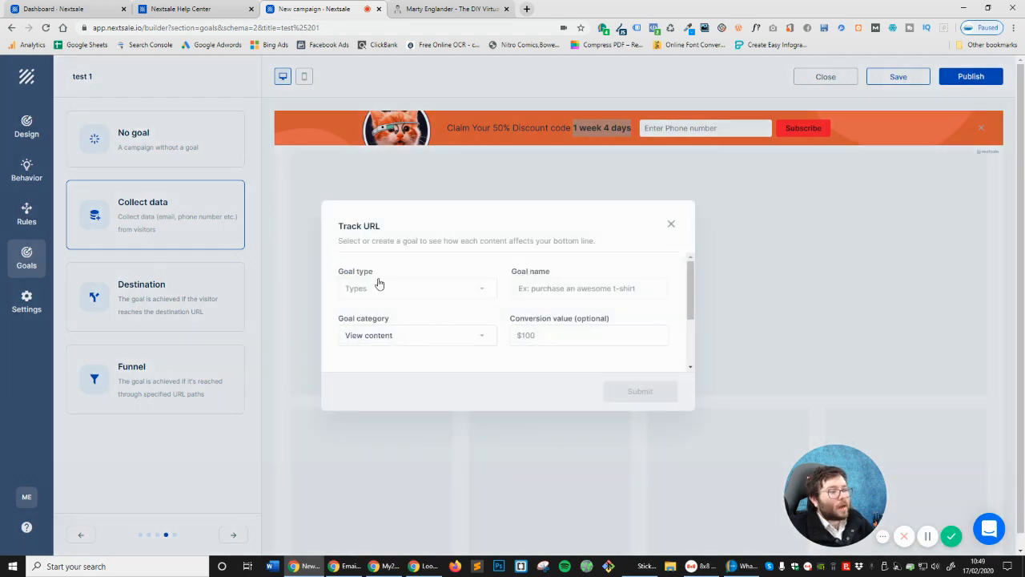
click(379, 284)
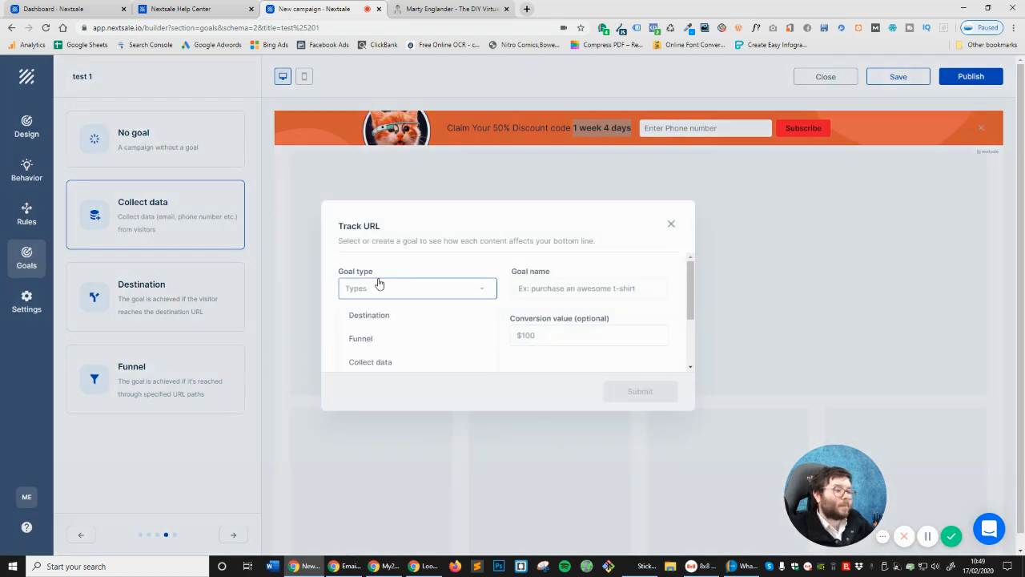
click(383, 365)
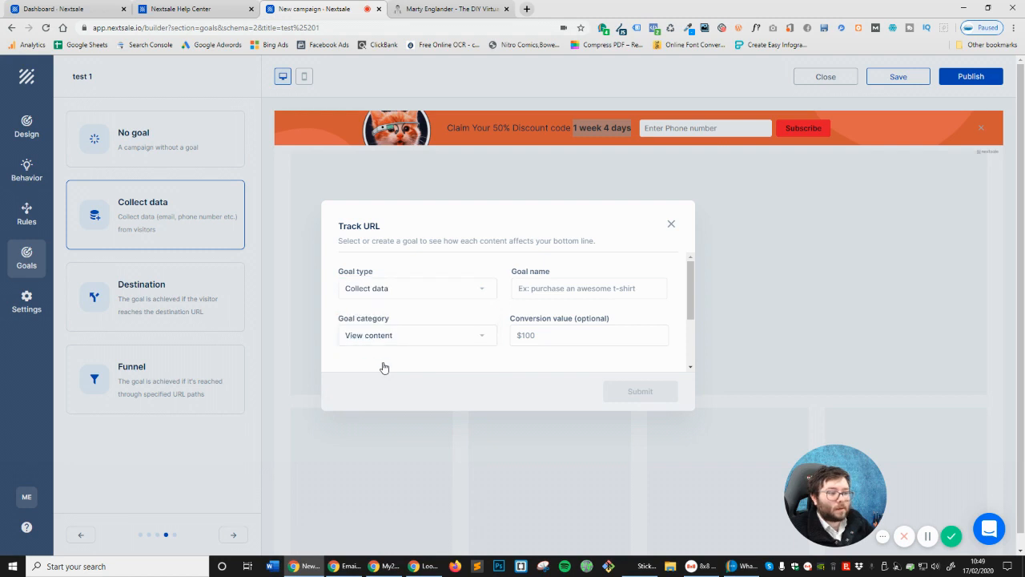
Name the new goal 'Topbar Phone Number'
click(584, 288)
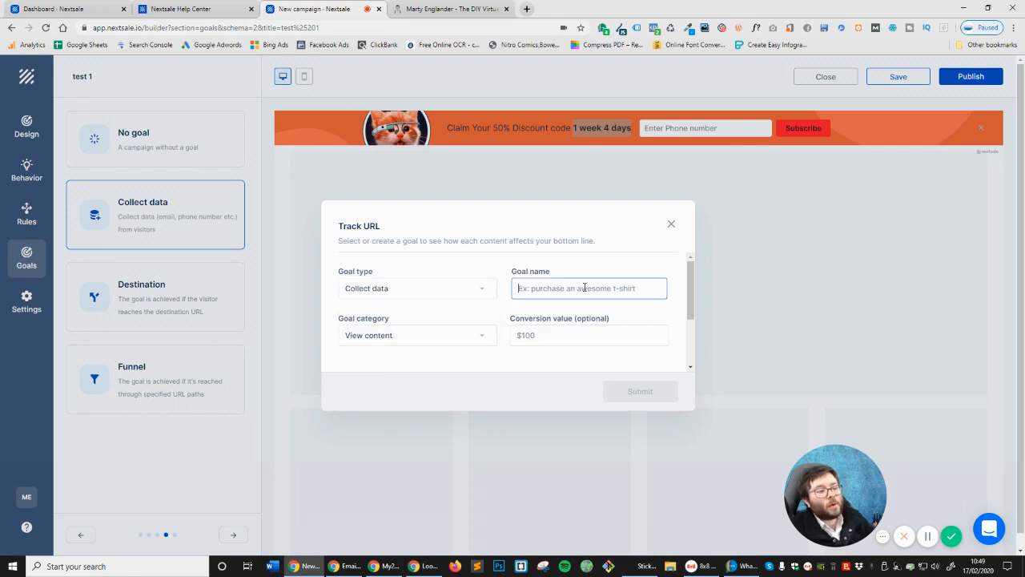
text(P)
key(Tab)
click(585, 288)
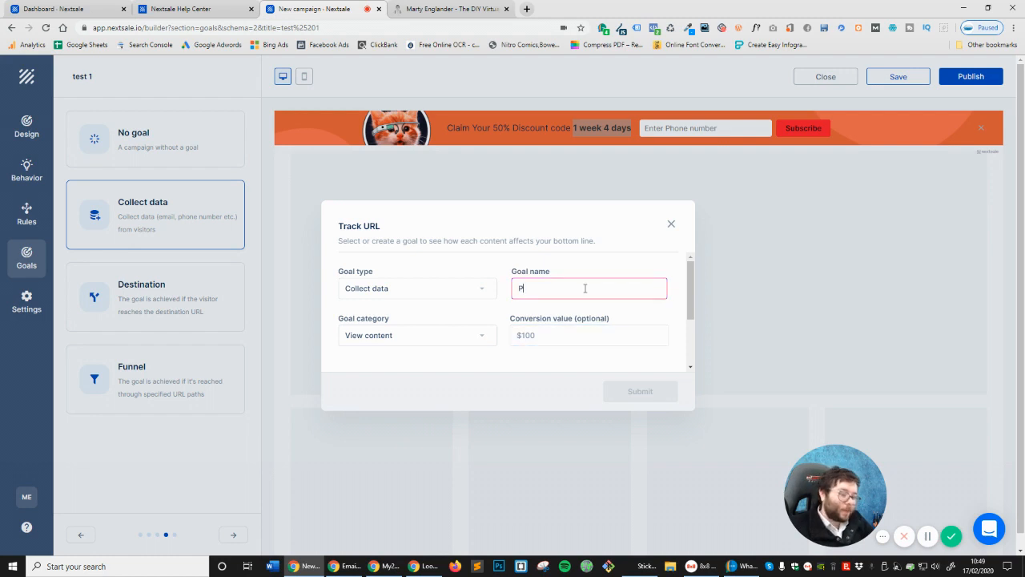
key(BackSpace)
text(Topbar Phone Number)
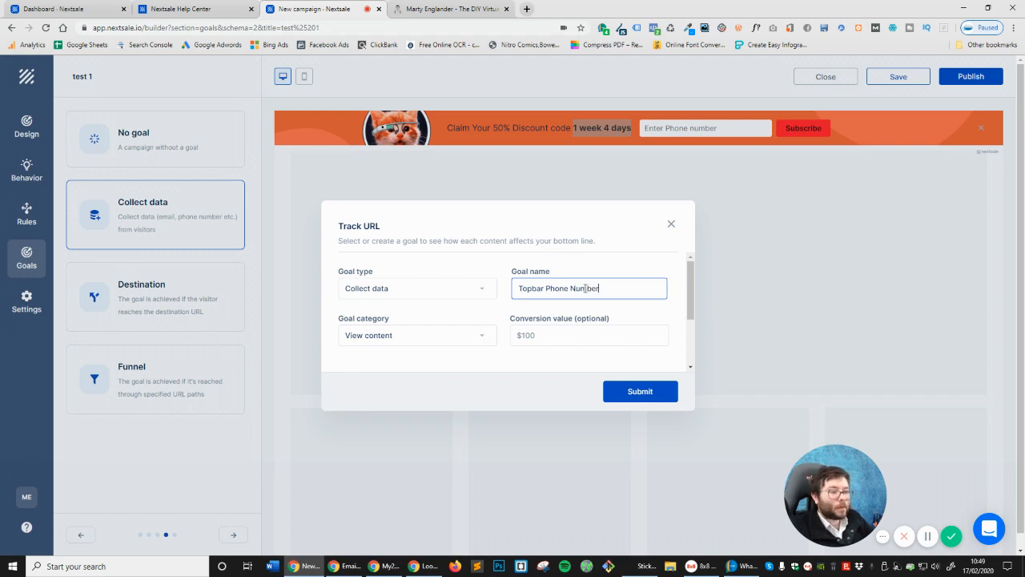
Set the goal category to Lead
click(366, 343)
click(370, 341)
click(437, 343)
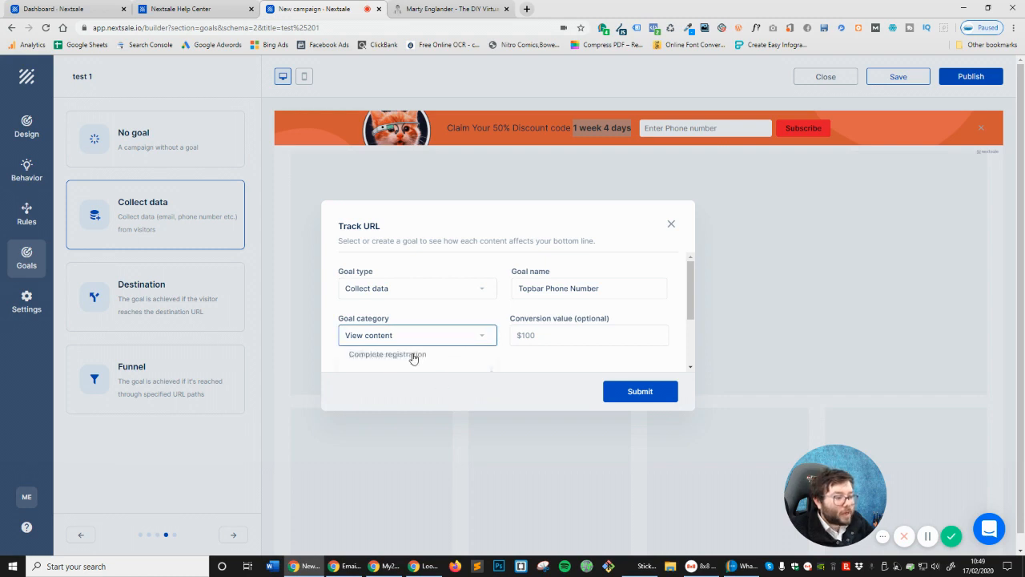
scroll(691, 304, down, 1)
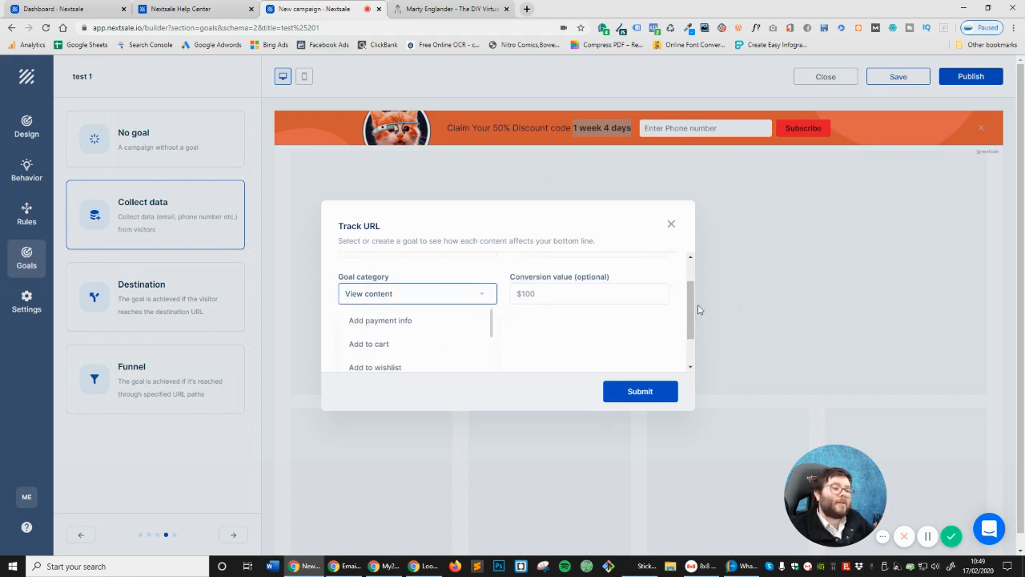
scroll(691, 313, down, 2)
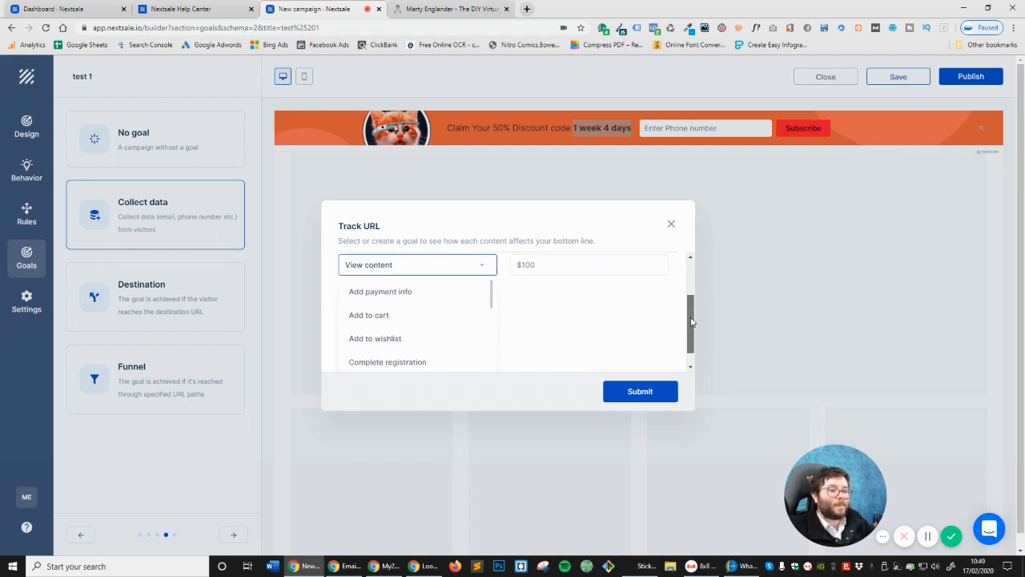
scroll(394, 323, up, 3)
scroll(393, 323, up, 1)
scroll(393, 324, down, 2)
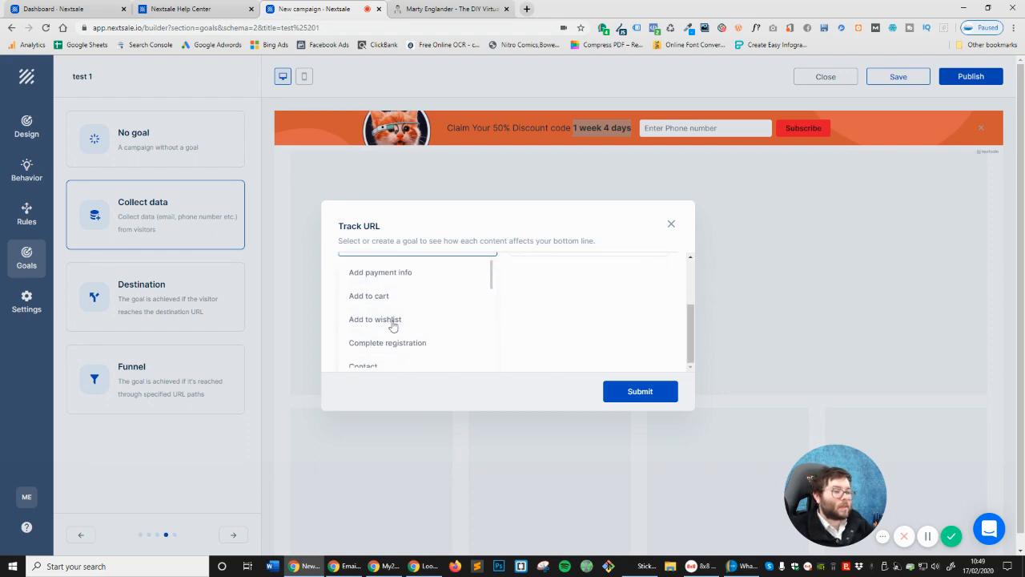
drag(493, 279, 493, 325)
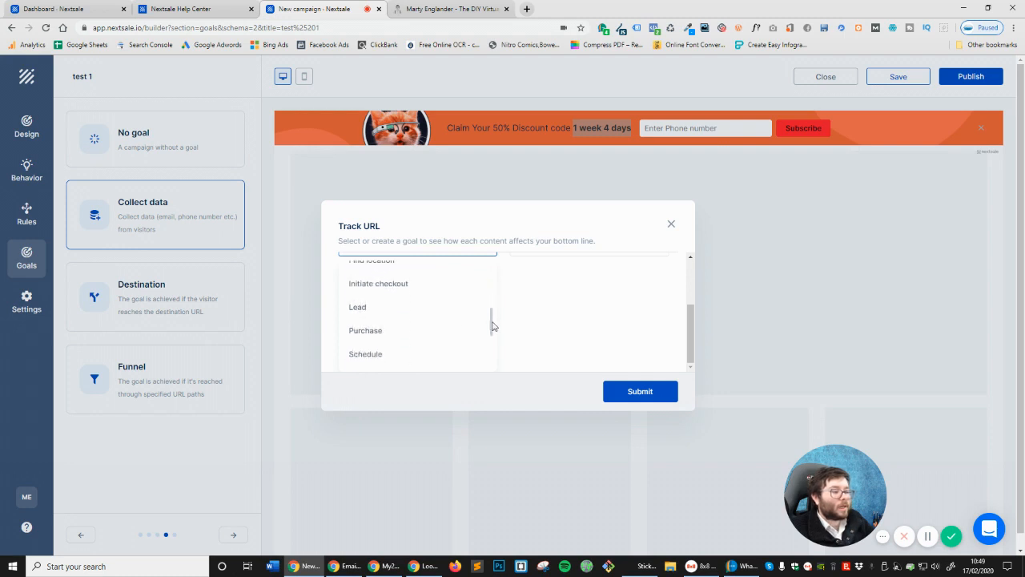
click(384, 315)
scroll(403, 264, up, 3)
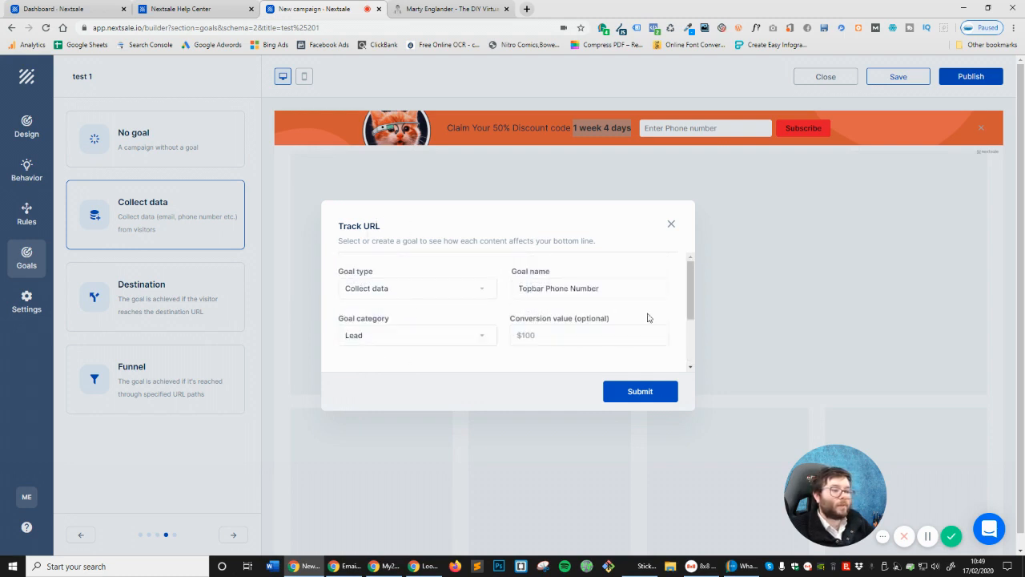
Enter conversion value 1, submit the goal, and confirm it for the campaign
click(593, 335)
text(1)
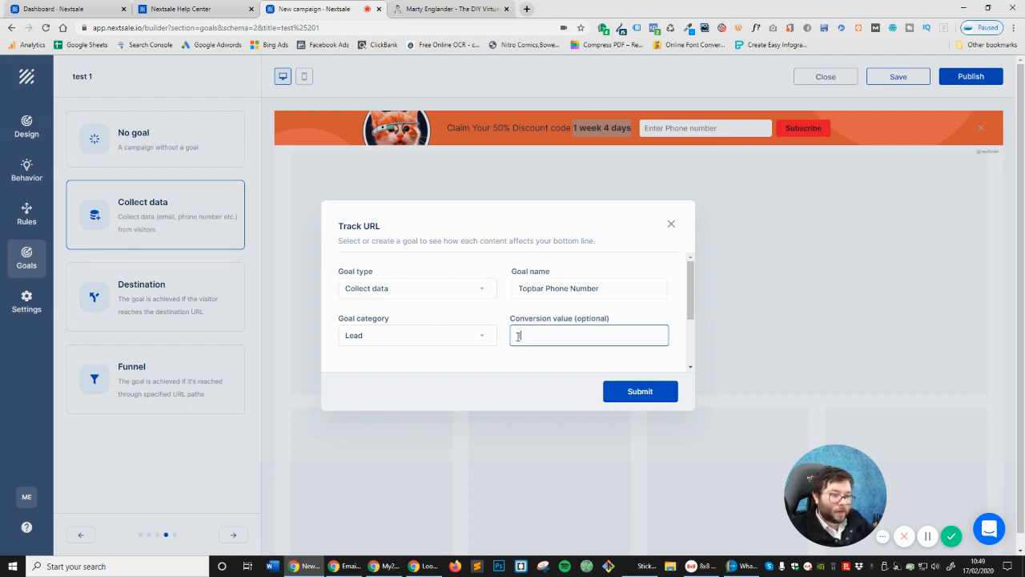
click(621, 359)
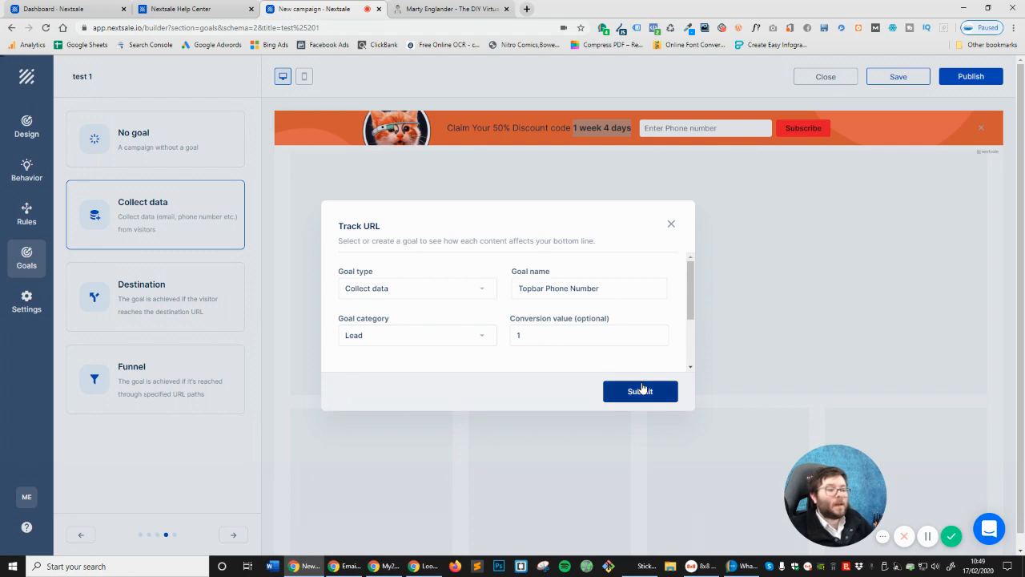
click(614, 389)
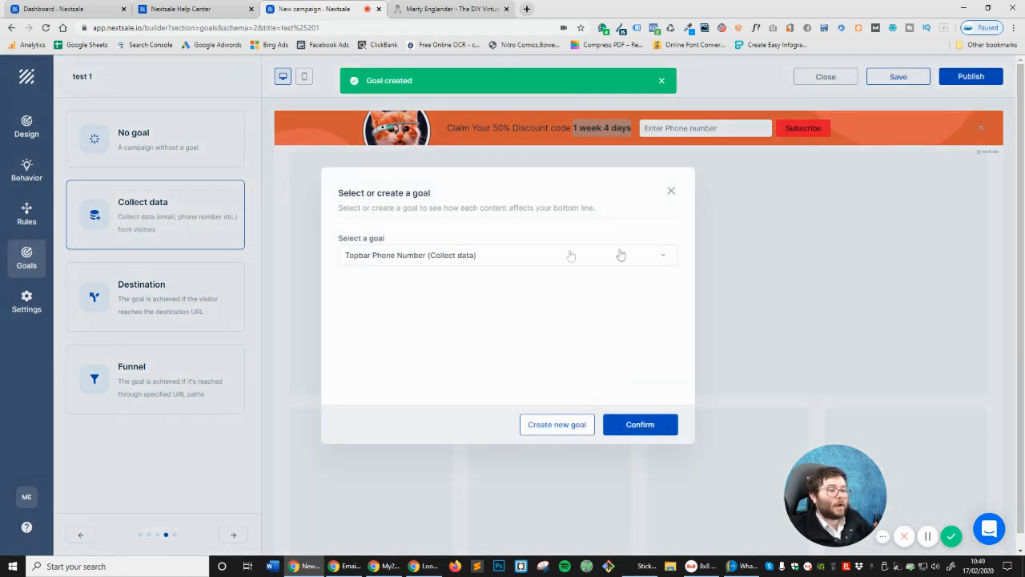
click(640, 426)
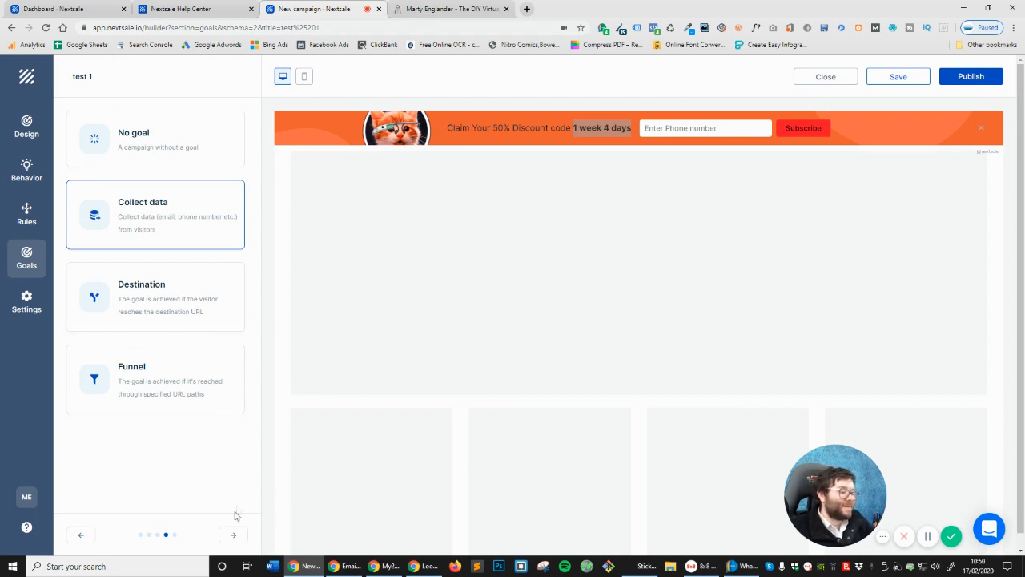
Turn on scheduling with start date 17 February 2020 and end date 18 February 2020
click(232, 536)
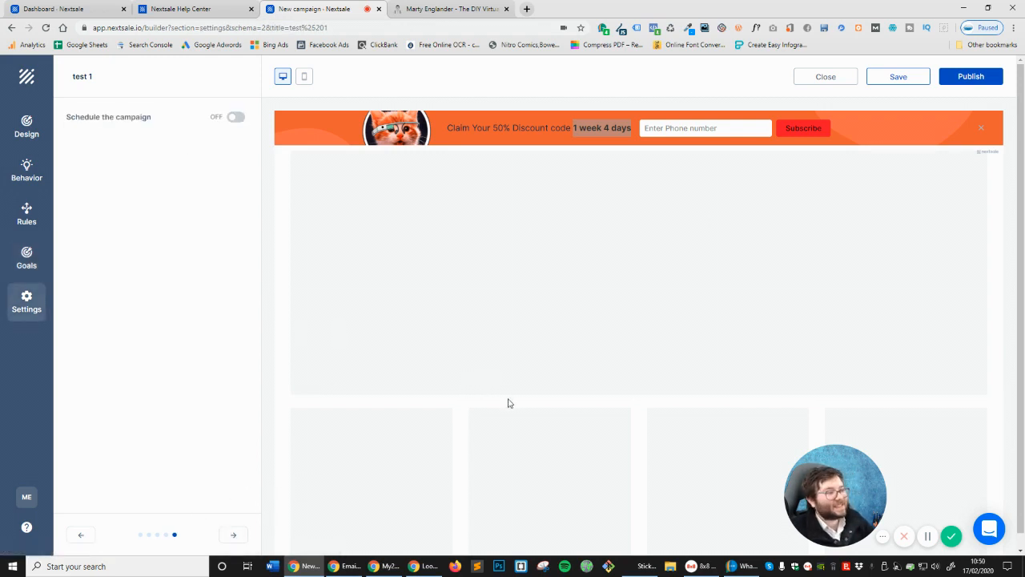
click(236, 118)
click(214, 158)
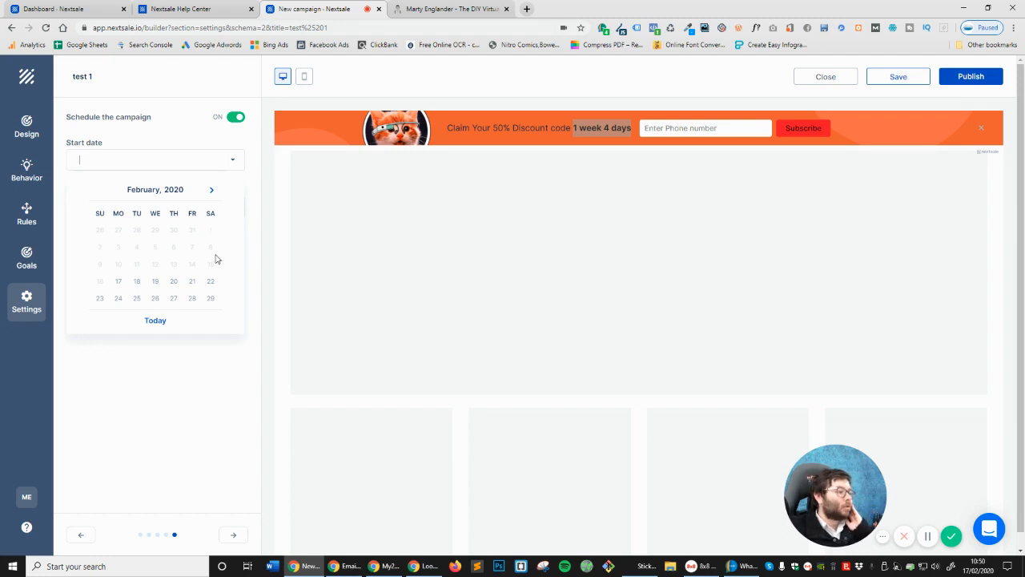
click(116, 282)
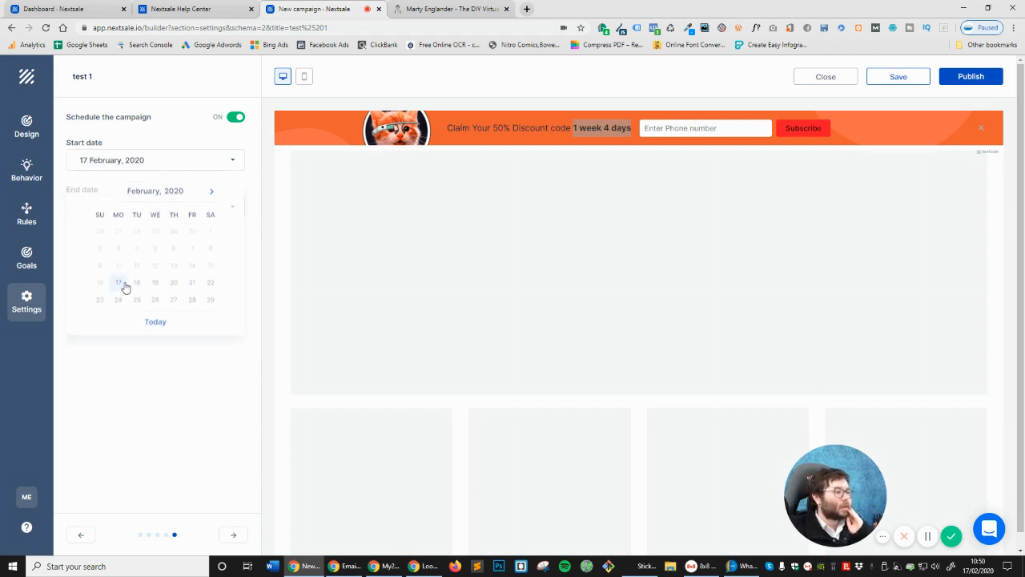
click(128, 210)
click(133, 331)
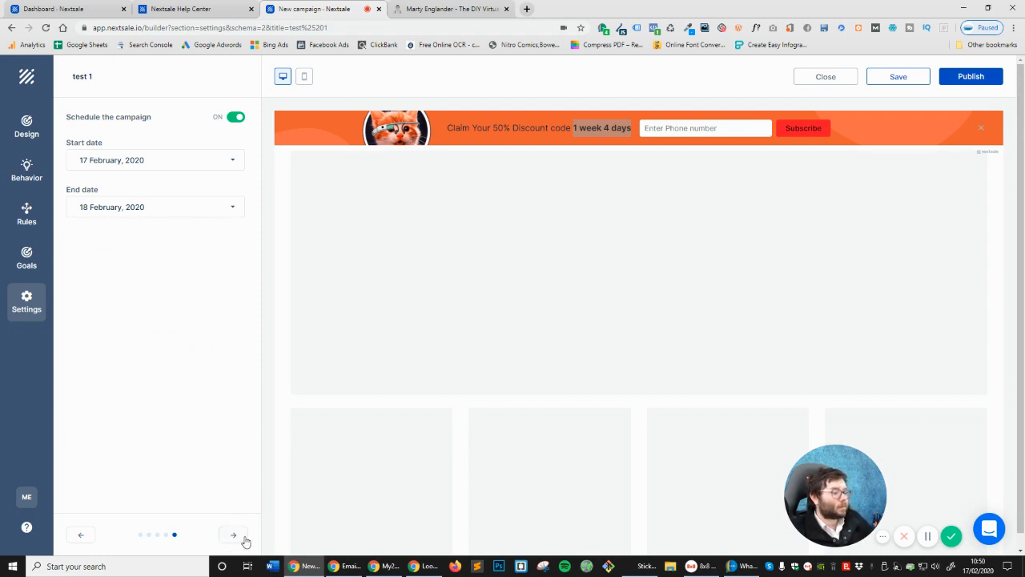
scroll(865, 447, down, 1)
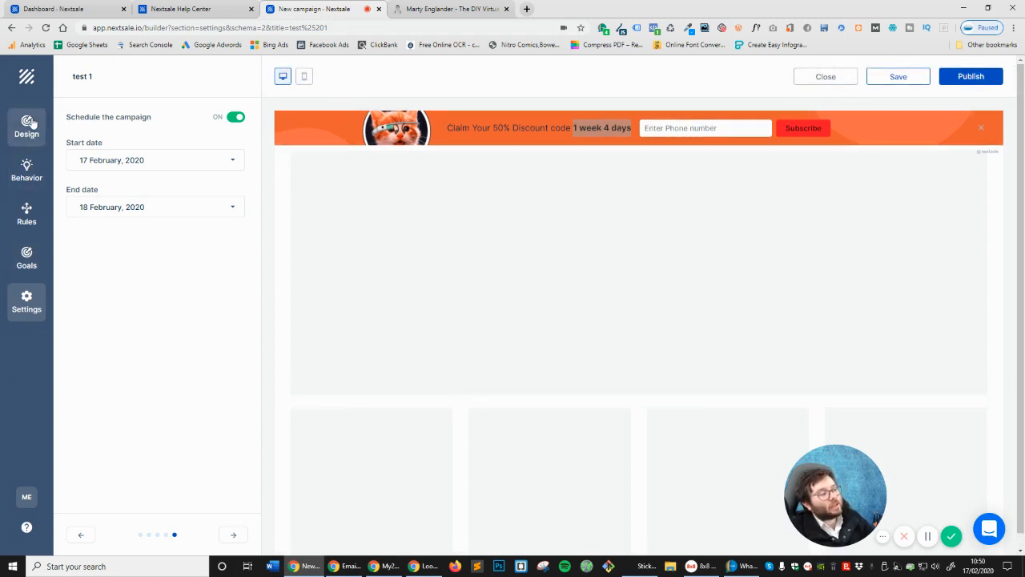
Review the goals, targeting, behavior and design, then publish test 1 and close the builder
click(27, 260)
click(27, 210)
click(27, 171)
click(25, 128)
click(26, 301)
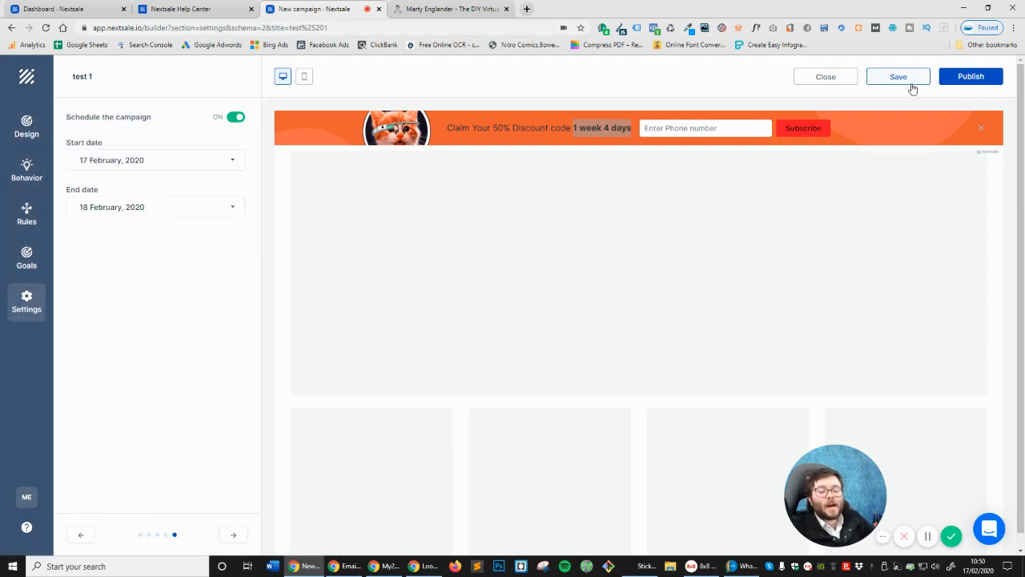
click(944, 76)
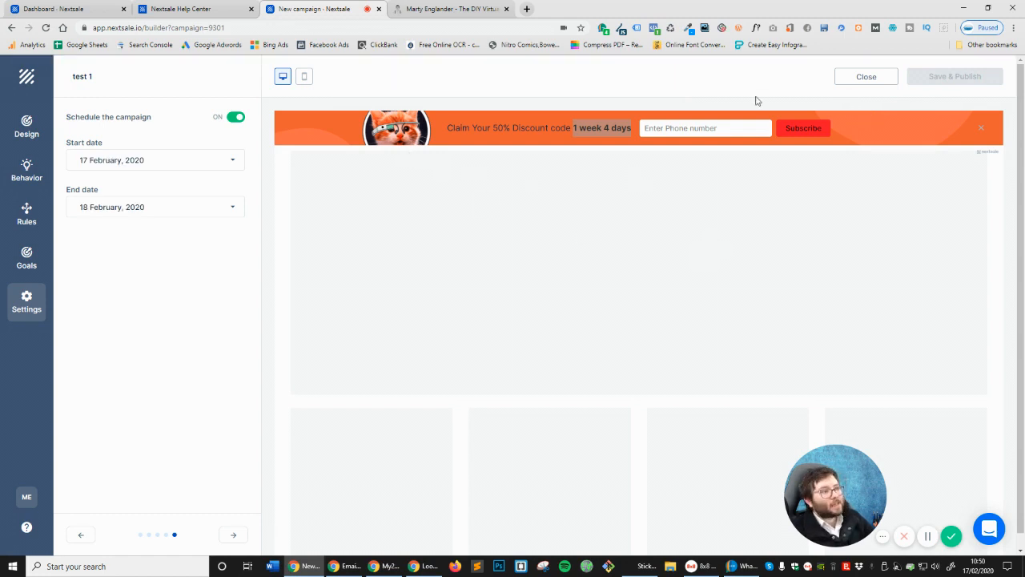
click(883, 81)
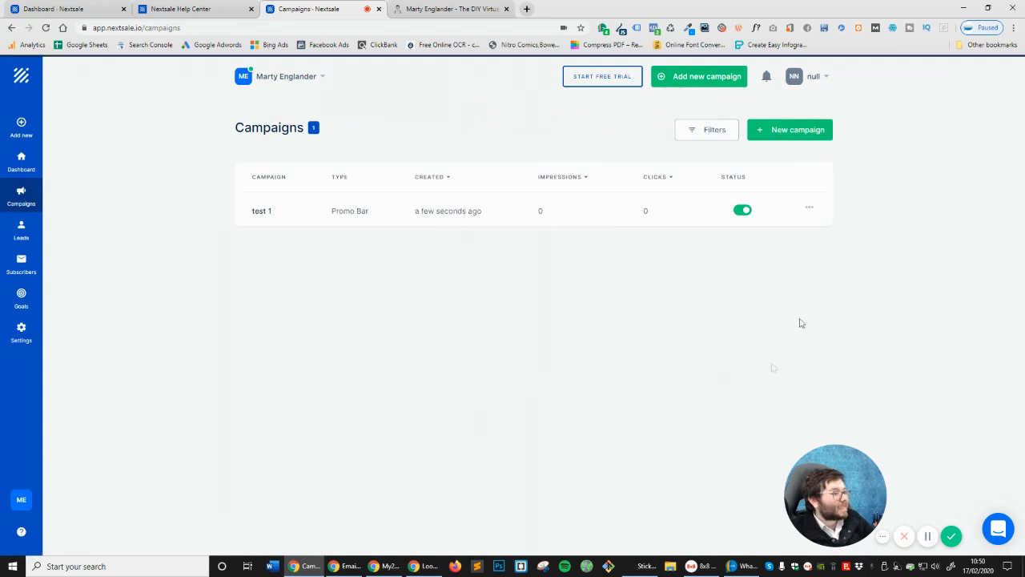
Open test 1's analytics with its date filters, then switch to the martyenglander.com tab
click(810, 212)
click(776, 234)
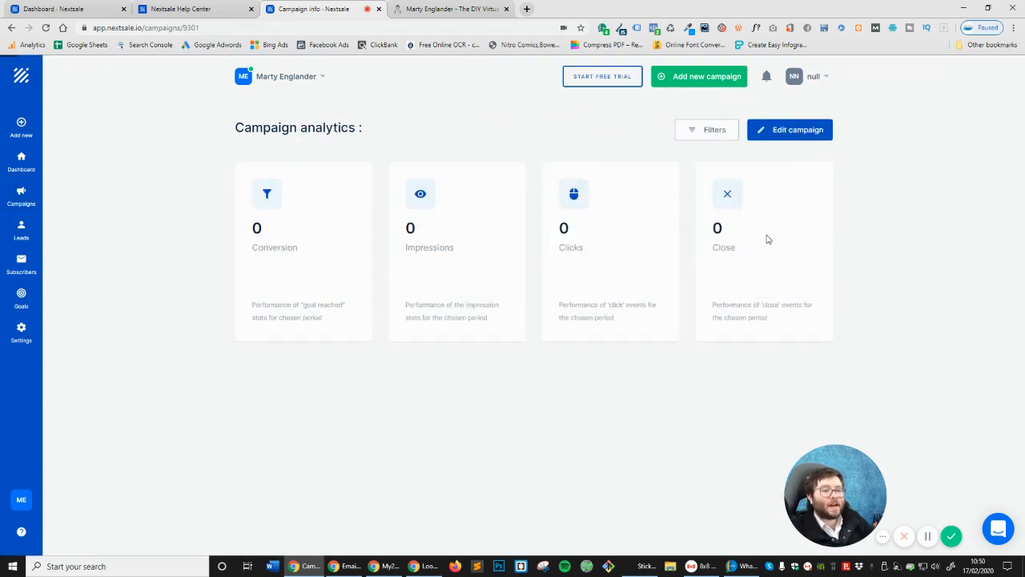
scroll(624, 385, down, 5)
scroll(553, 353, up, 5)
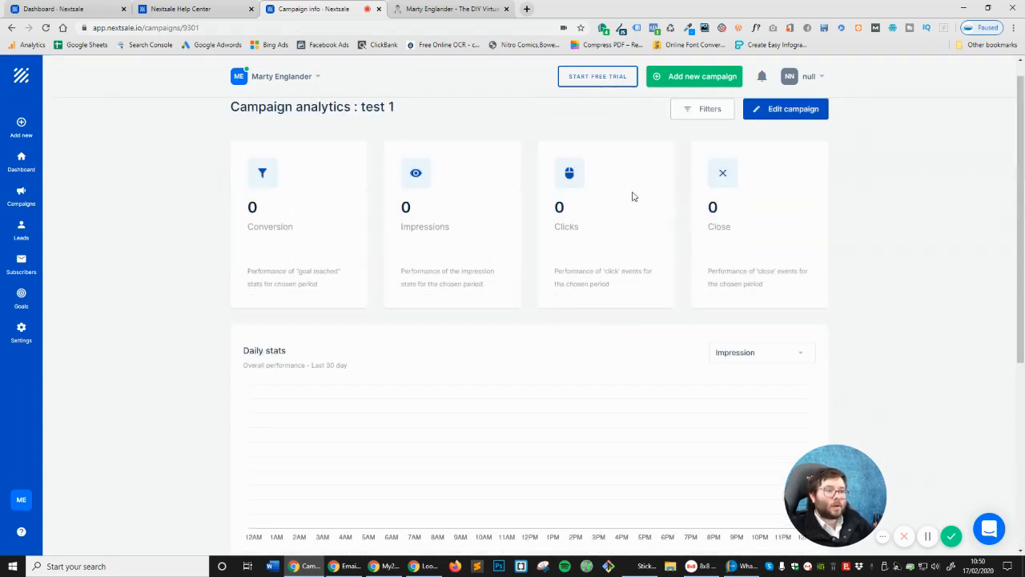
scroll(657, 160, up, 1)
click(693, 138)
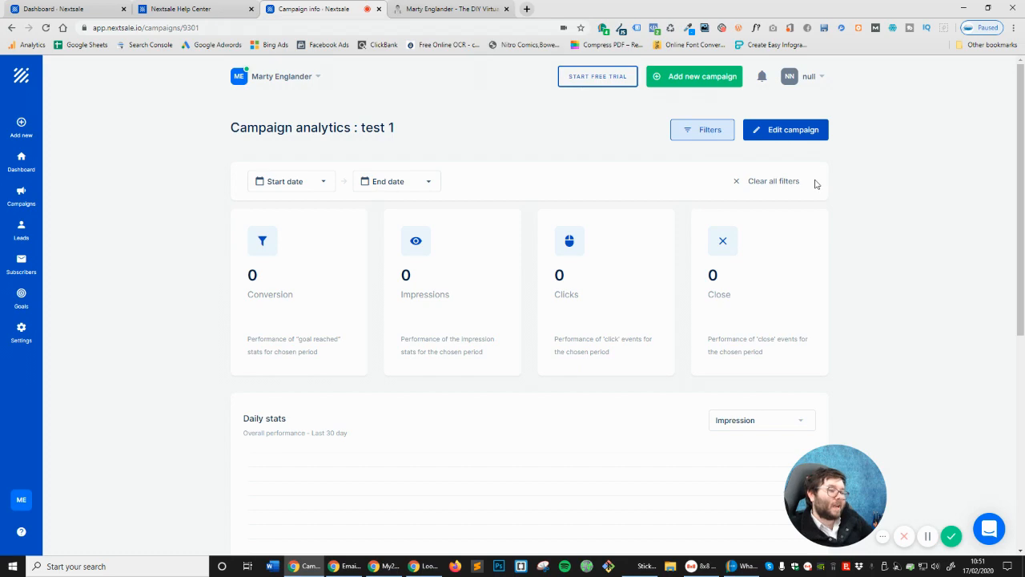
click(481, 8)
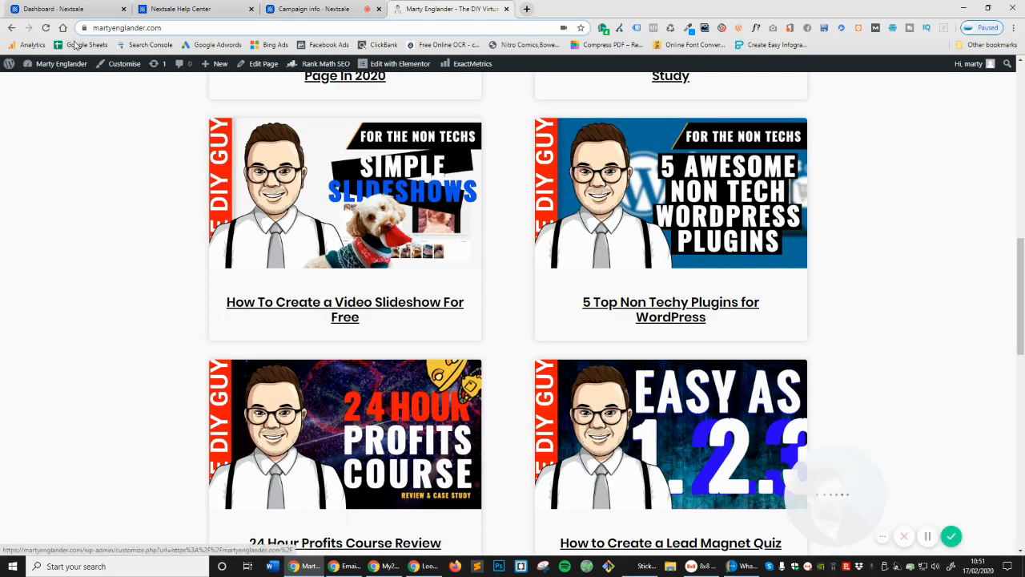
Clear the site cache, log out of WordPress, and reload the home page as a visitor
click(674, 32)
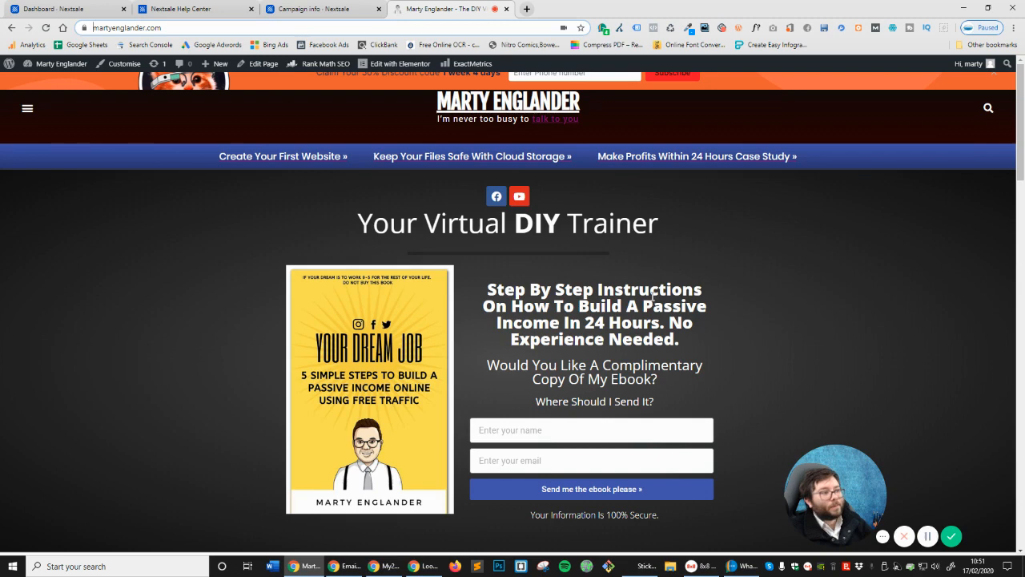
click(252, 29)
mouse_move(968, 63)
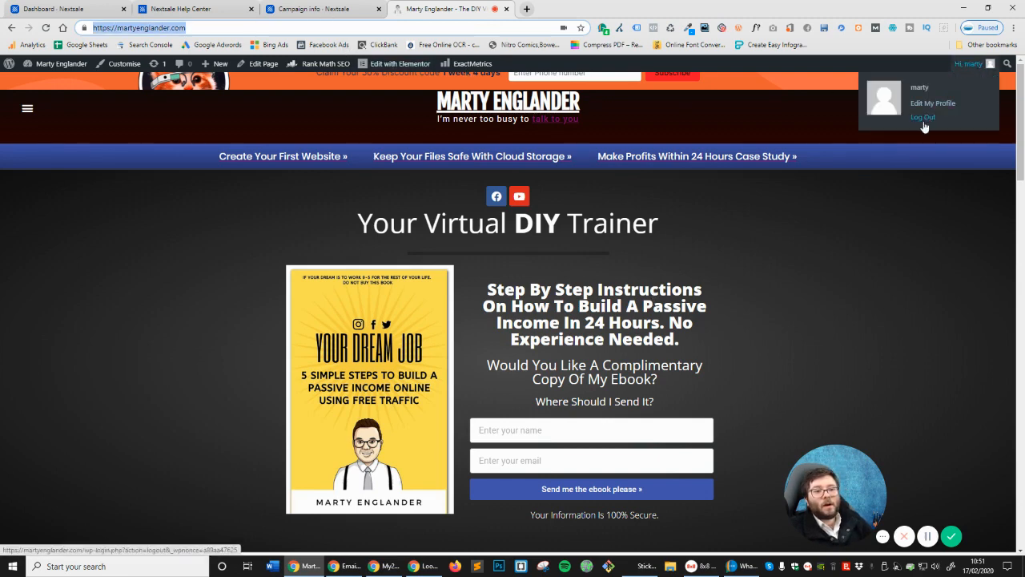
click(927, 119)
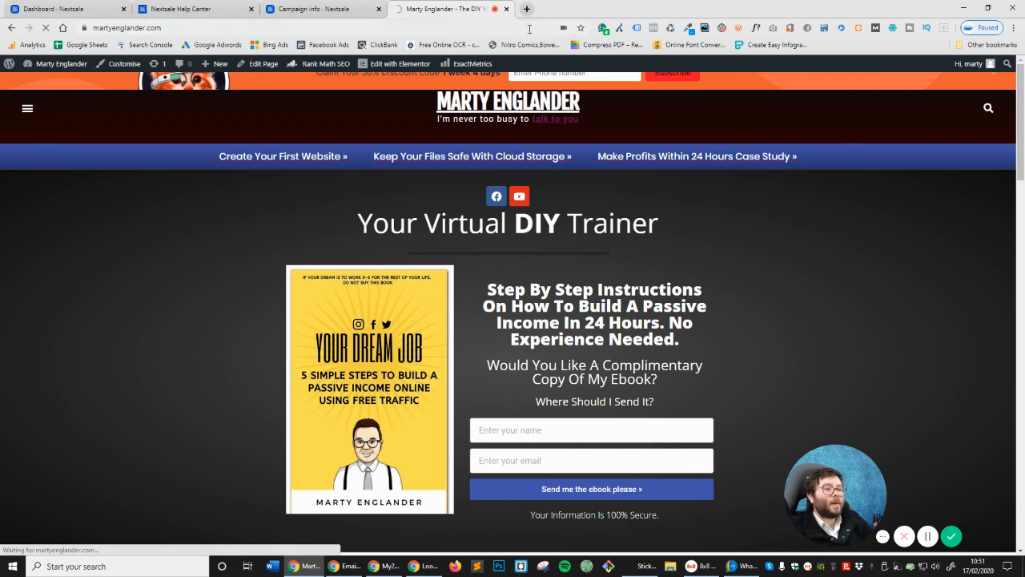
click(529, 29)
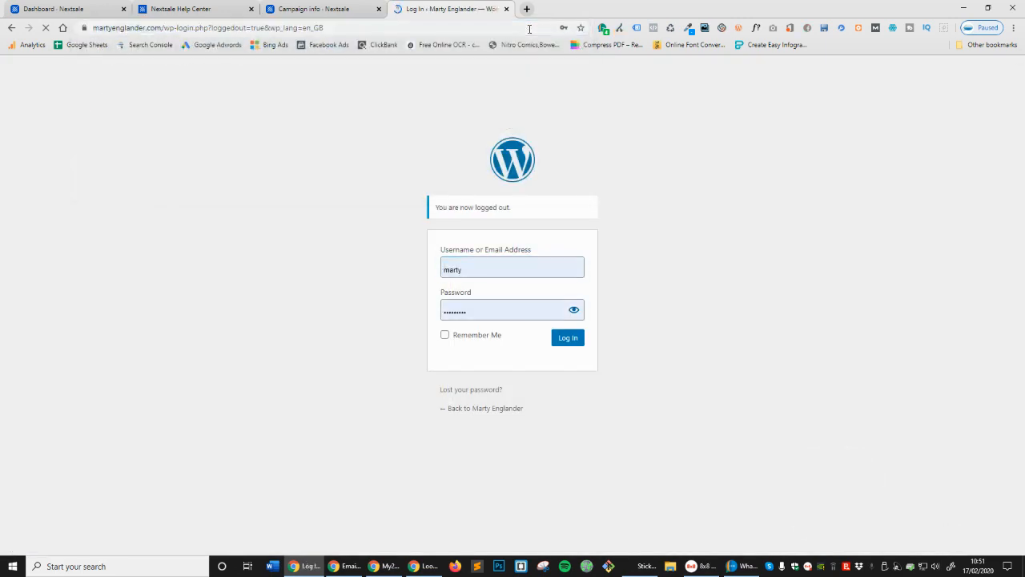
click(530, 30)
text(https://martyenglander.com/)
key(Return)
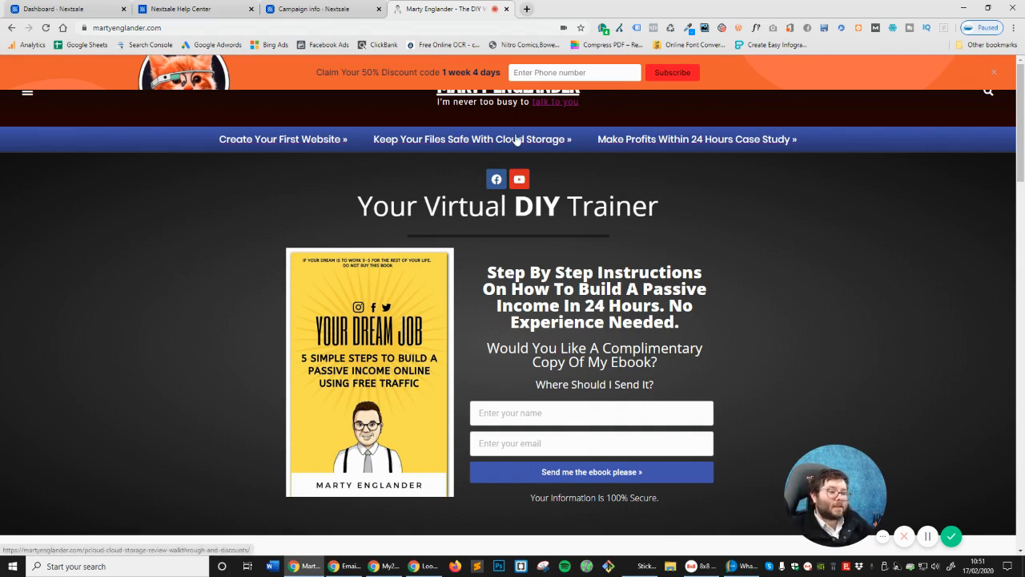
Enter a dummy phone number in the promo bar and subscribe
scroll(516, 140, down, 8)
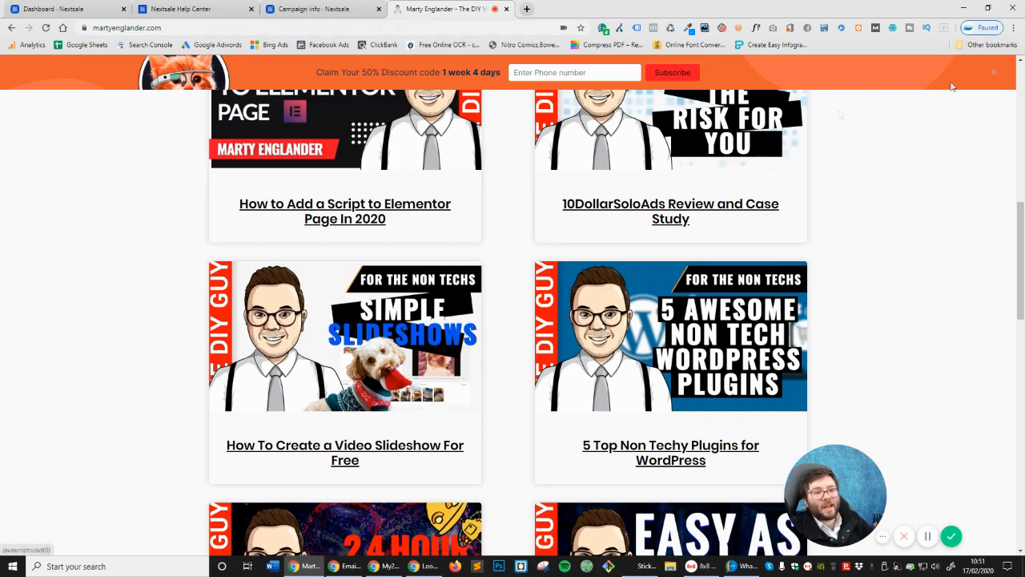
scroll(561, 186, up, 10)
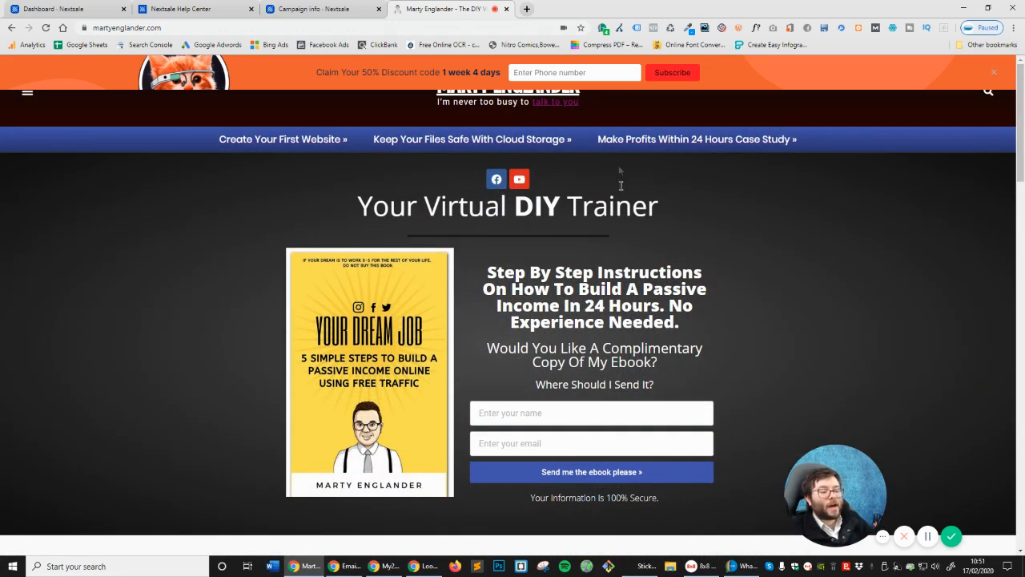
click(560, 77)
text(00)
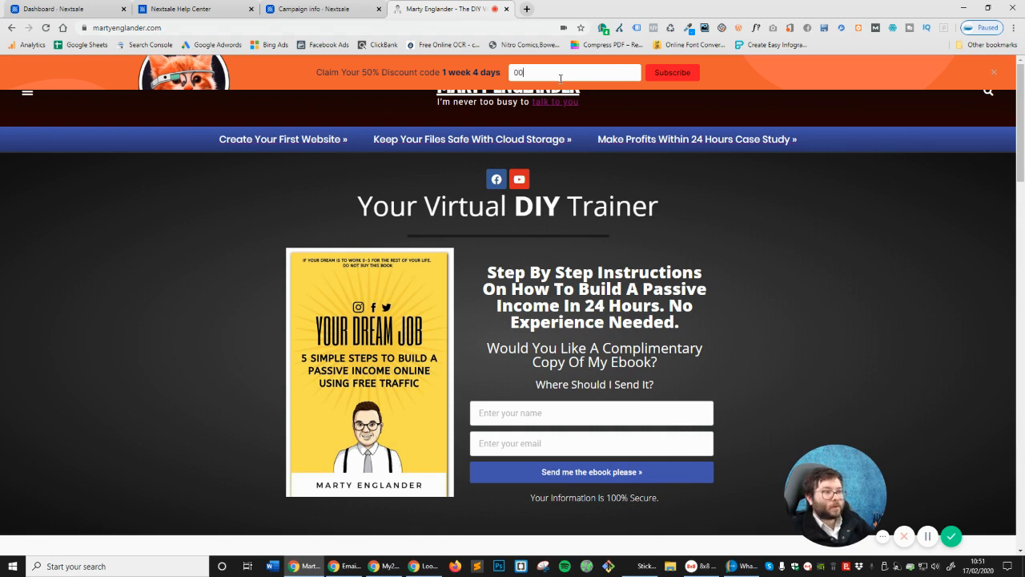
text(0000000)
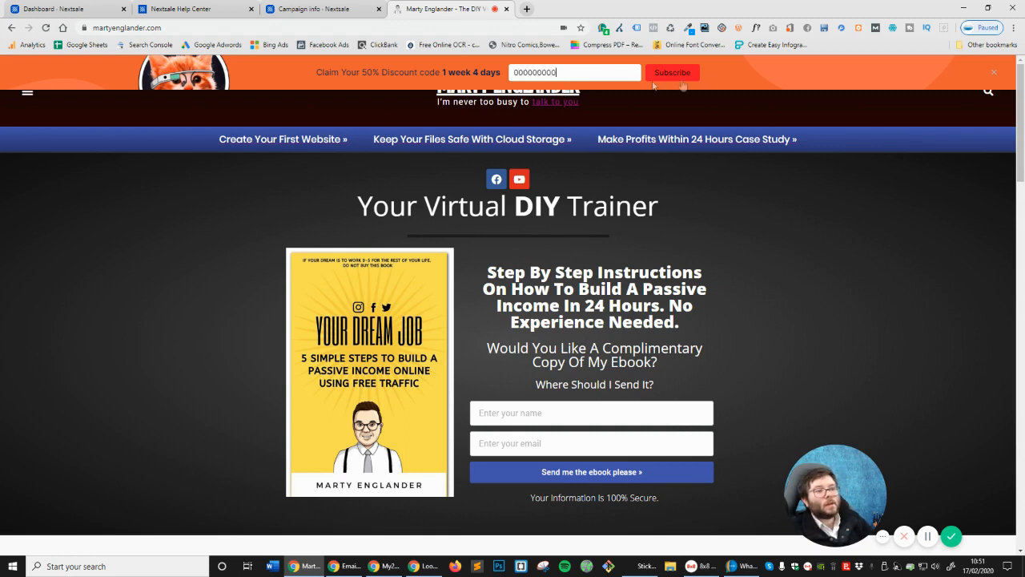
click(673, 75)
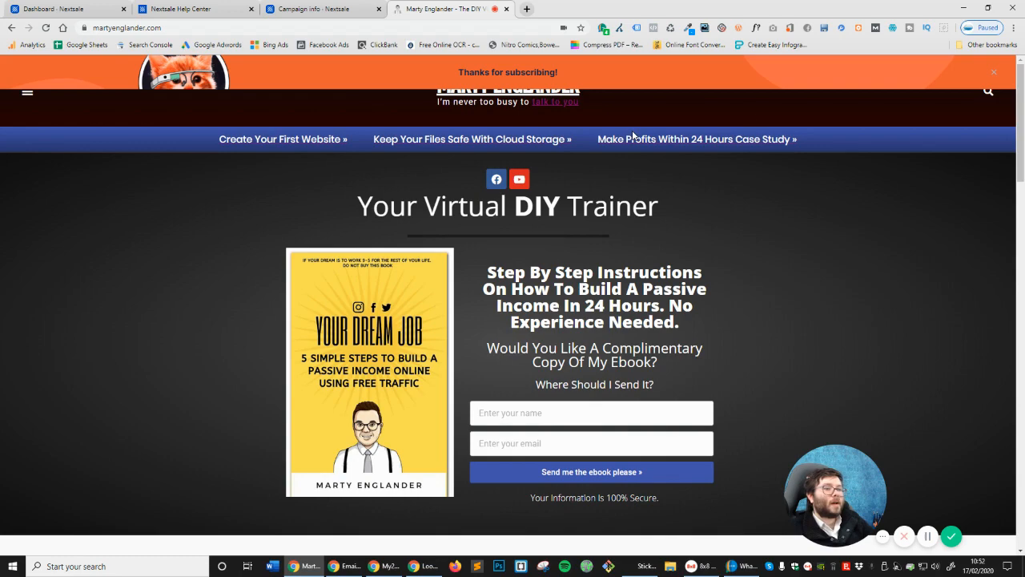
scroll(507, 76, down, 2)
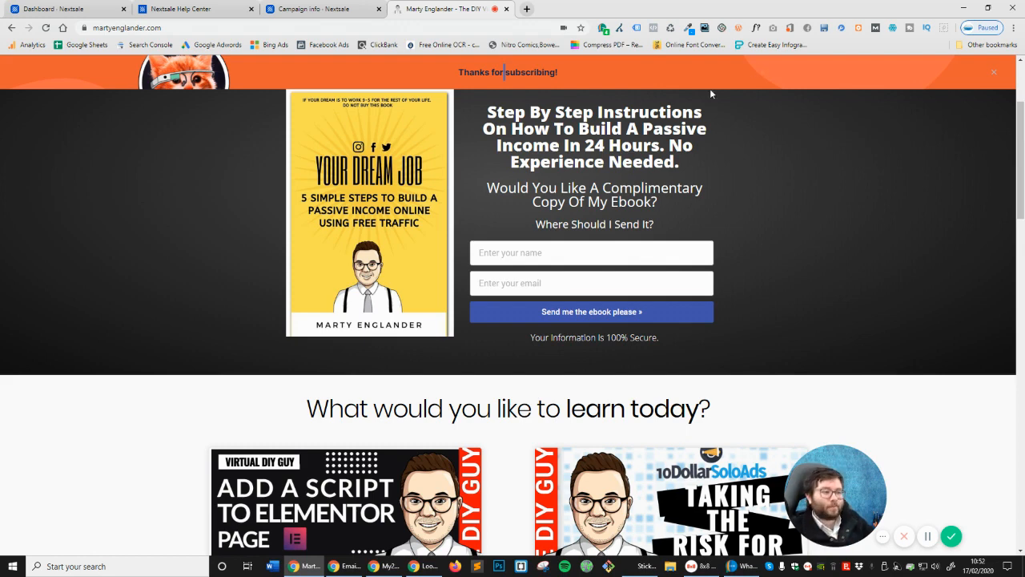
Clear all analytics filters so test 1 shows 1 conversion, 2 impressions and 5 clicks
click(348, 6)
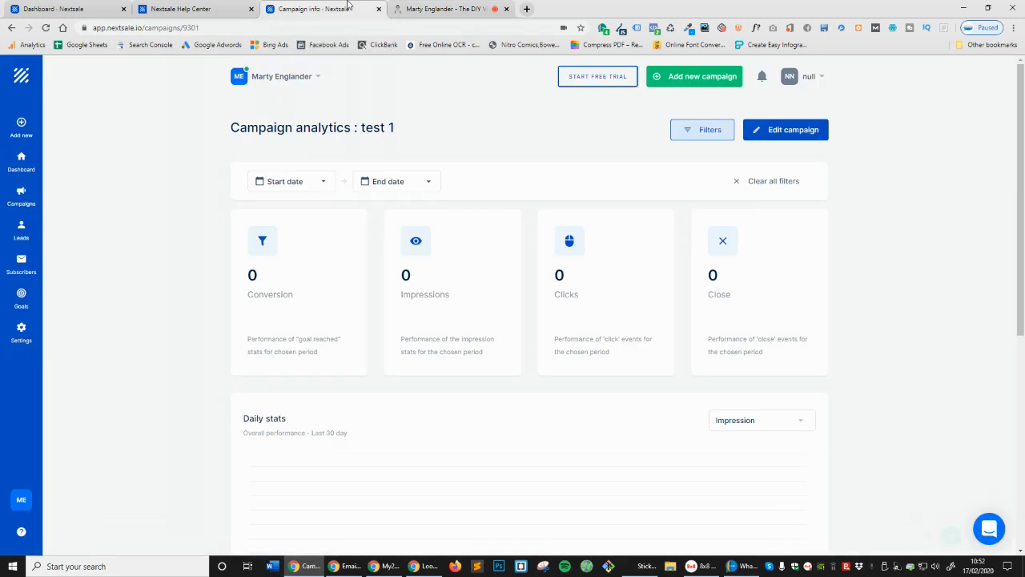
click(761, 183)
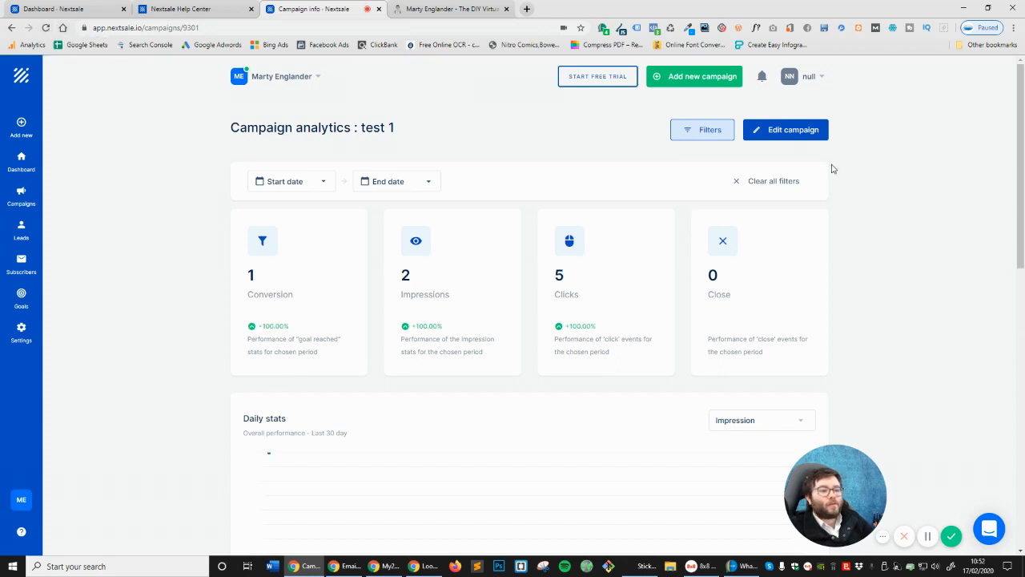
scroll(828, 190, down, 1)
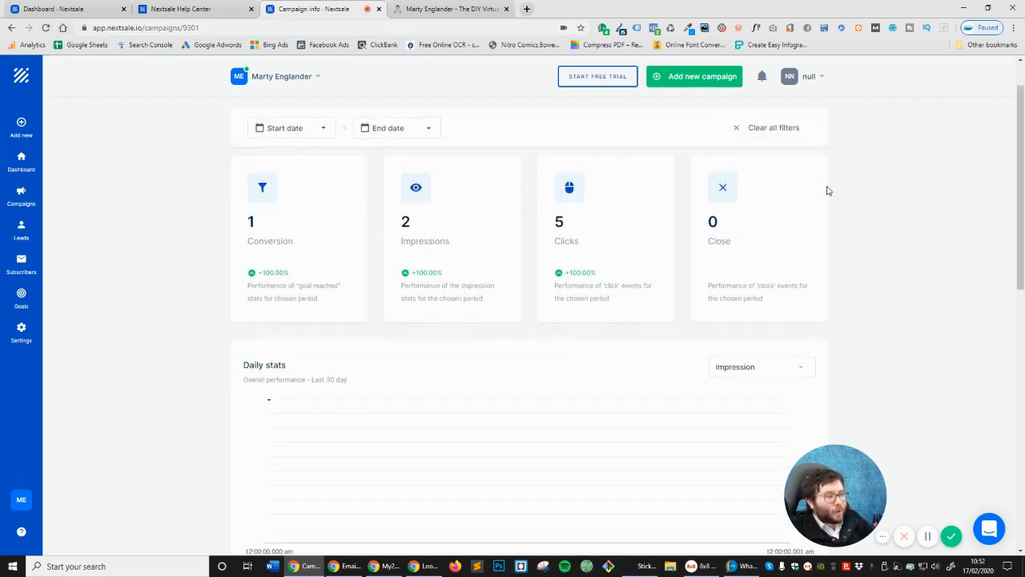
double_click(552, 240)
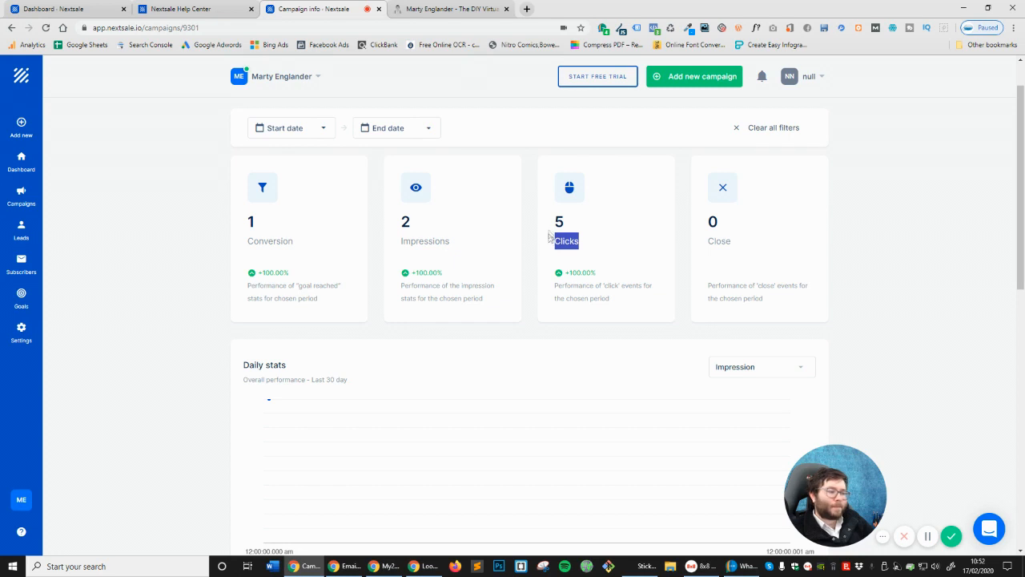
scroll(580, 223, down, 4)
scroll(579, 223, down, 5)
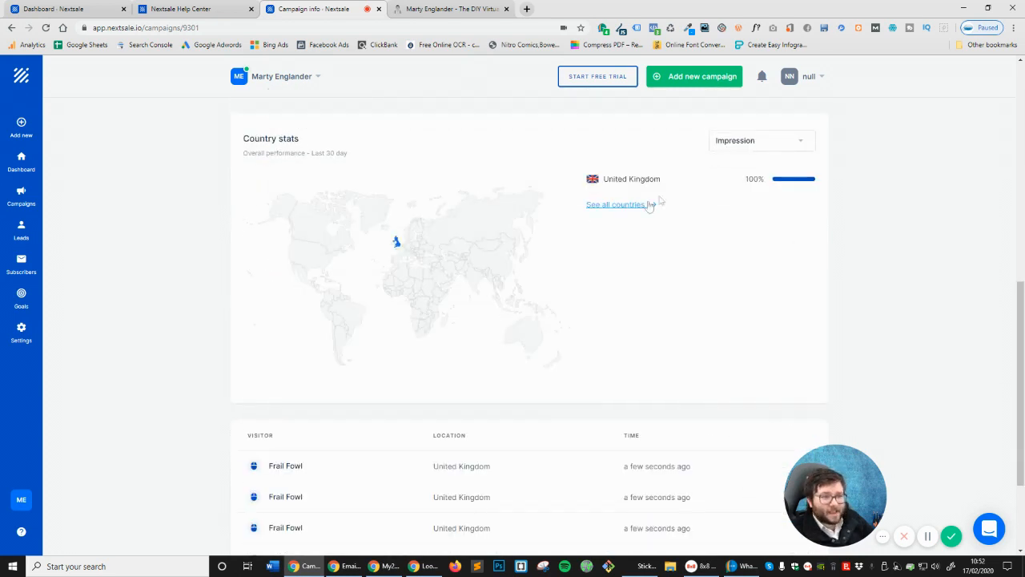
Check engagements by country, return to the analytics, then switch back to martyenglander.com
click(622, 209)
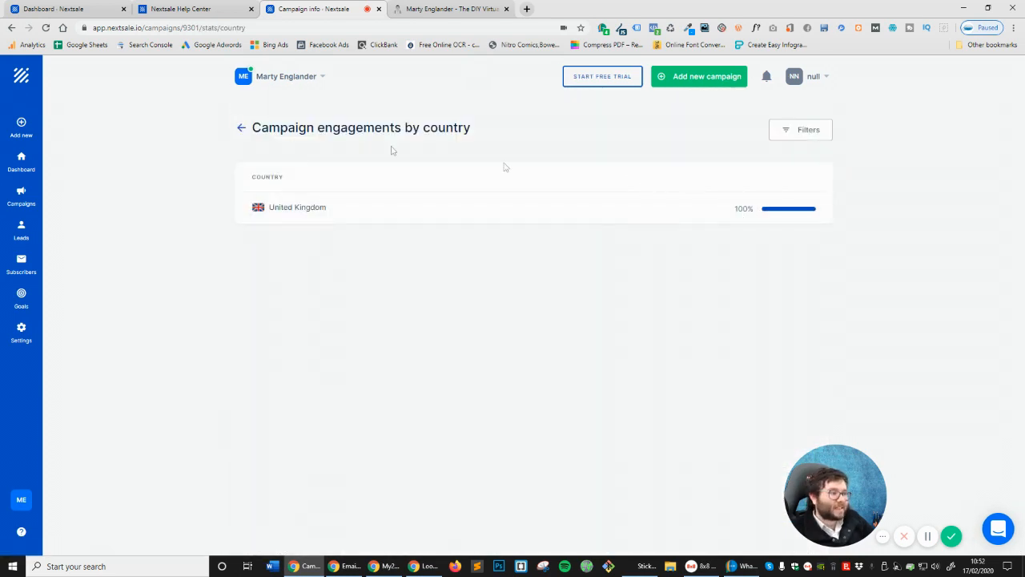
click(241, 128)
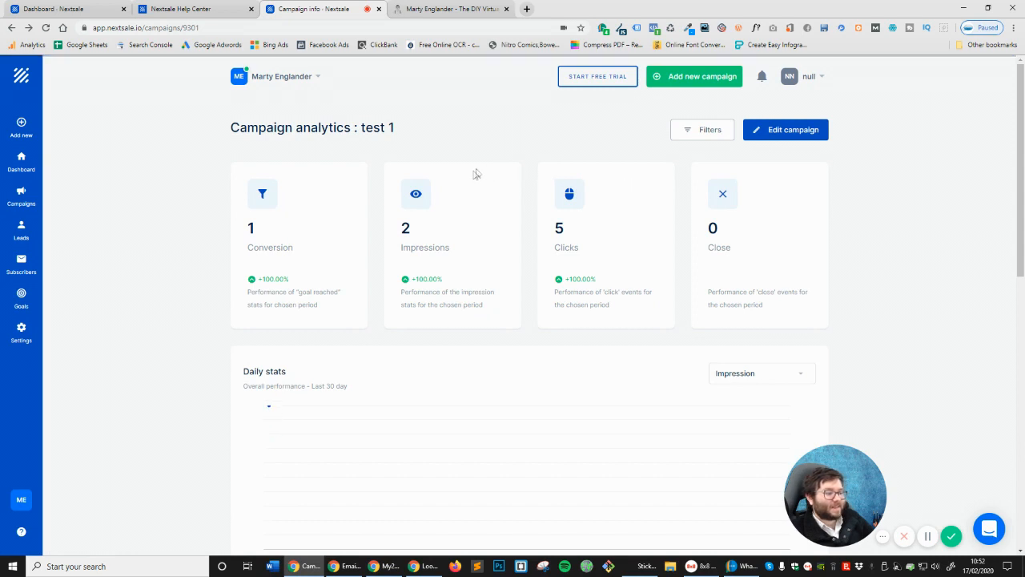
scroll(477, 174, down, 5)
scroll(626, 305, down, 3)
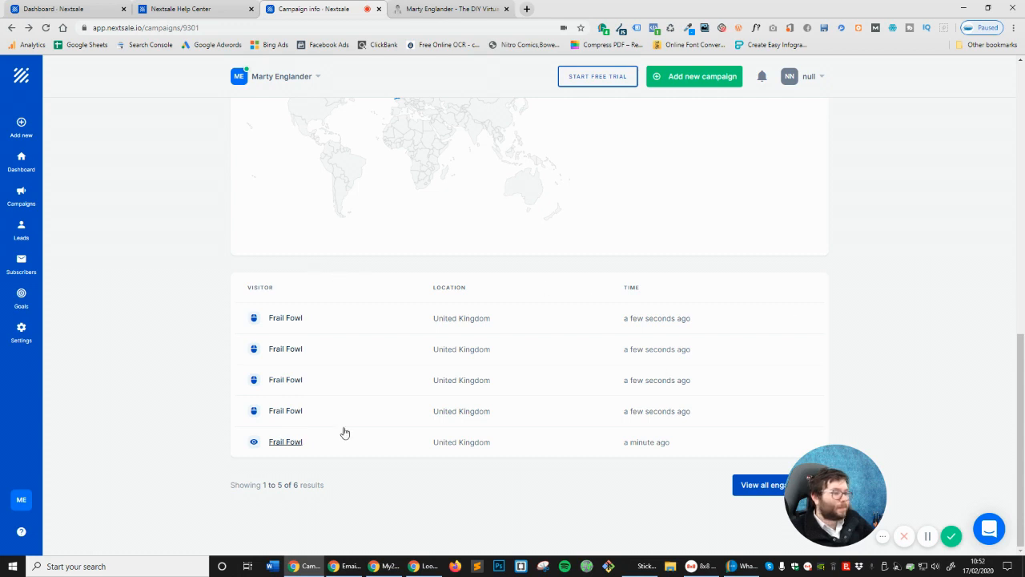
scroll(328, 379, up, 10)
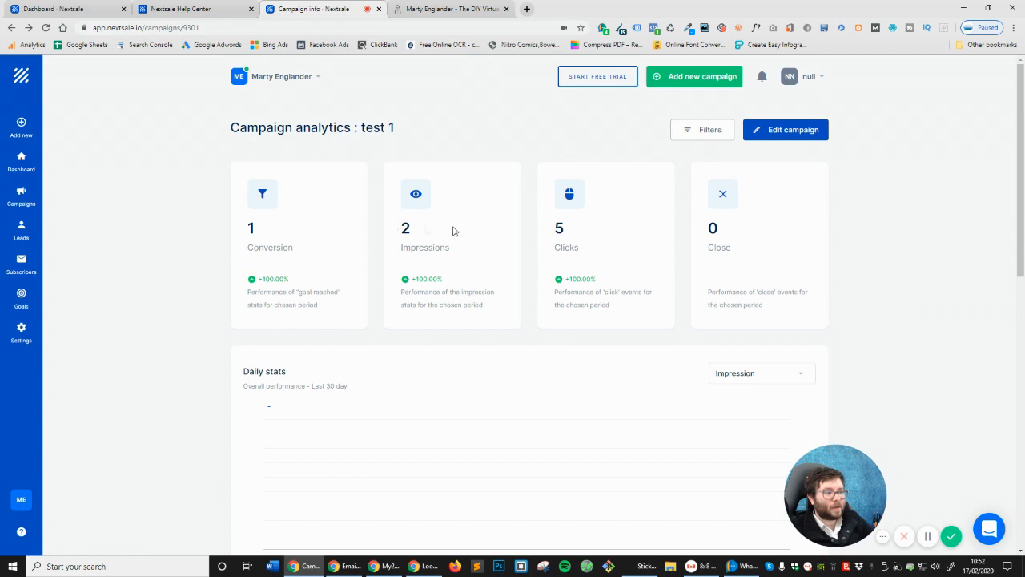
double_click(272, 231)
click(273, 199)
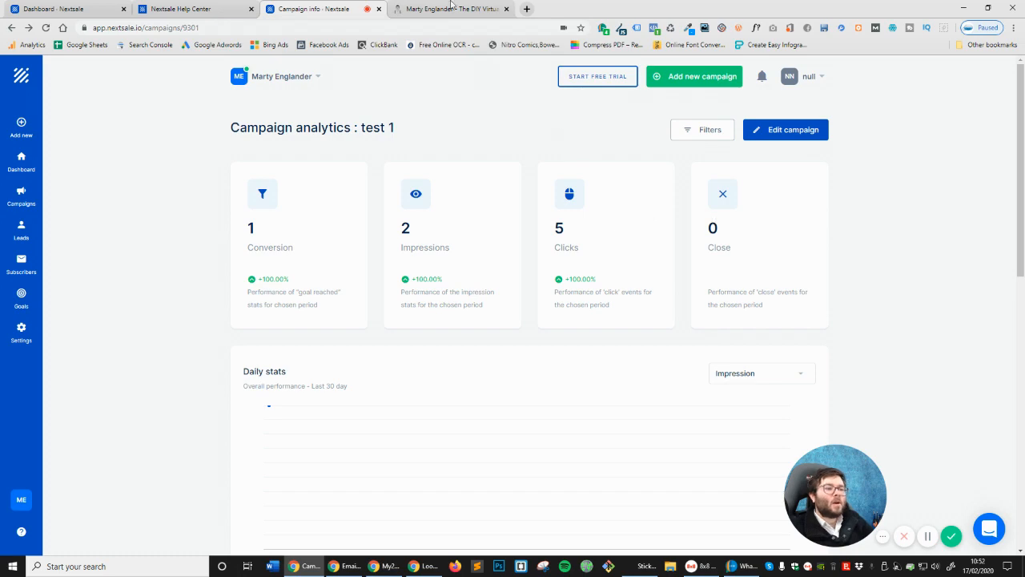
click(452, 8)
scroll(755, 108, up, 2)
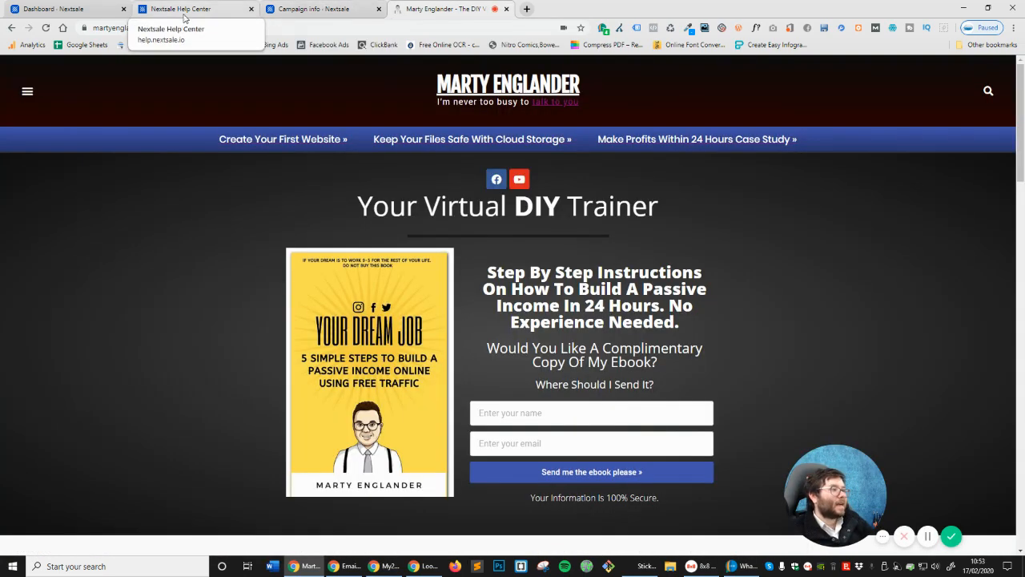
Load martyenglander.com in Firefox to see the live promo bar, then reopen test 1's analytics filters
click(226, 28)
key(ctrl+c)
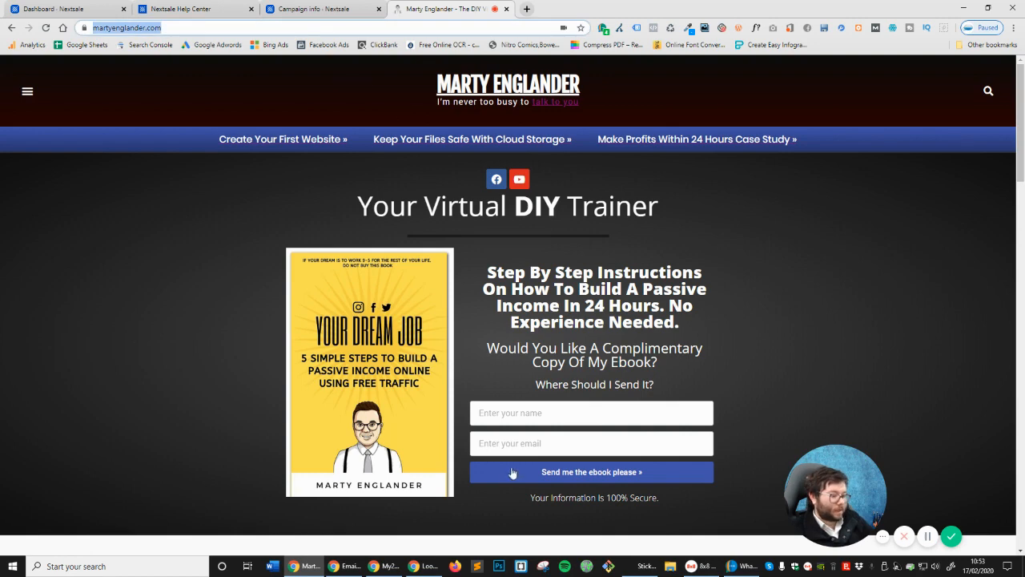
click(455, 566)
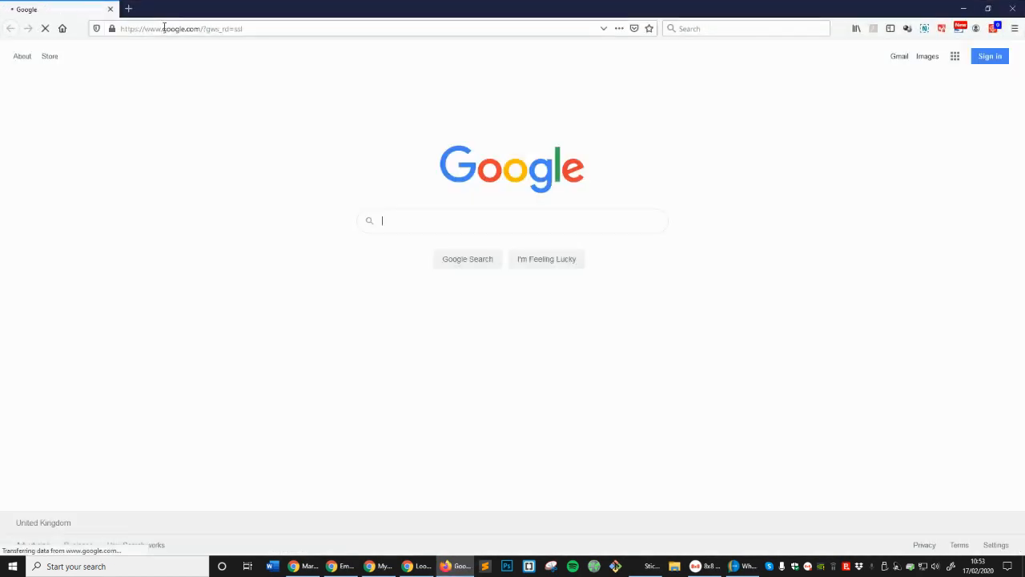
click(164, 28)
key(ctrl+v)
key(Return)
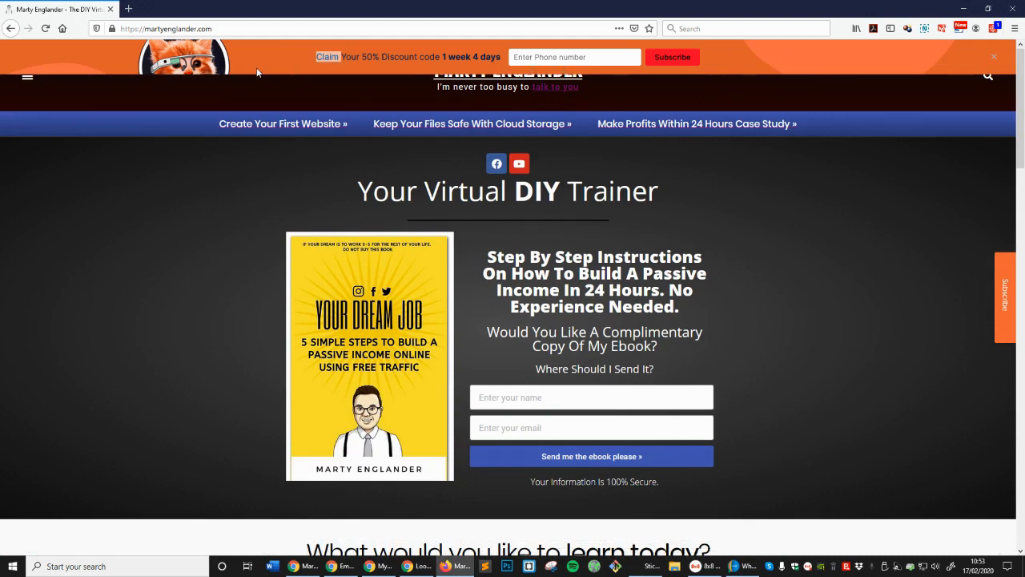
click(517, 61)
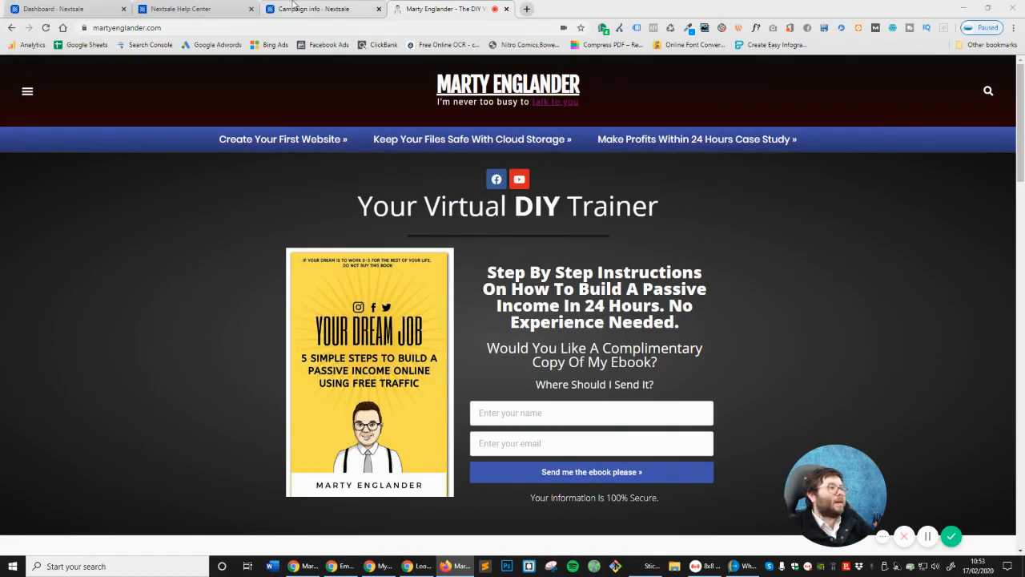
click(295, 8)
click(705, 130)
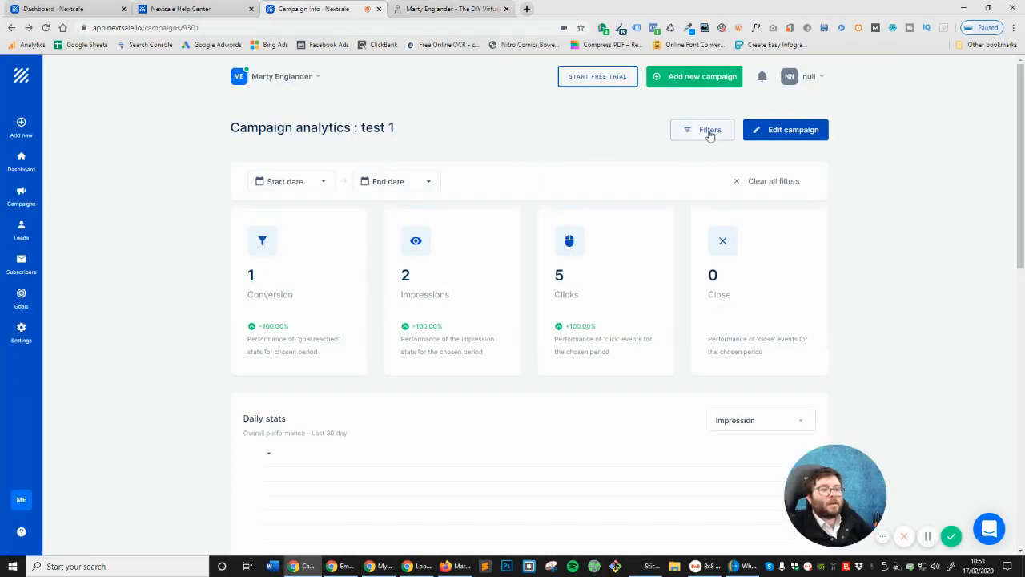
Clear all filters so test 1 shows 3 impressions and 26 clicks, comparing against the site's promo bar
click(758, 185)
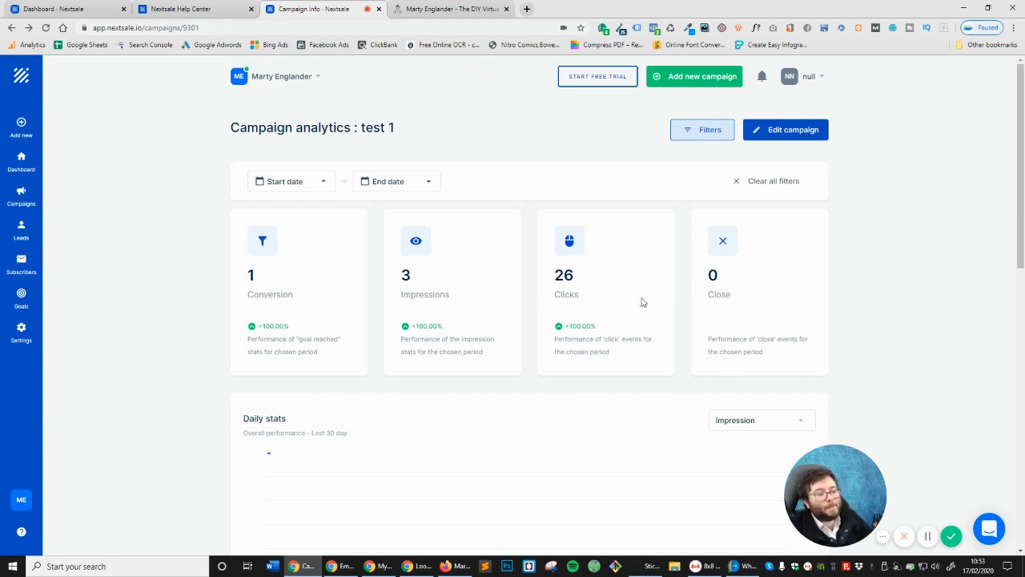
double_click(573, 278)
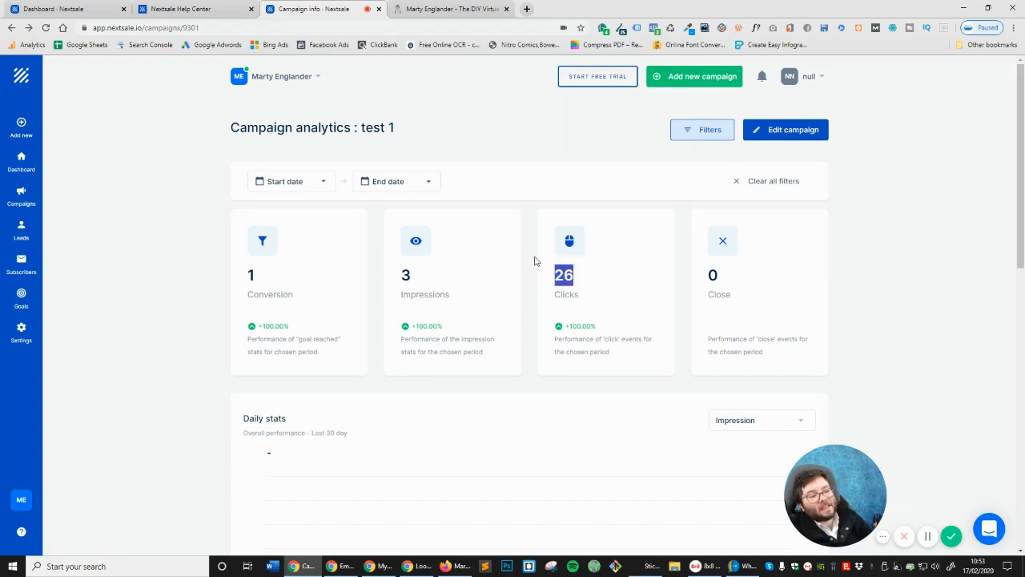
drag(1024, 144, 365, 233)
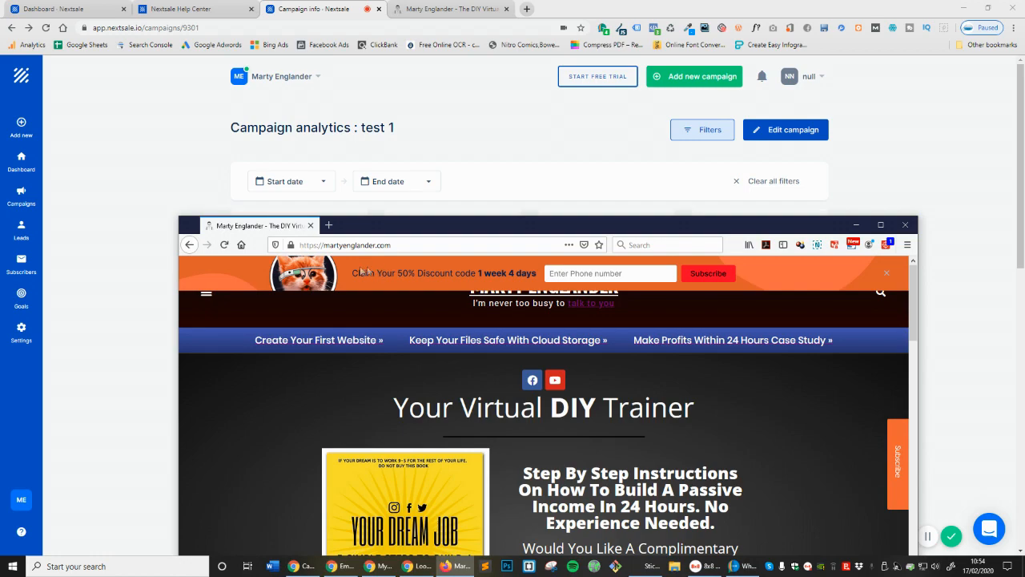
drag(392, 219, 394, 249)
triple_click(430, 303)
click(781, 309)
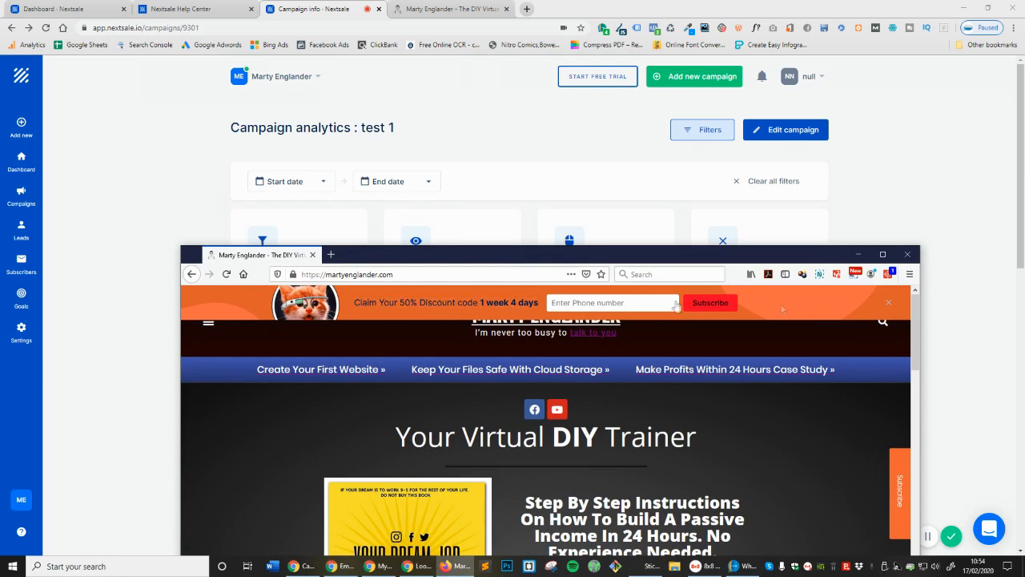
triple_click(476, 303)
drag(495, 254, 1024, 185)
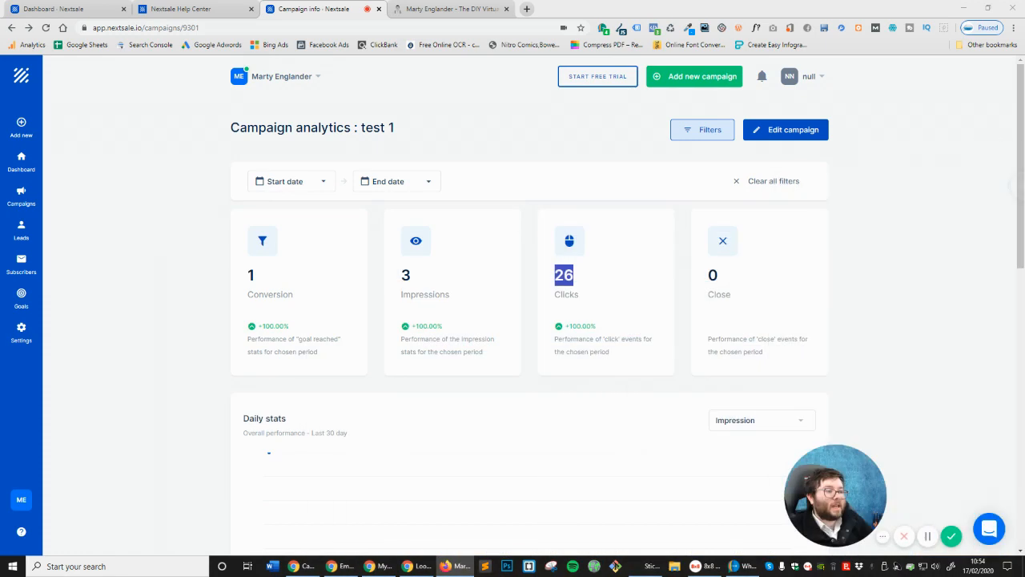
scroll(582, 189, down, 2)
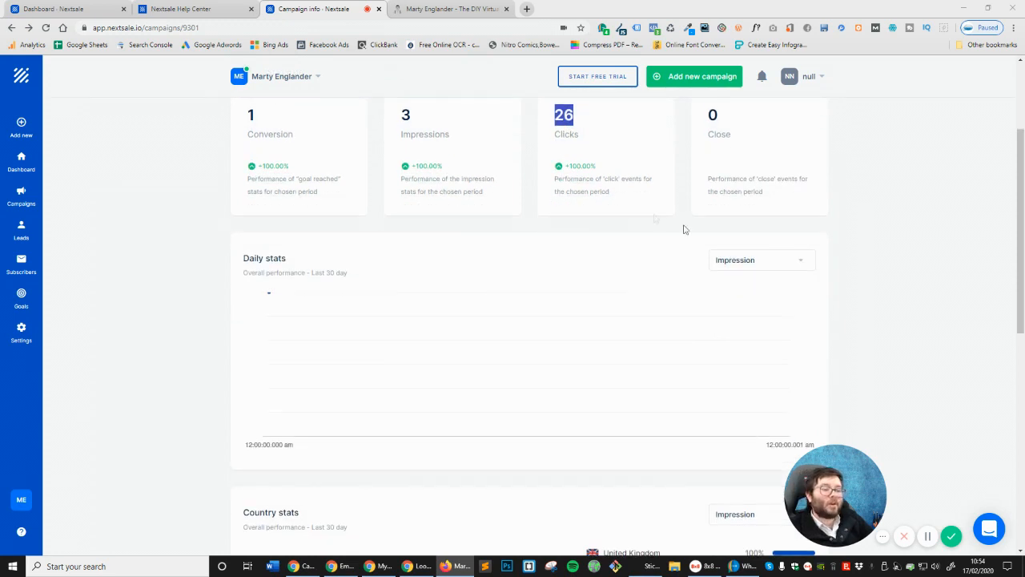
scroll(685, 230, down, 1)
scroll(780, 241, up, 3)
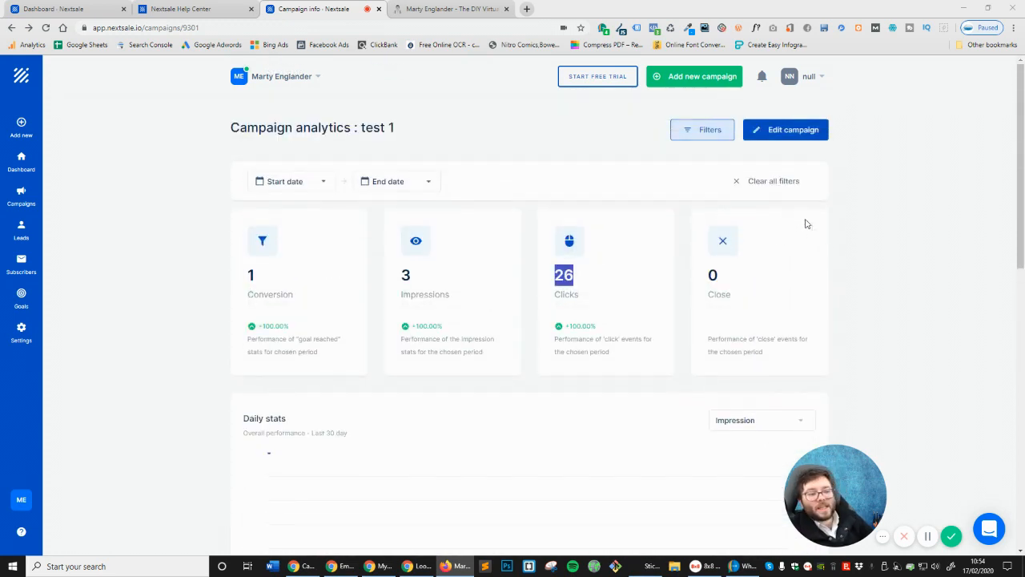
double_click(558, 274)
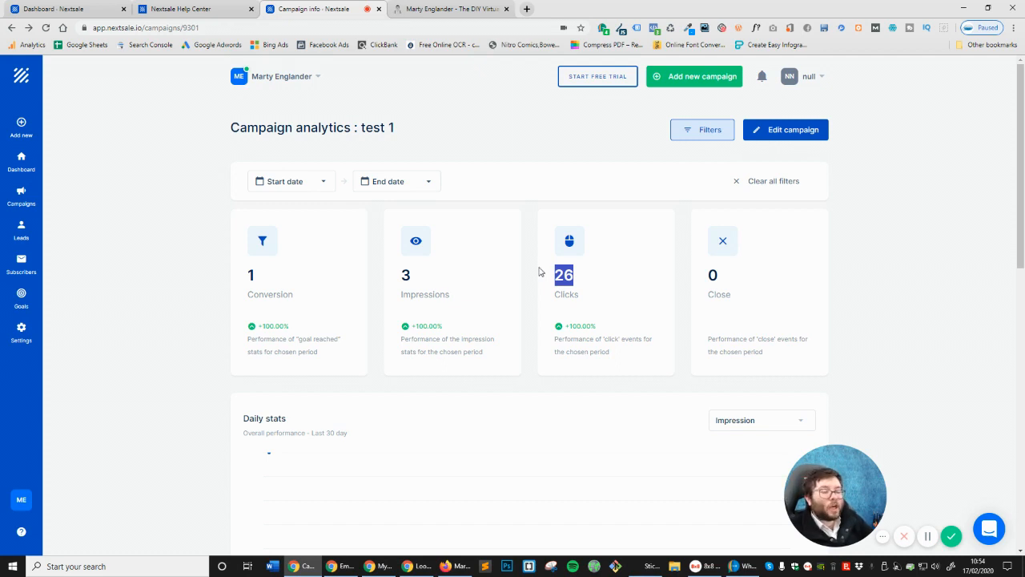
Open the full country list, showing United Kingdom at 100%
scroll(549, 275, down, 6)
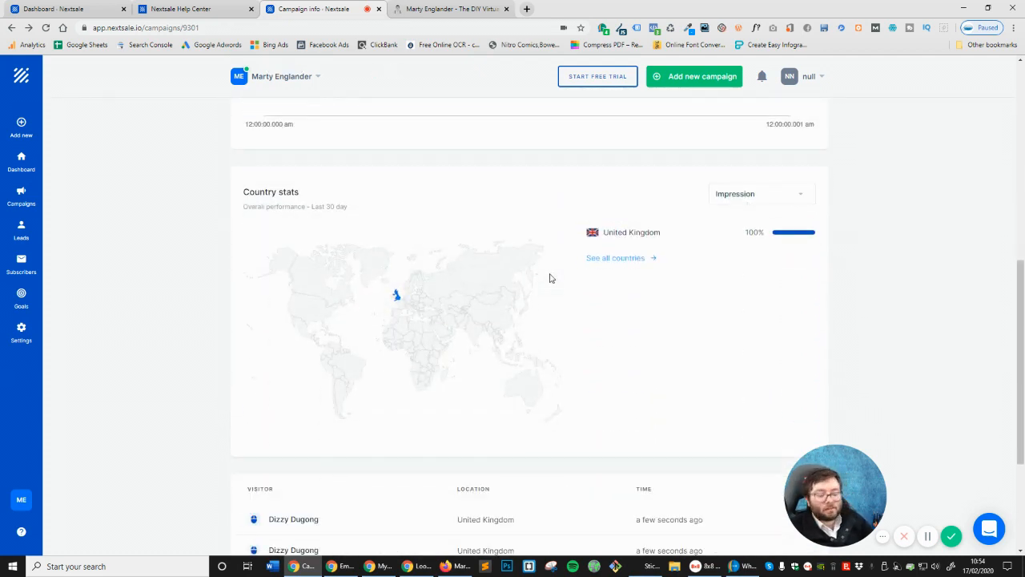
scroll(551, 276, down, 3)
scroll(446, 314, up, 3)
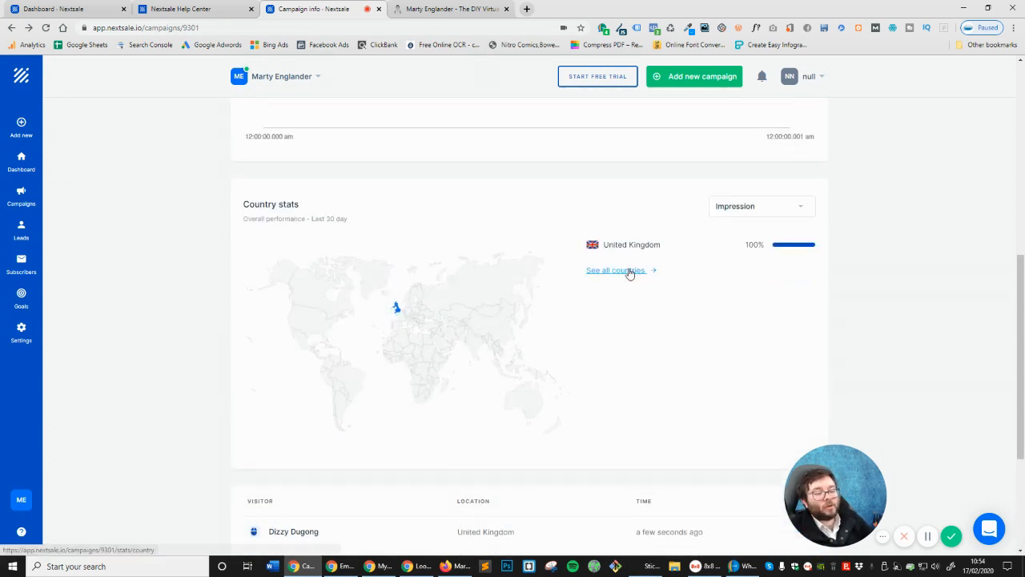
click(631, 271)
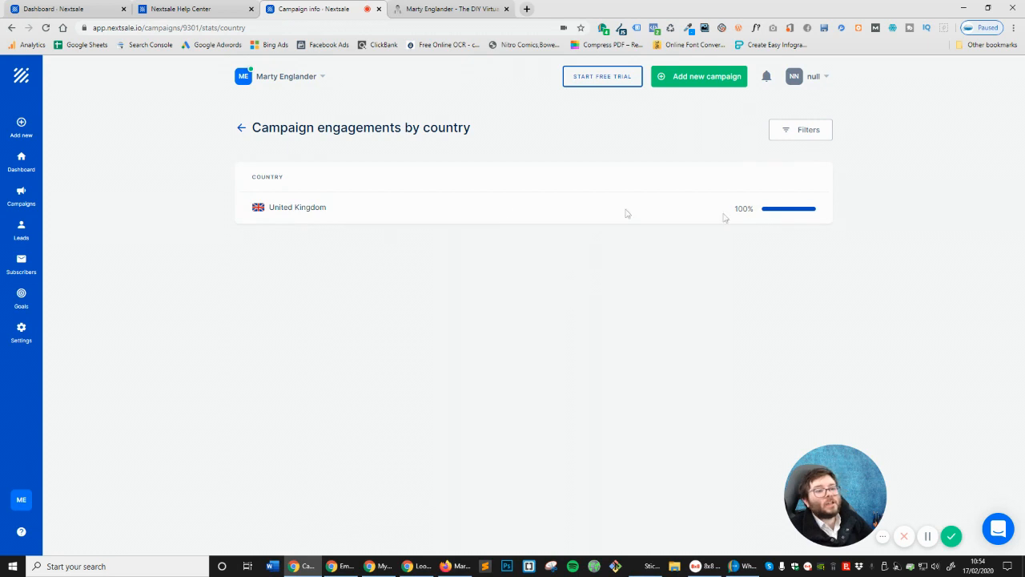
triple_click(326, 213)
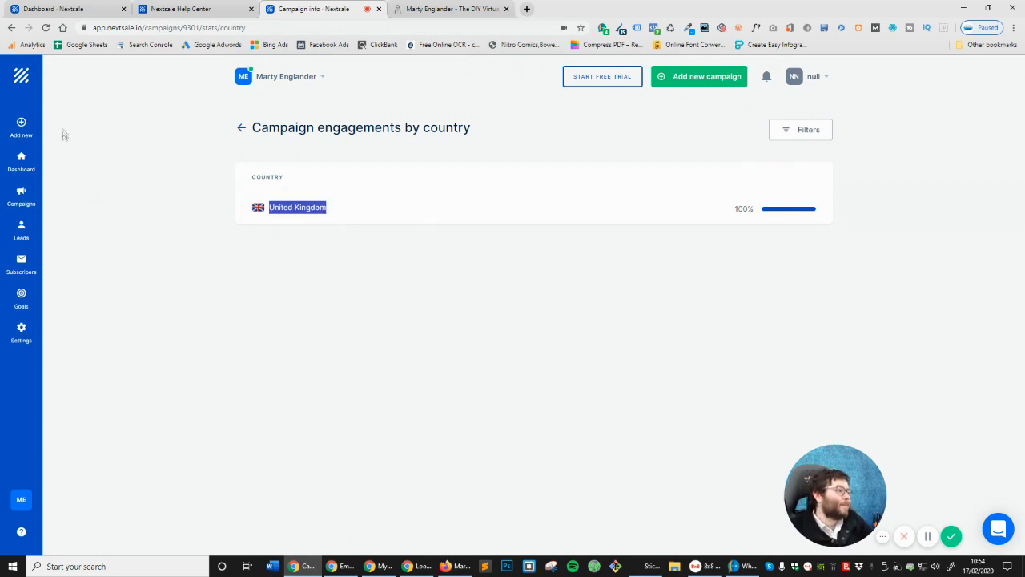
Check the test subscriber's phone number in Subscribers, then look at Campaigns and the Dashboard
click(21, 233)
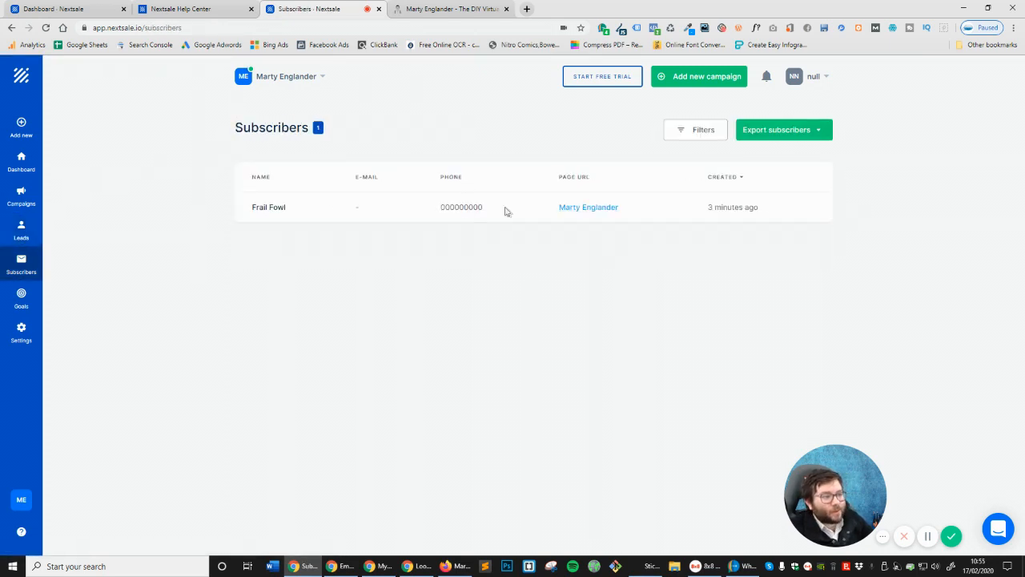
double_click(462, 207)
click(39, 203)
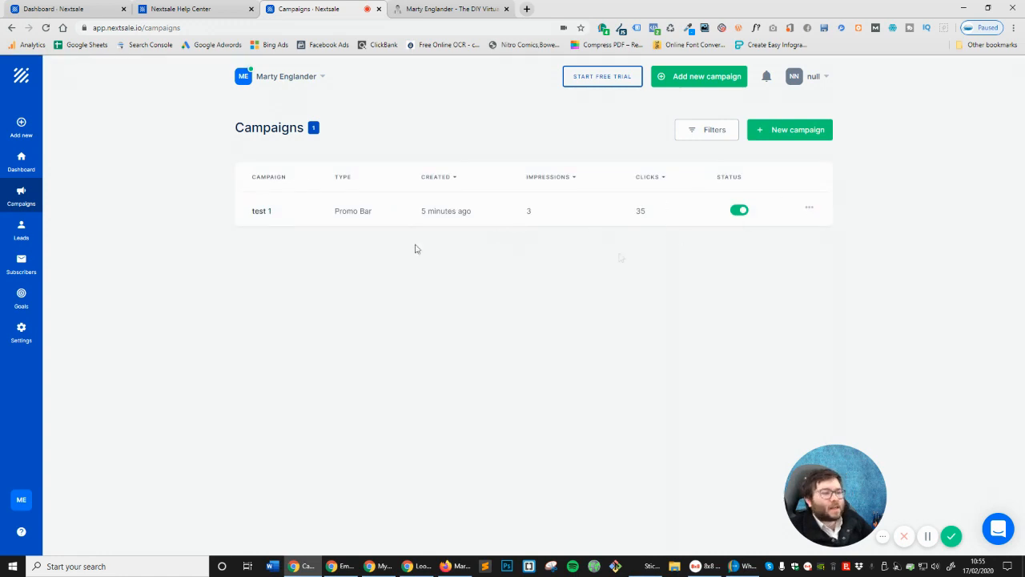
click(22, 168)
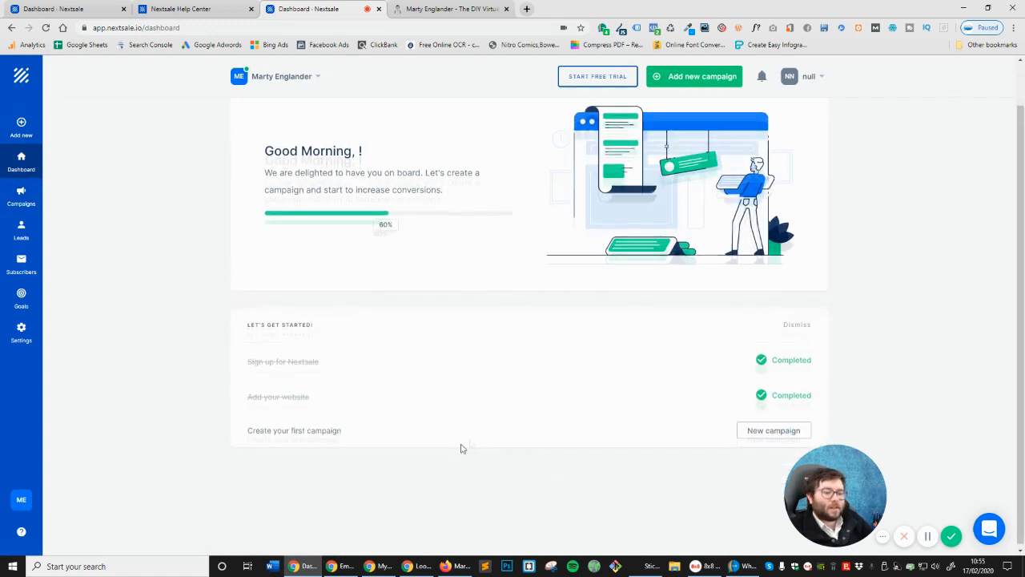
Review Settings, the Topbar Phone Number goal, Leads and Campaigns, ending on the Dashboard
click(21, 335)
click(30, 298)
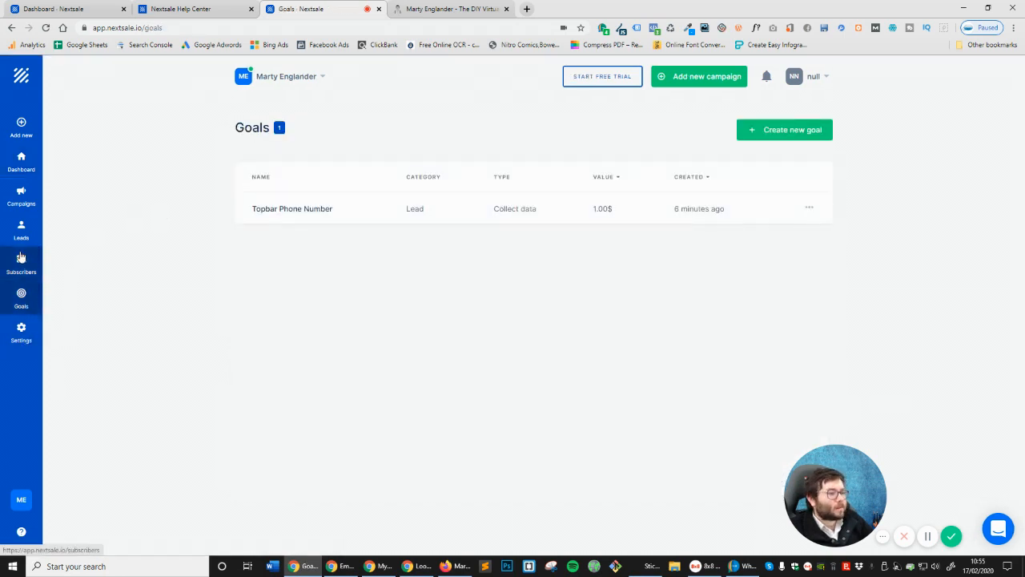
click(282, 209)
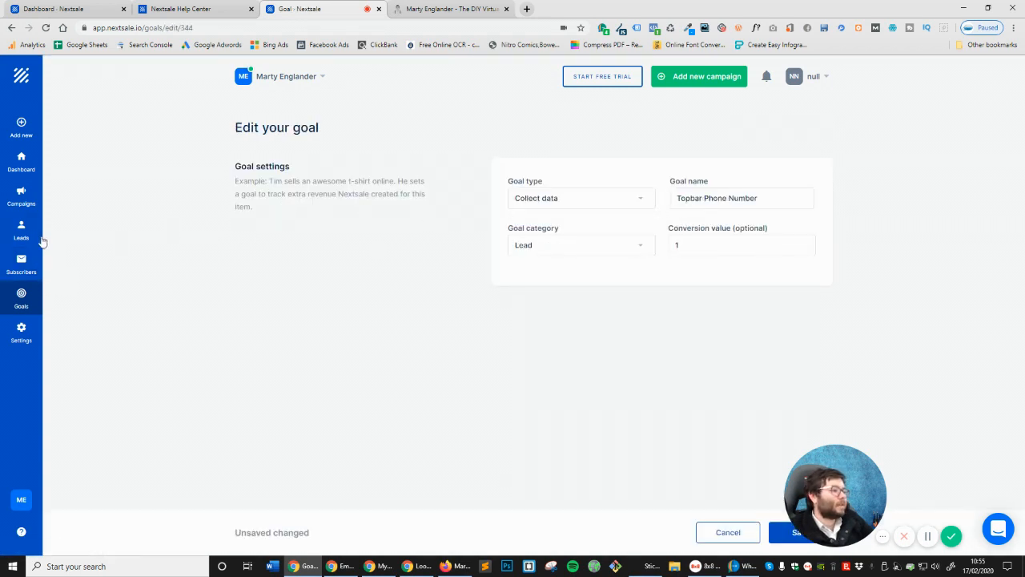
click(24, 234)
click(16, 204)
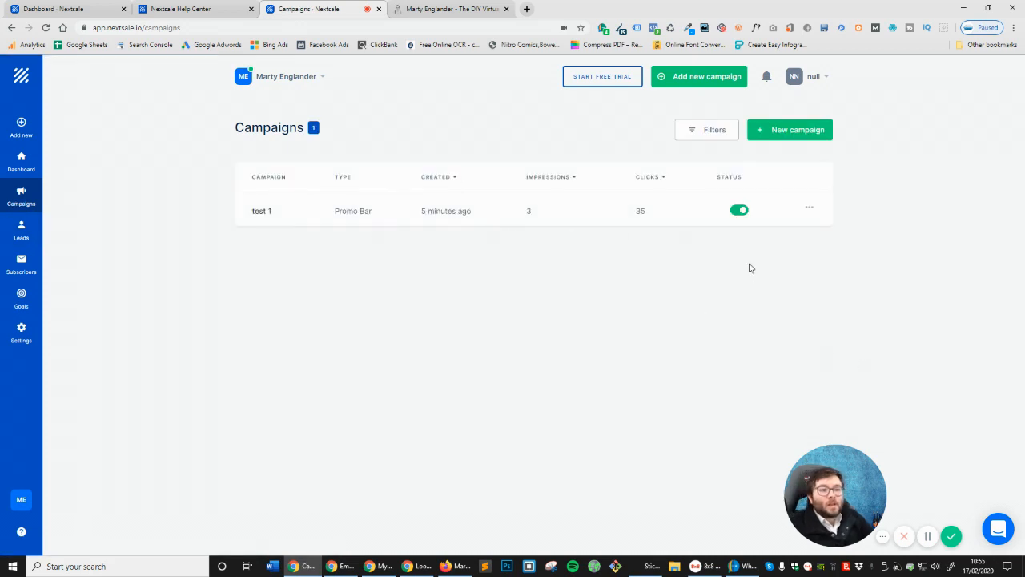
click(21, 76)
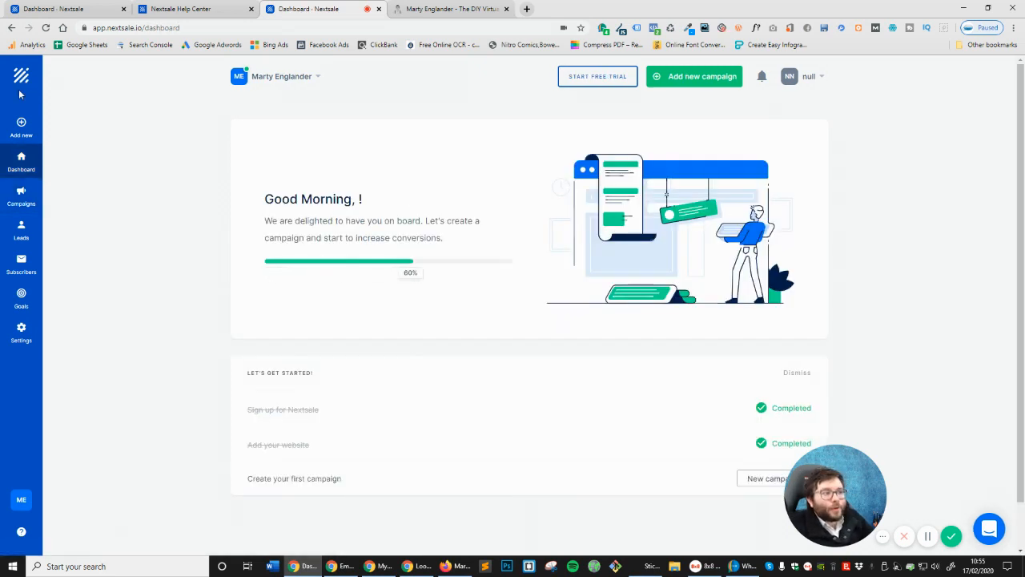